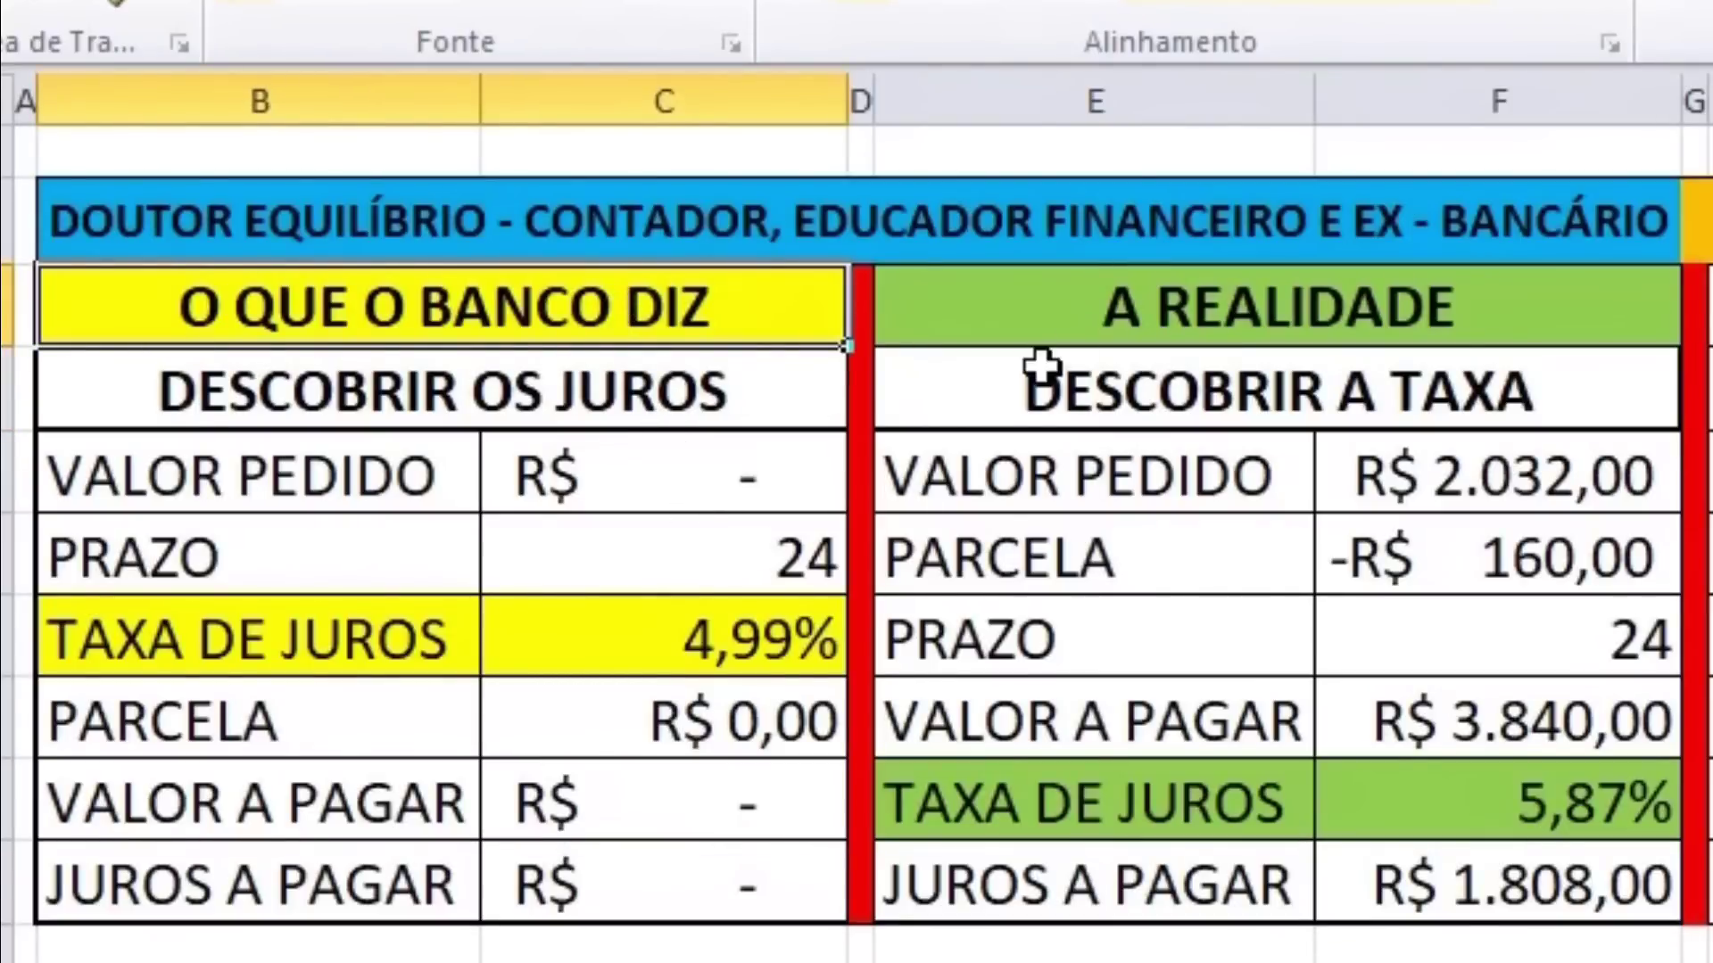
- Set VALOR PEDIDO in the DESCOBRIR A TAXA calculator to 2025, matching the first bank proposal
left_click(1180, 320)
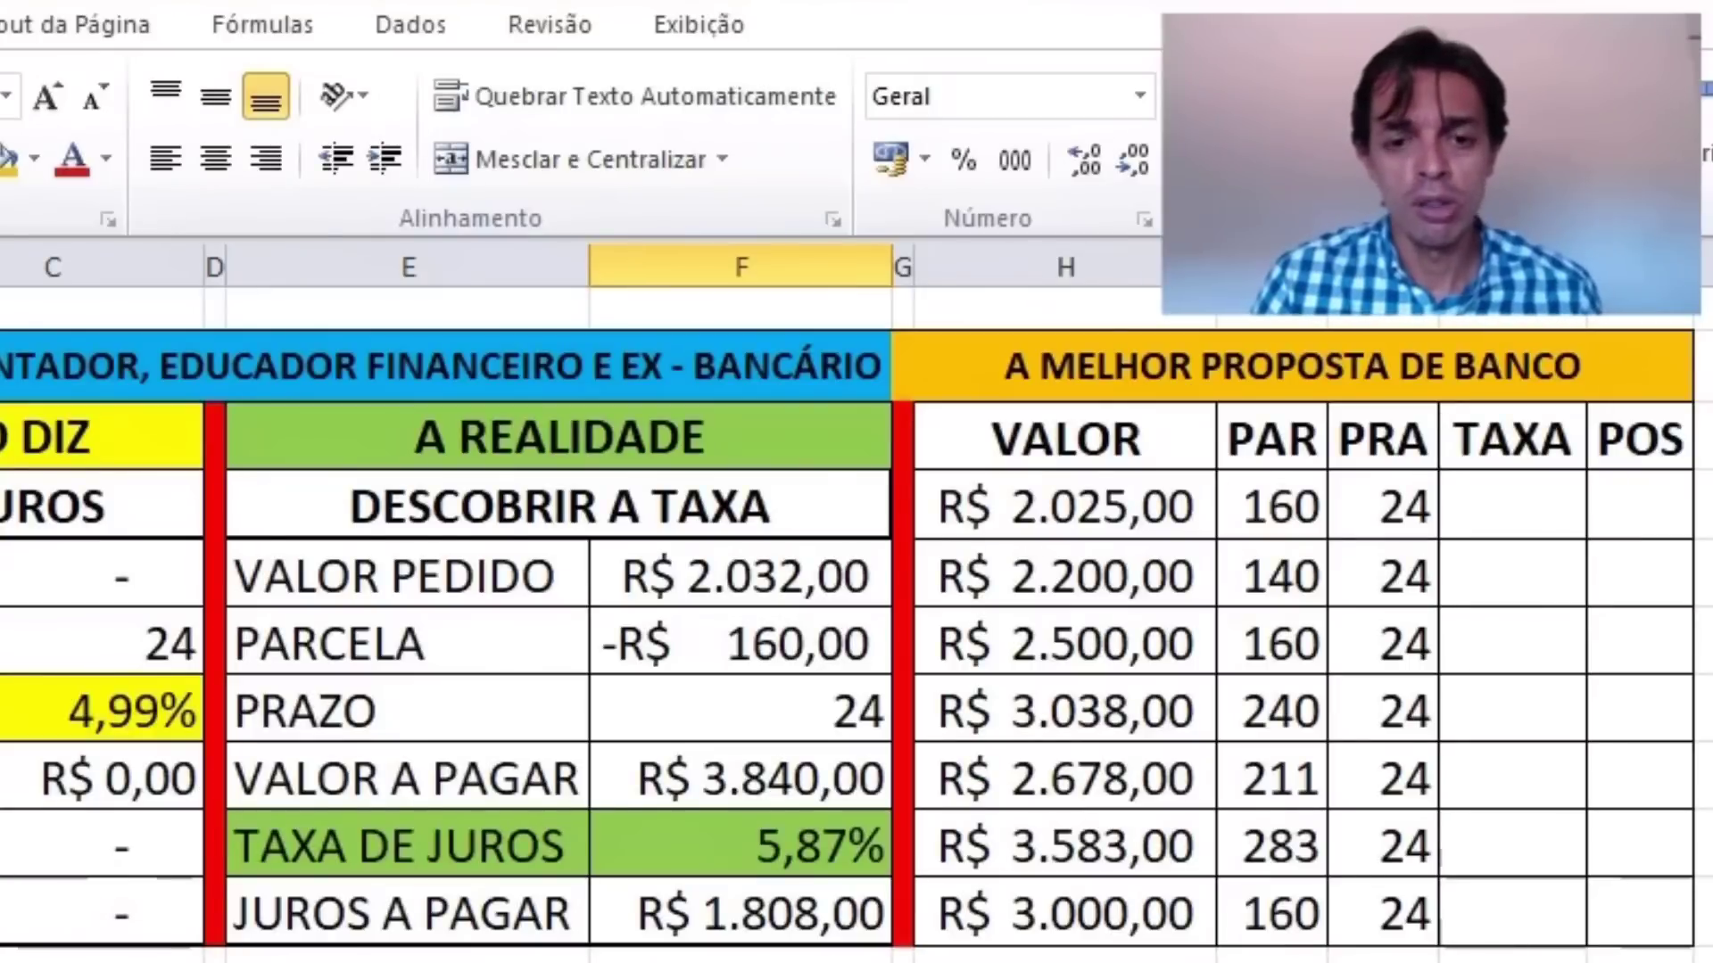
left_click(1066, 507)
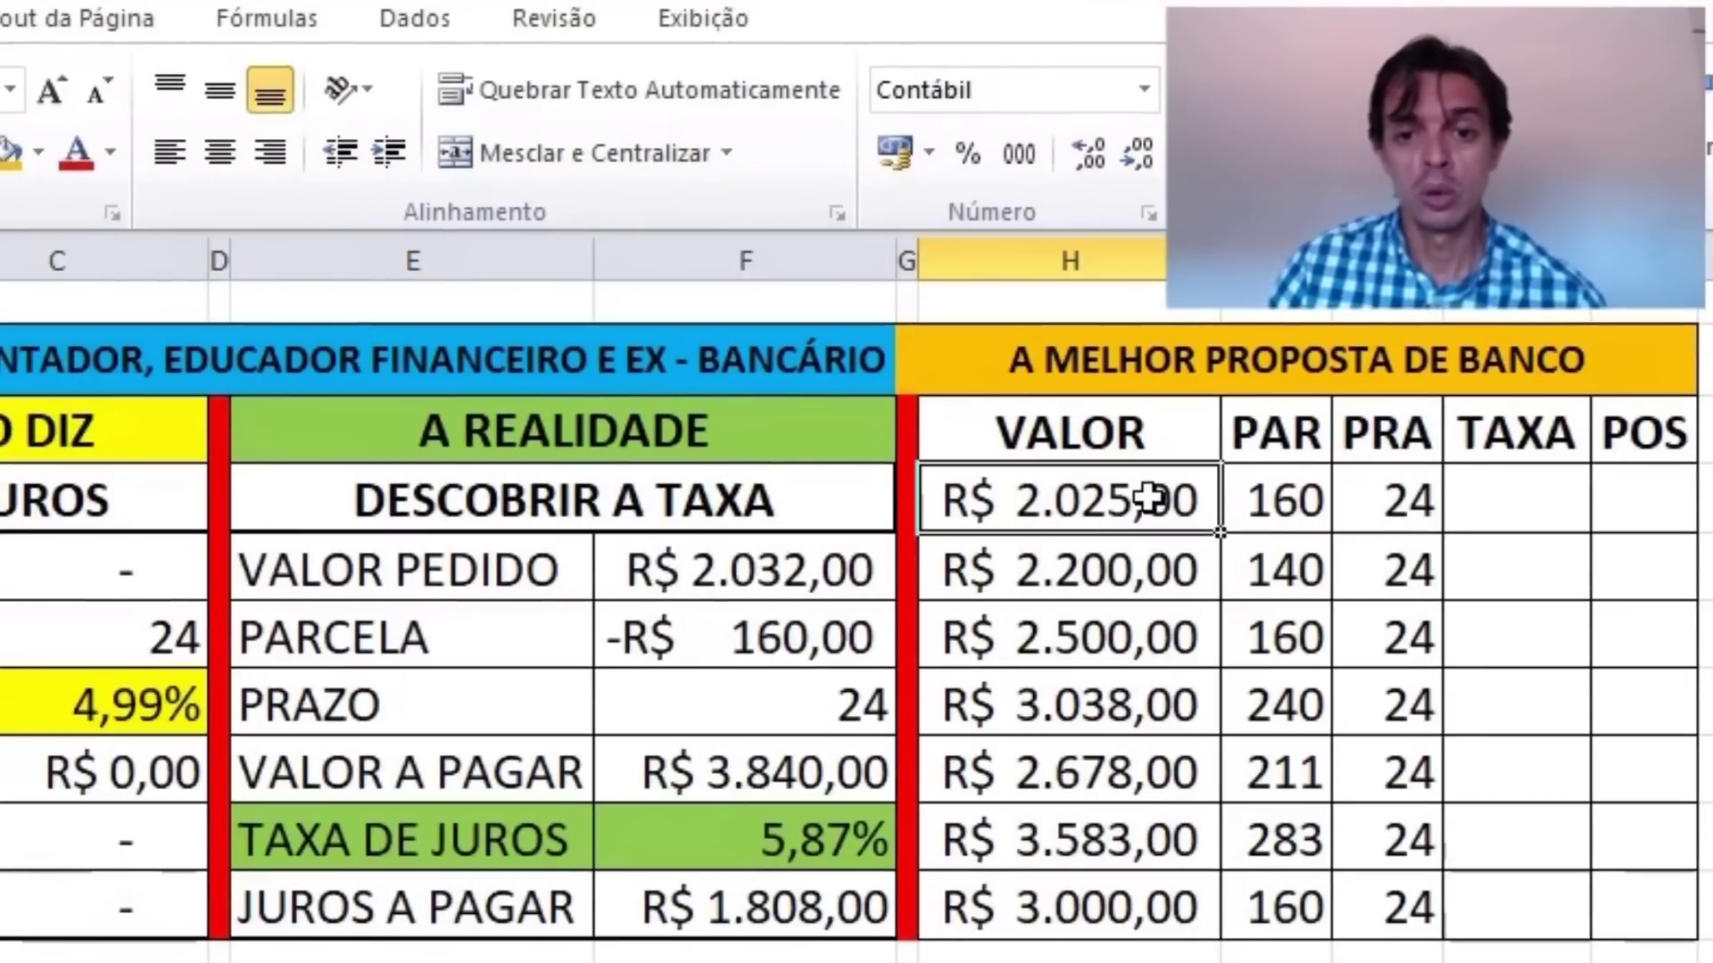
left_click(1372, 496)
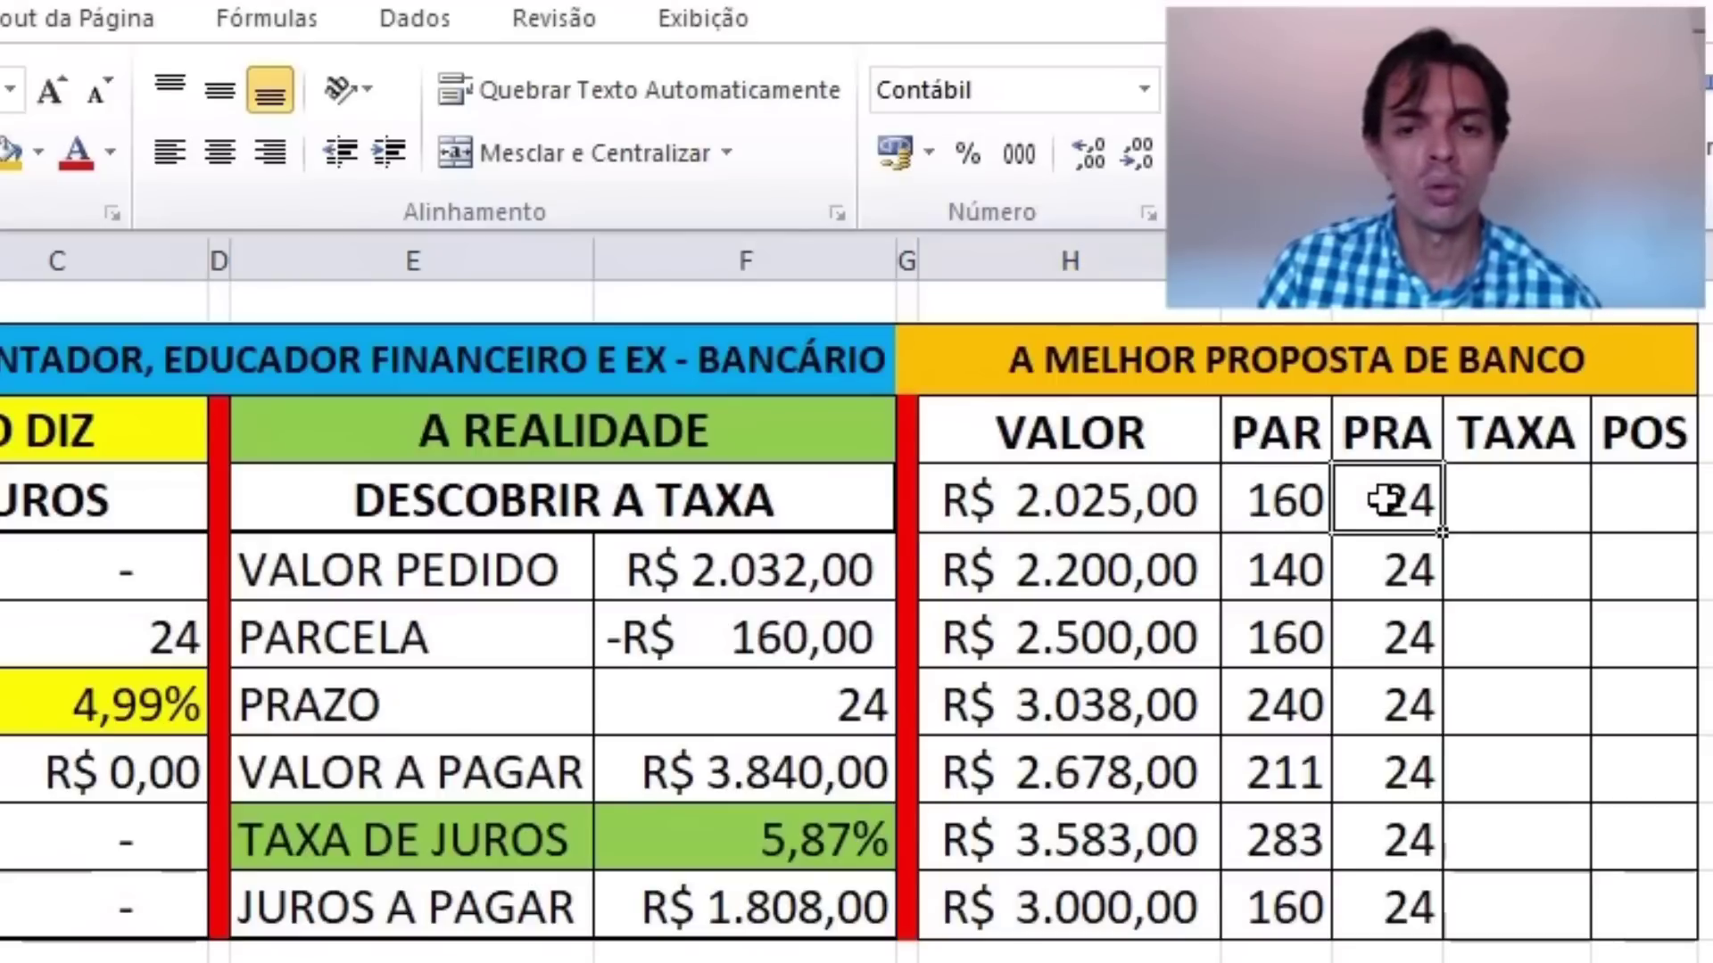
left_click(1299, 508)
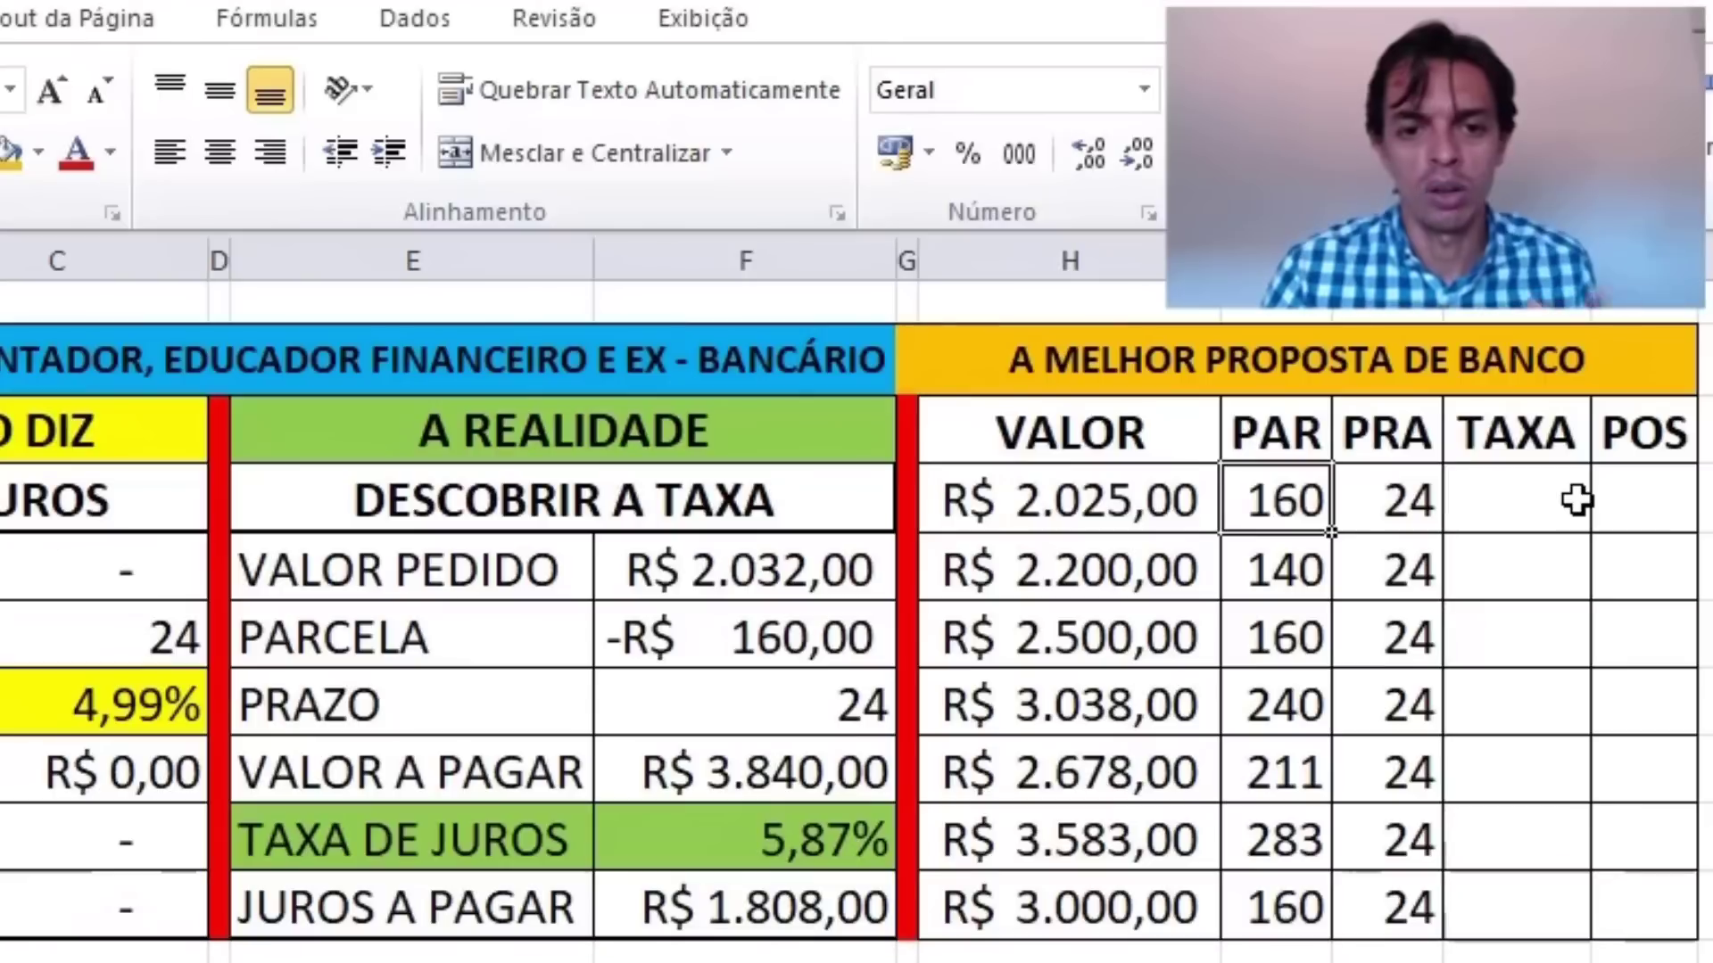
left_click(806, 565)
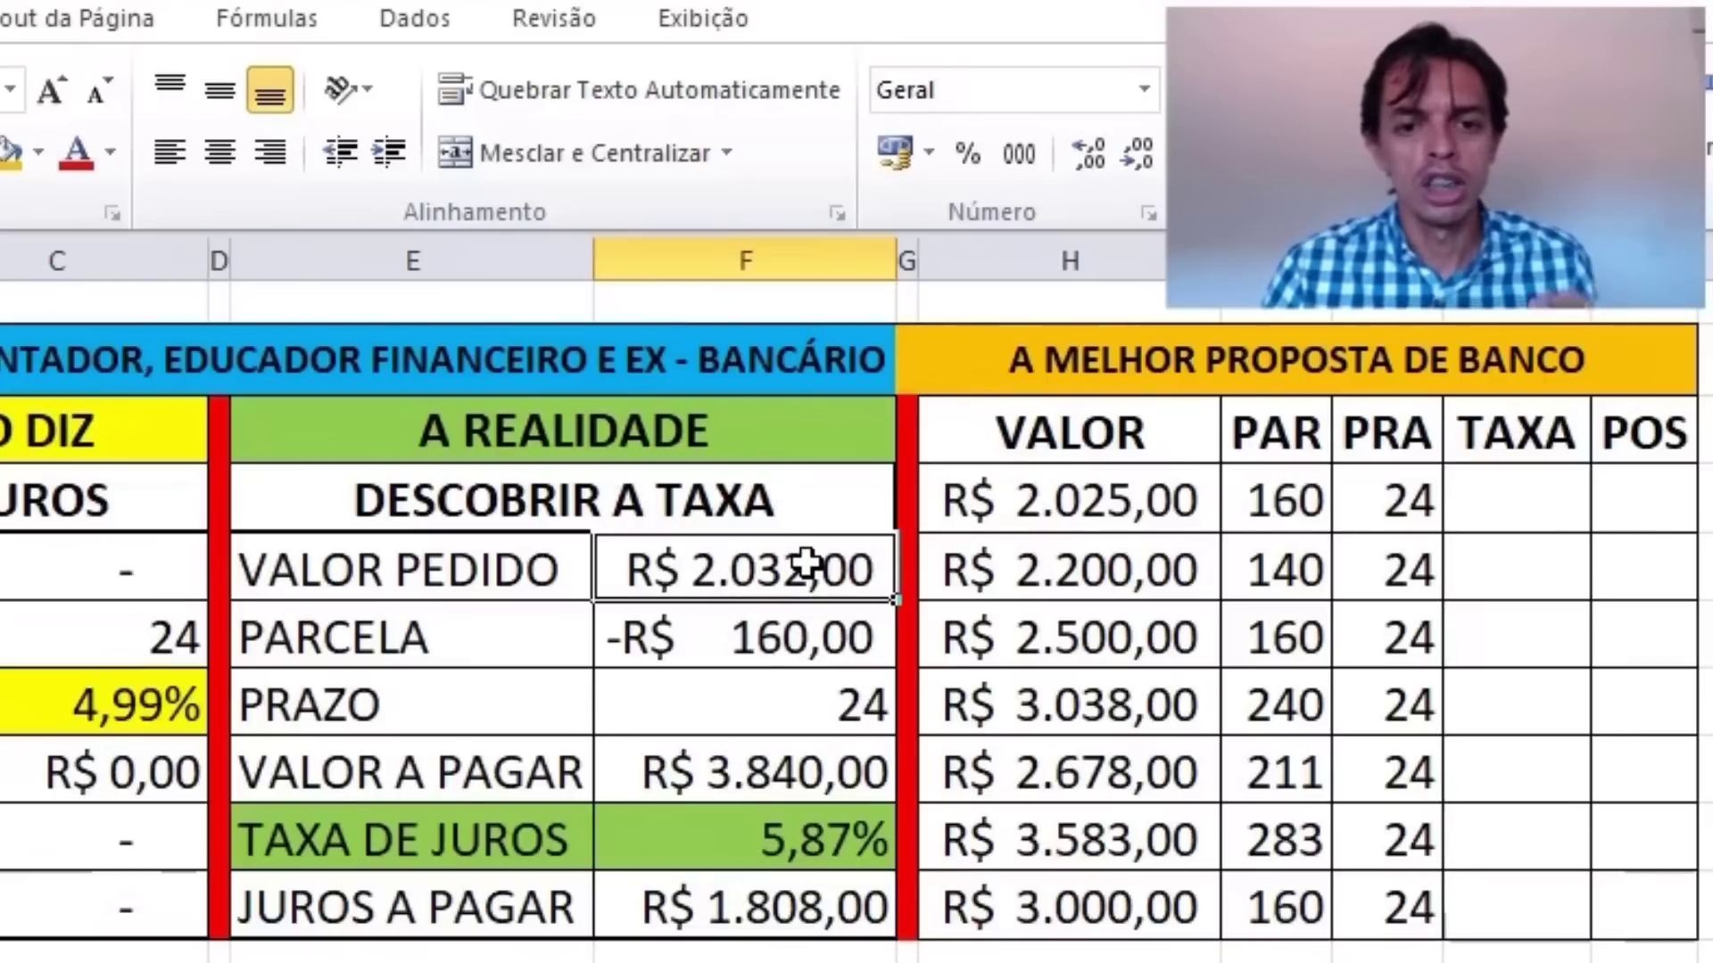
type("2025")
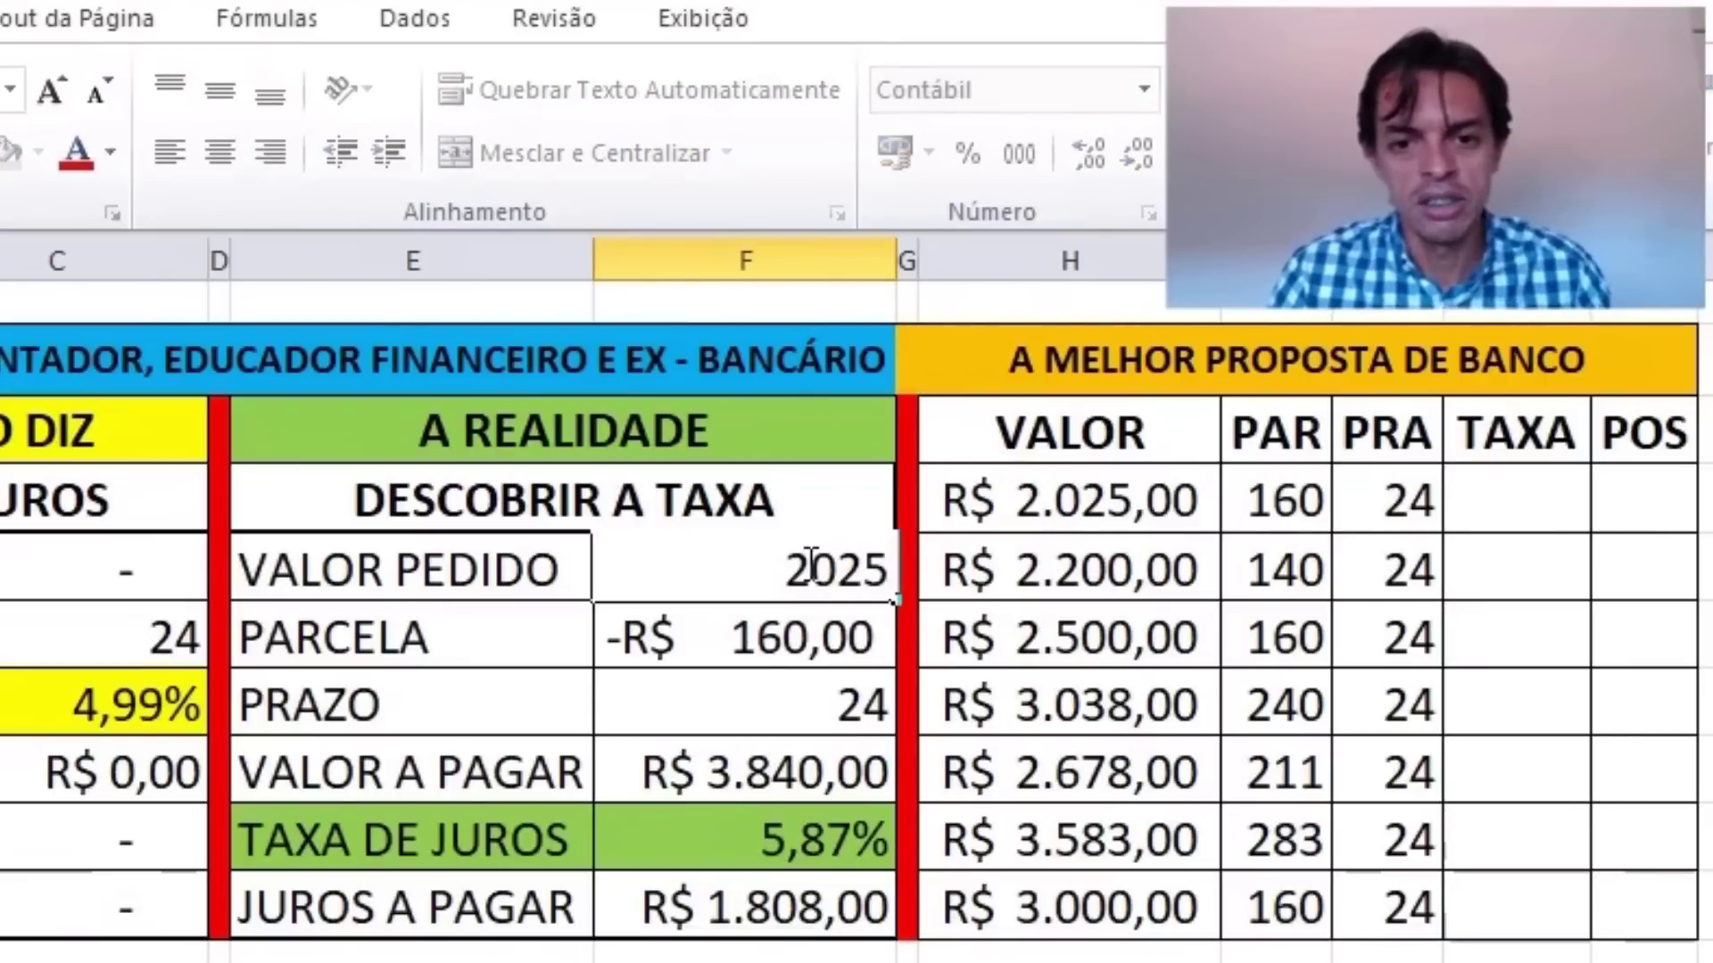
key("Return")
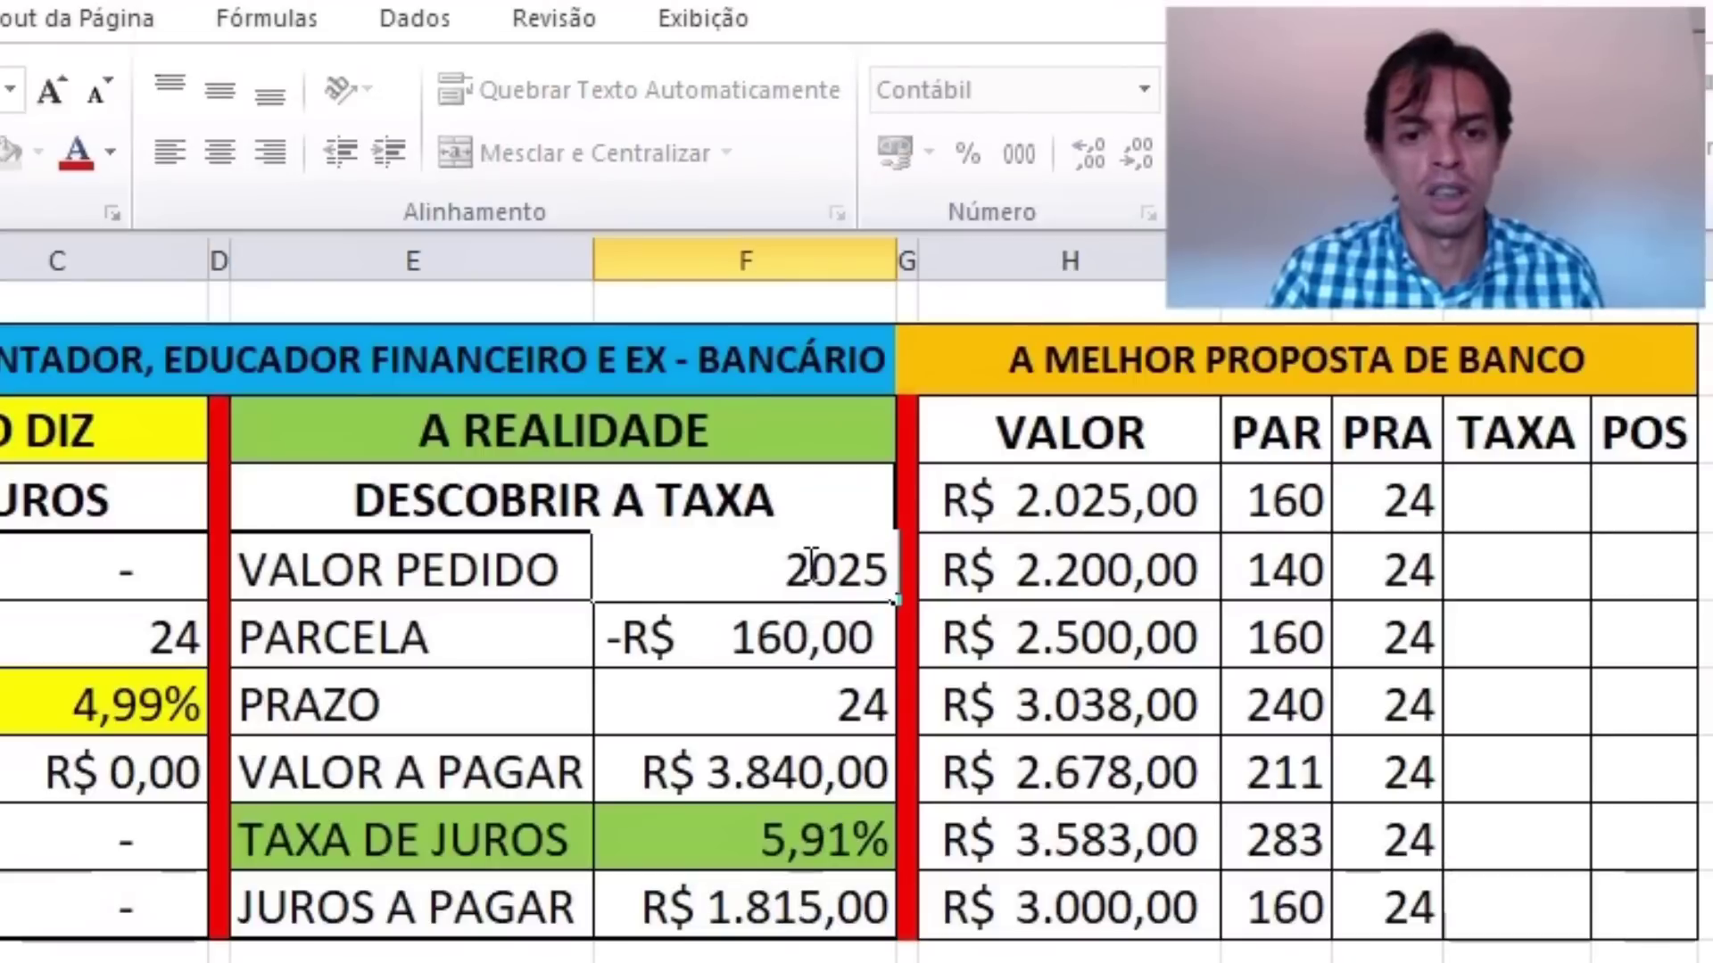
- Record 5,91% in the TAXA column for the first proposal, taken from the calculator's TAXA DE JUROS
left_click(810, 709)
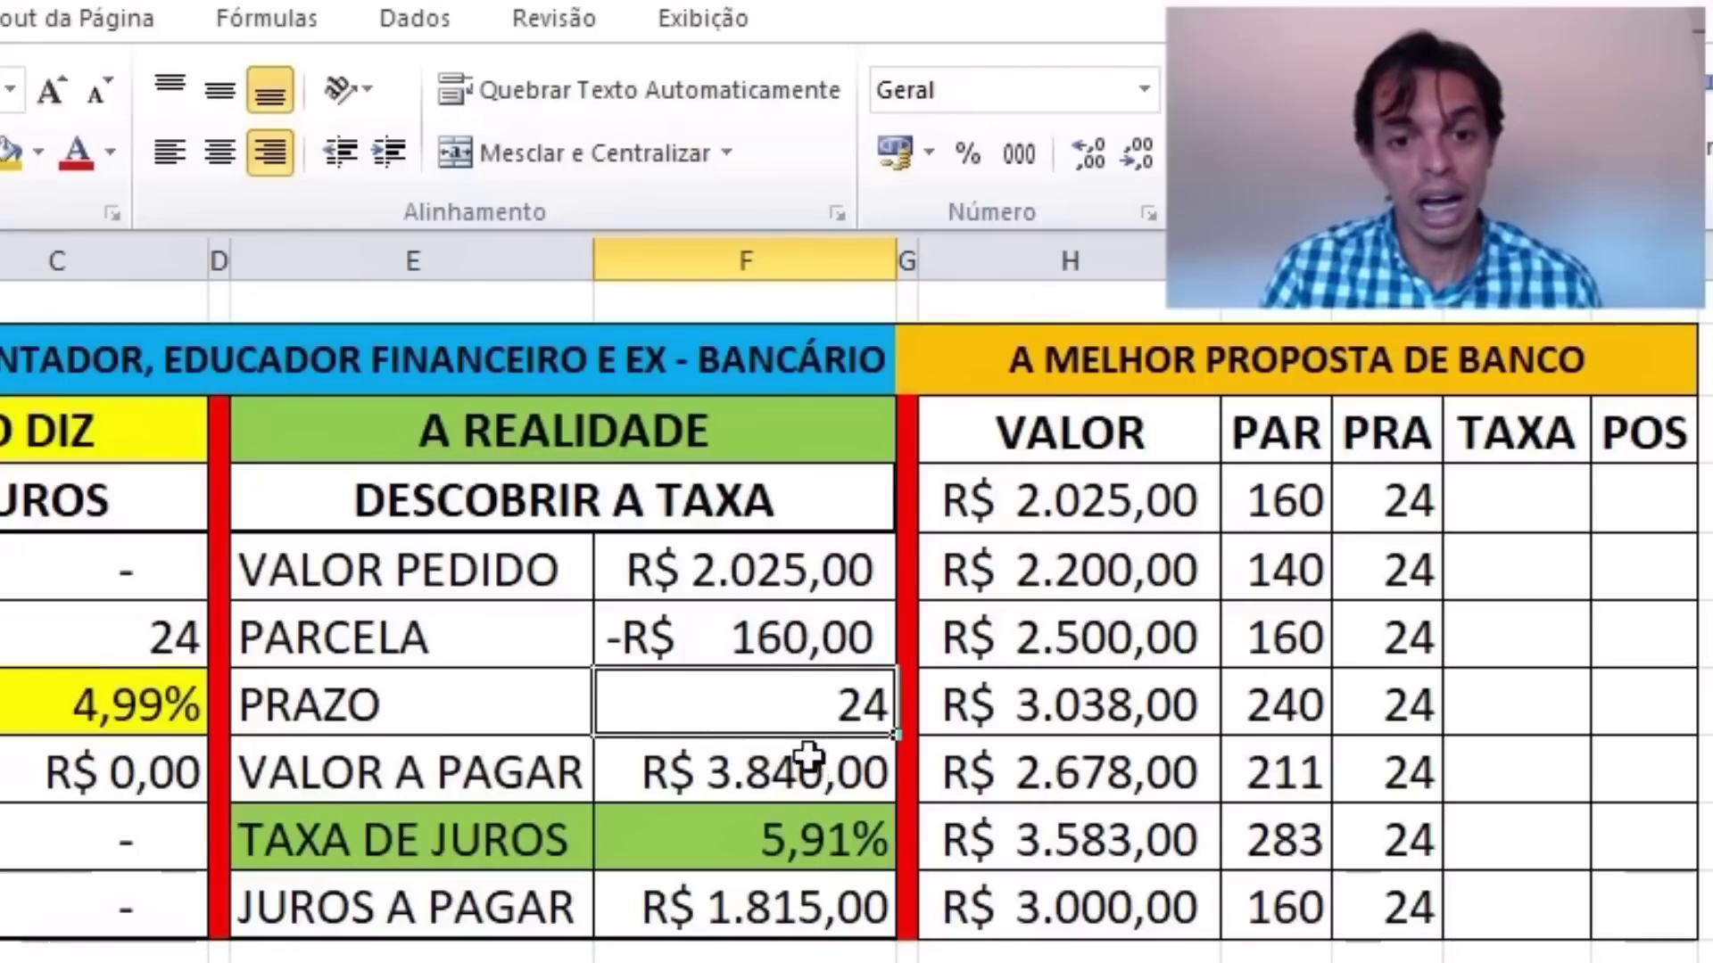
left_click(805, 840)
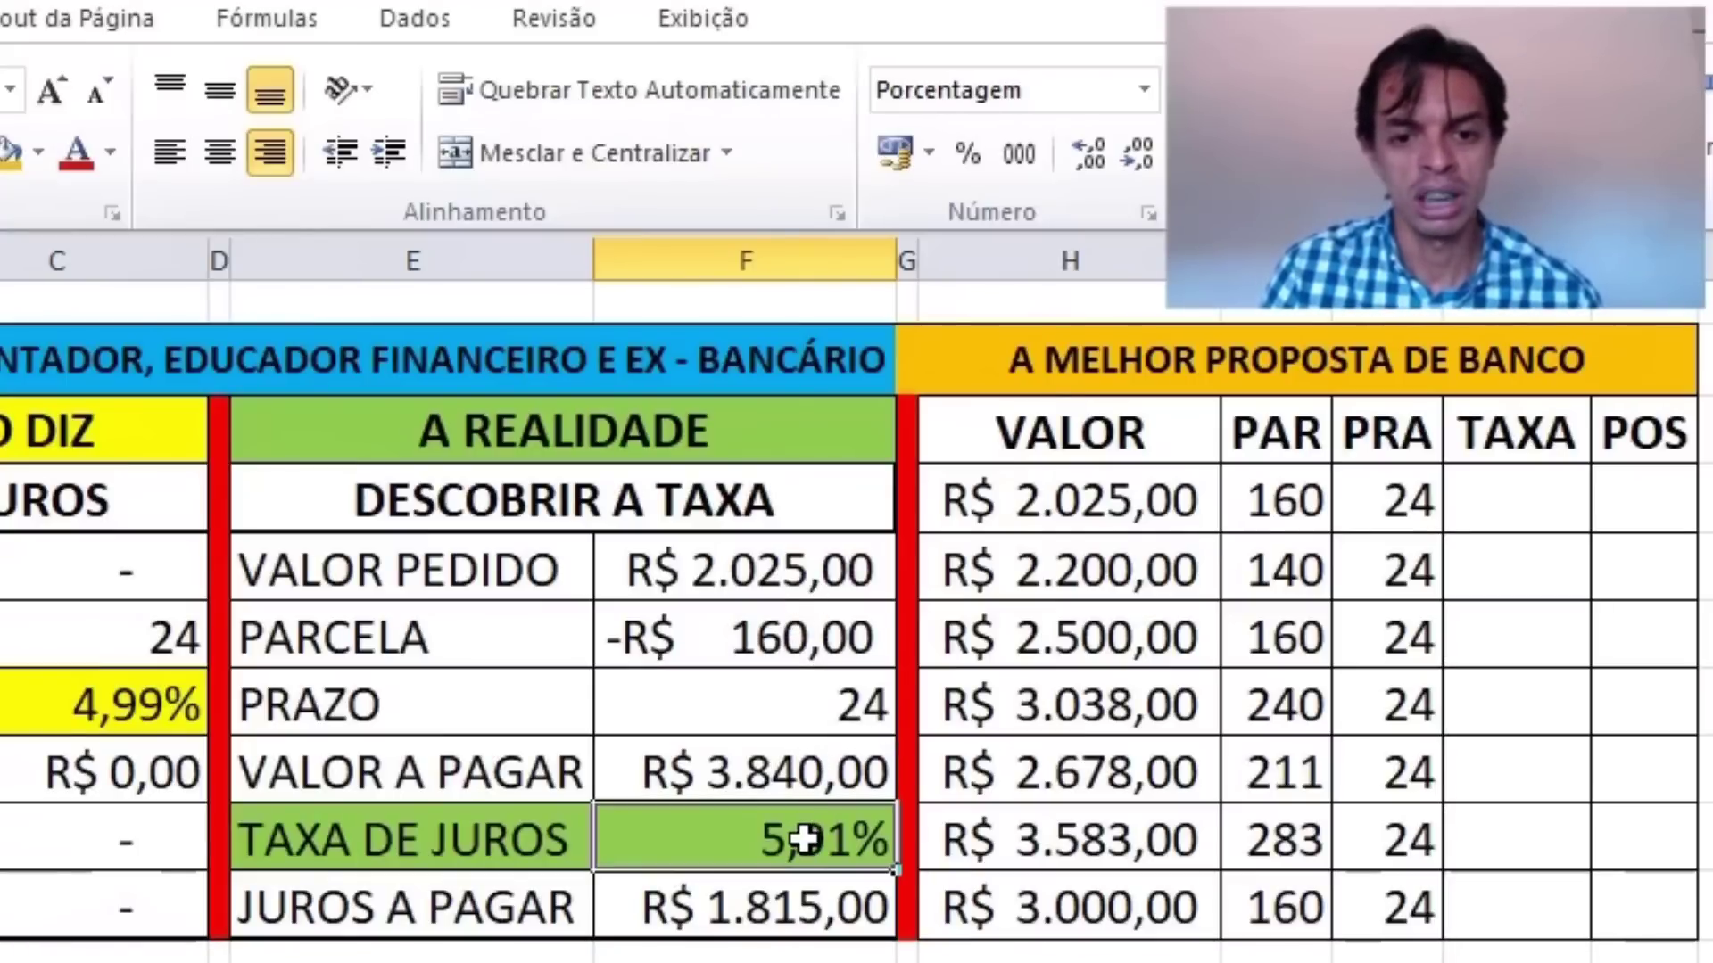
left_click(1509, 498)
type("5,91")
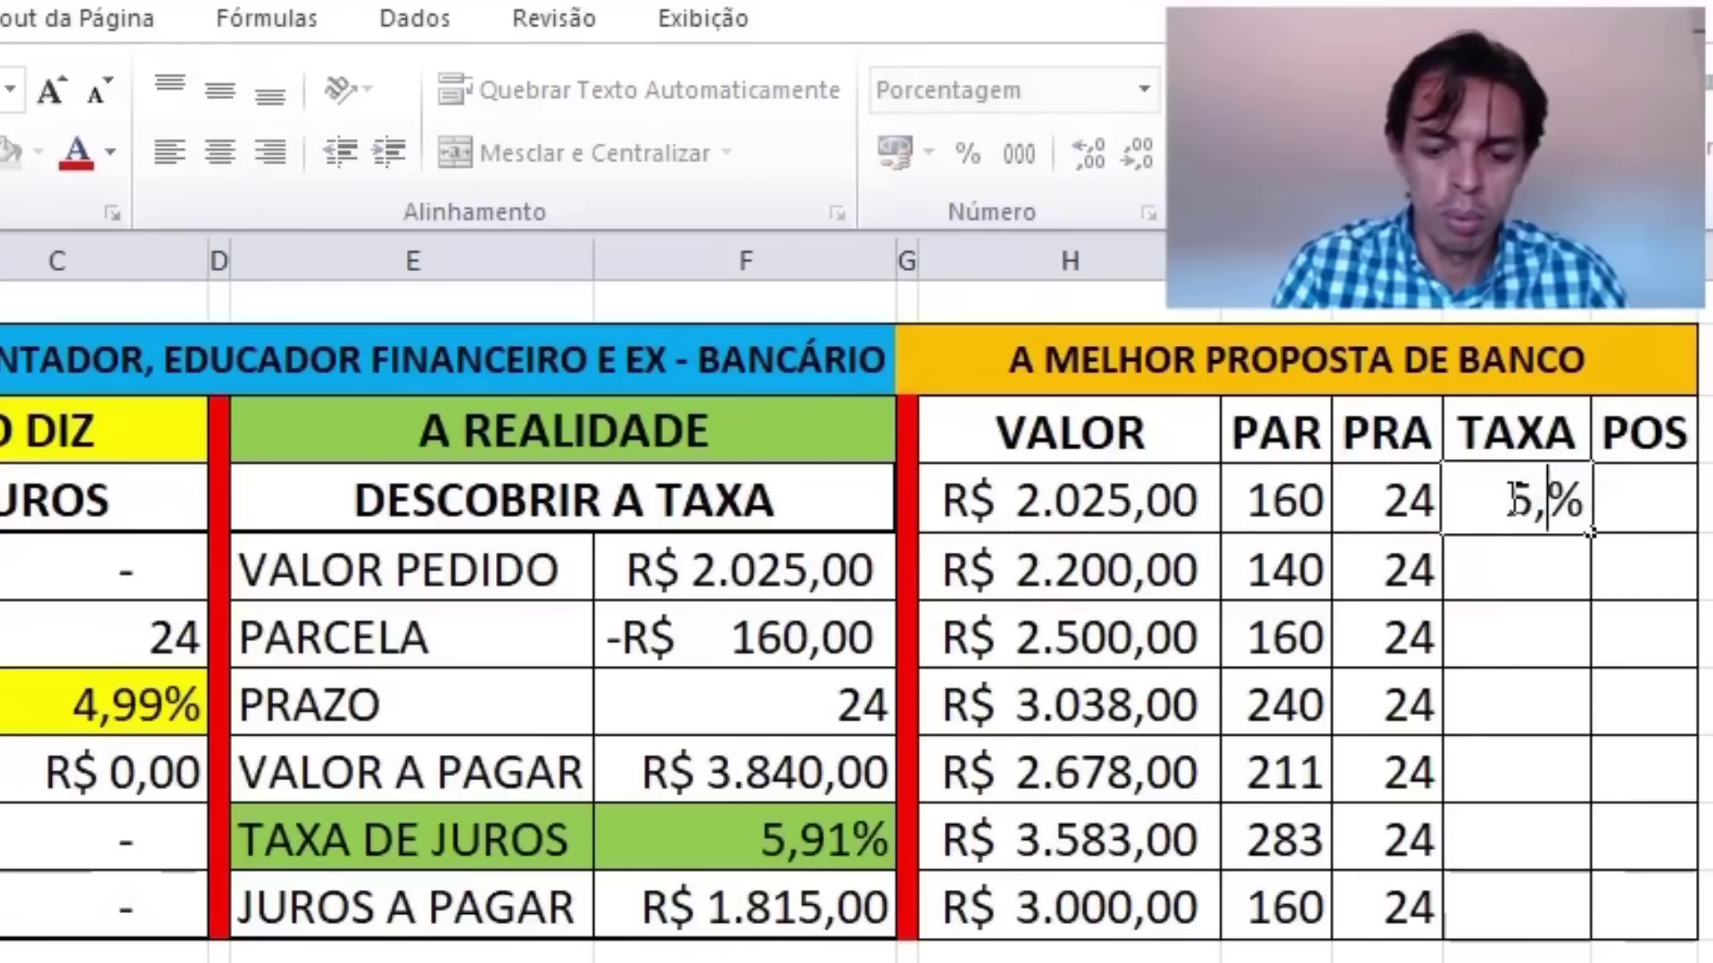
key("Return")
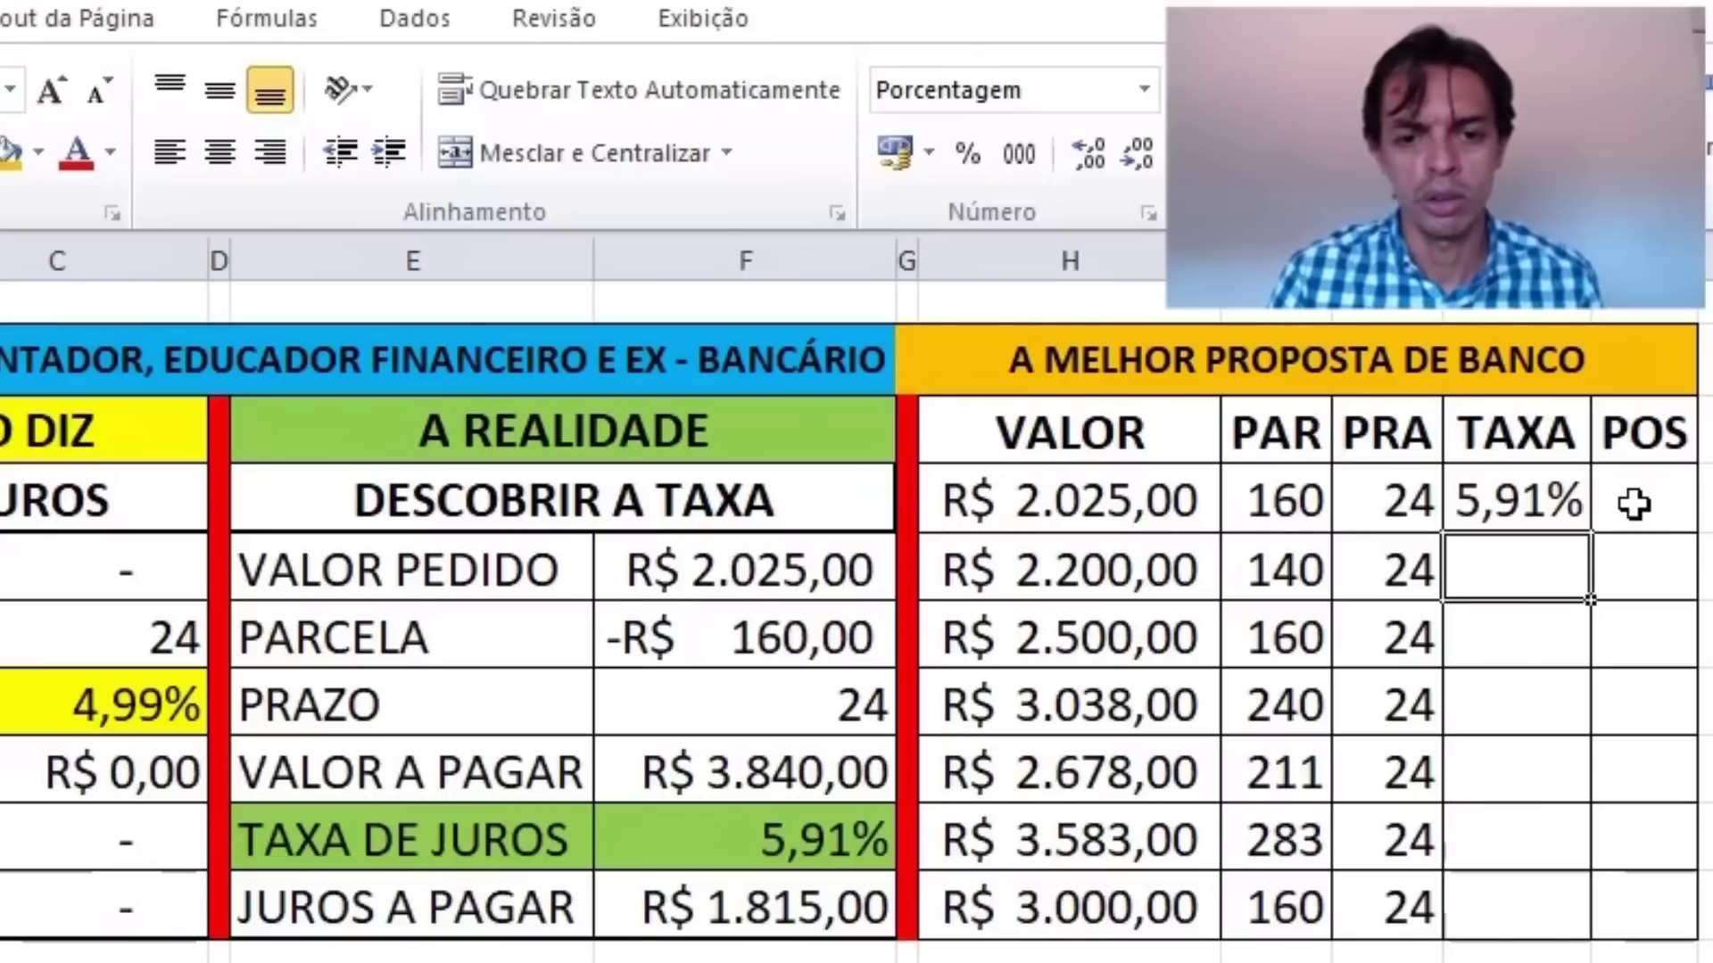
- Set VALOR PEDIDO in the DESCOBRIR A TAXA calculator to 2200 for the second proposal
left_click(780, 897)
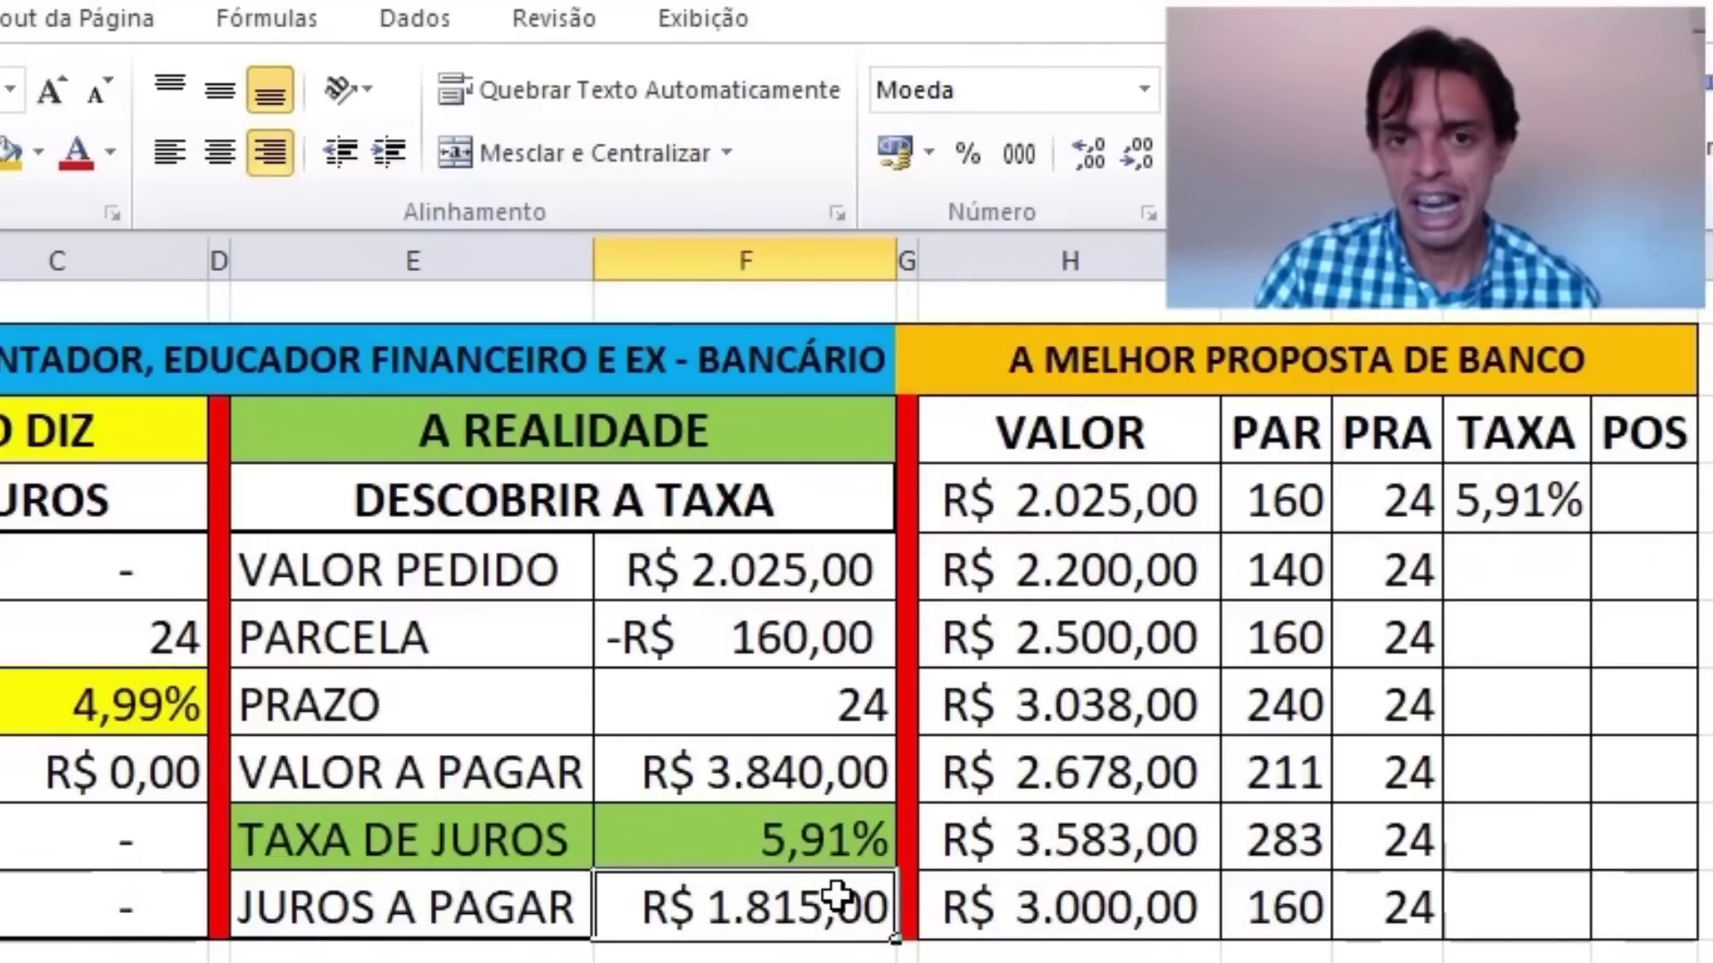
left_click(1104, 551)
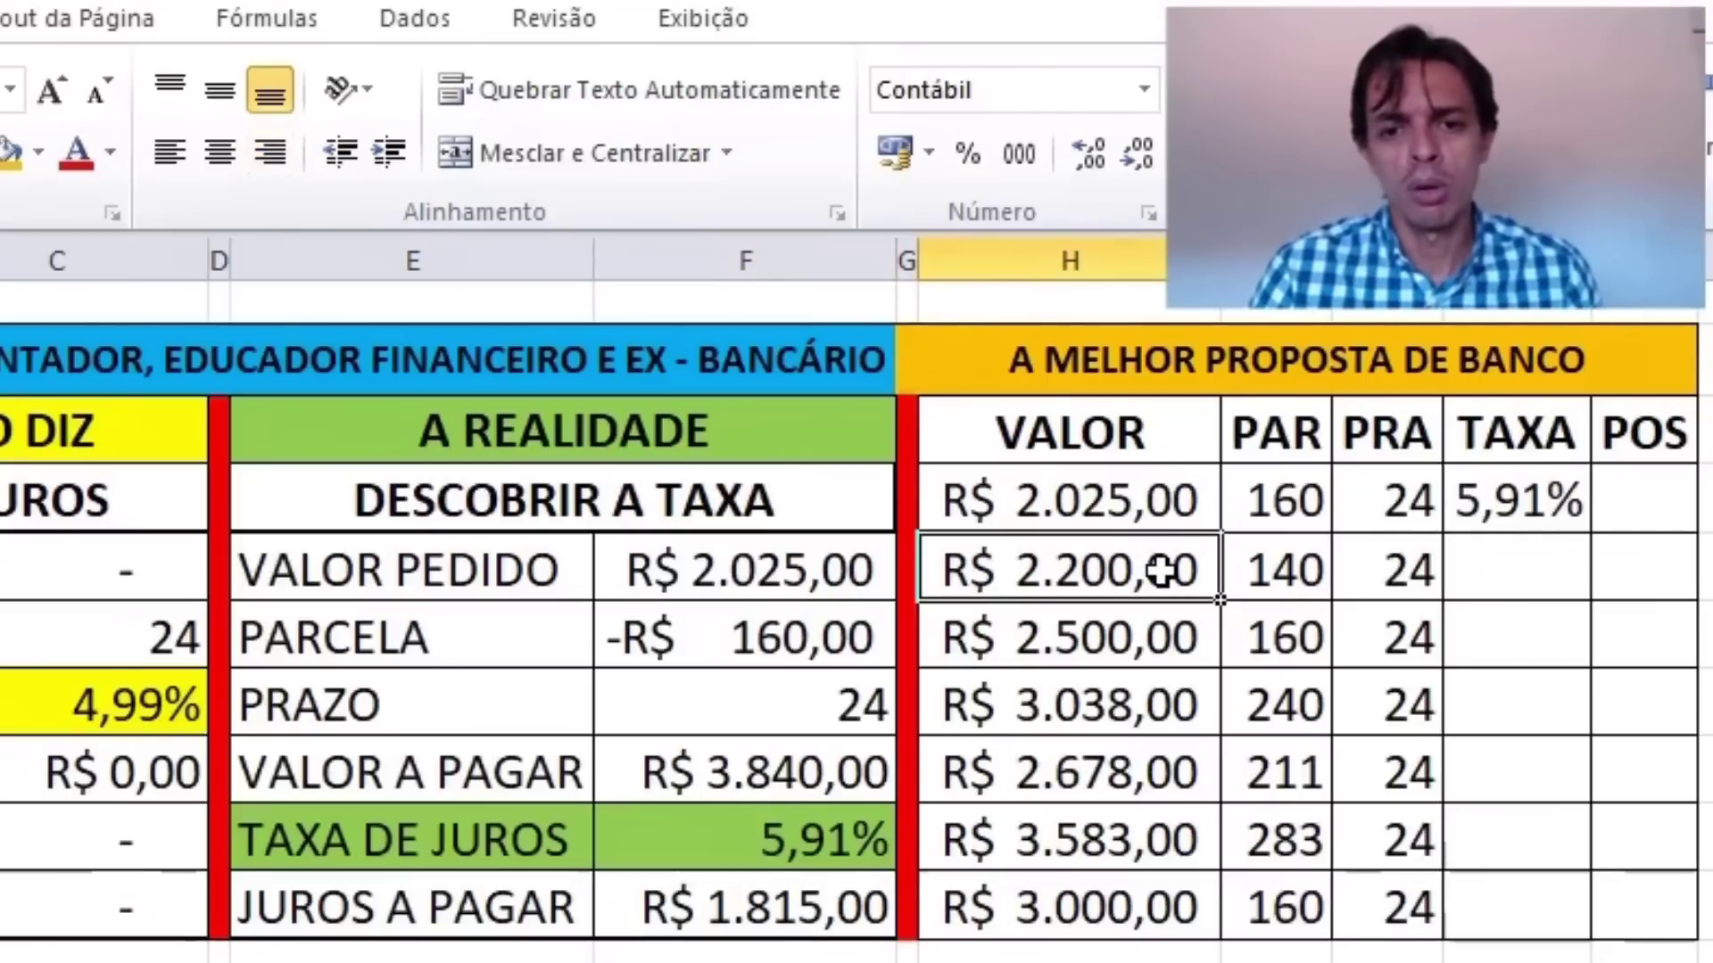
left_click(1392, 568)
left_click(1301, 572)
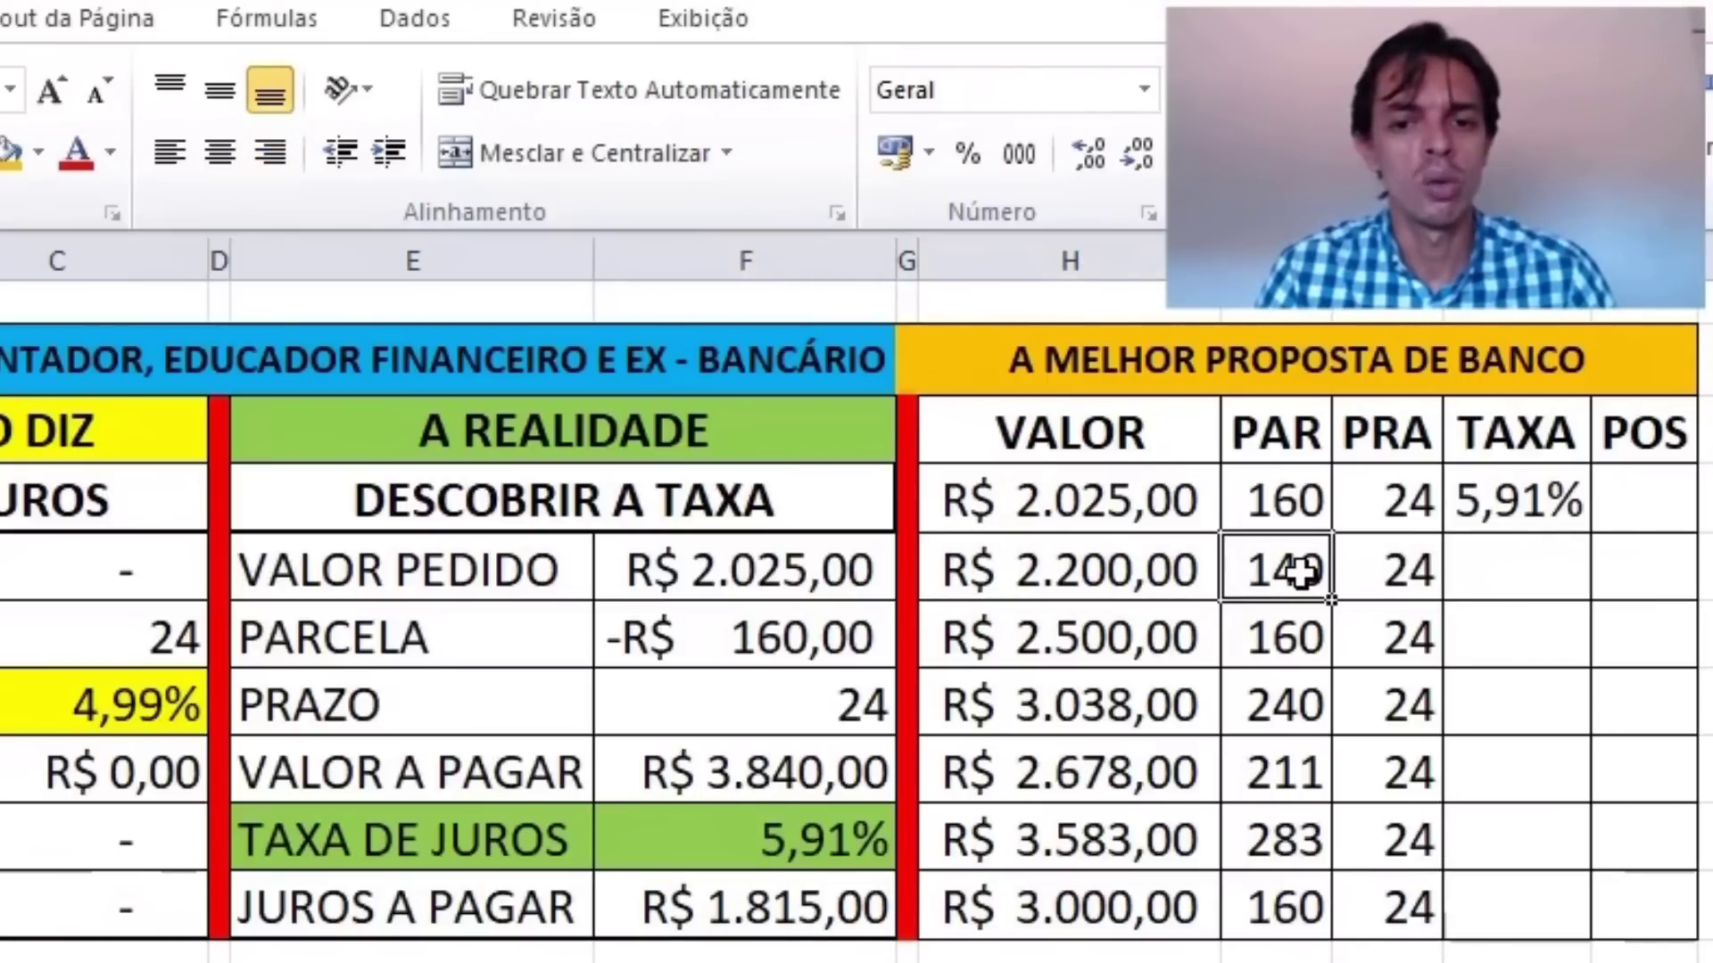
left_click(817, 578)
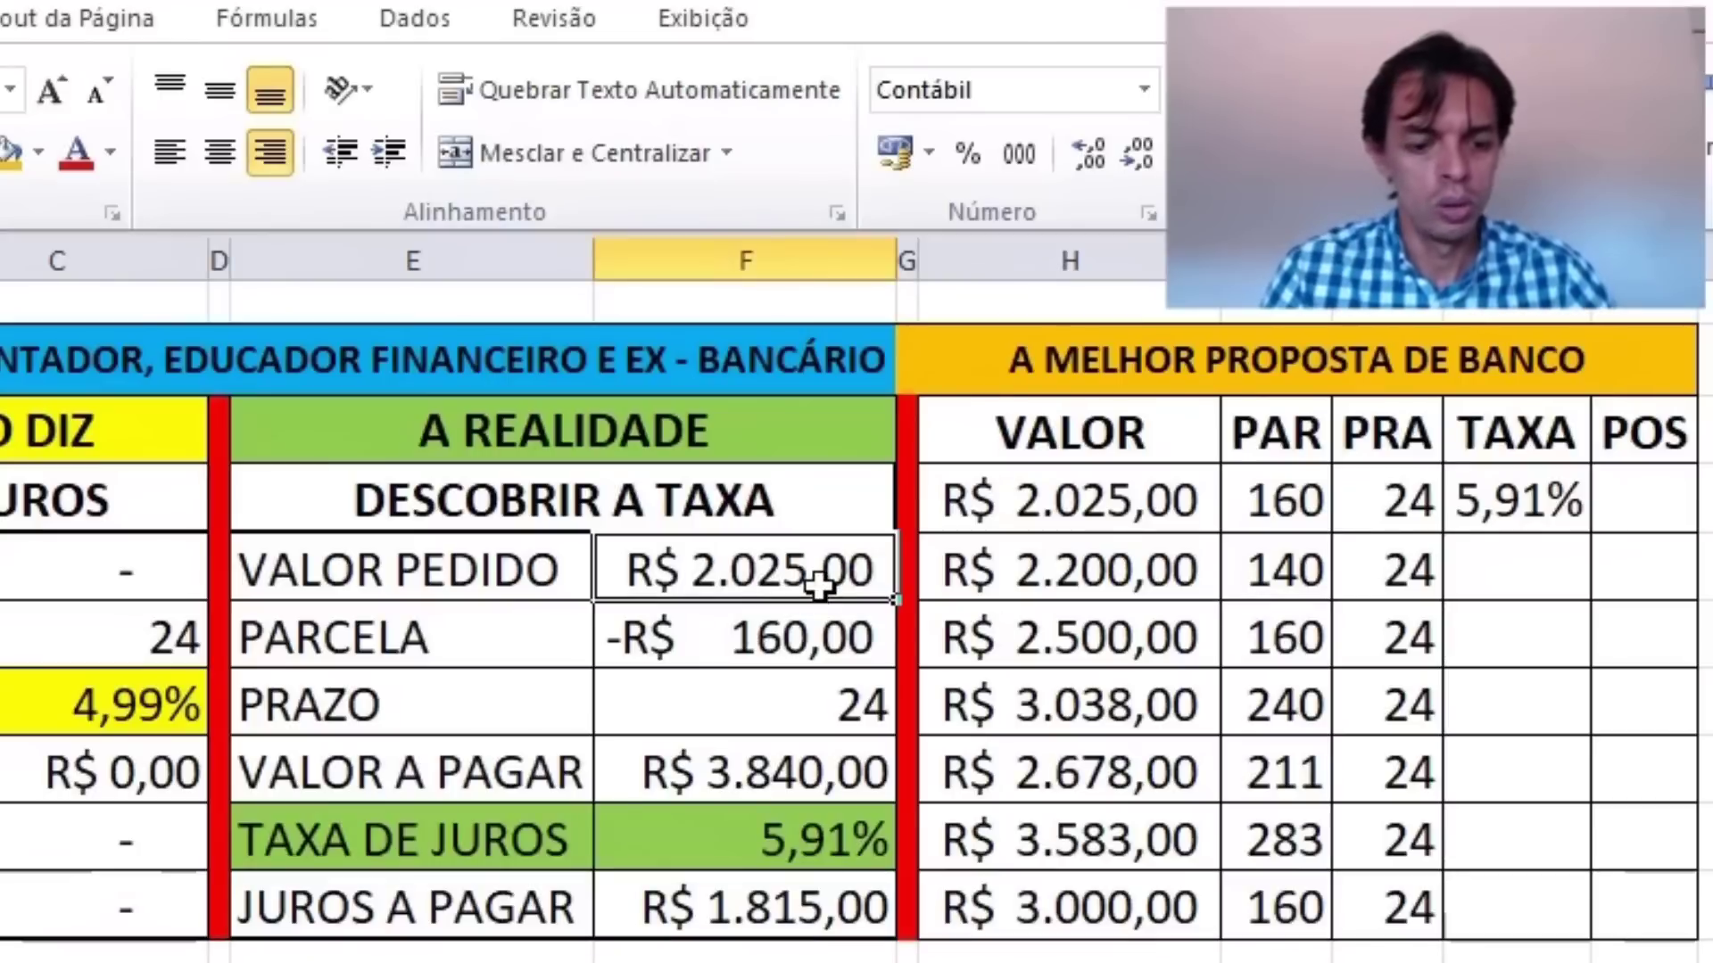
type("2.")
type("200")
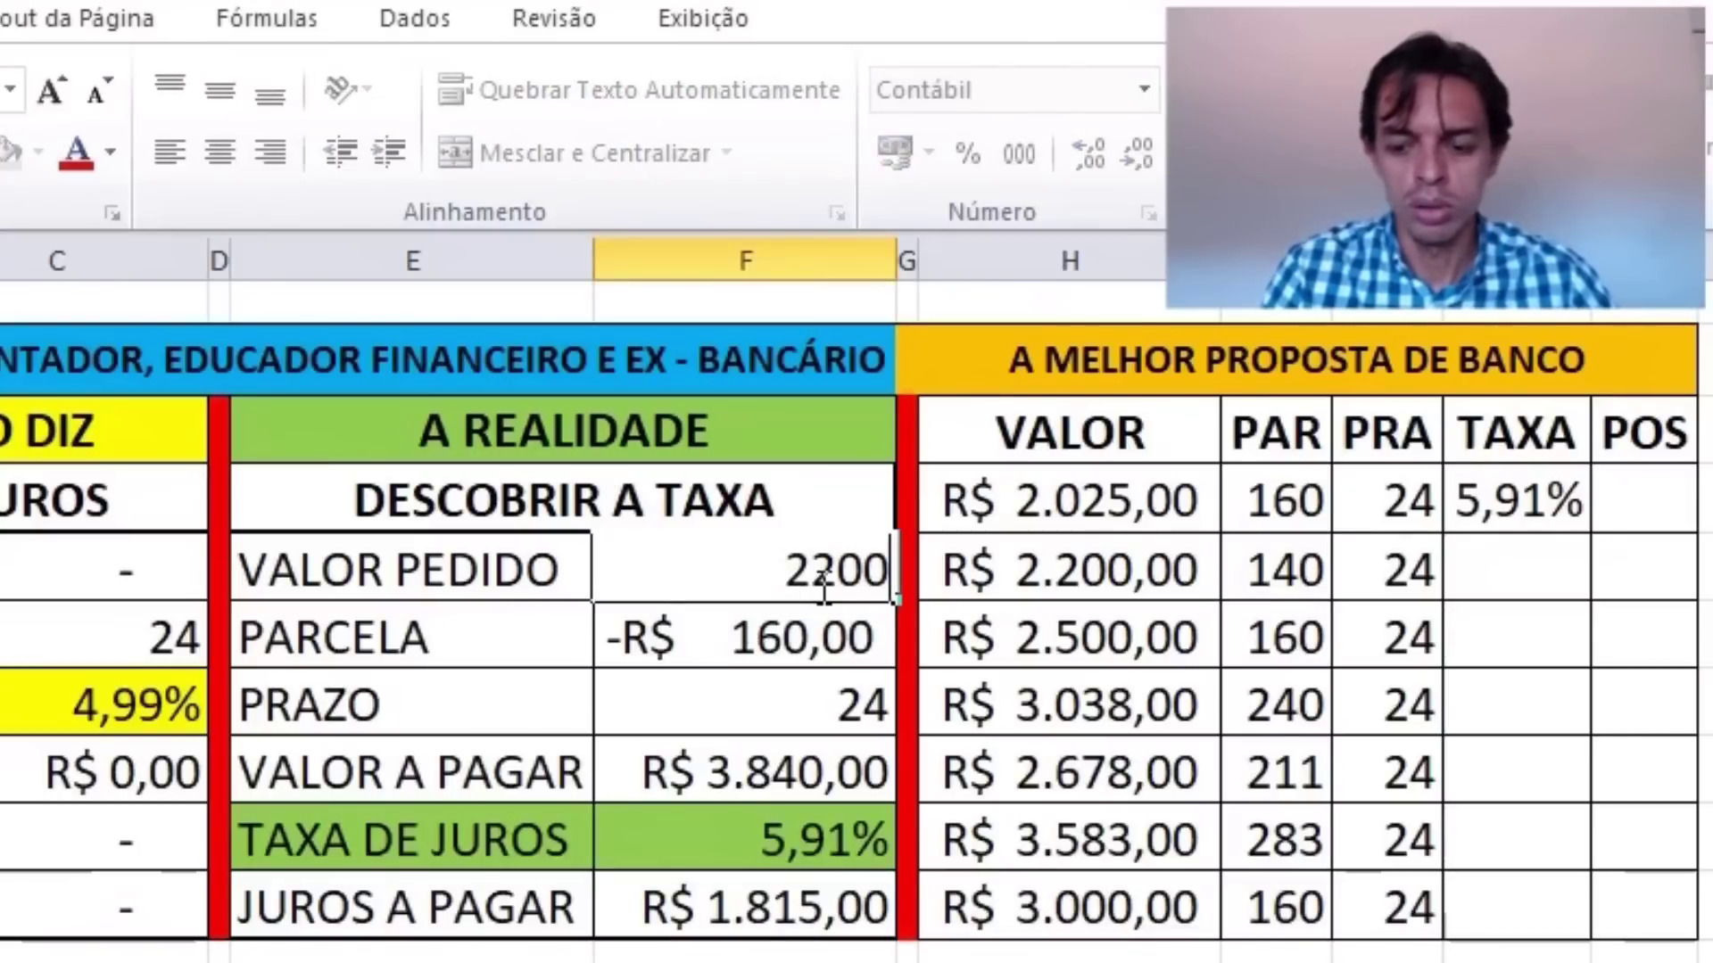
key("Return")
- Set PARCELA in the DESCOBRIR A TAXA calculator to -140 for the second proposal
double_click(797, 635)
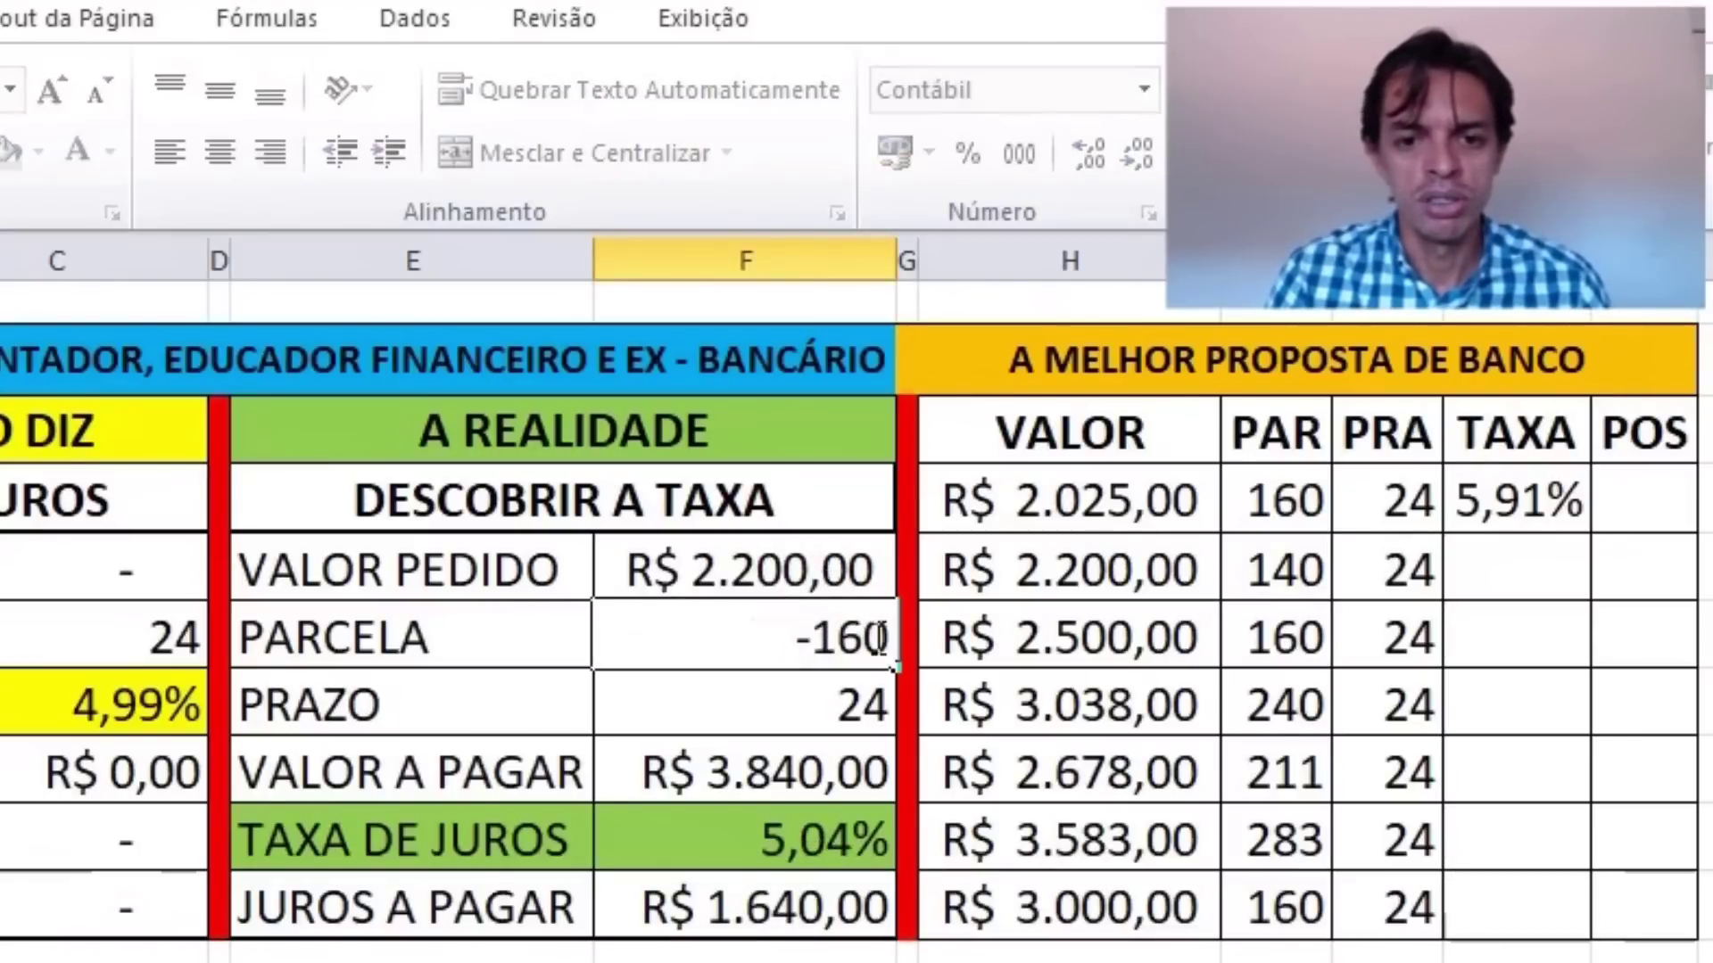
key("BackSpace")
key("BackSpace")
type("40")
key("Return")
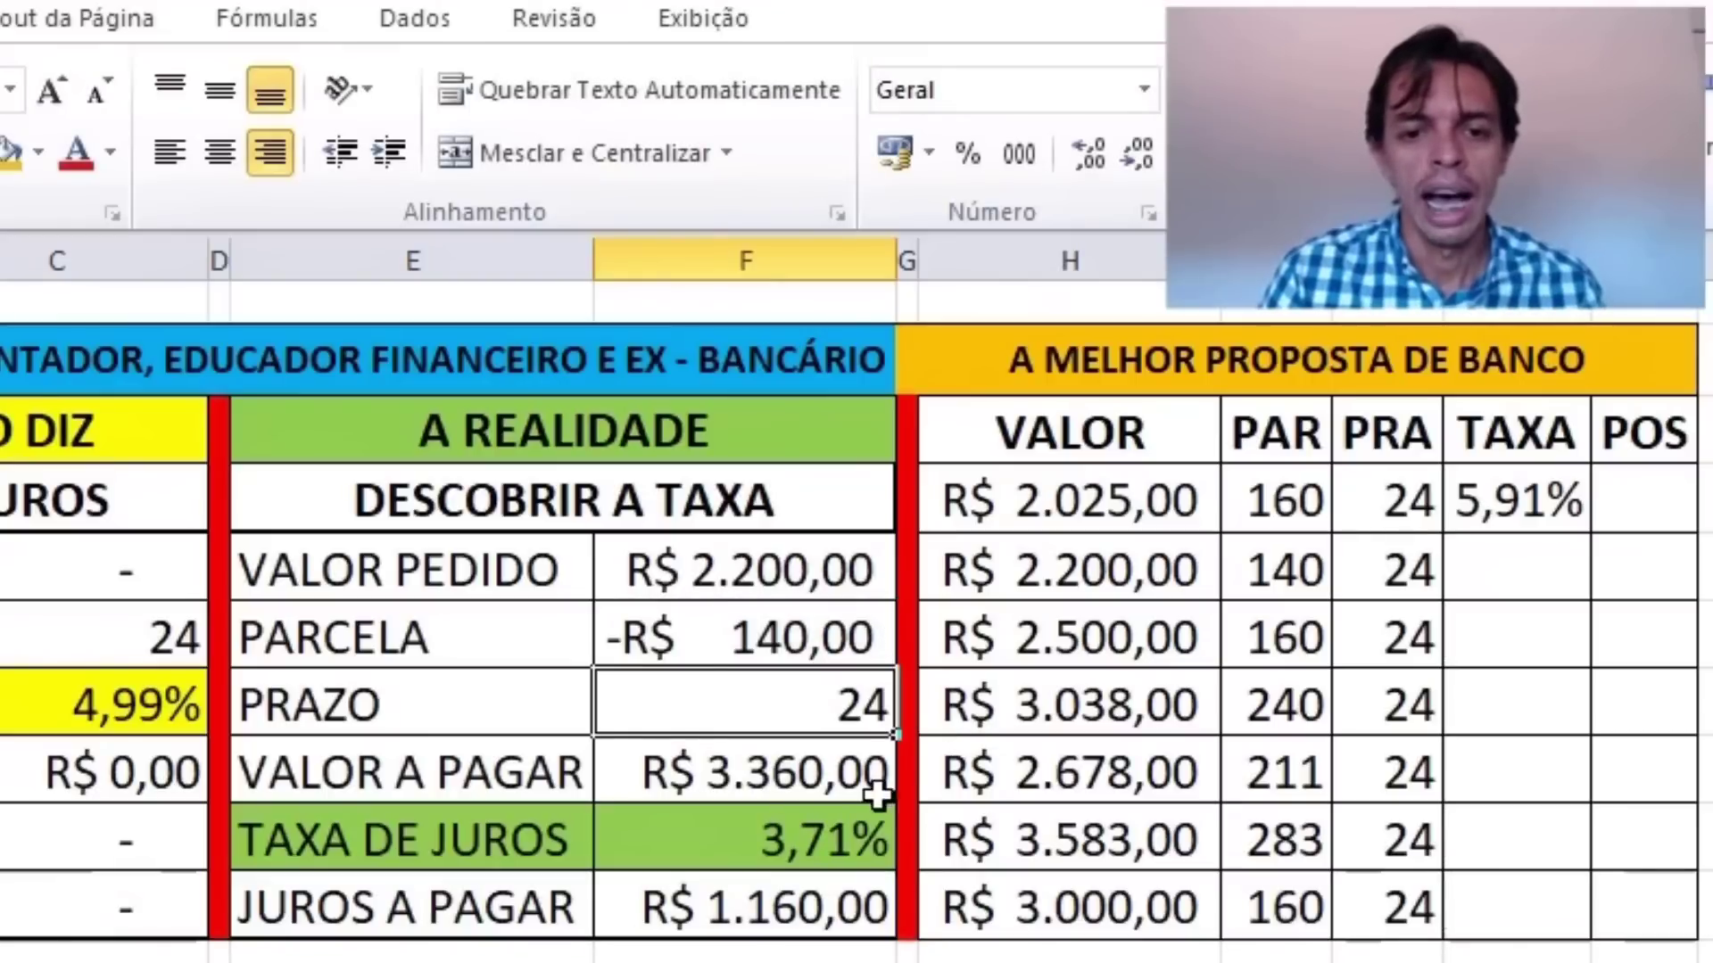
- Record 3,71% in the TAXA column for the second proposal, taken from the calculator's TAXA DE JUROS
left_click(861, 830)
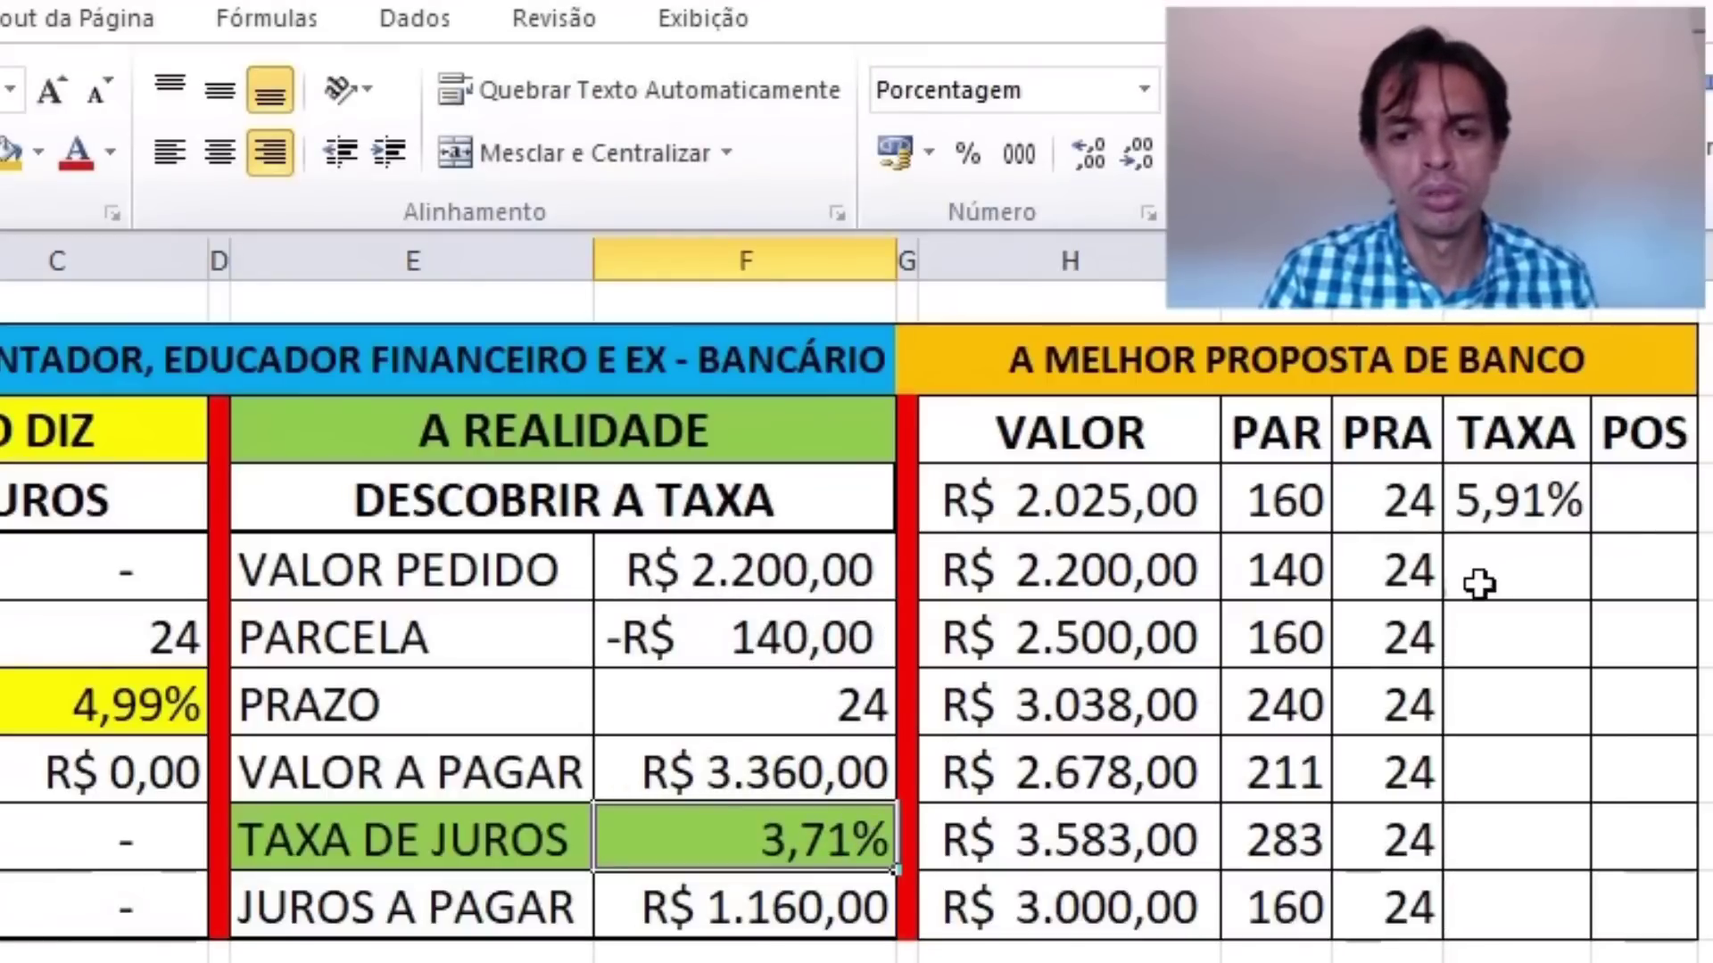
left_click(1504, 568)
type("3,71")
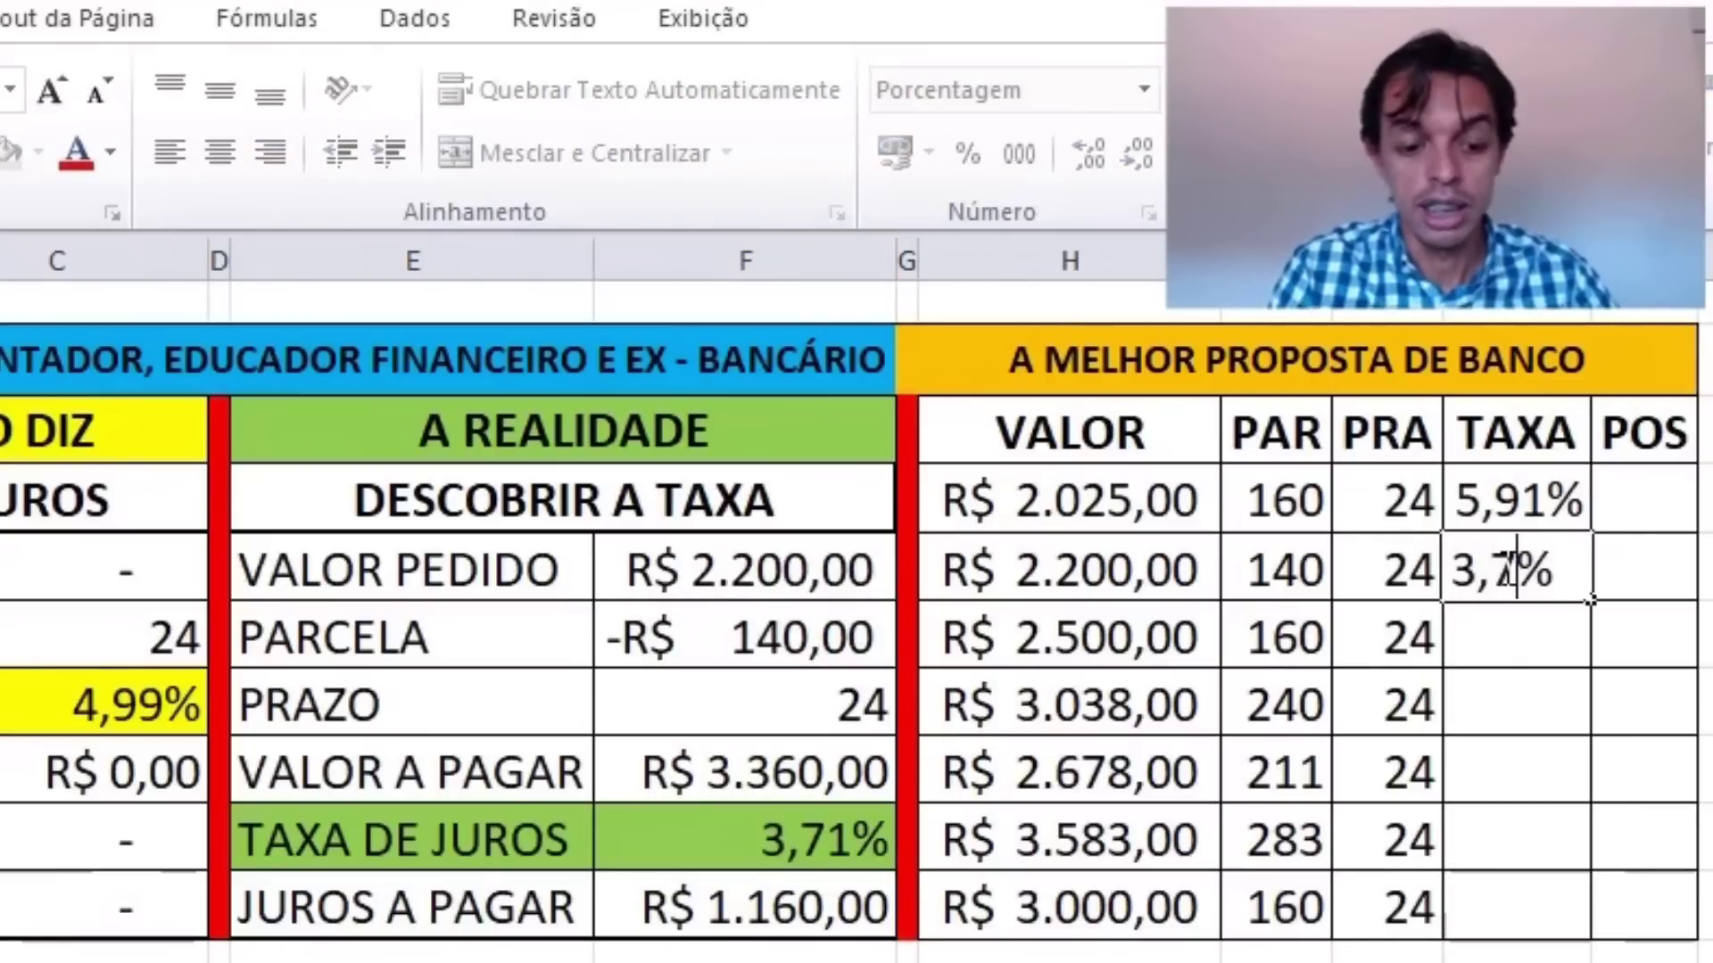
key("Return")
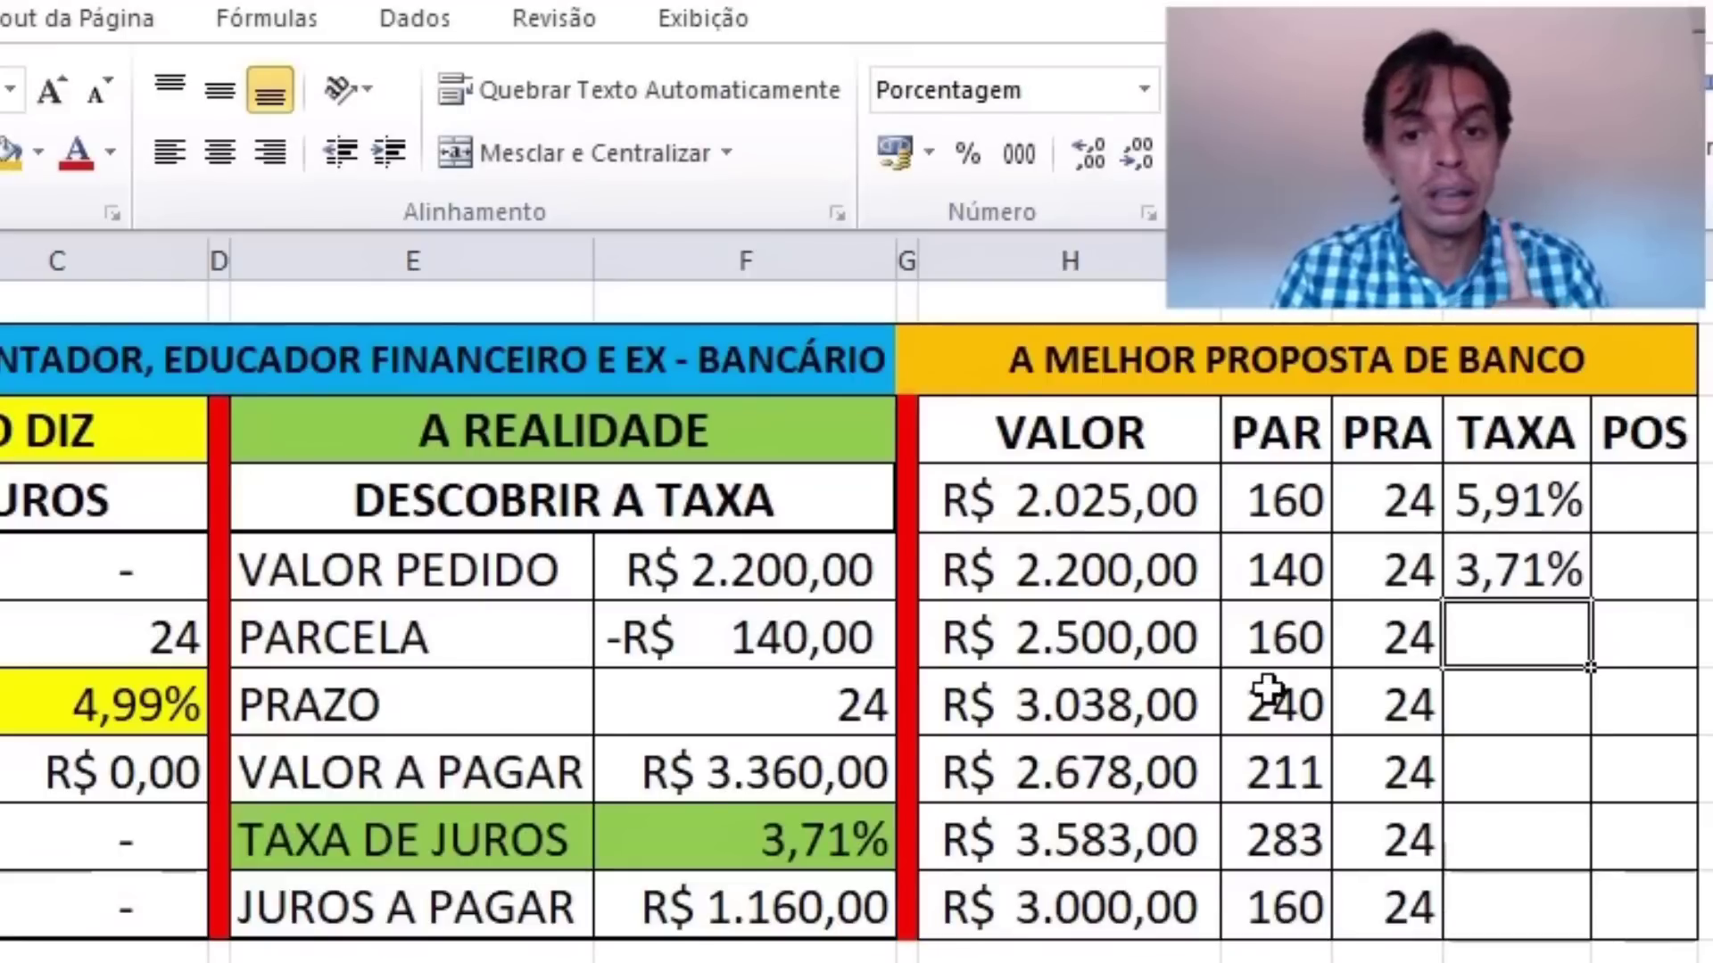
- Review the second proposal's figures and enter 1º as its ranking in the POS column
left_click(1396, 589)
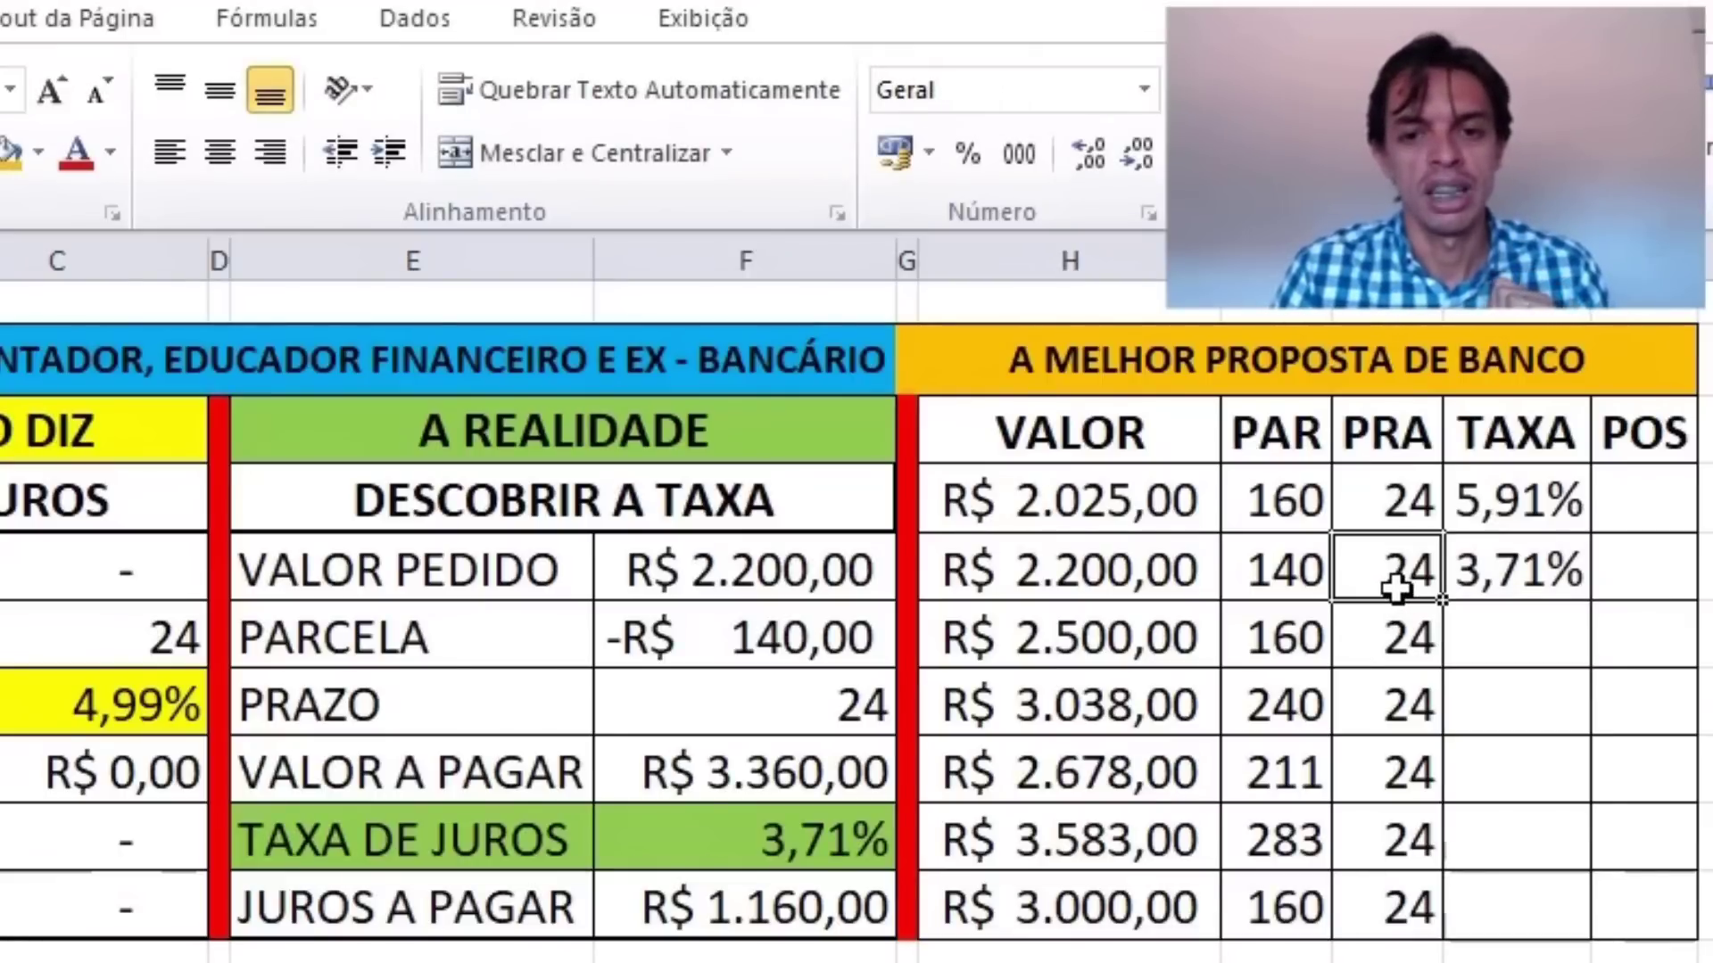
left_click(1298, 560)
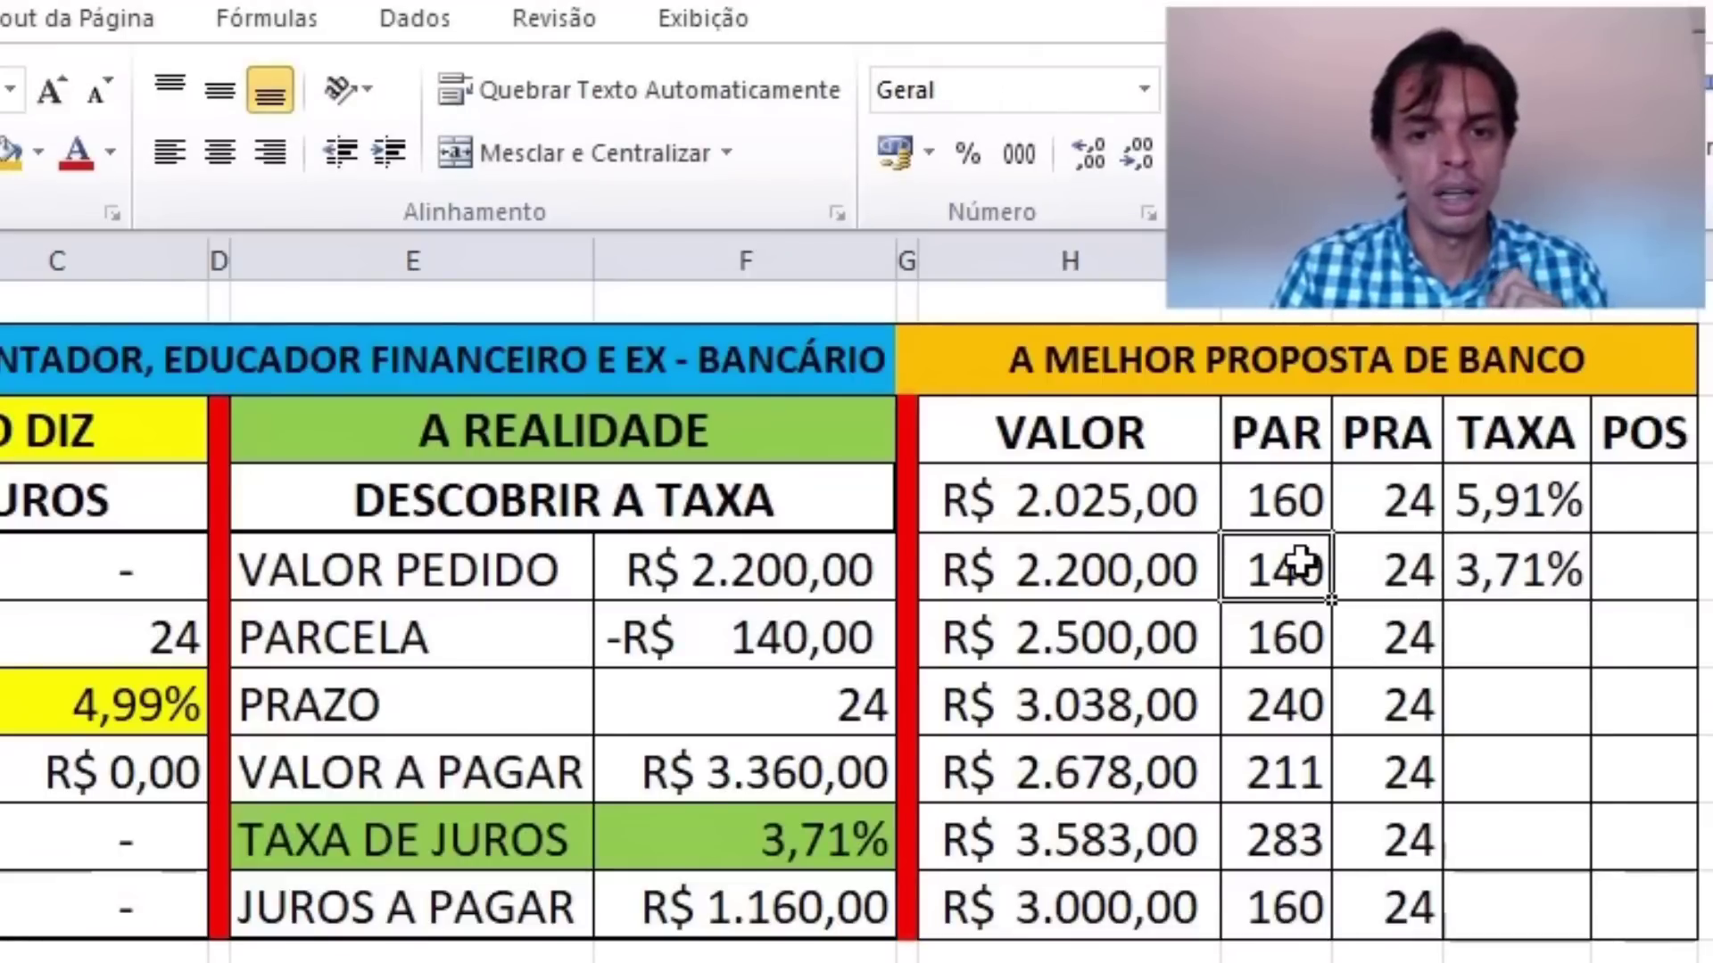
left_click(1168, 575)
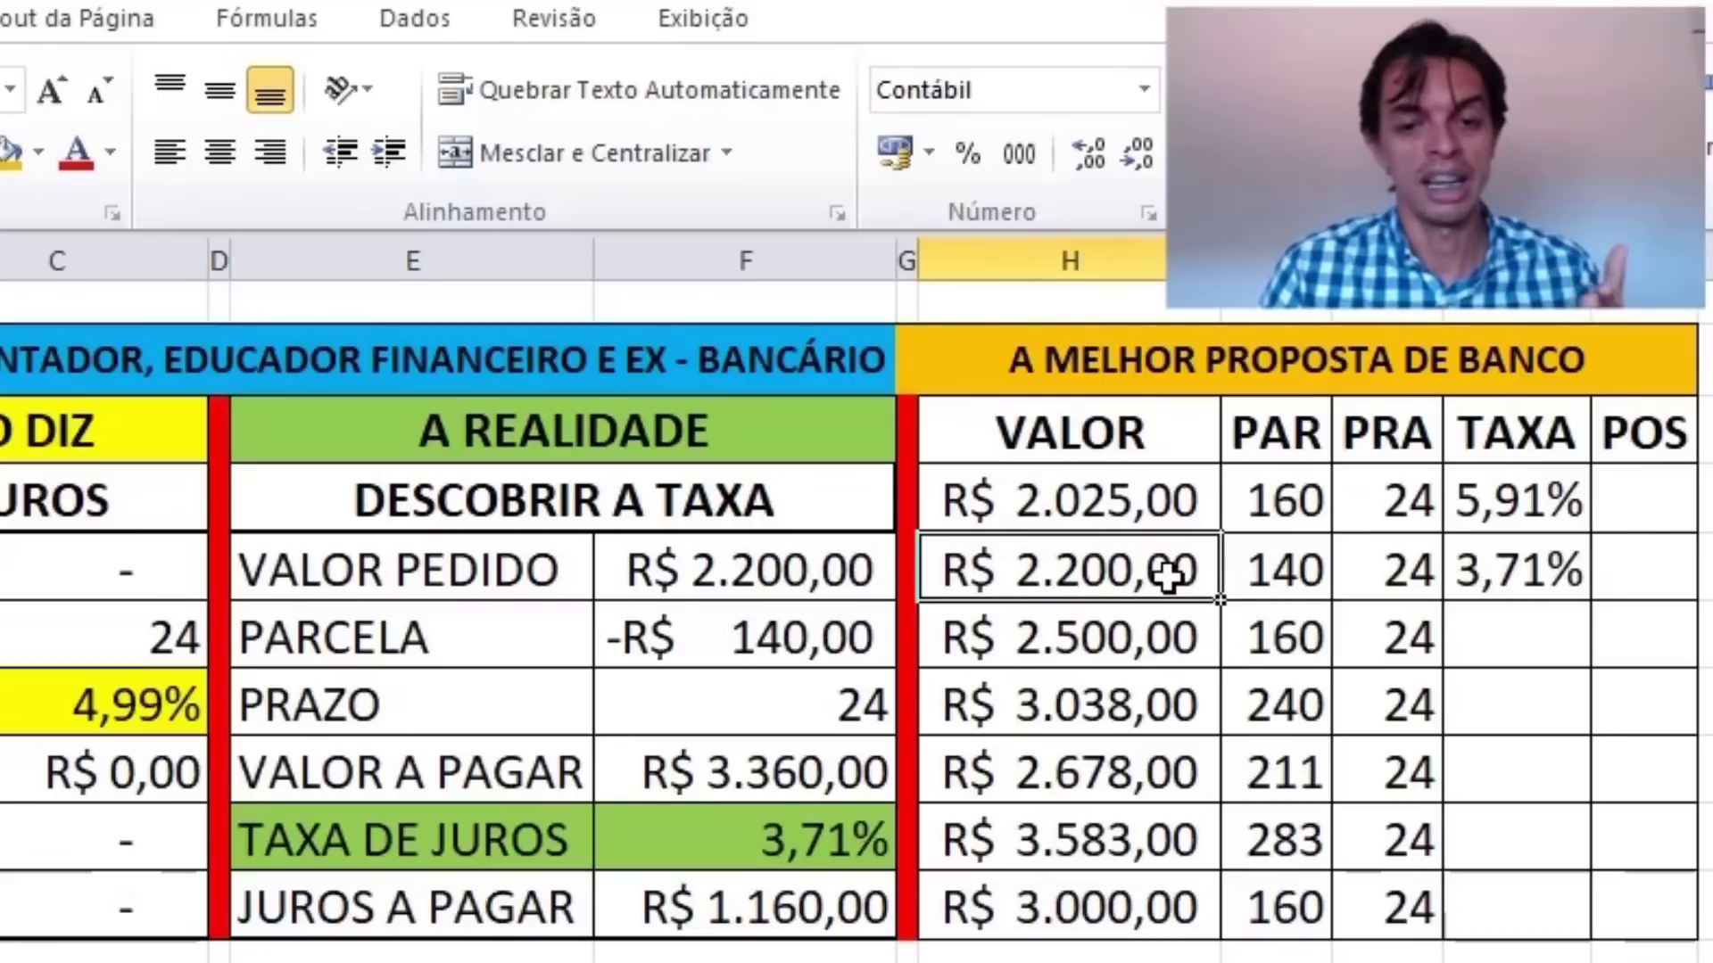
left_click(1516, 567)
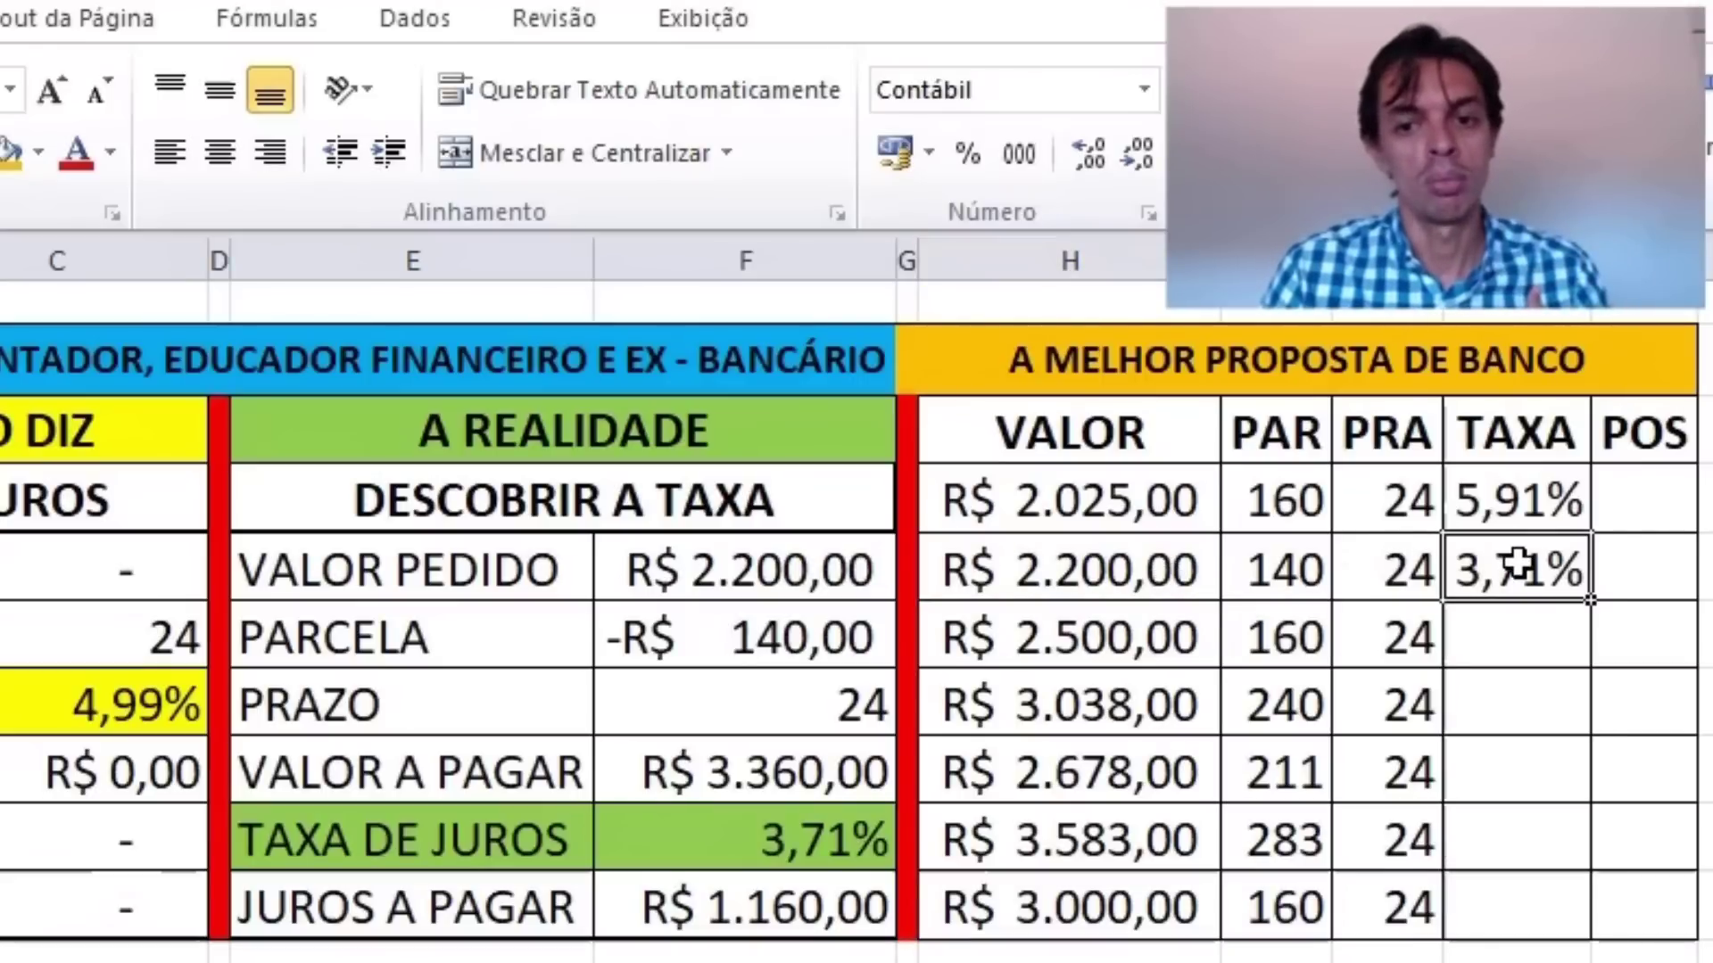
left_click(1636, 563)
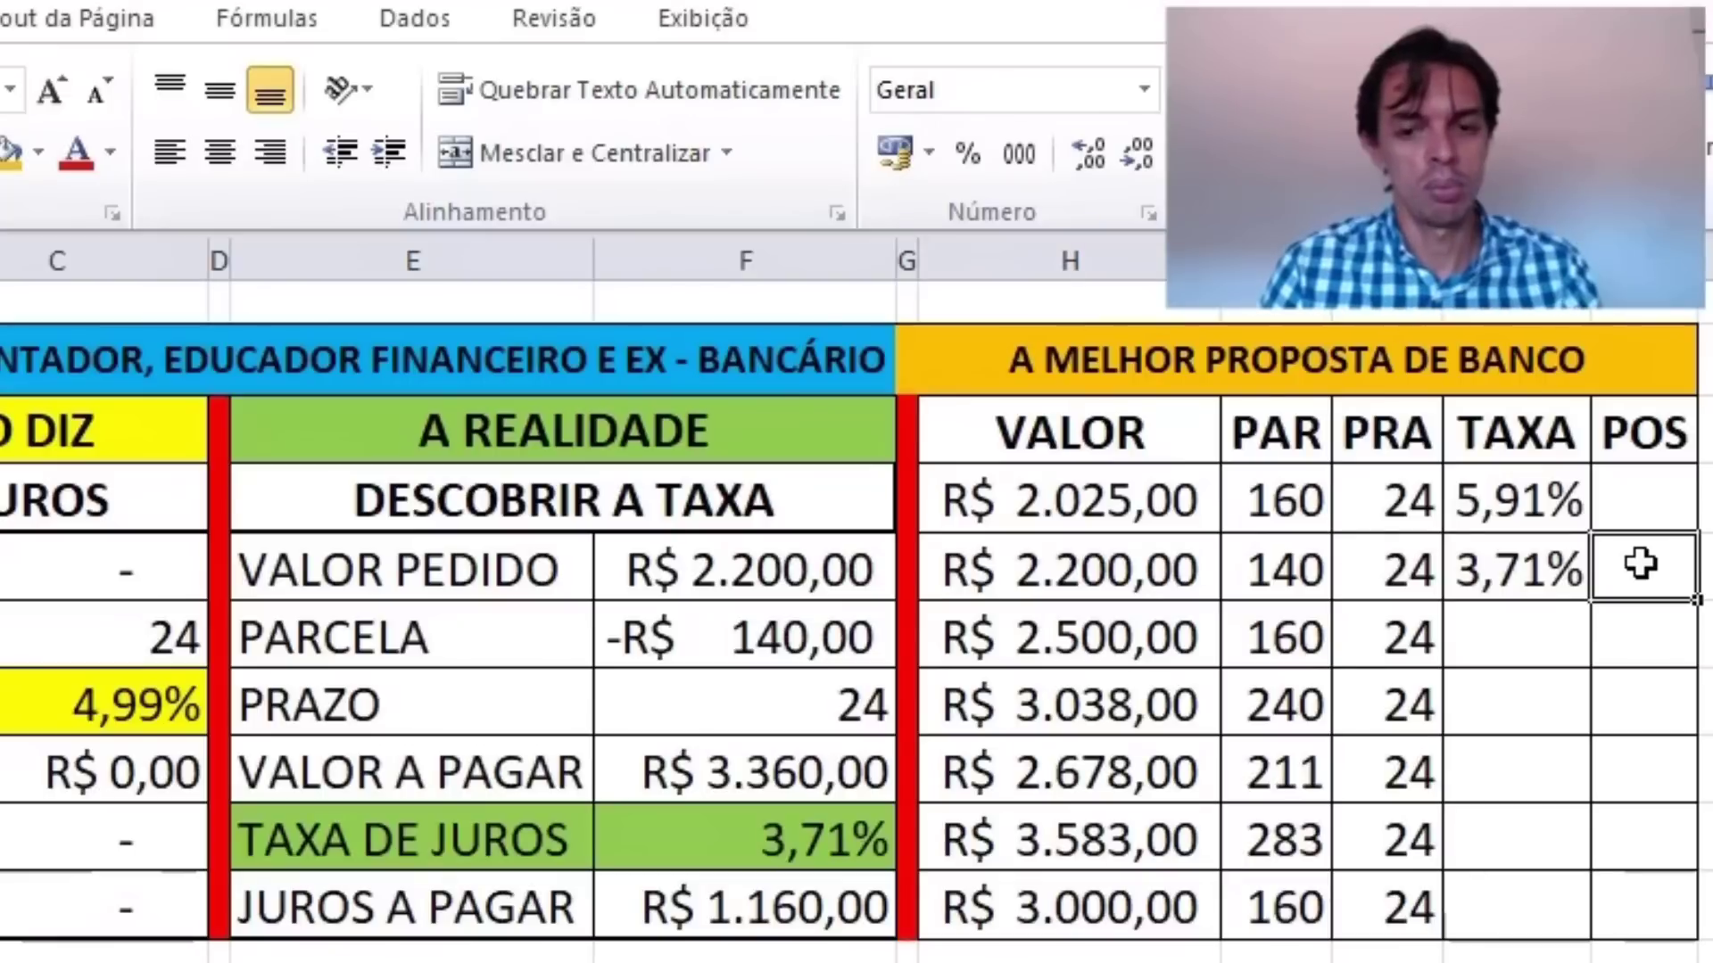
type("1")
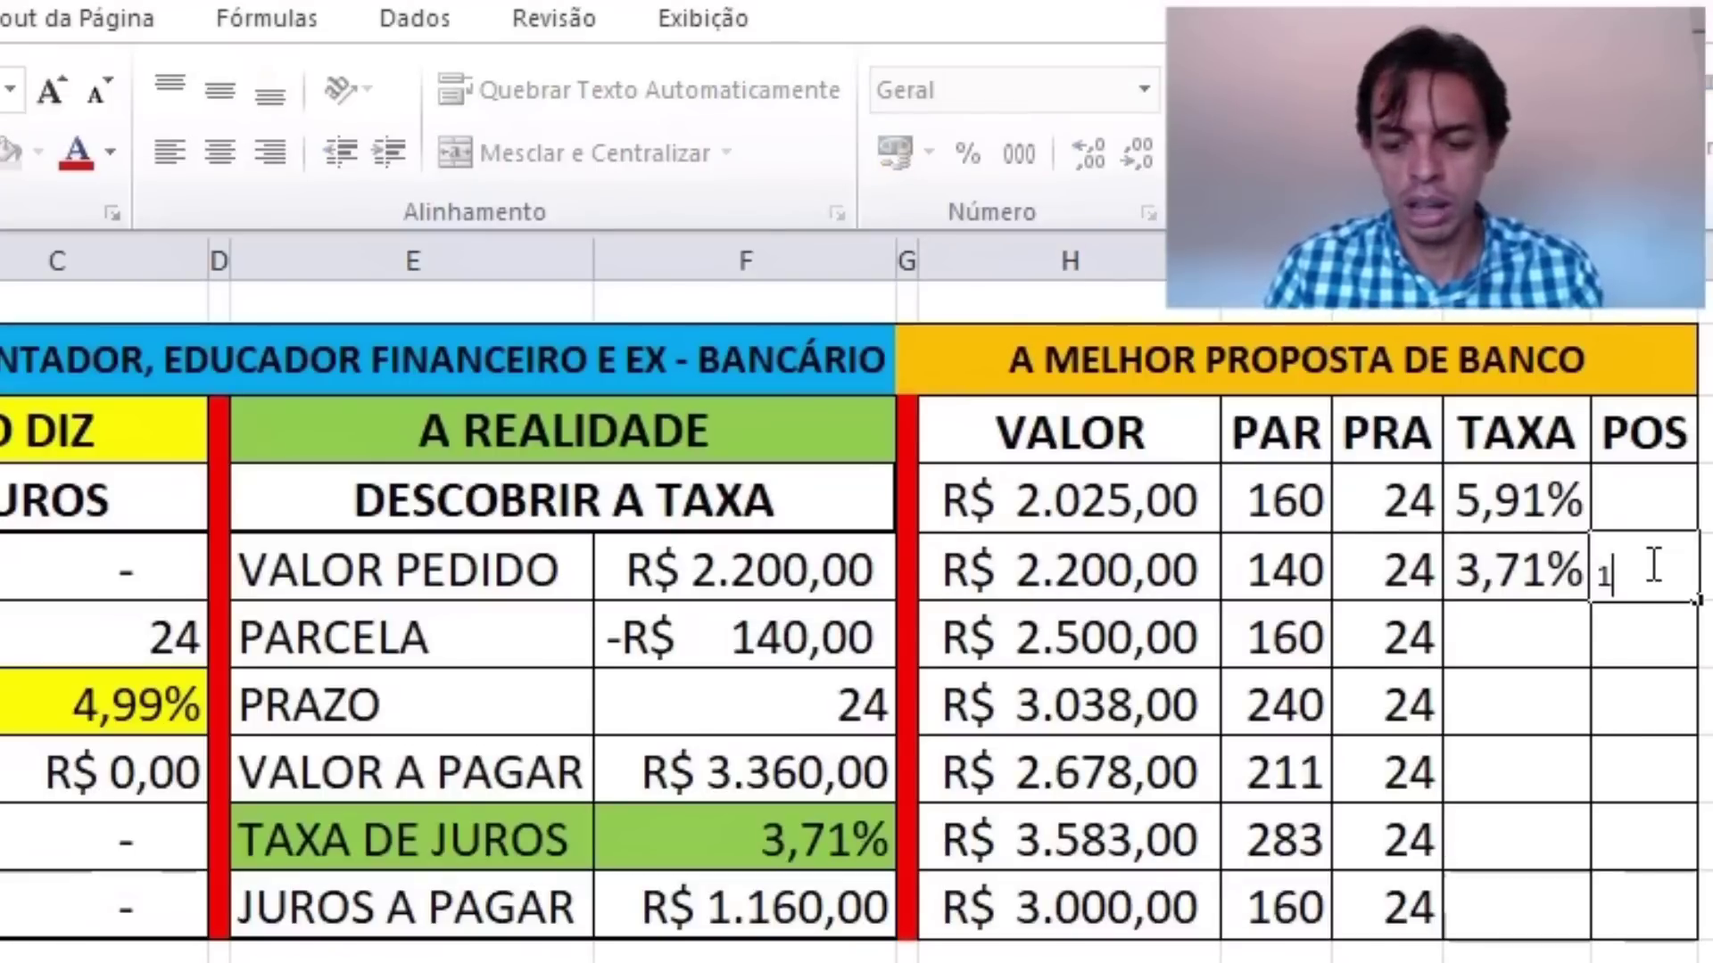
type("º")
key("Return")
- Centre the 1º ranking vertically and horizontally in its cell, make it bold and enlarge its font
left_click(1651, 563)
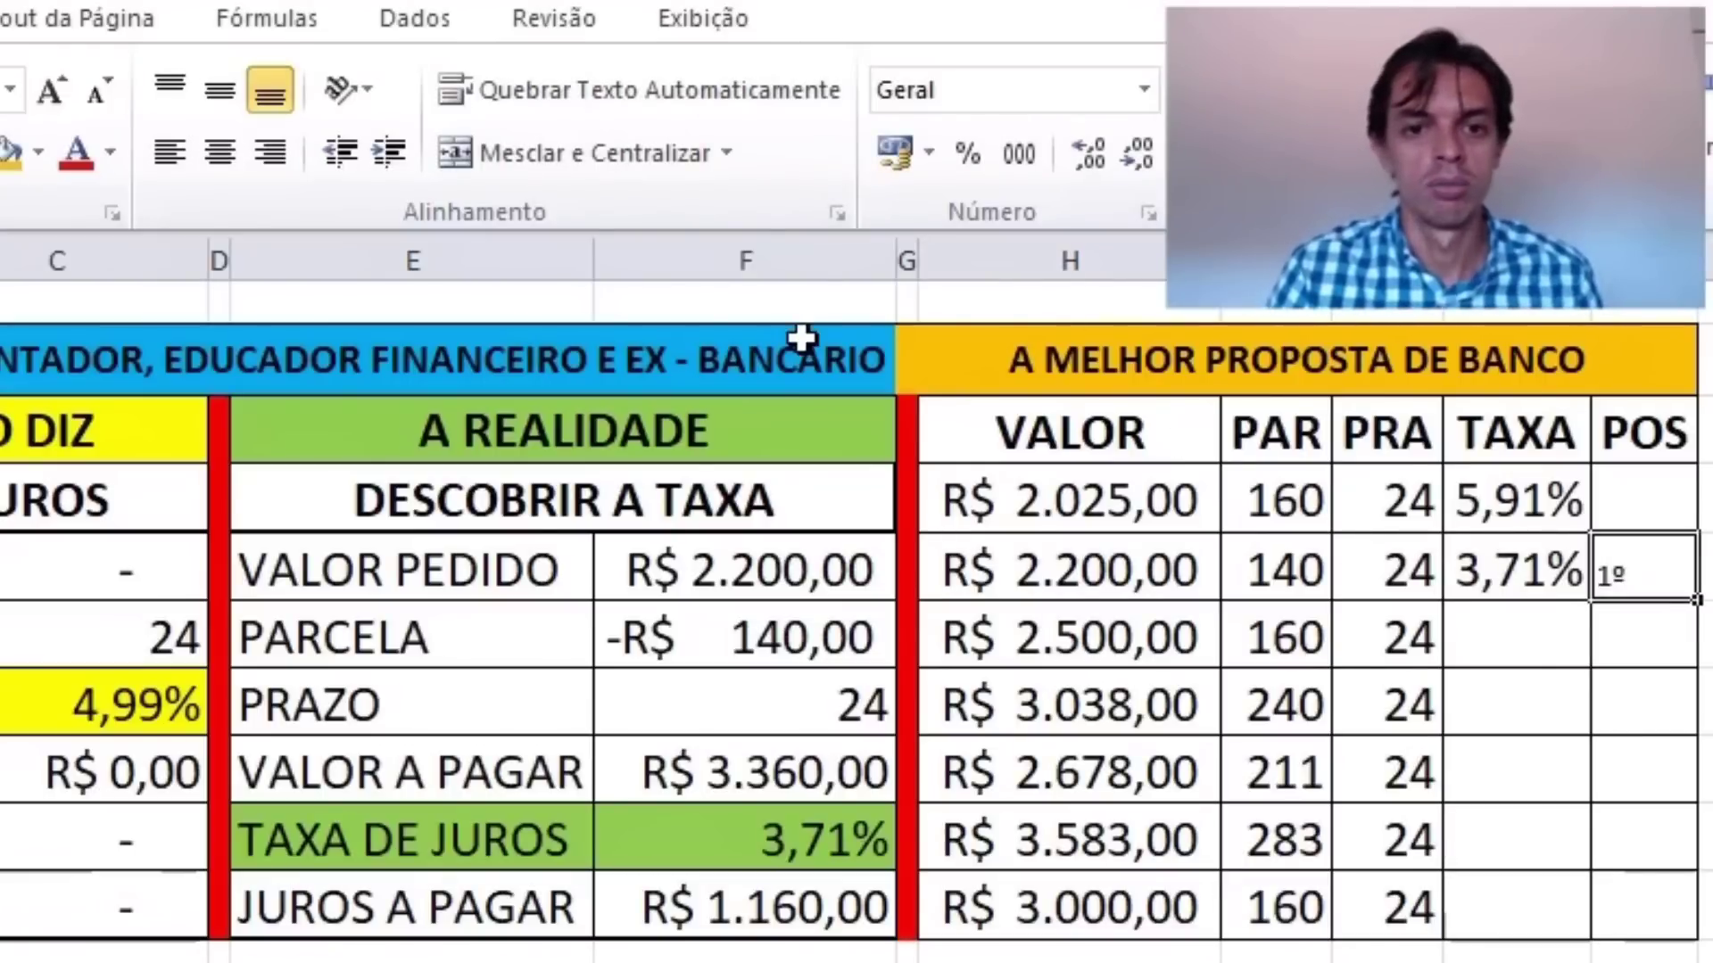
left_click(221, 87)
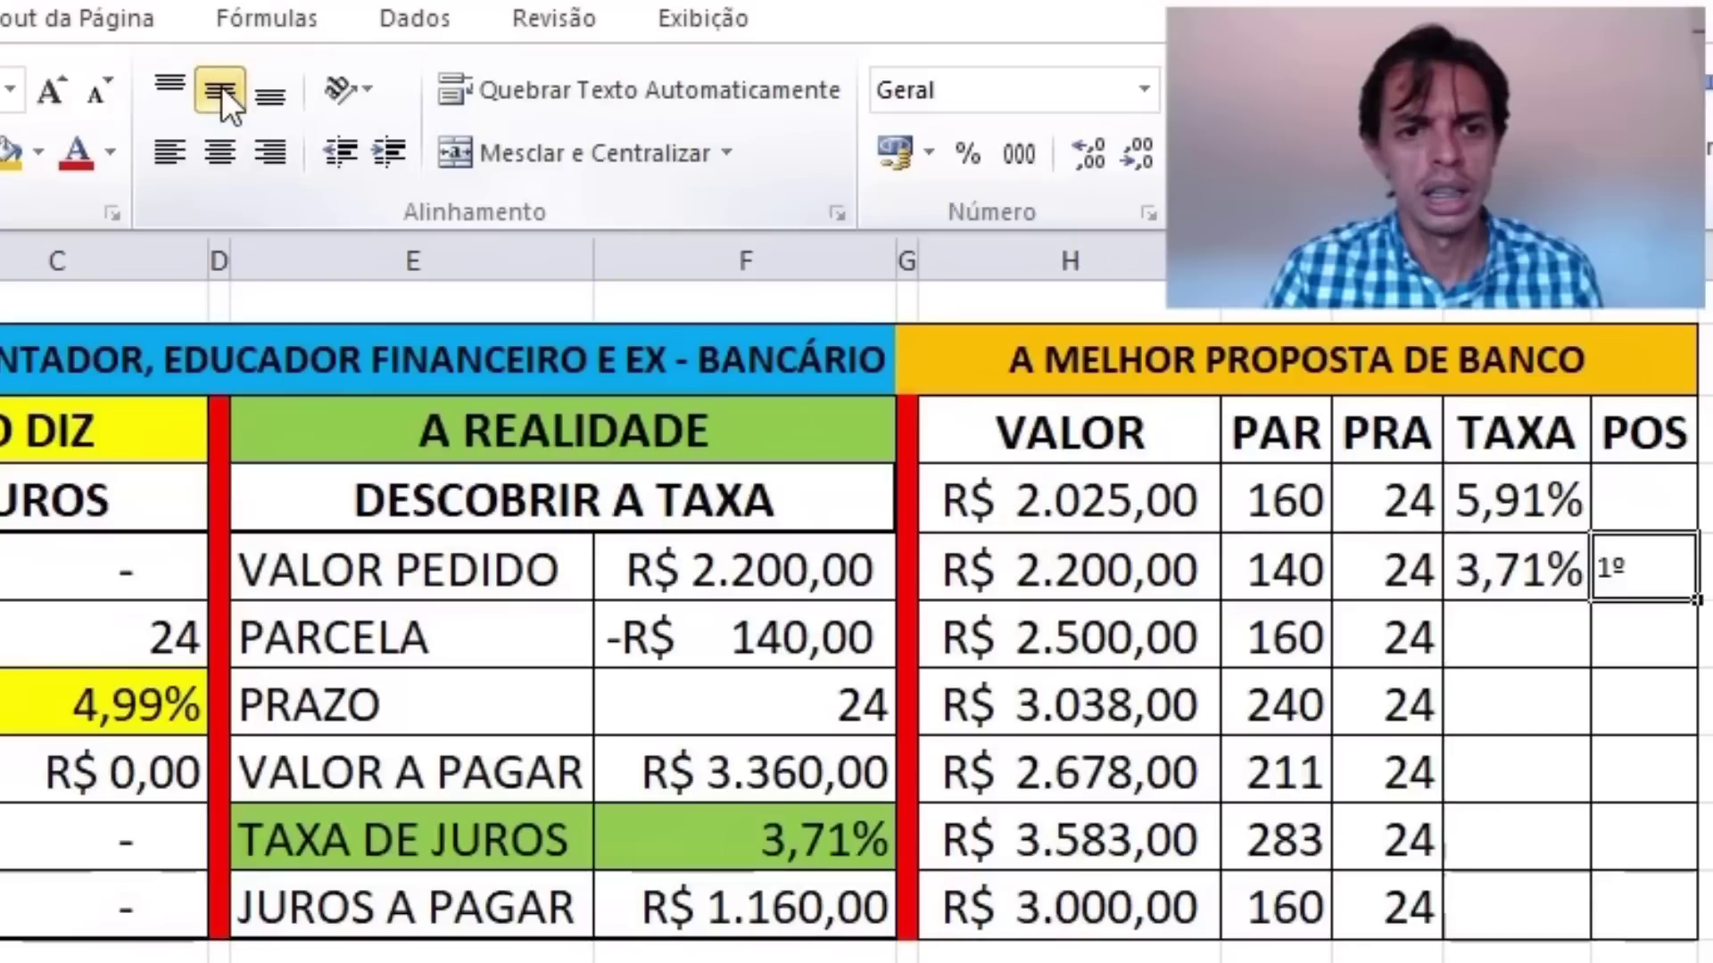
left_click(205, 155)
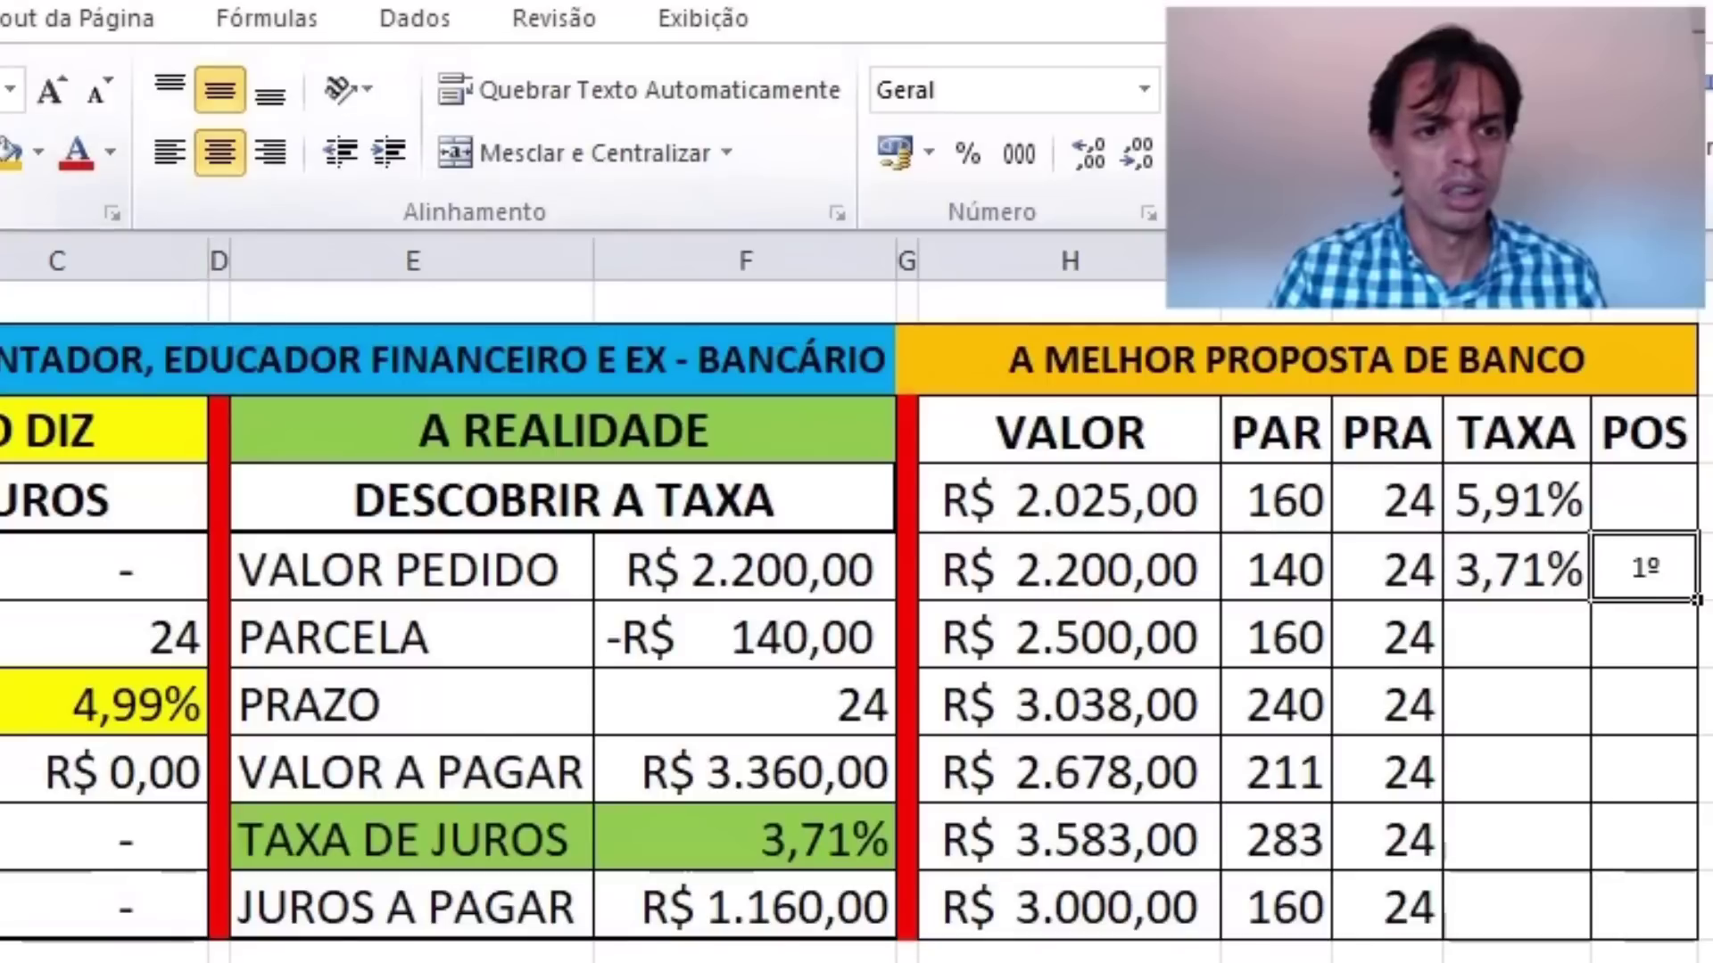
key("ctrl+n")
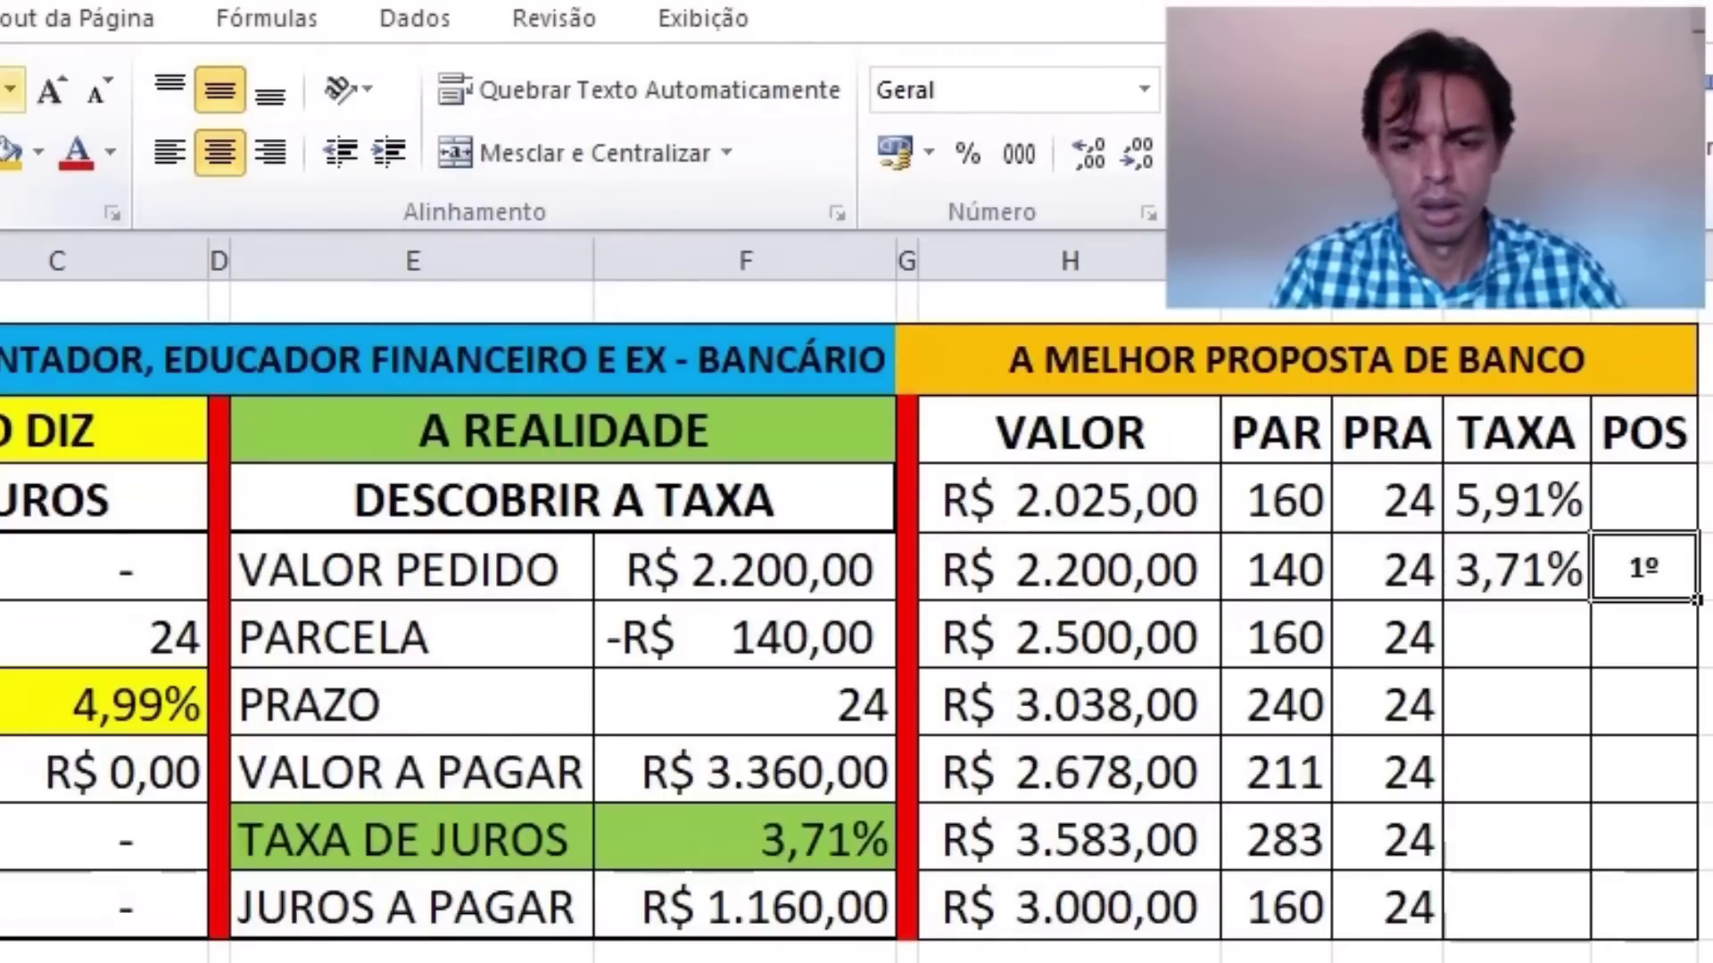
key("ctrl+shift+greater")
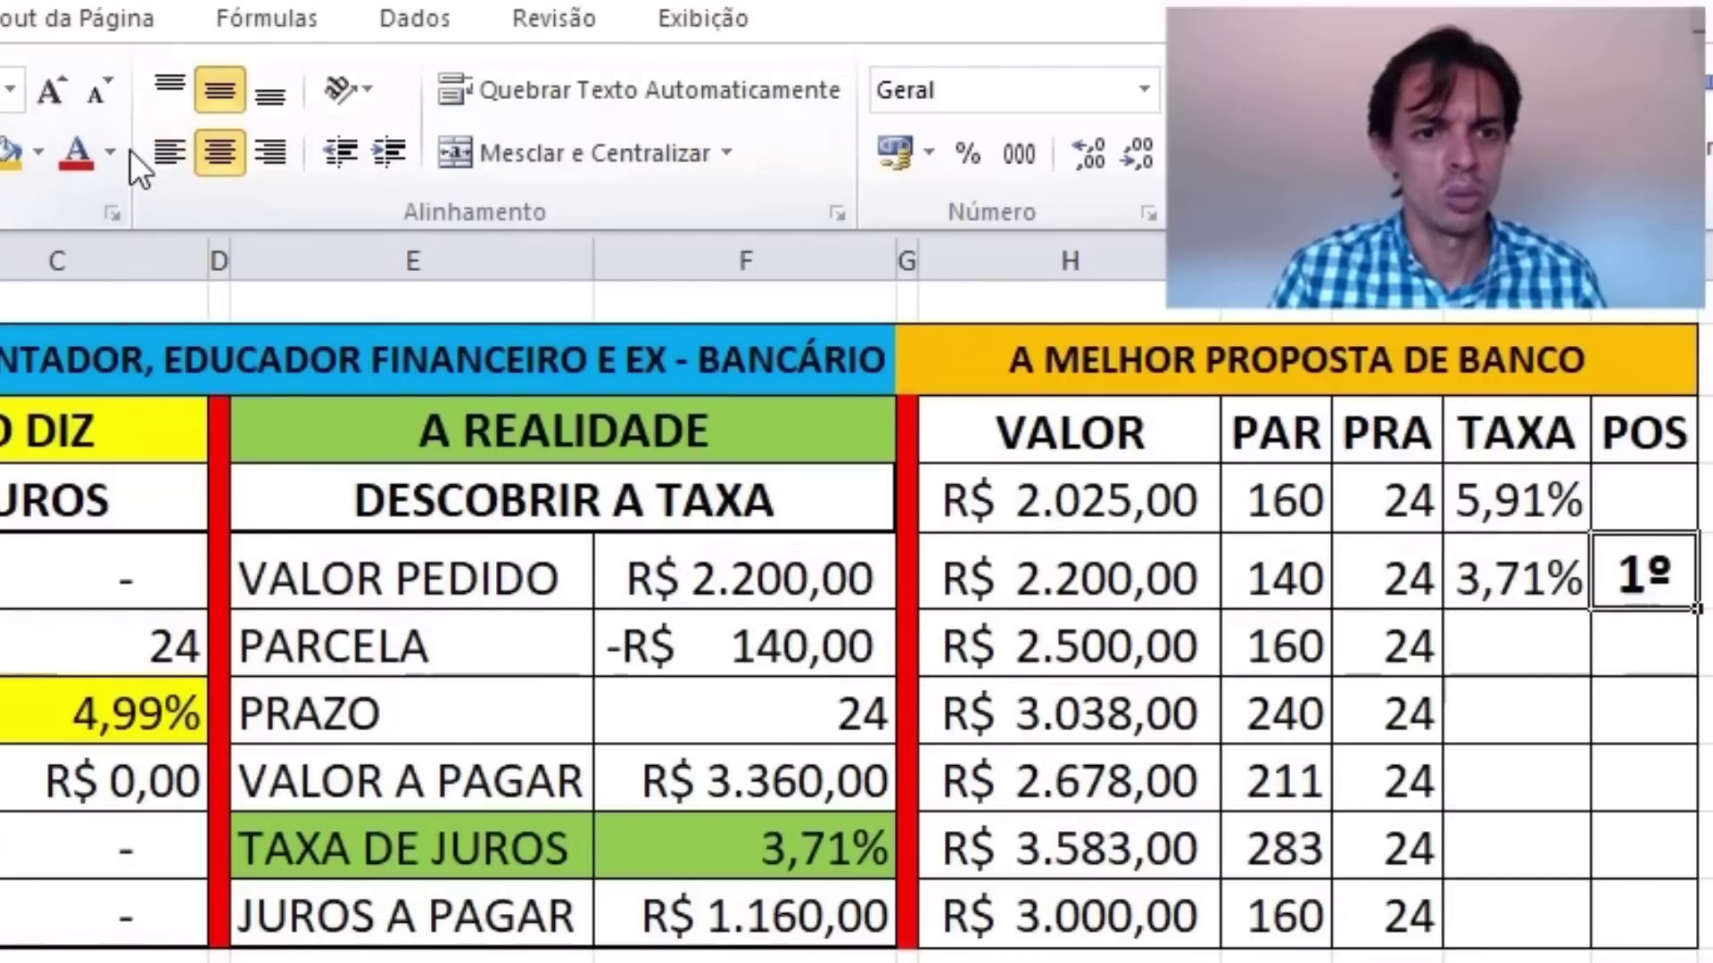
- Fill the second proposal's 1º ranking cell with blue and move on to the third proposal's TAXA cell
left_click(34, 153)
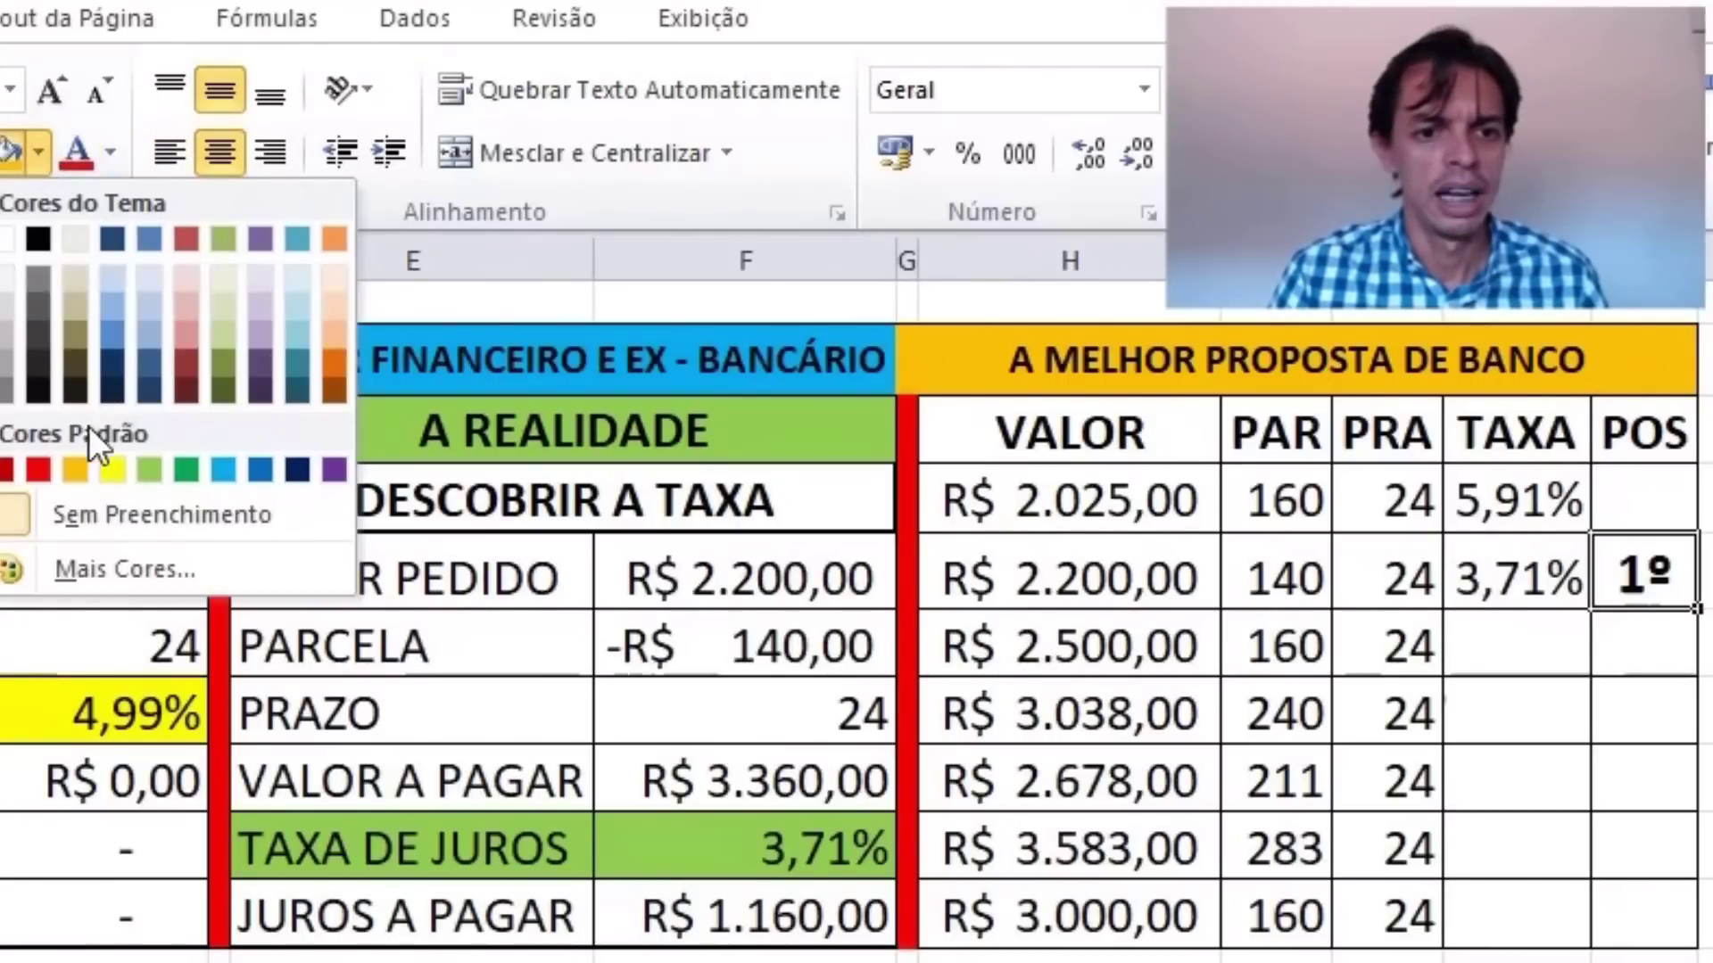
left_click(109, 334)
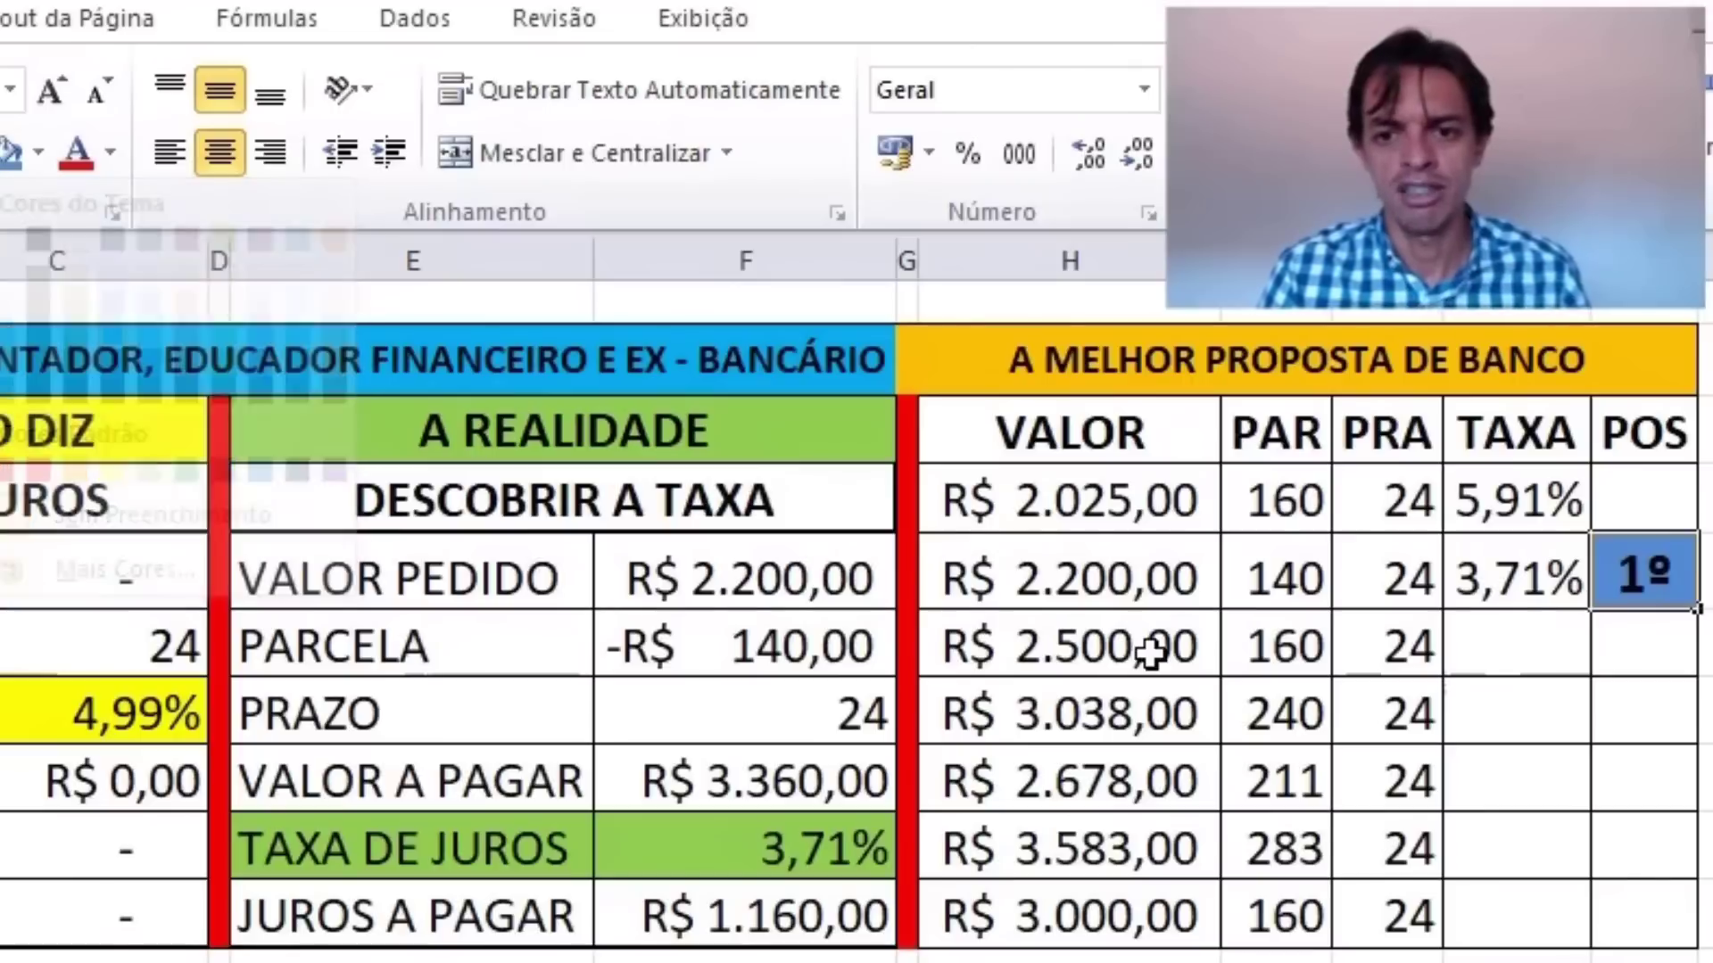
left_click(1517, 640)
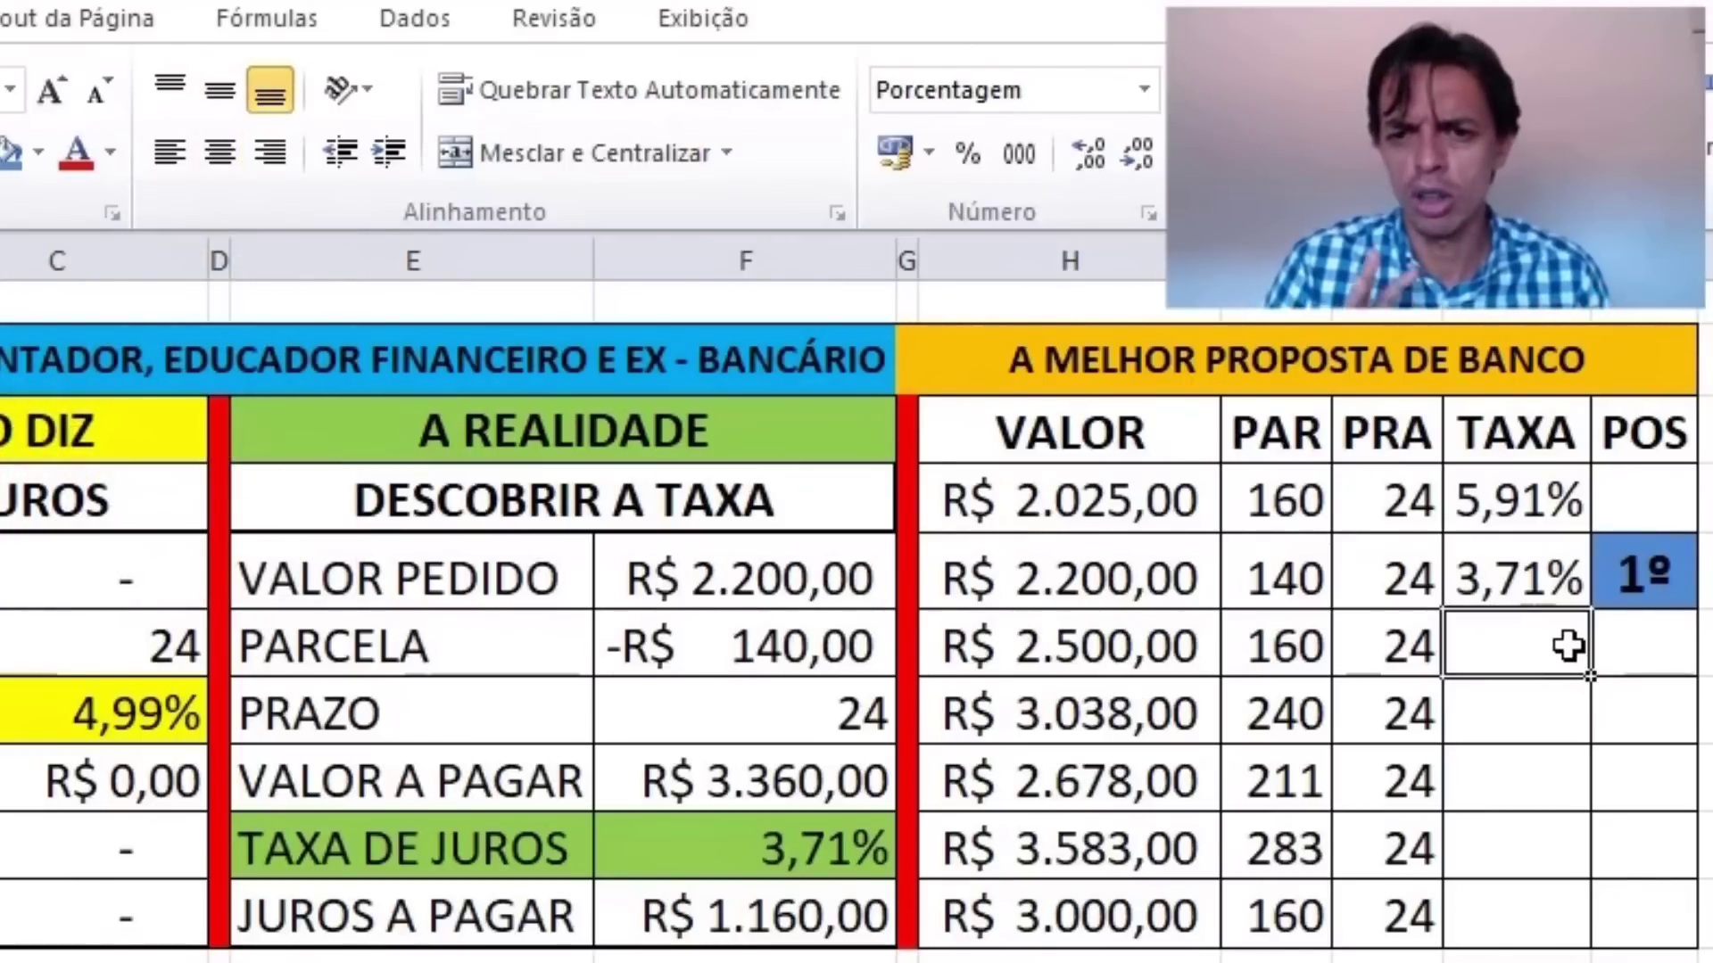
- Set VALOR PEDIDO in the DESCOBRIR A TAXA calculator to the third proposal's amount, 2500
left_click(1159, 648)
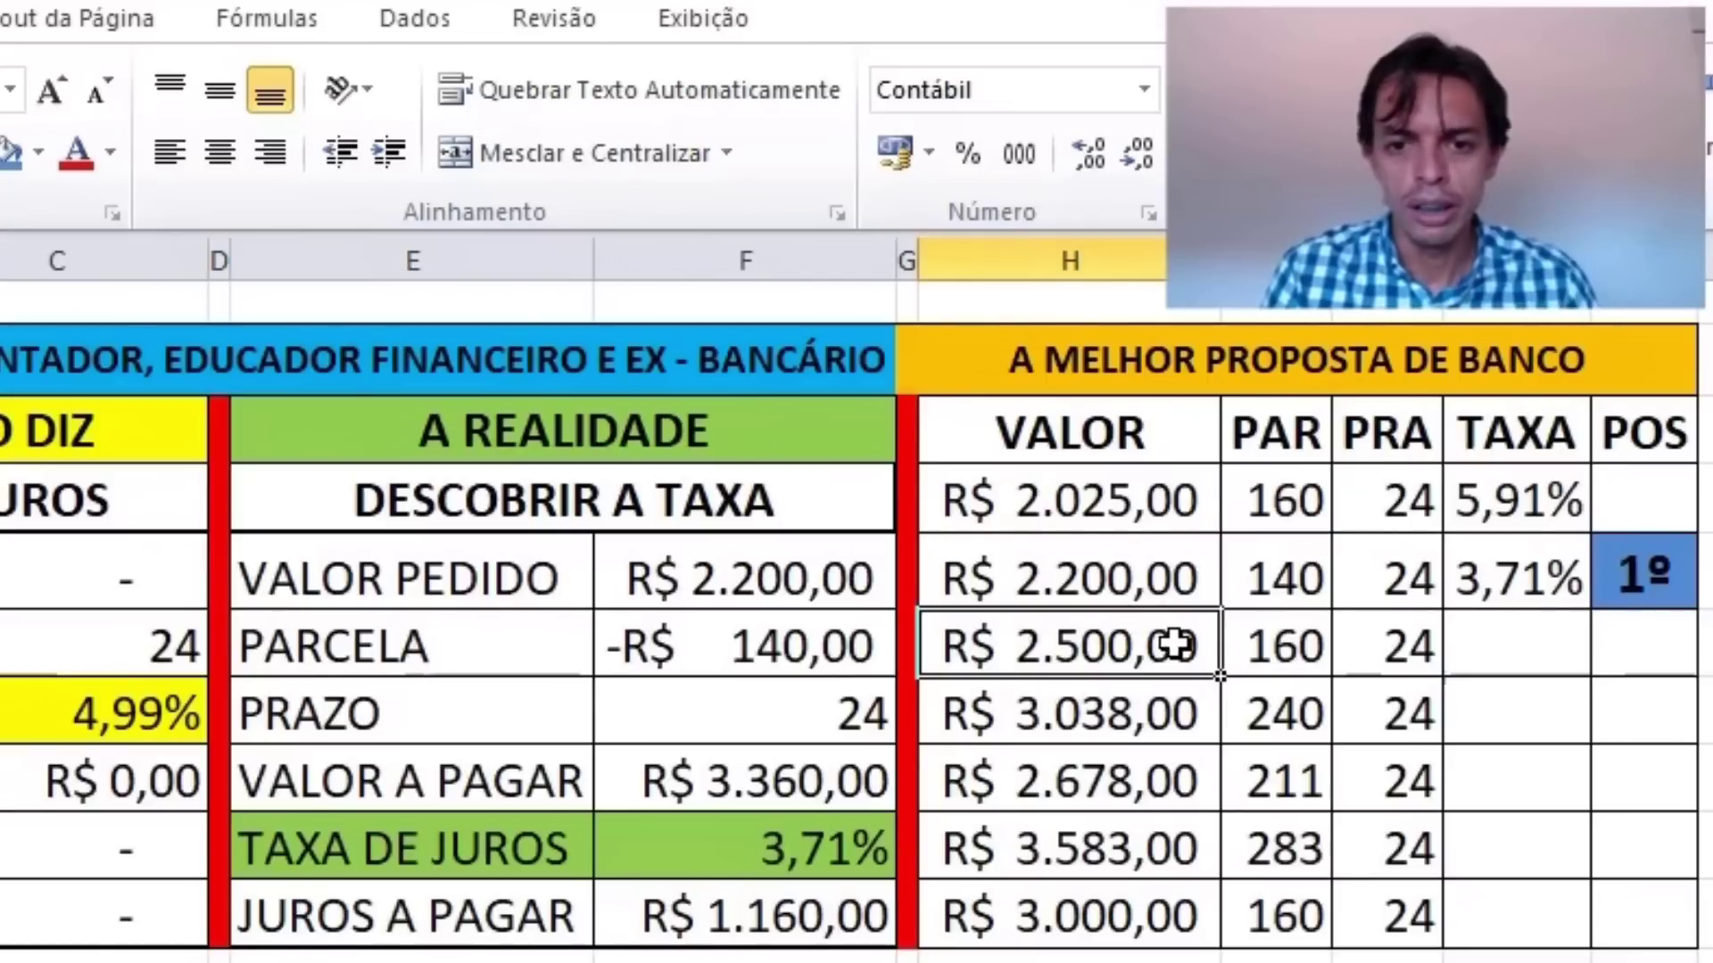
left_click(790, 566)
type("2500")
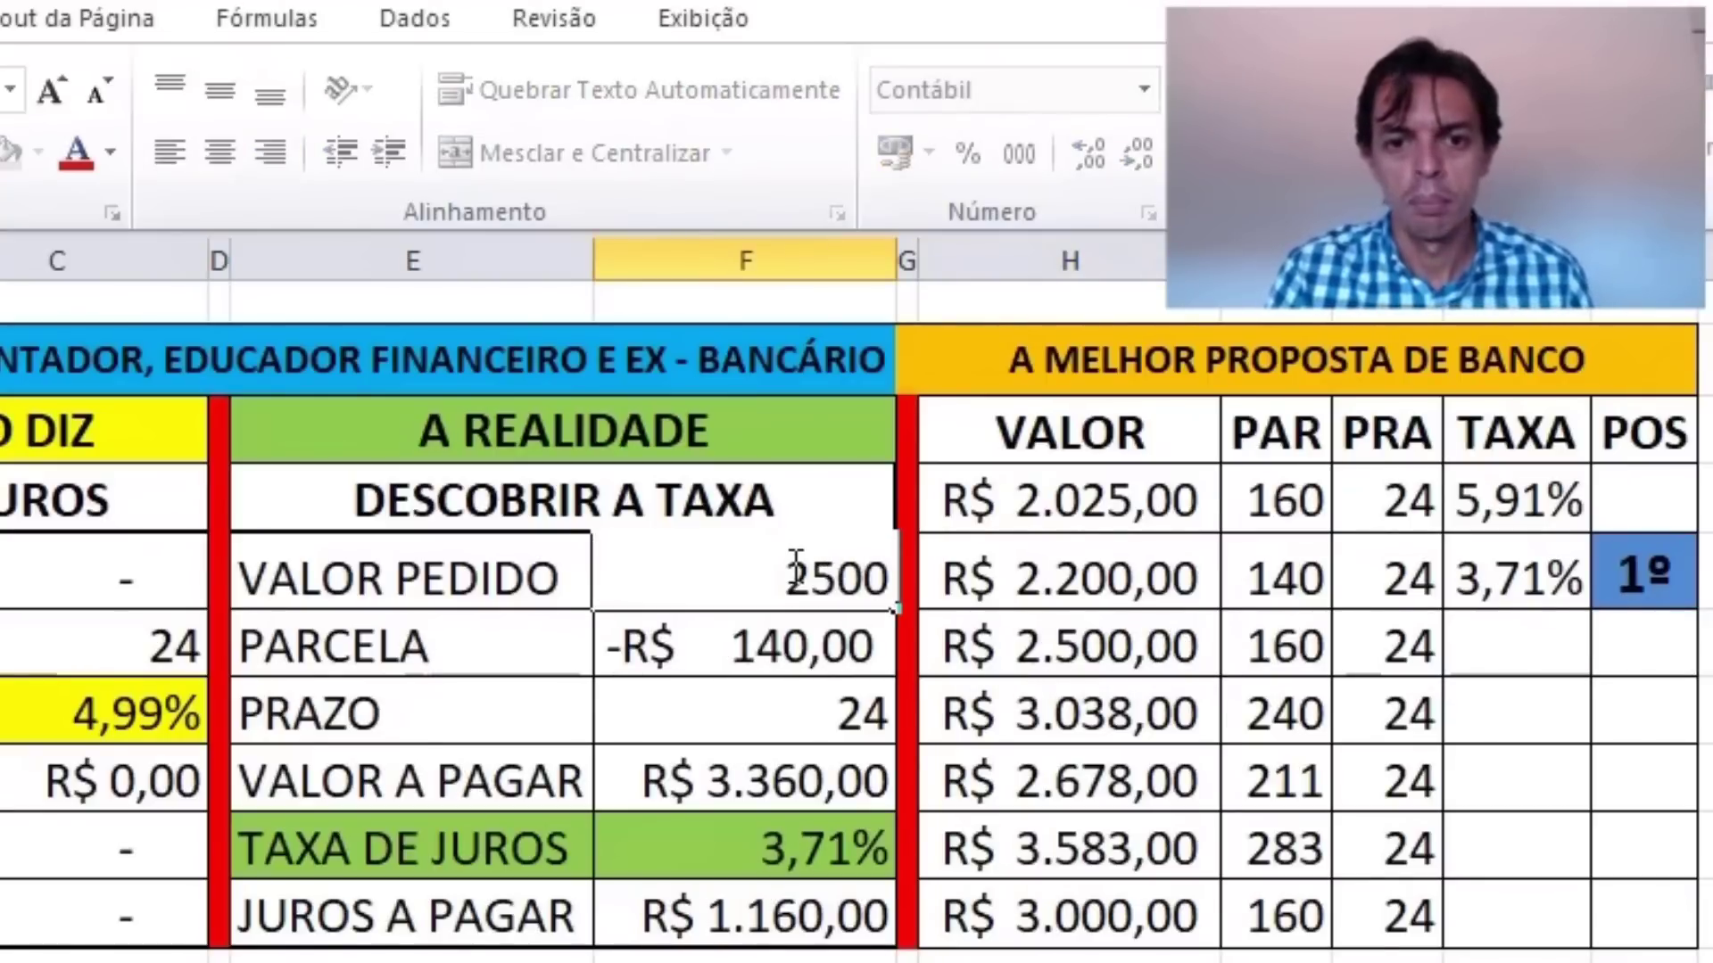
key("Return")
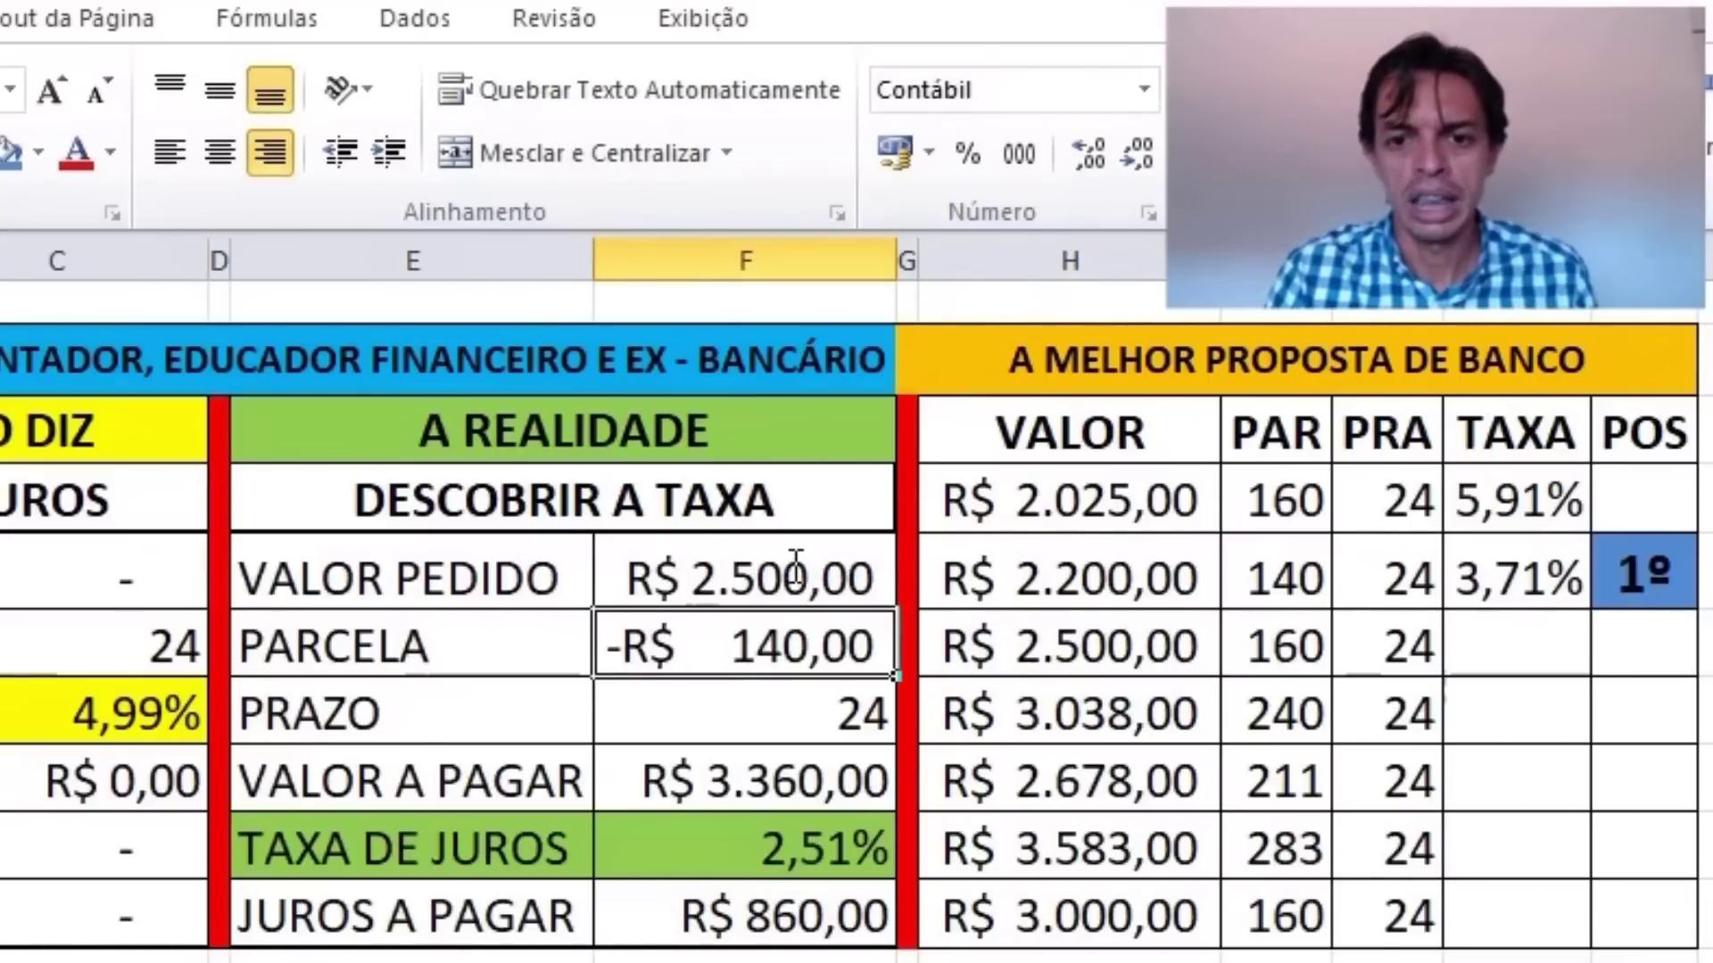
- Set PARCELA in the calculator to the third proposal's instalment, -160, and check the resulting TAXA DE JUROS
left_click(1355, 662)
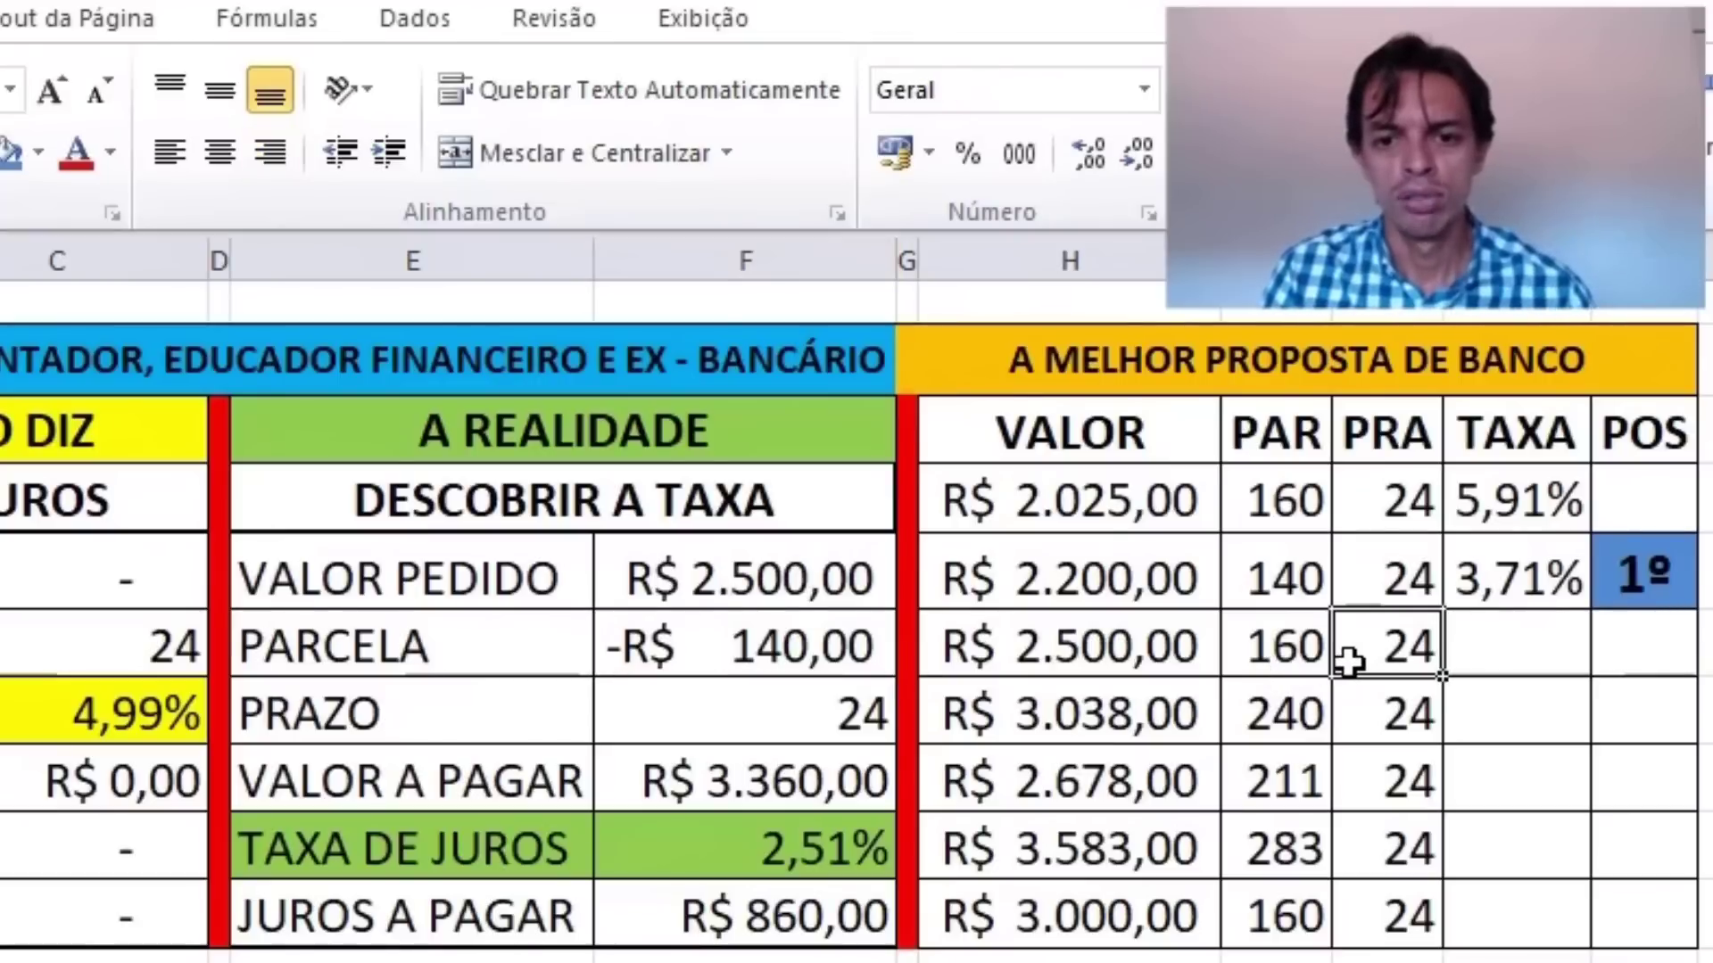
left_click(1268, 654)
left_click(798, 651)
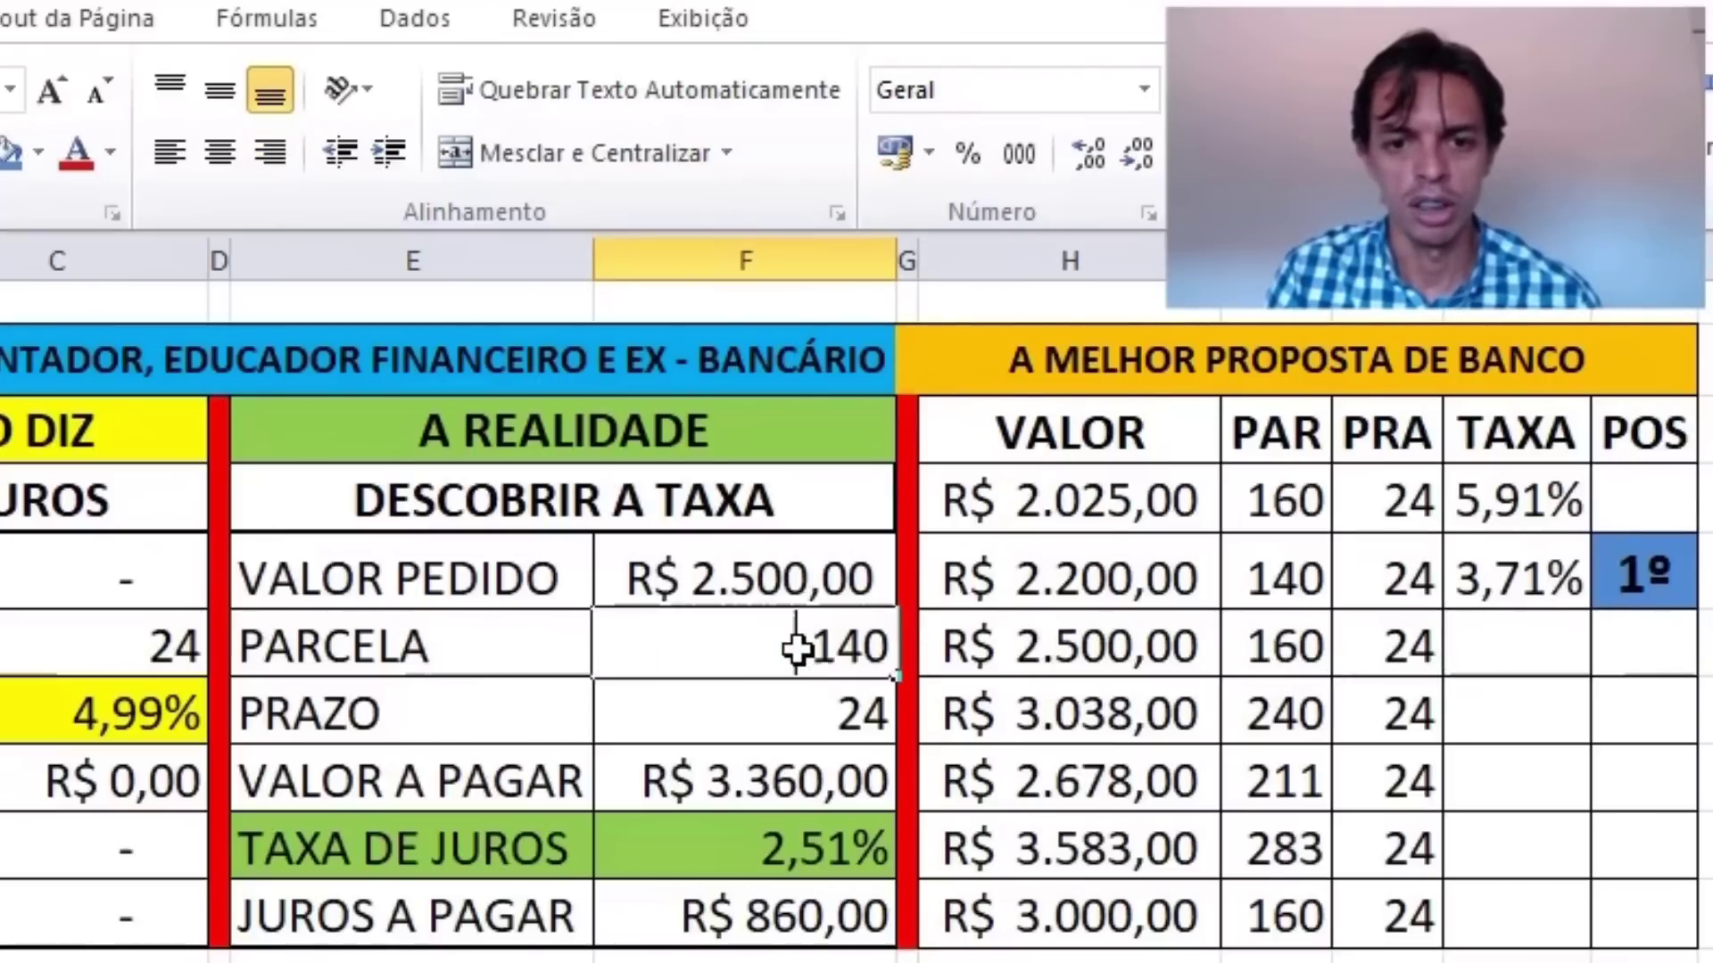
double_click(853, 649)
key("BackSpace")
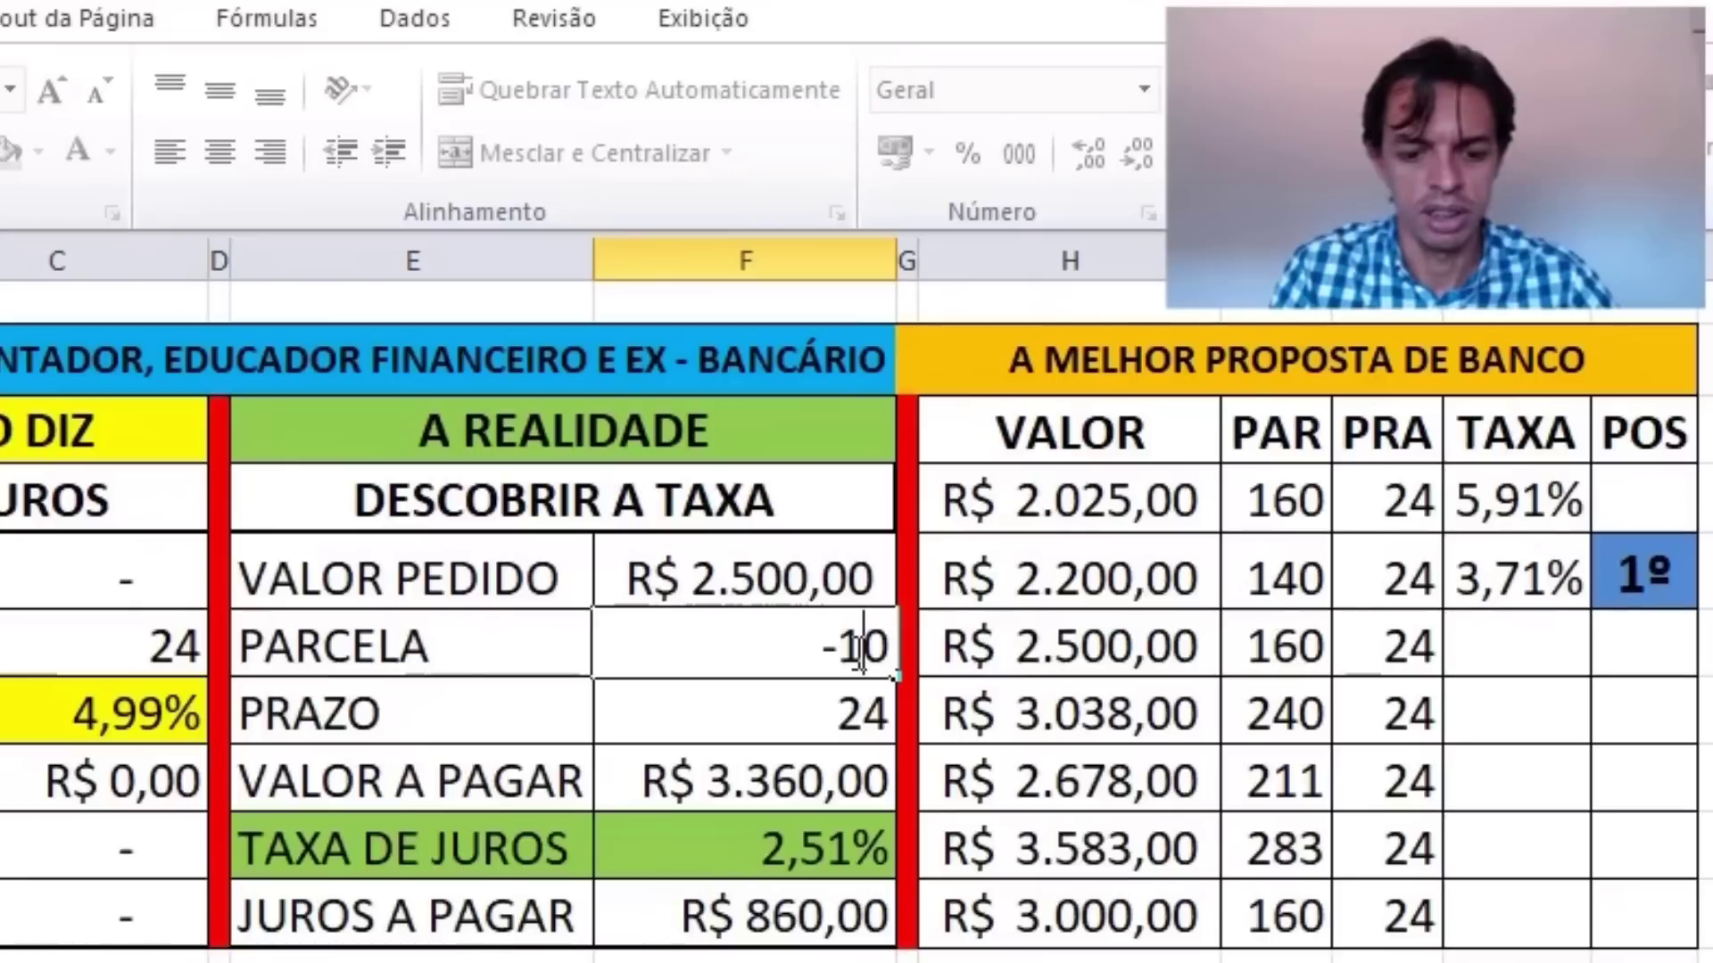
type("6")
key("Return")
left_click(856, 849)
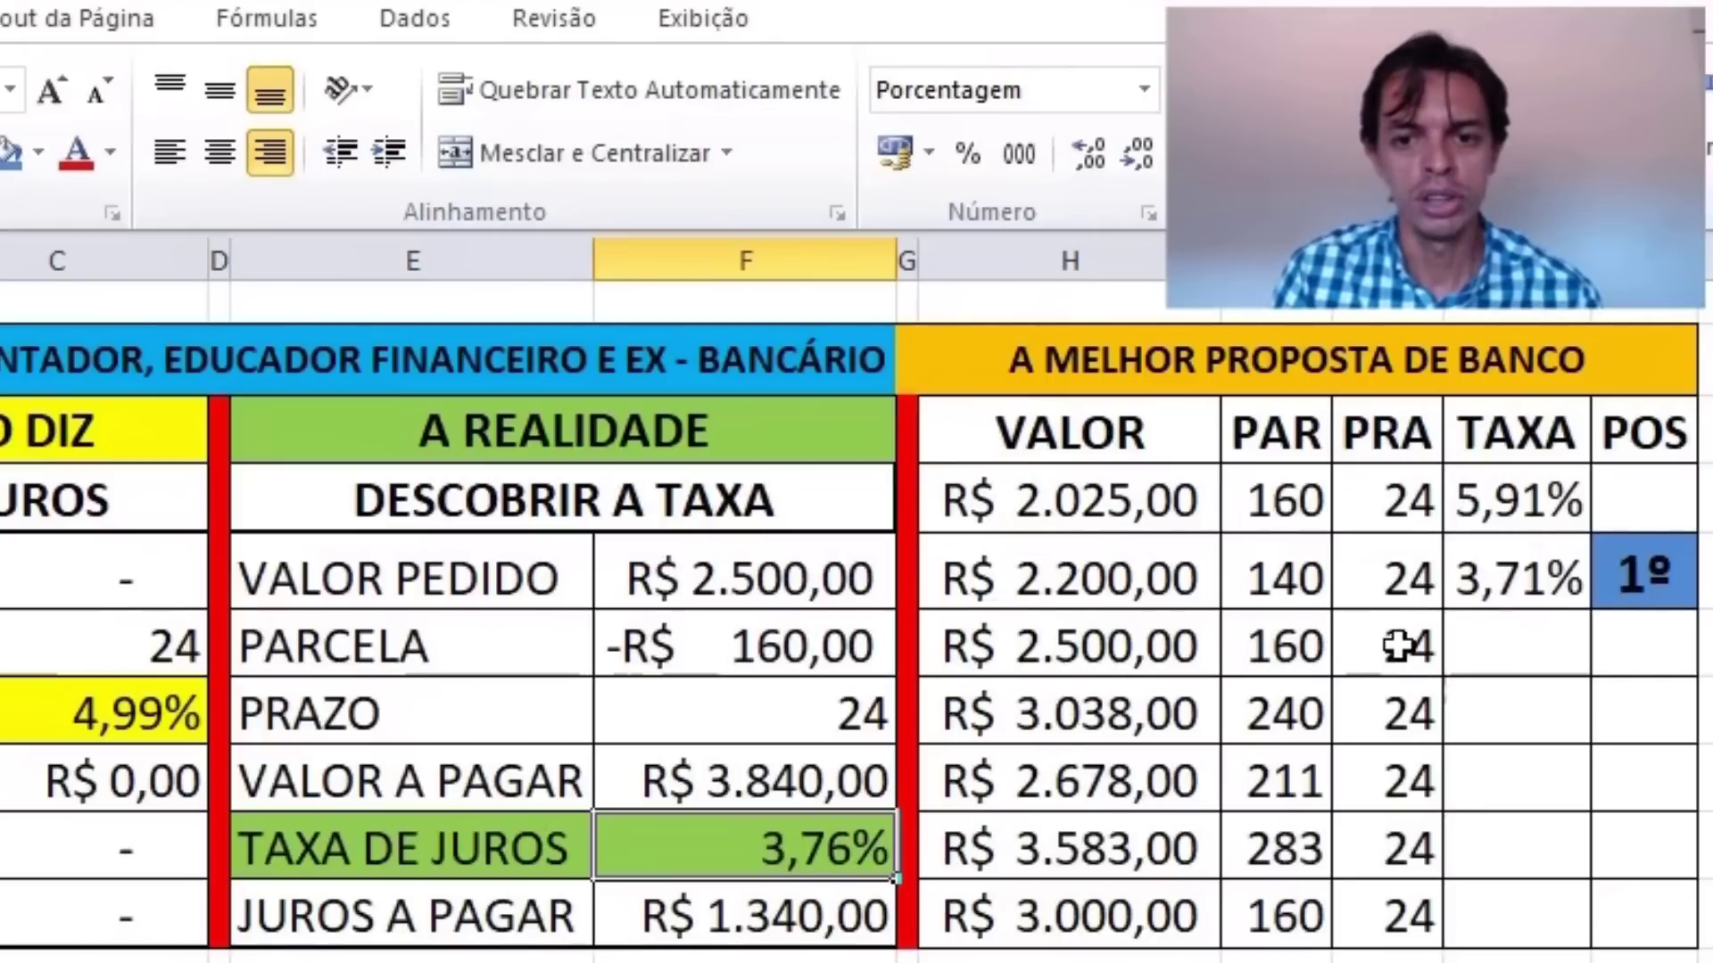
- Record 3,76% in the TAXA column for the R$ 2.500,00 proposal and check the JUROS A PAGAR value
left_click(1158, 649)
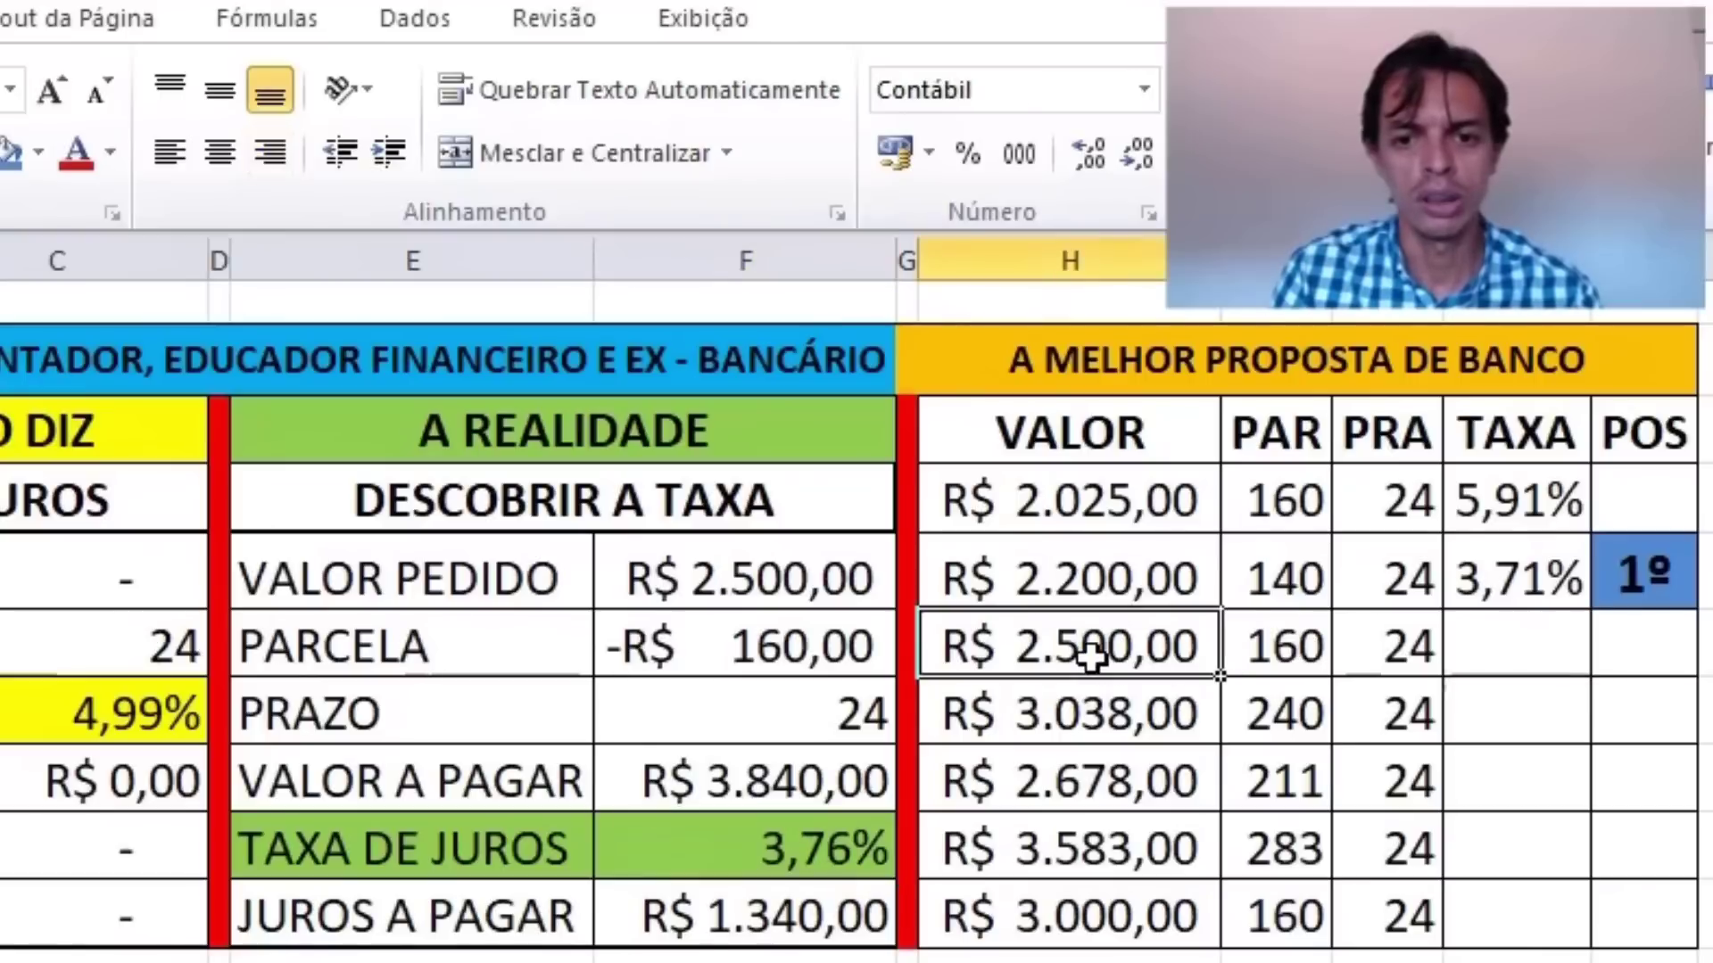
left_click(1308, 646)
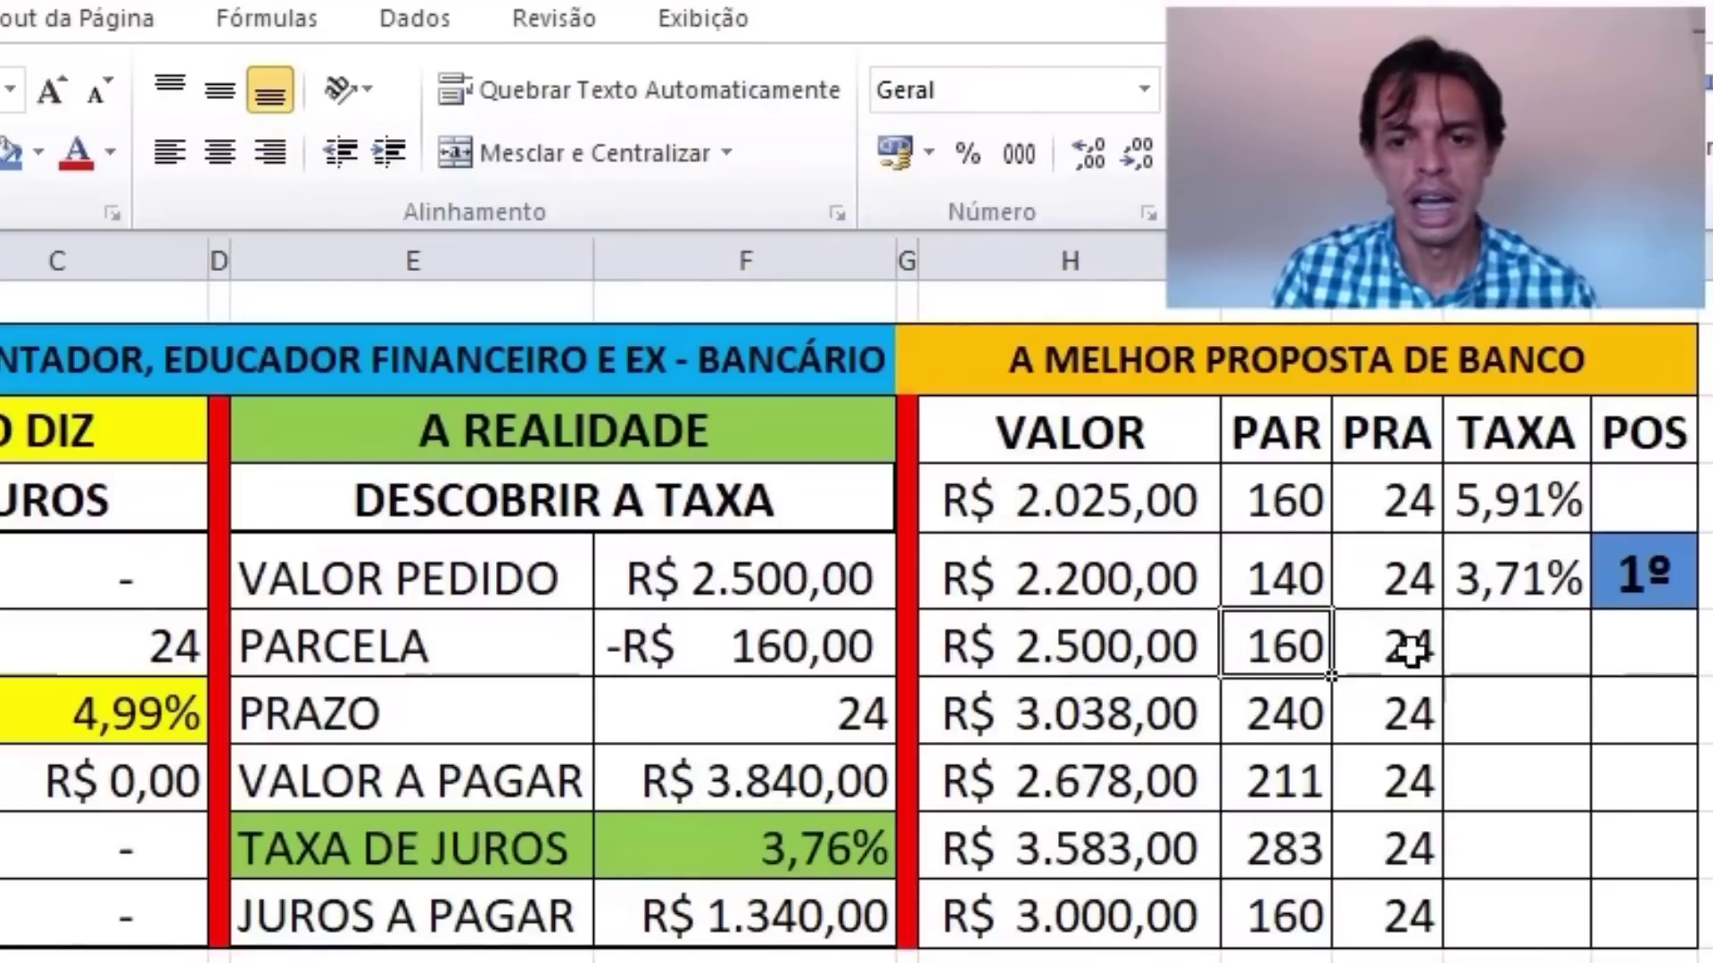
left_click(1546, 646)
type("3,76")
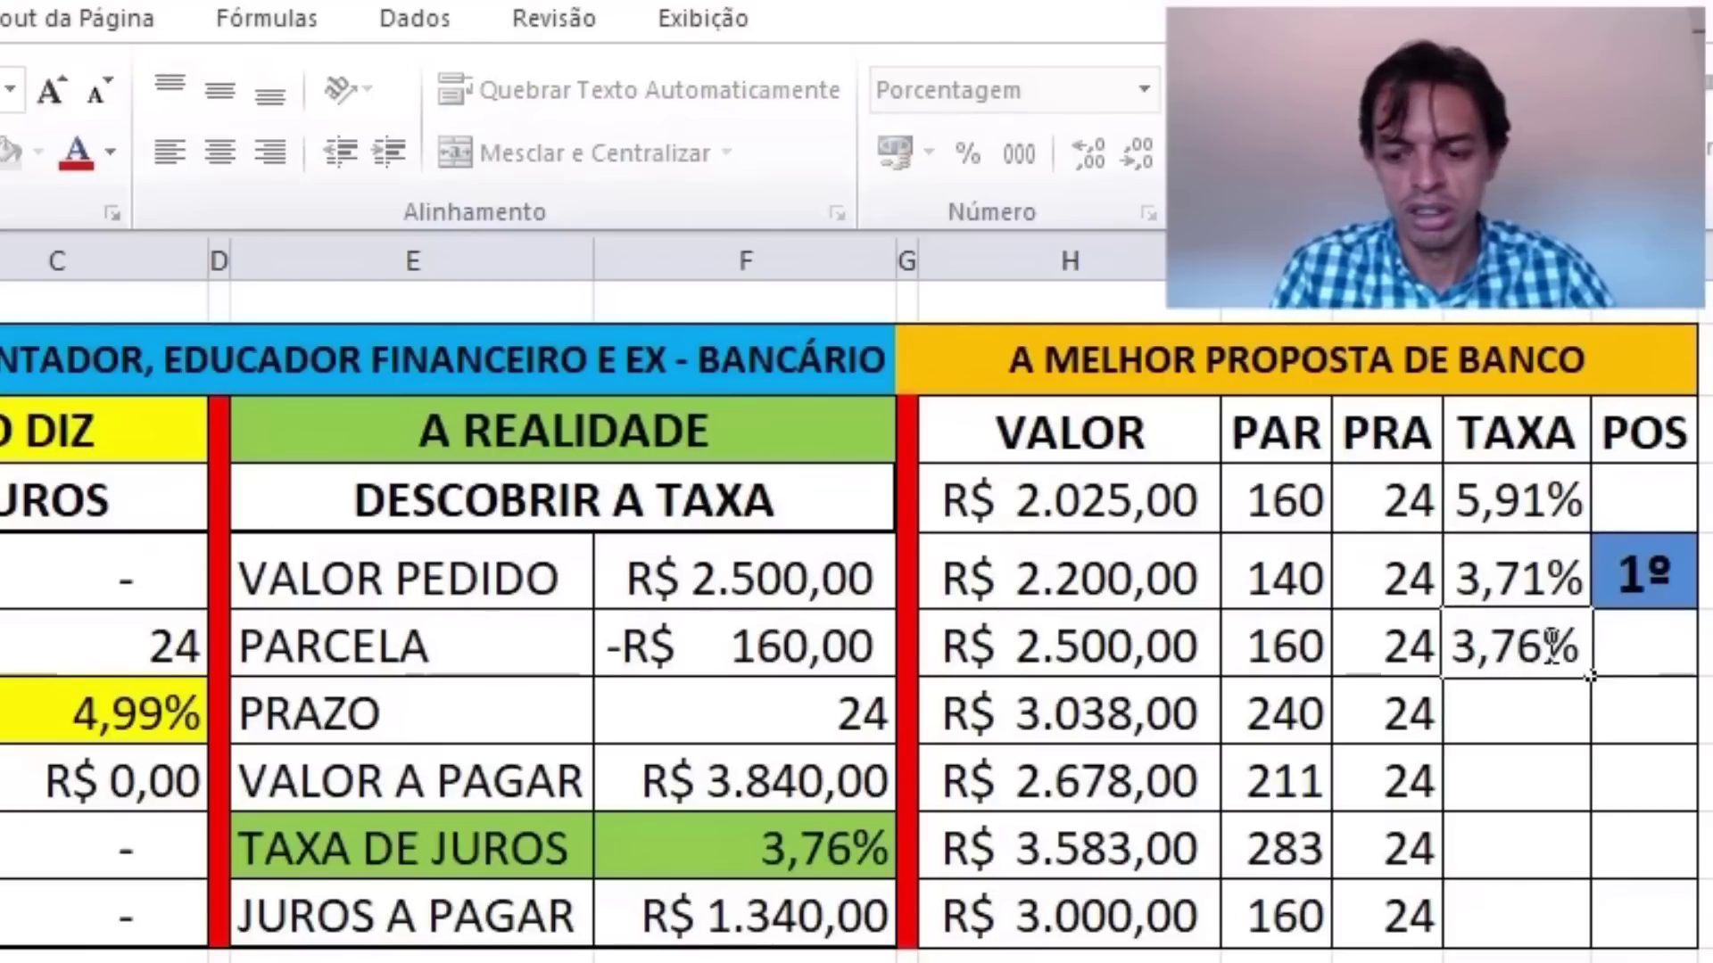
key("Return")
left_click(758, 906)
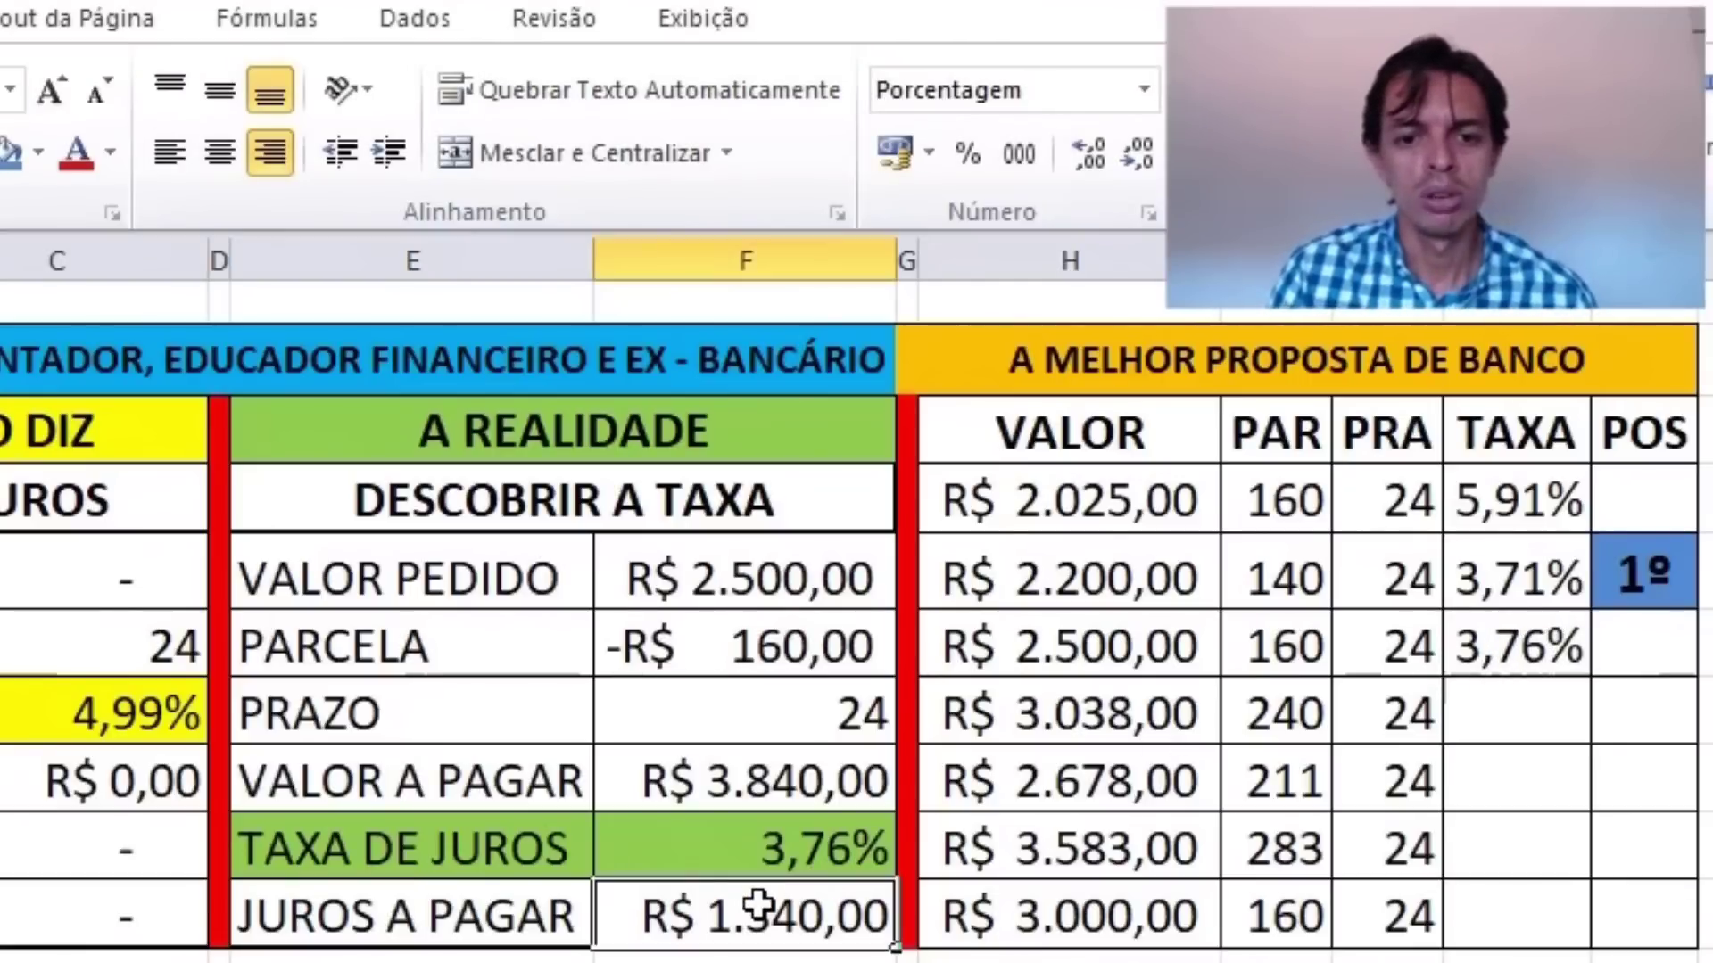
left_click(1655, 640)
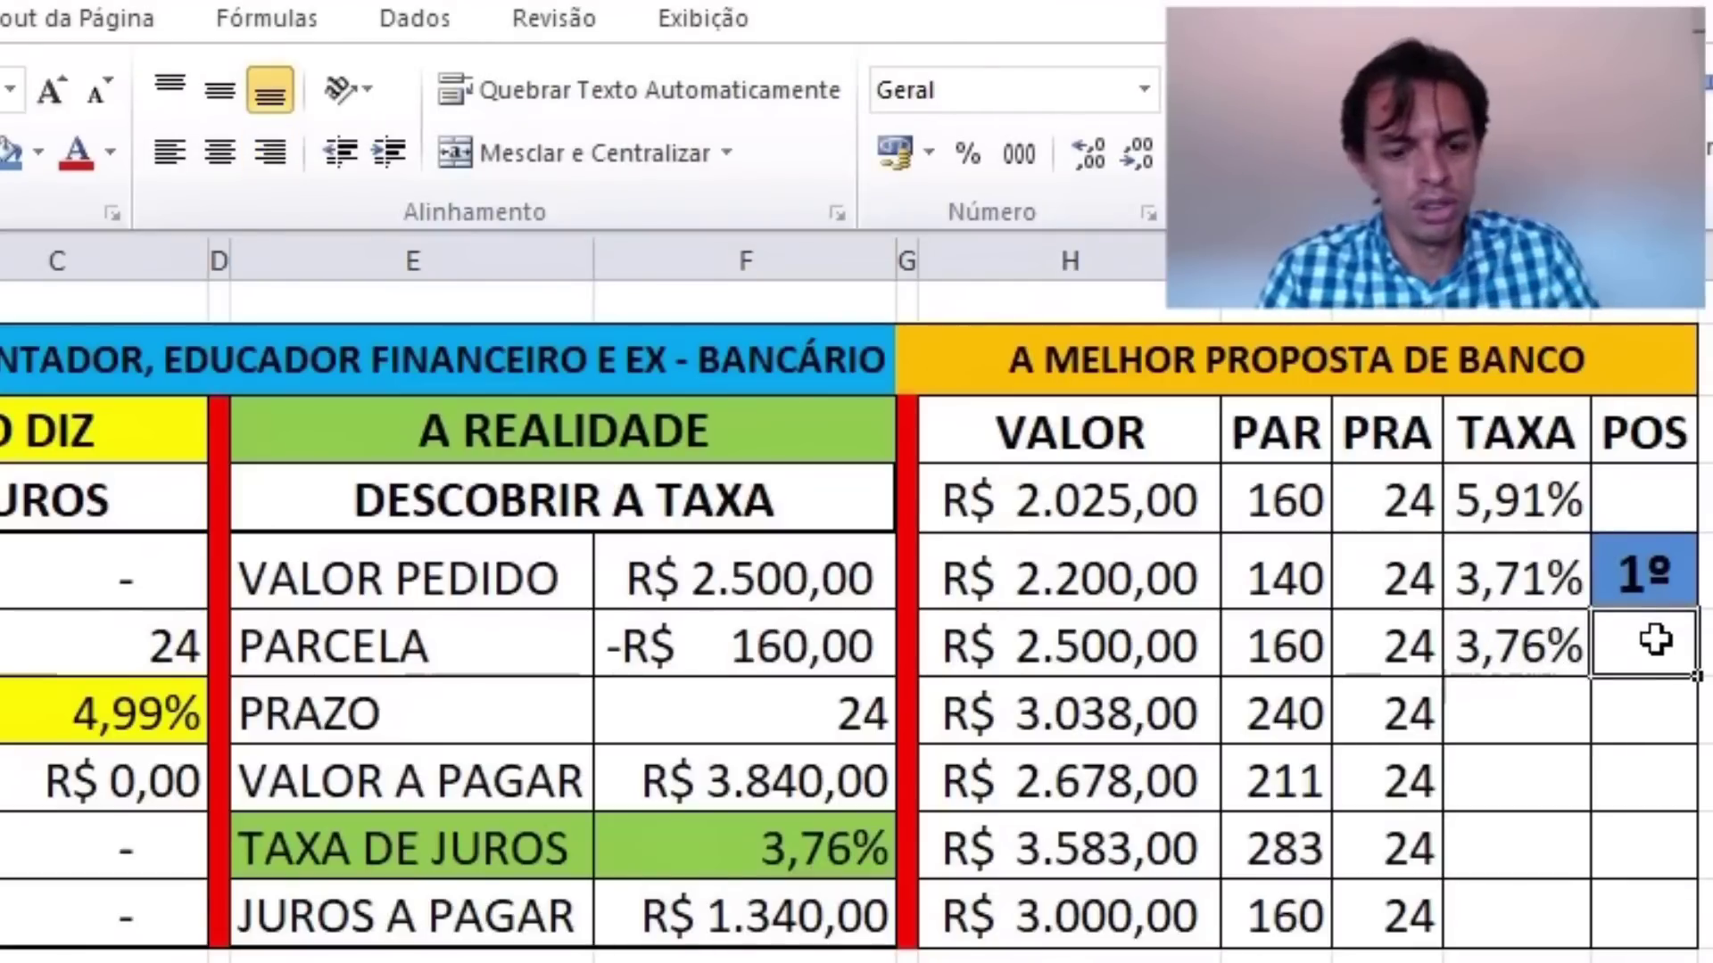
type("2")
key("Escape")
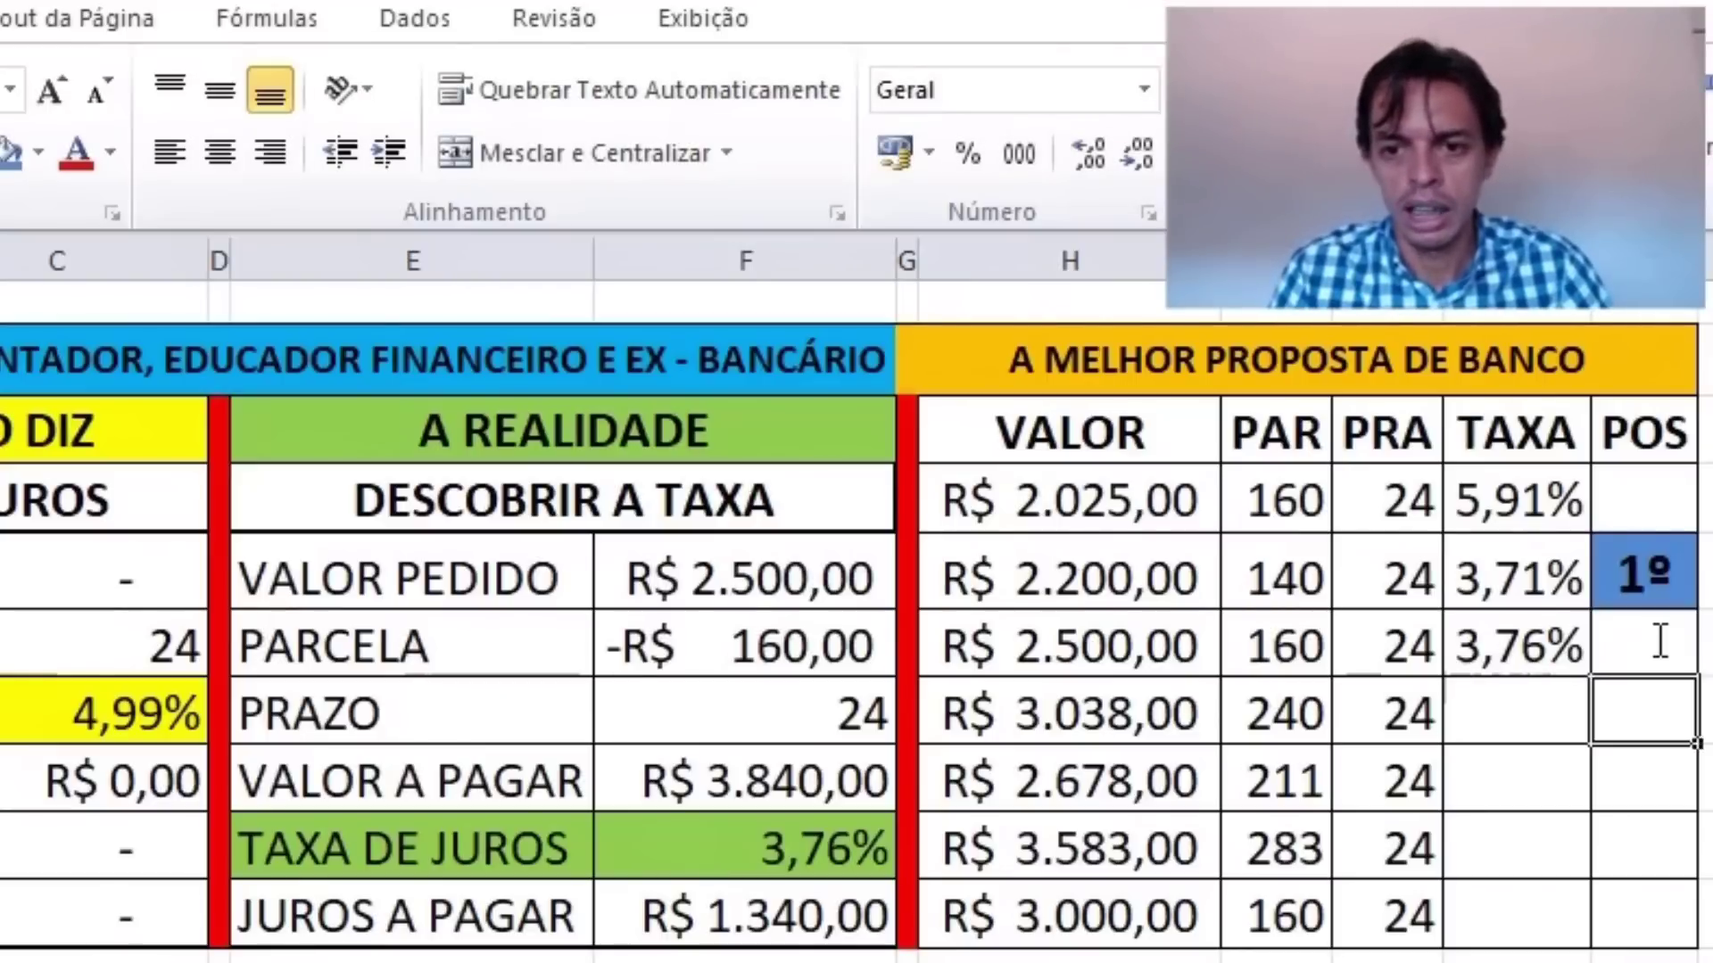
- Copy the formatted 1º ranking cell to the third proposal's POS cell and change the copy's text to 2º
key("Up")
key("ctrl+c")
left_click(1655, 641)
key("ctrl+v")
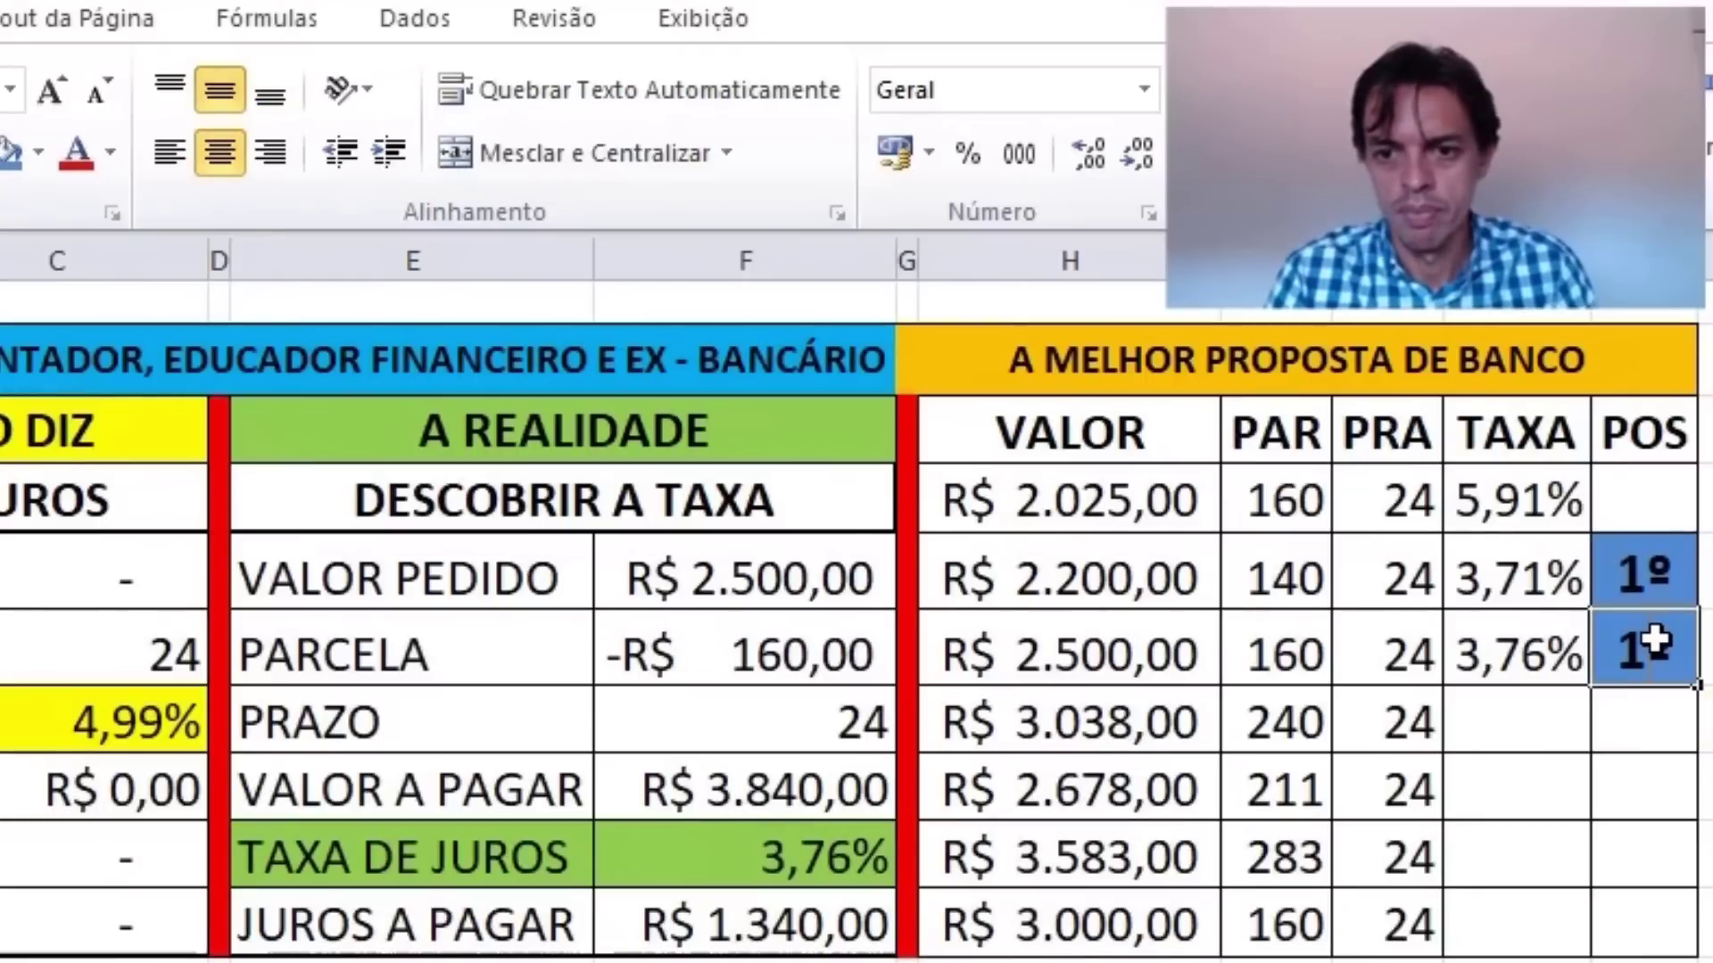
type("2º")
key("Return")
key("Up")
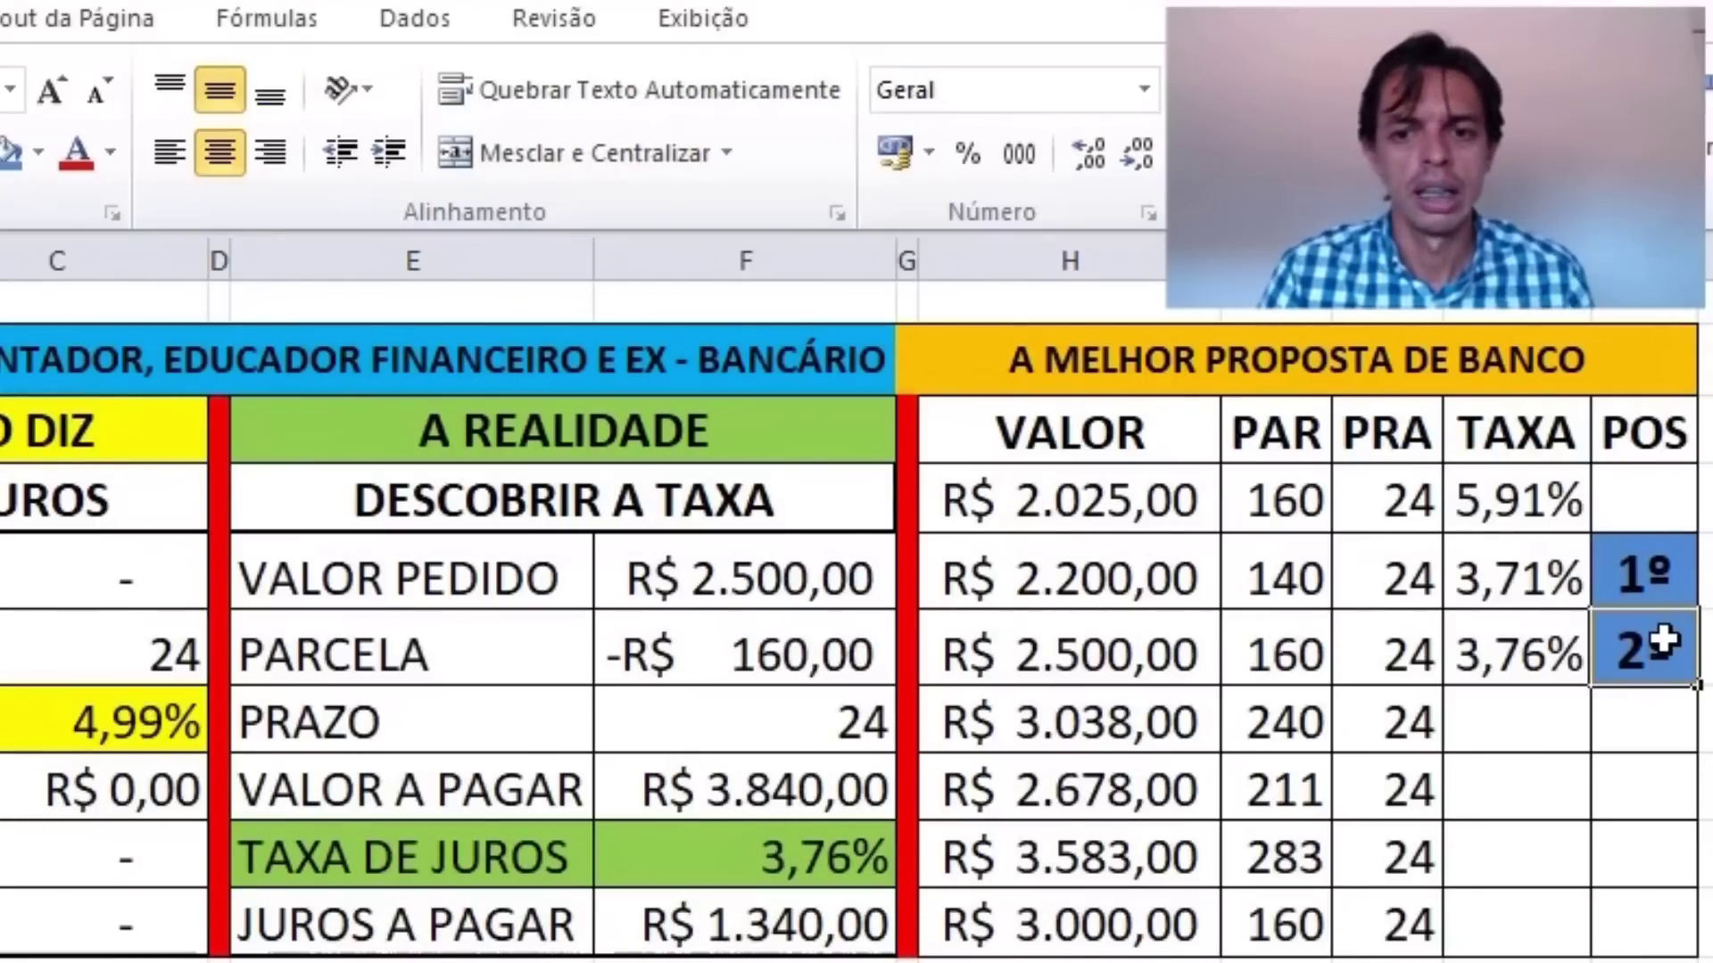
- Fill the third proposal's 2º ranking cell with white and move on to the fourth proposal's TAXA cell
left_click(41, 152)
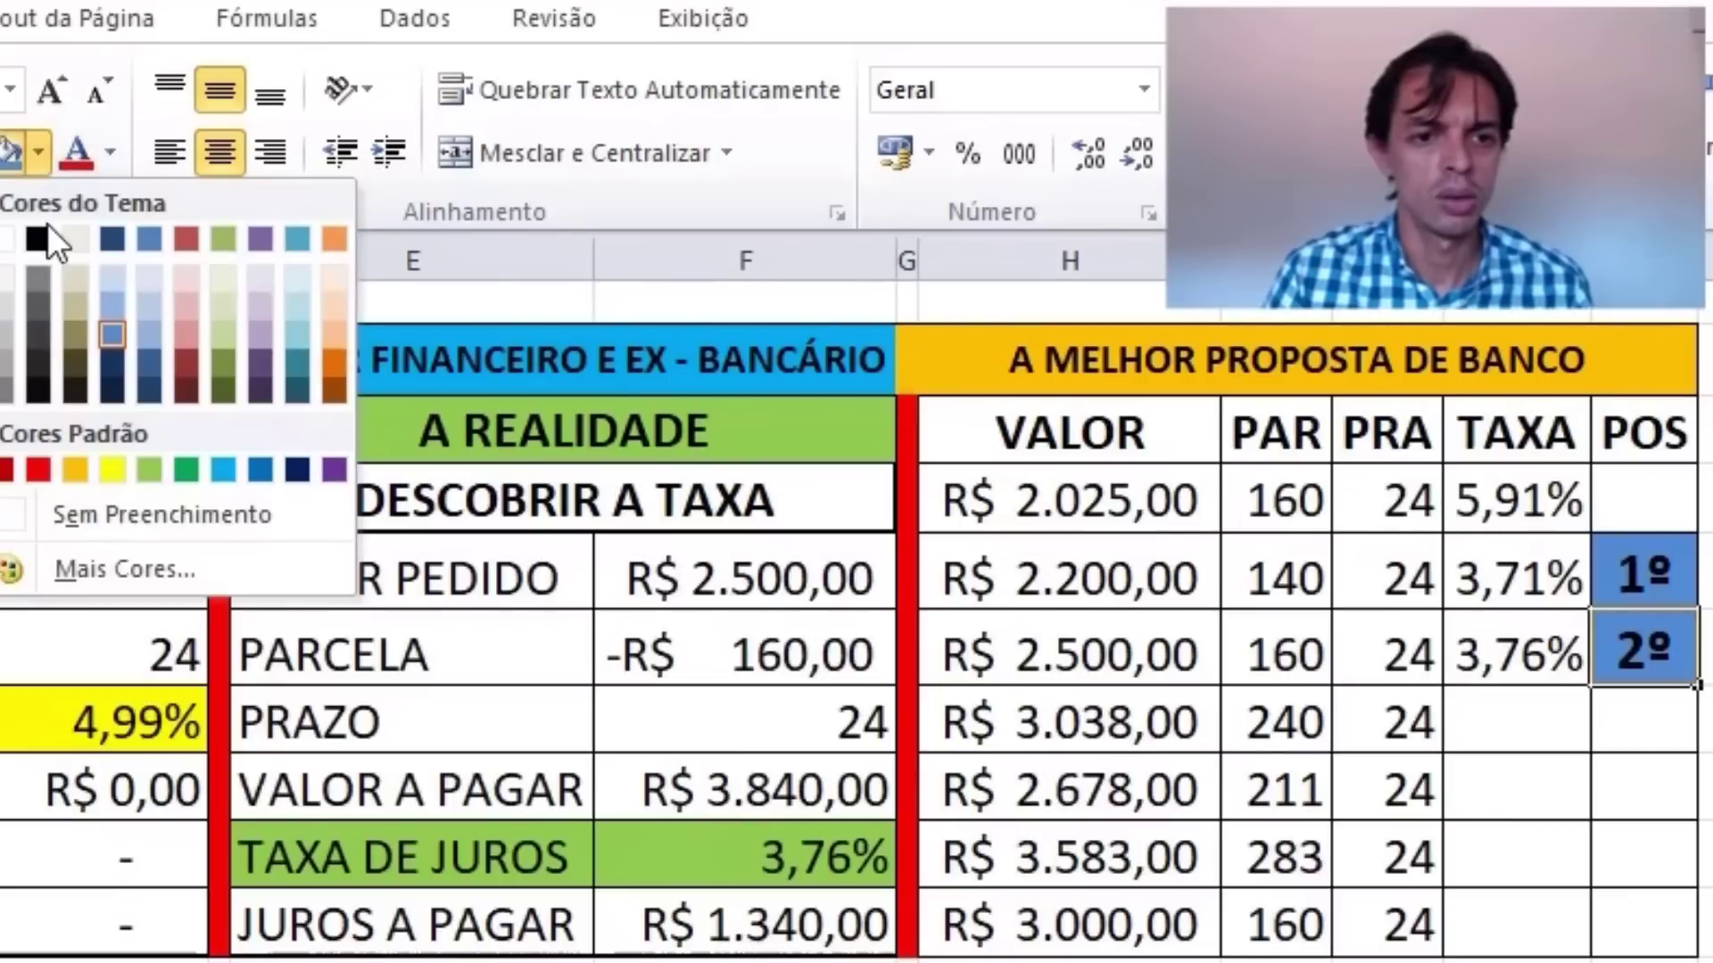
left_click(6, 237)
left_click(1507, 714)
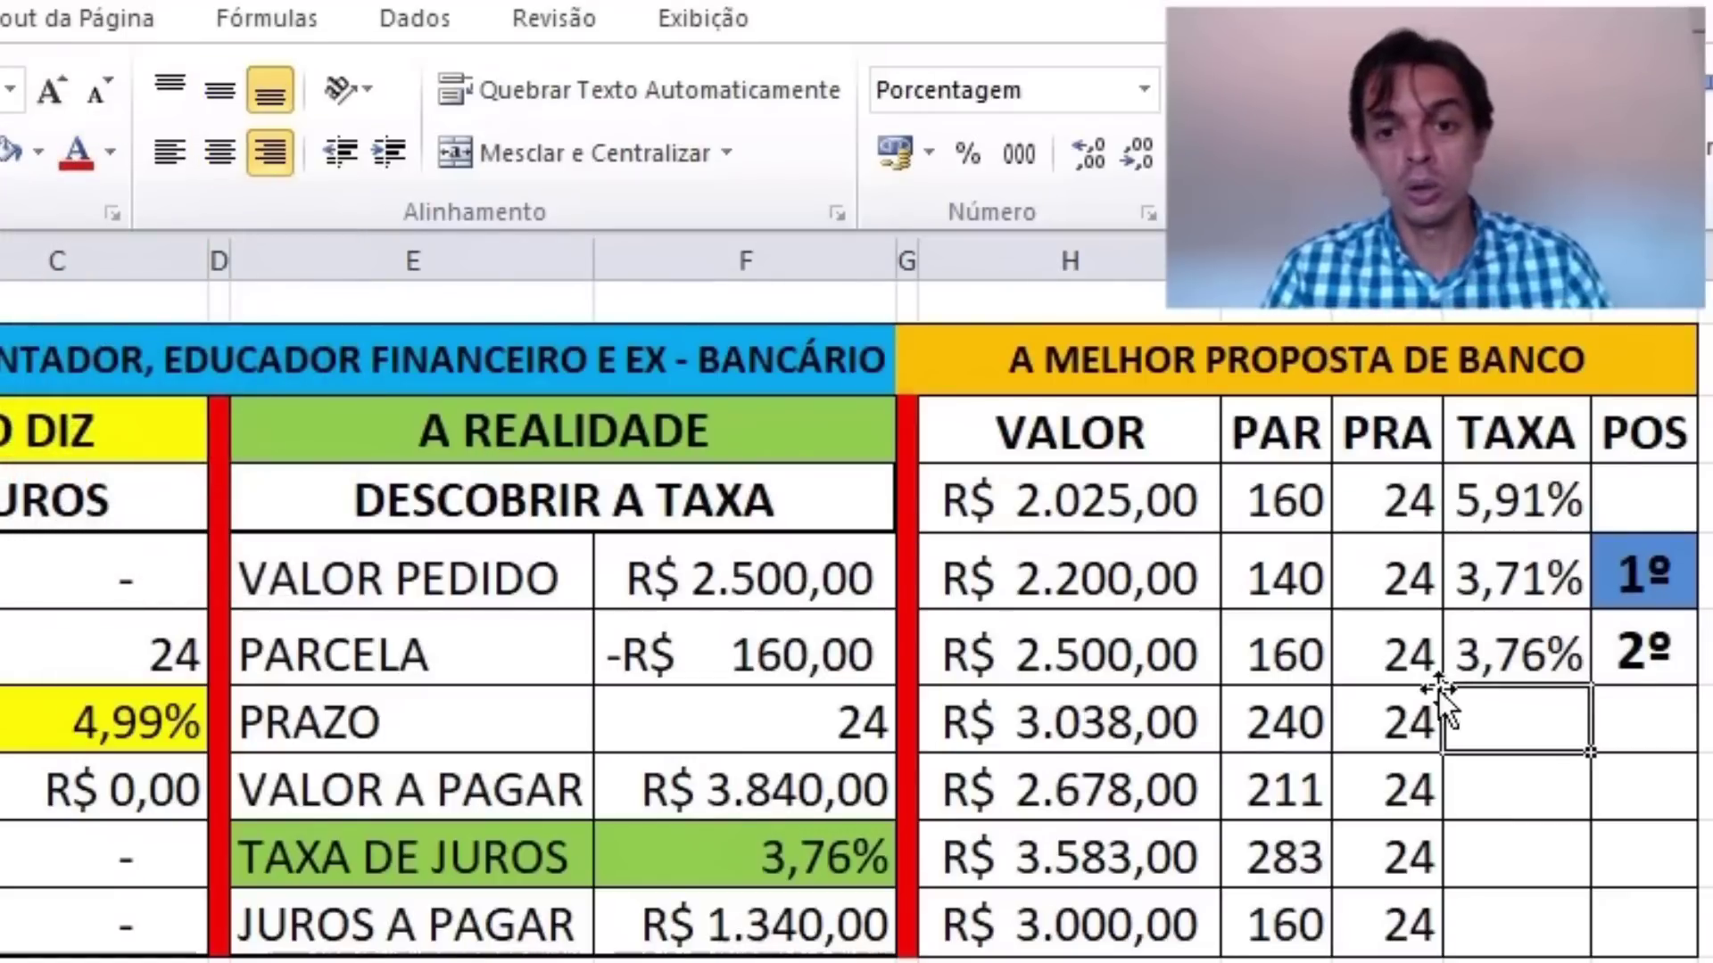
- Review the fourth proposal's figures and set the calculator's VALOR PEDIDO to 3038
left_click(1137, 575)
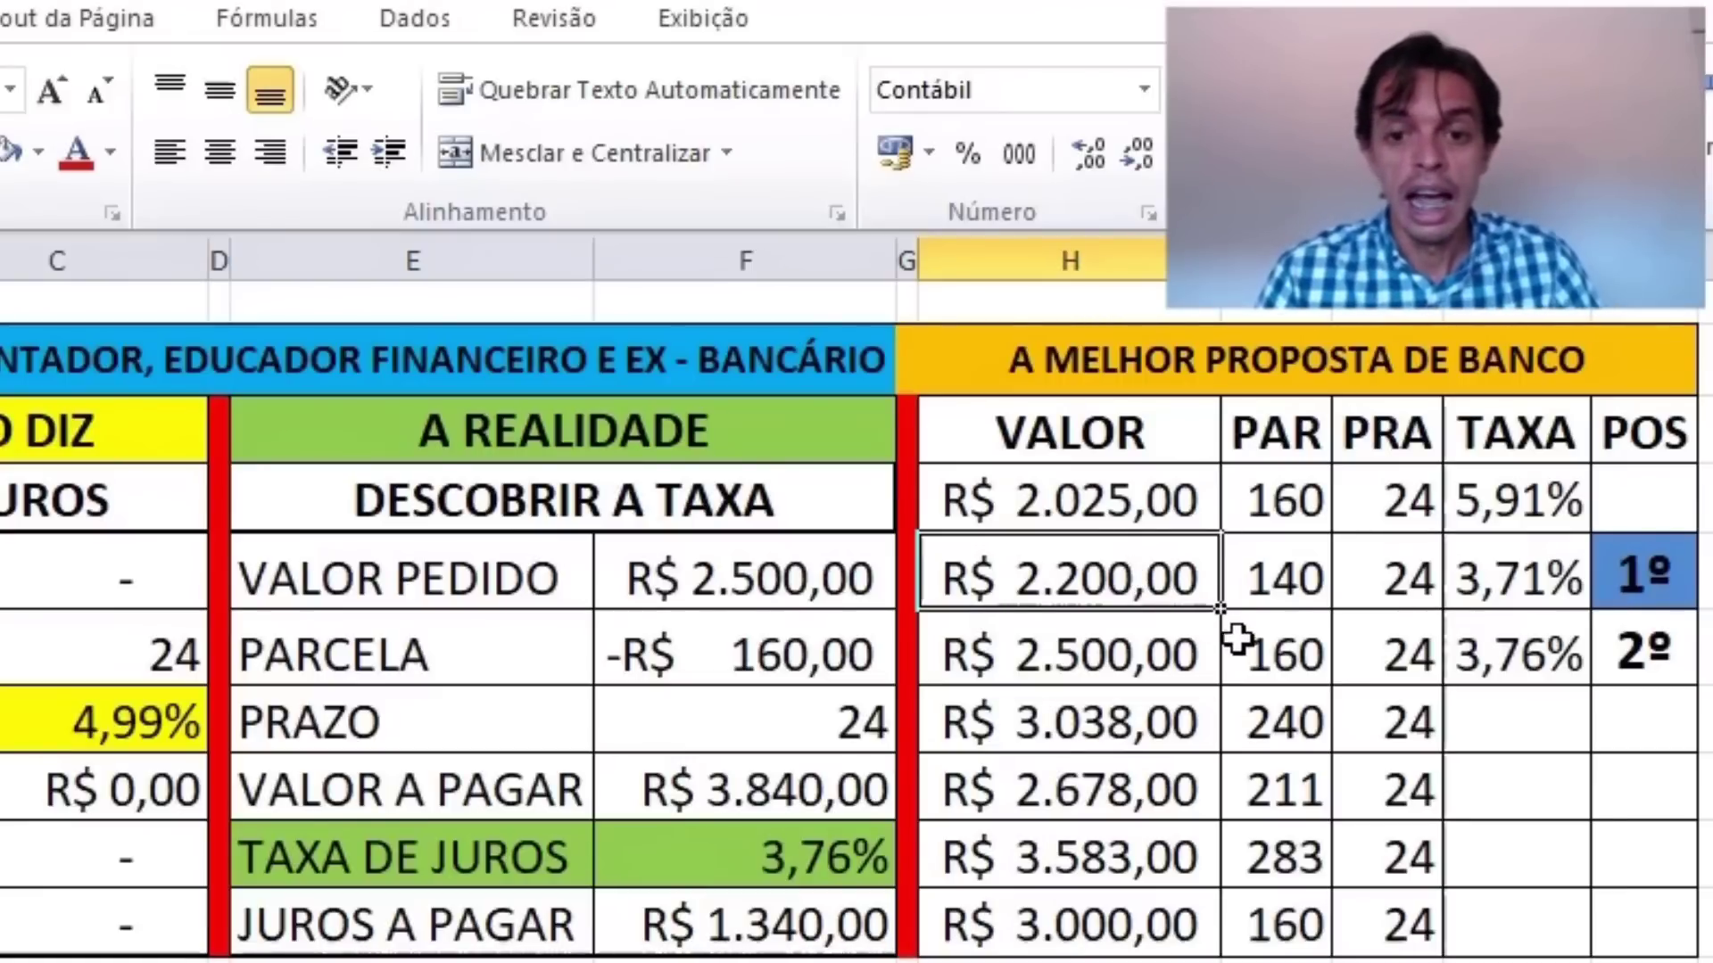
left_click(1137, 727)
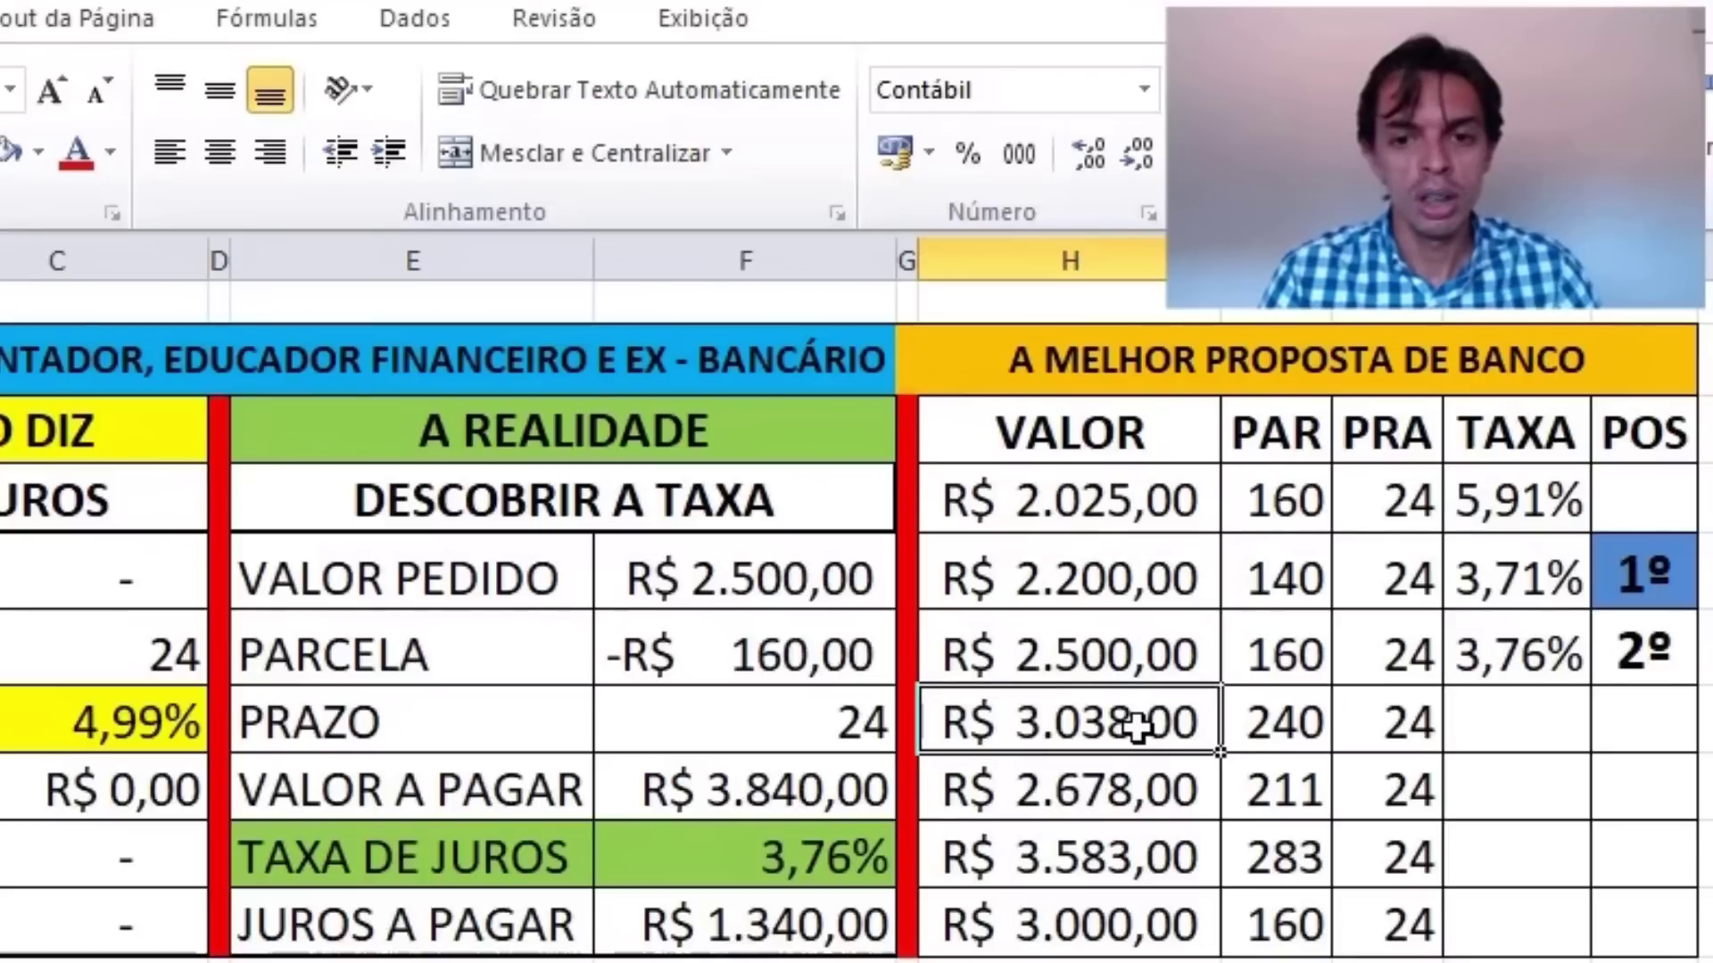
left_click(1373, 723)
left_click(1277, 718)
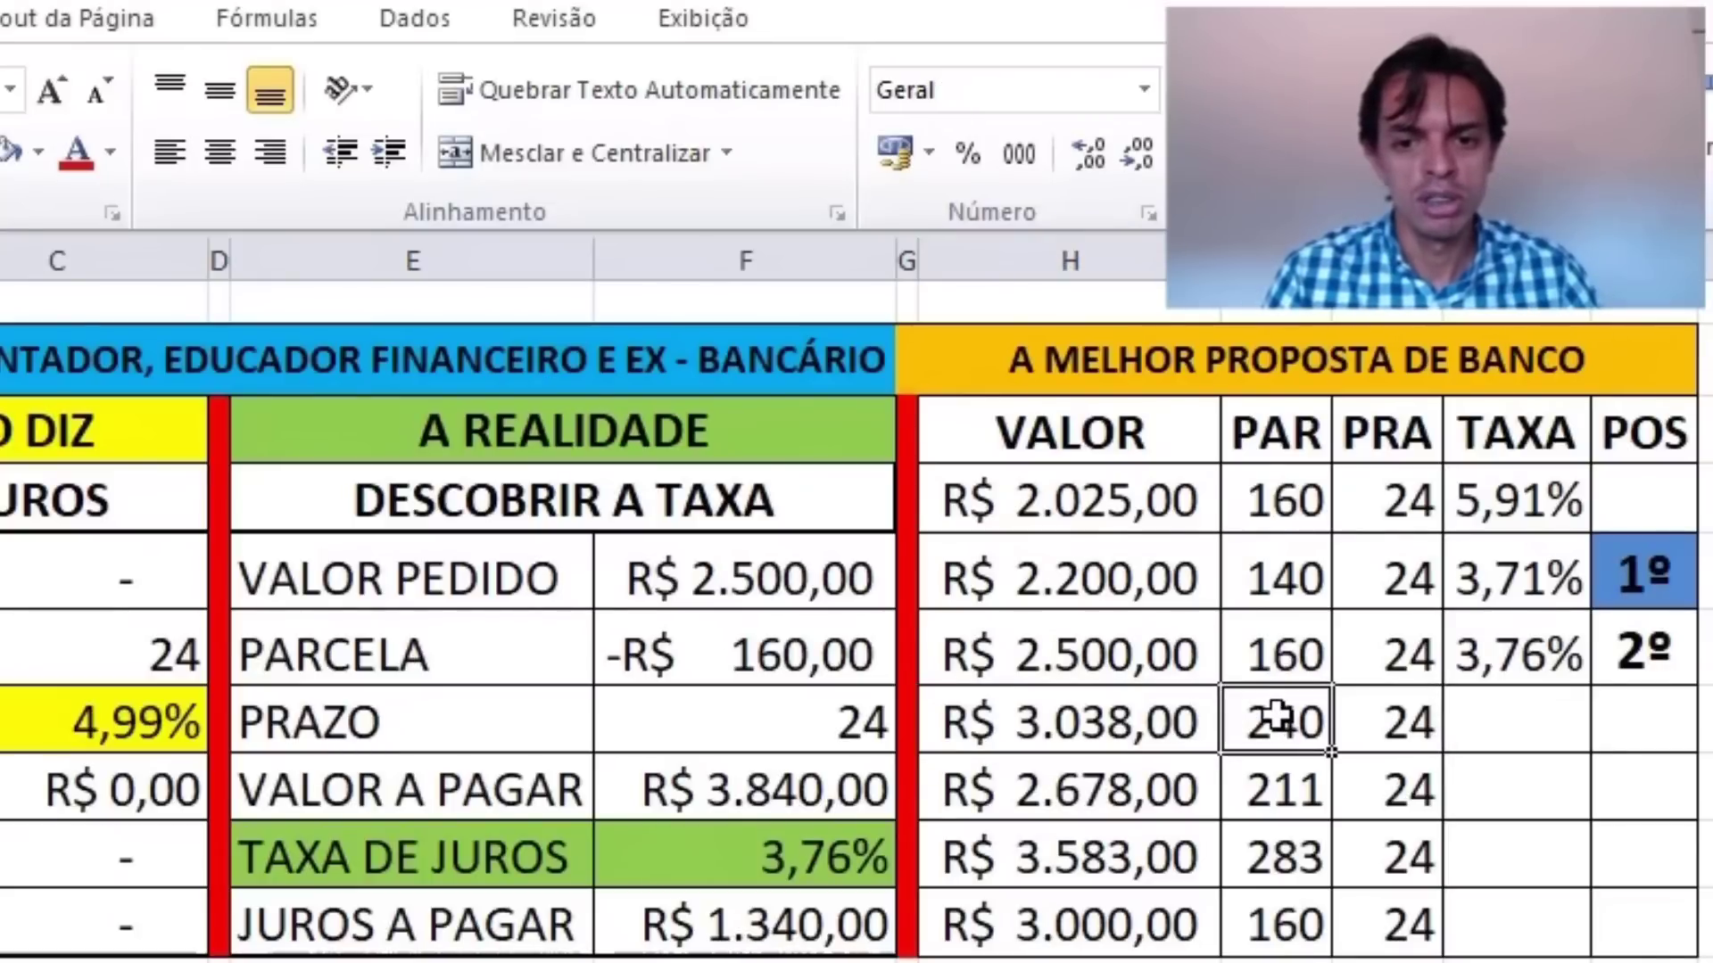
left_click(783, 586)
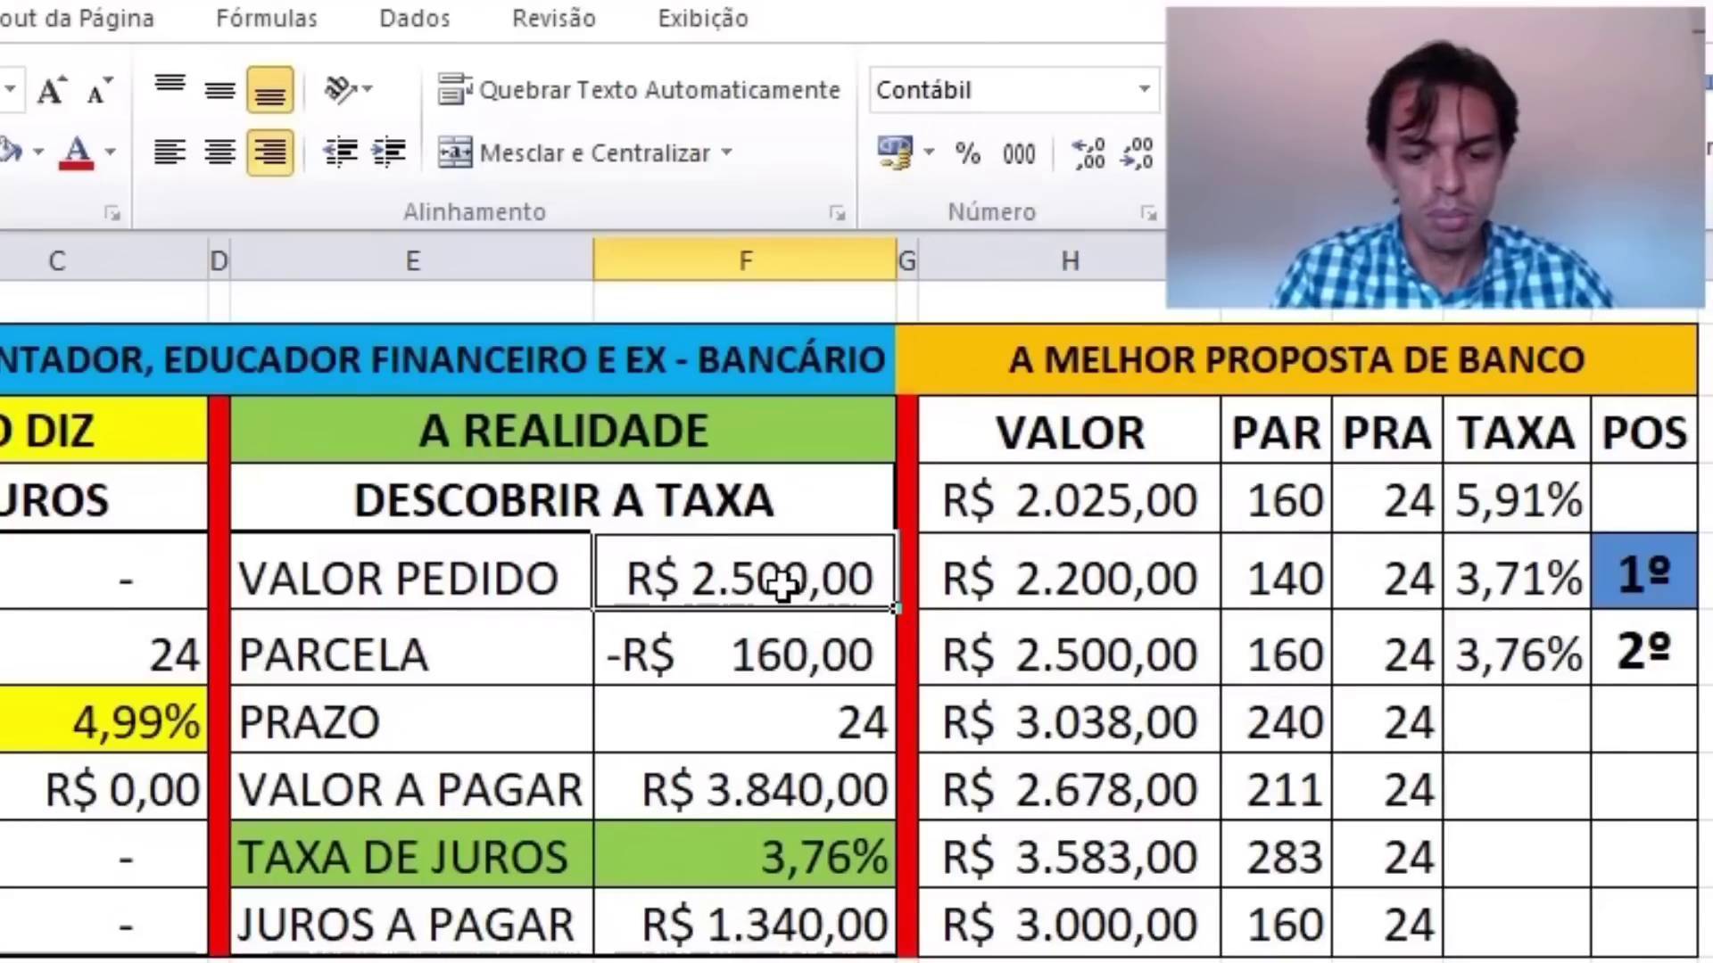
type("3038")
key("Return")
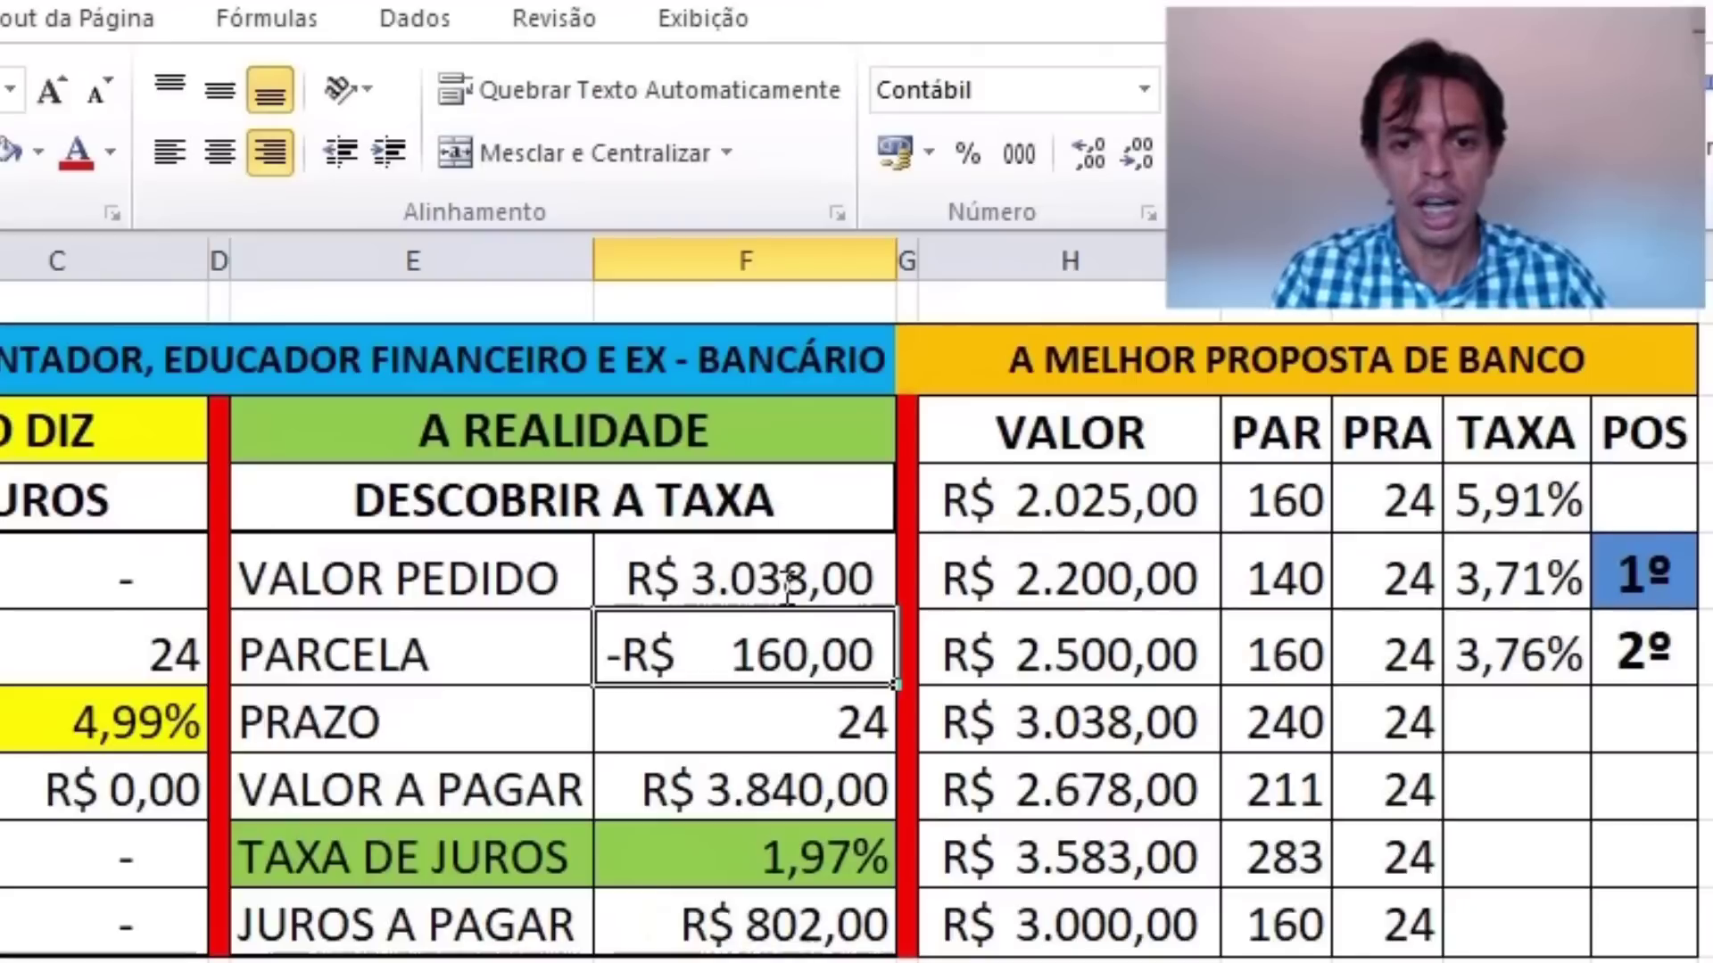
- Set the calculator's PARCELA to -240 for the fourth proposal
type("160")
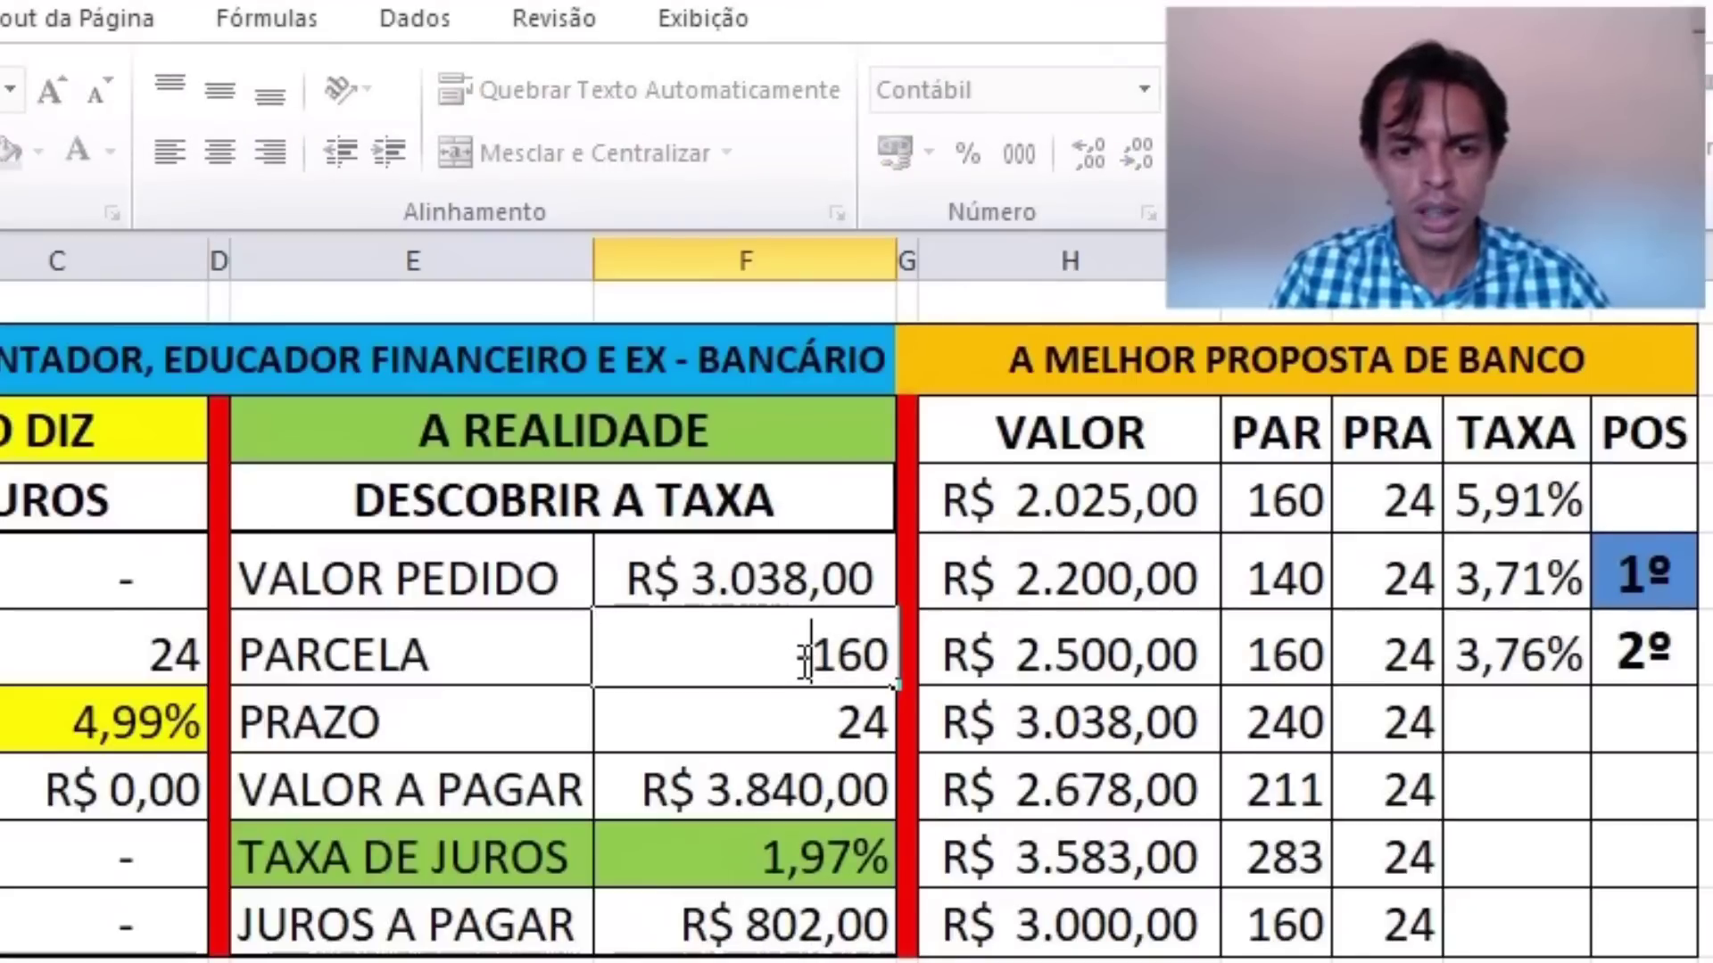
key("shift+Right")
key("shift+Right")
key("shift+Right")
type("-R$ 24")
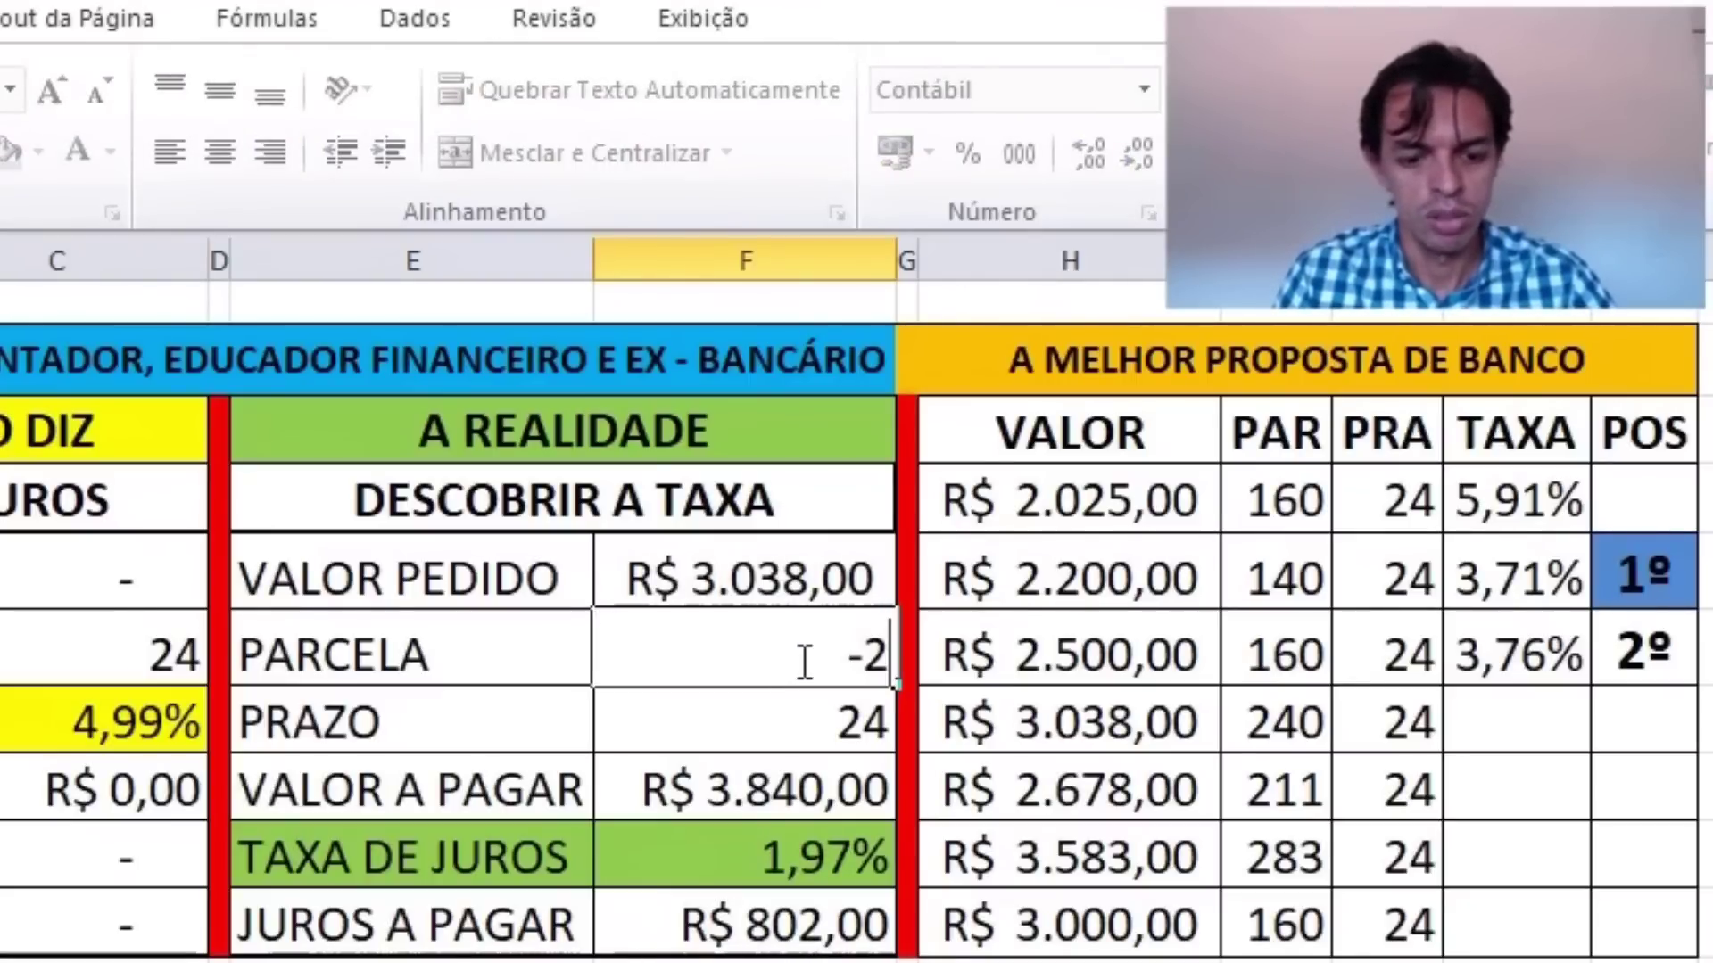
type("0")
key("Return")
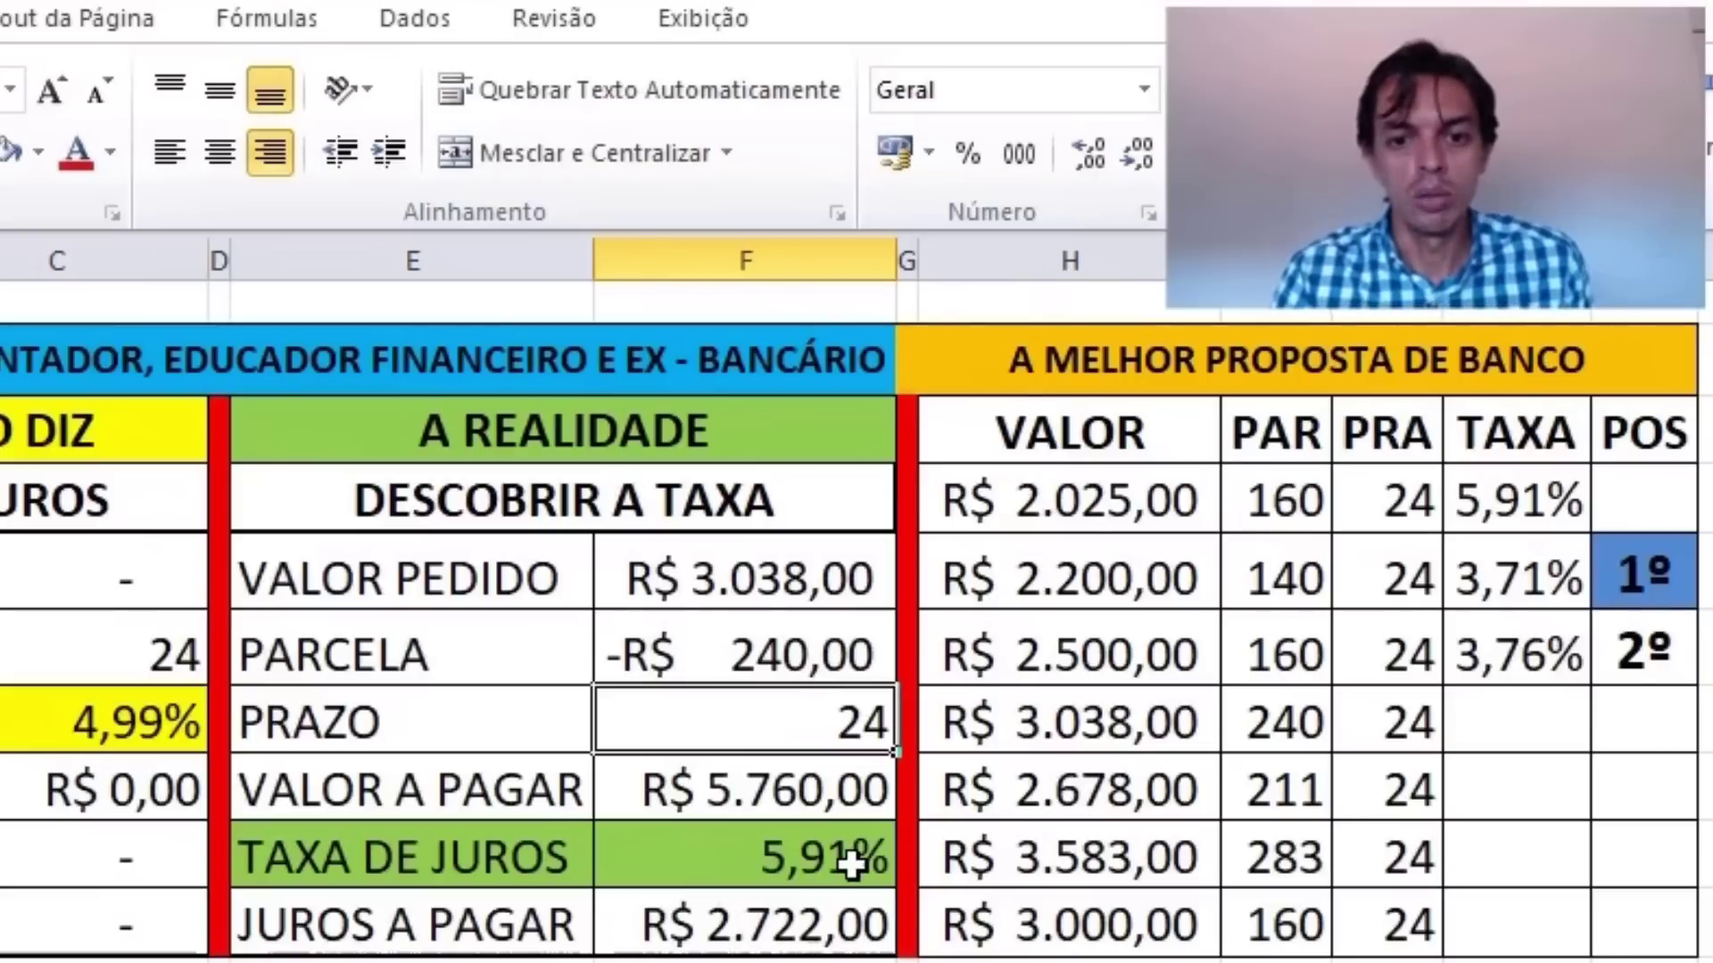
- Compare the fourth proposal's figures with the calculated TAXA DE JUROS and record 5,91% in its TAXA cell
left_click(1126, 709)
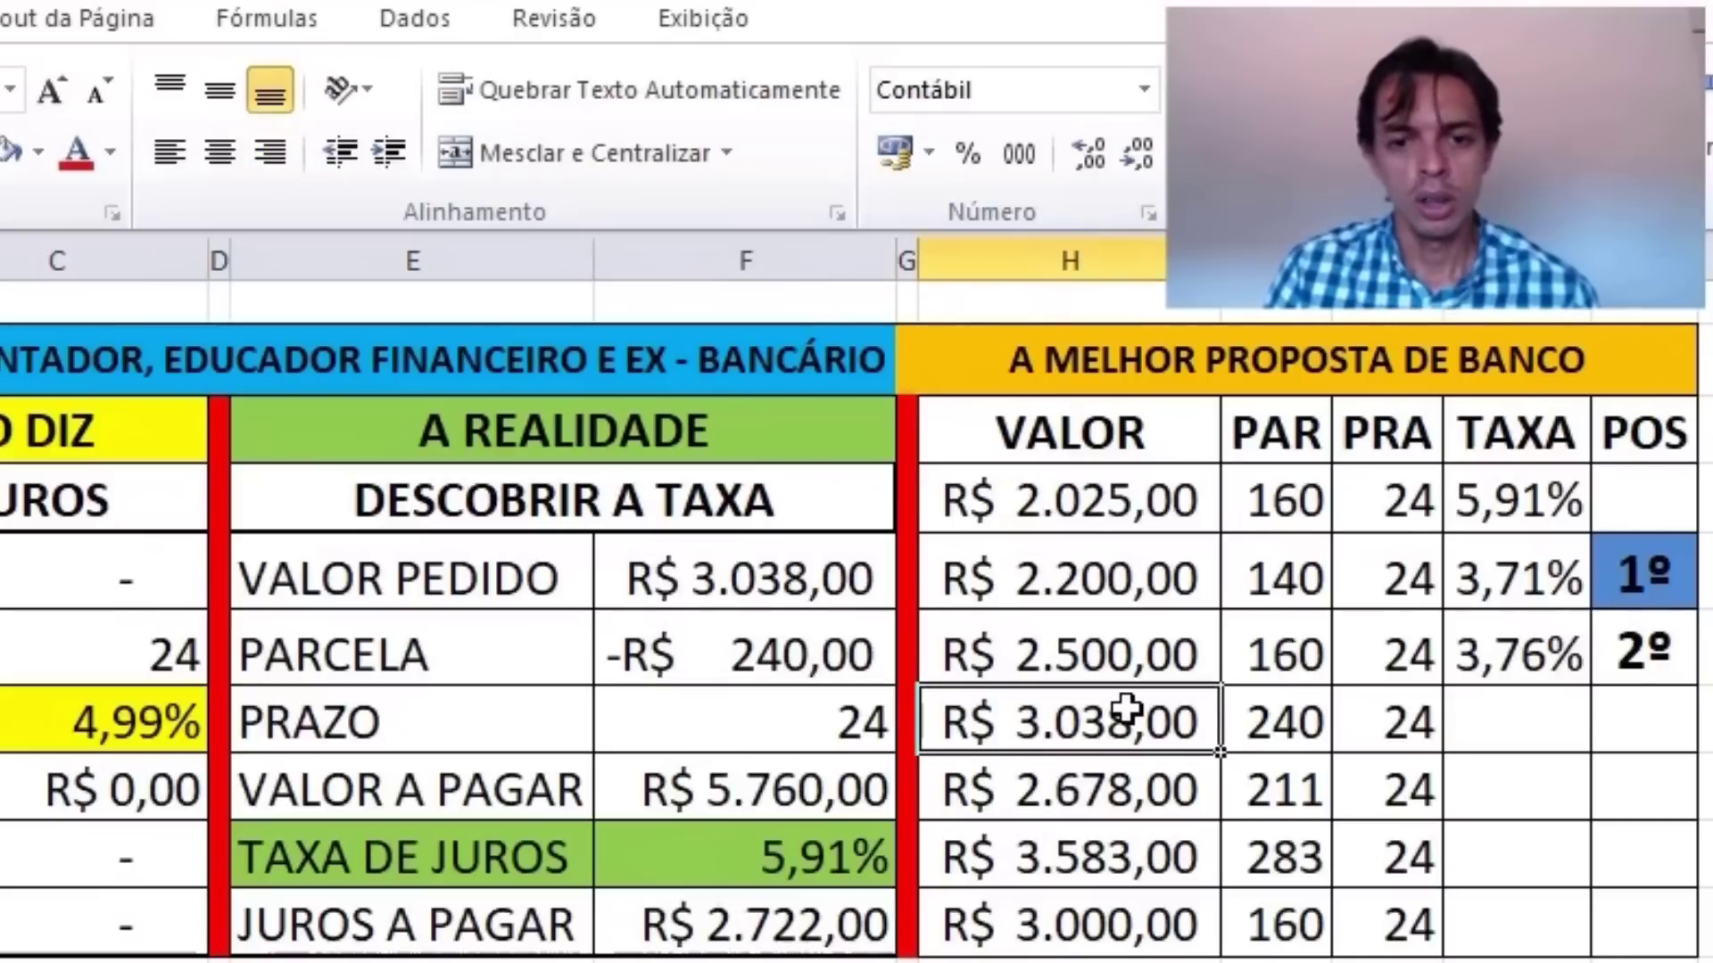
left_click(1245, 714)
left_click(1392, 723)
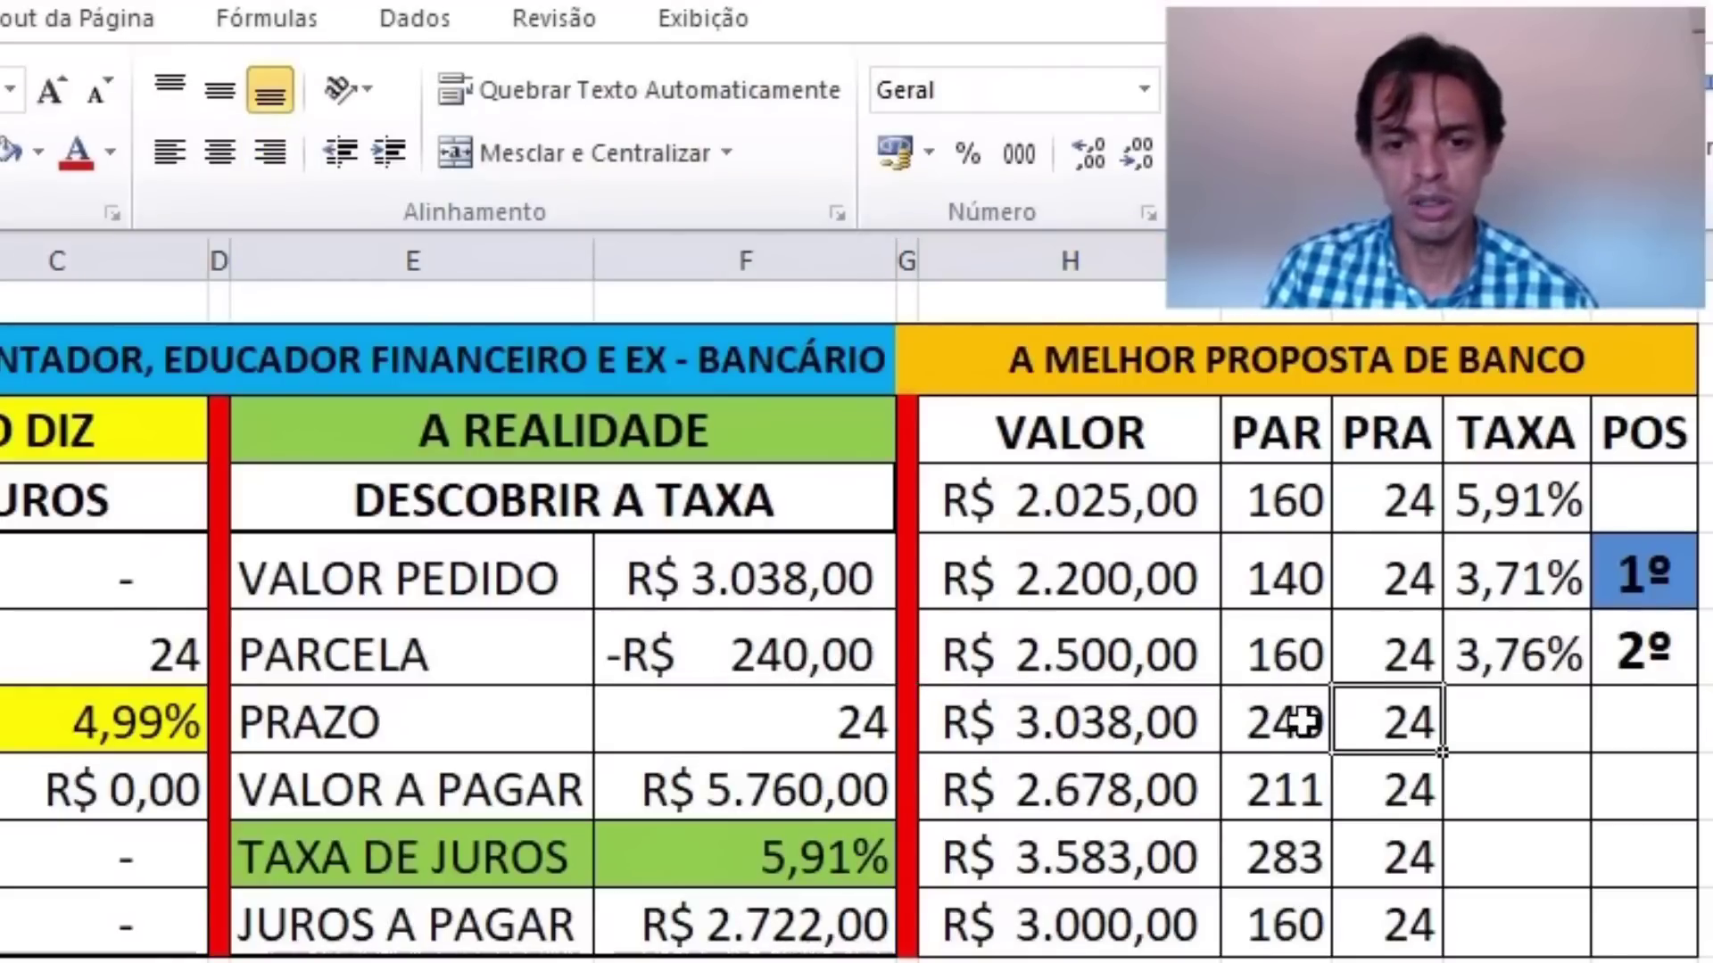
left_click(865, 858)
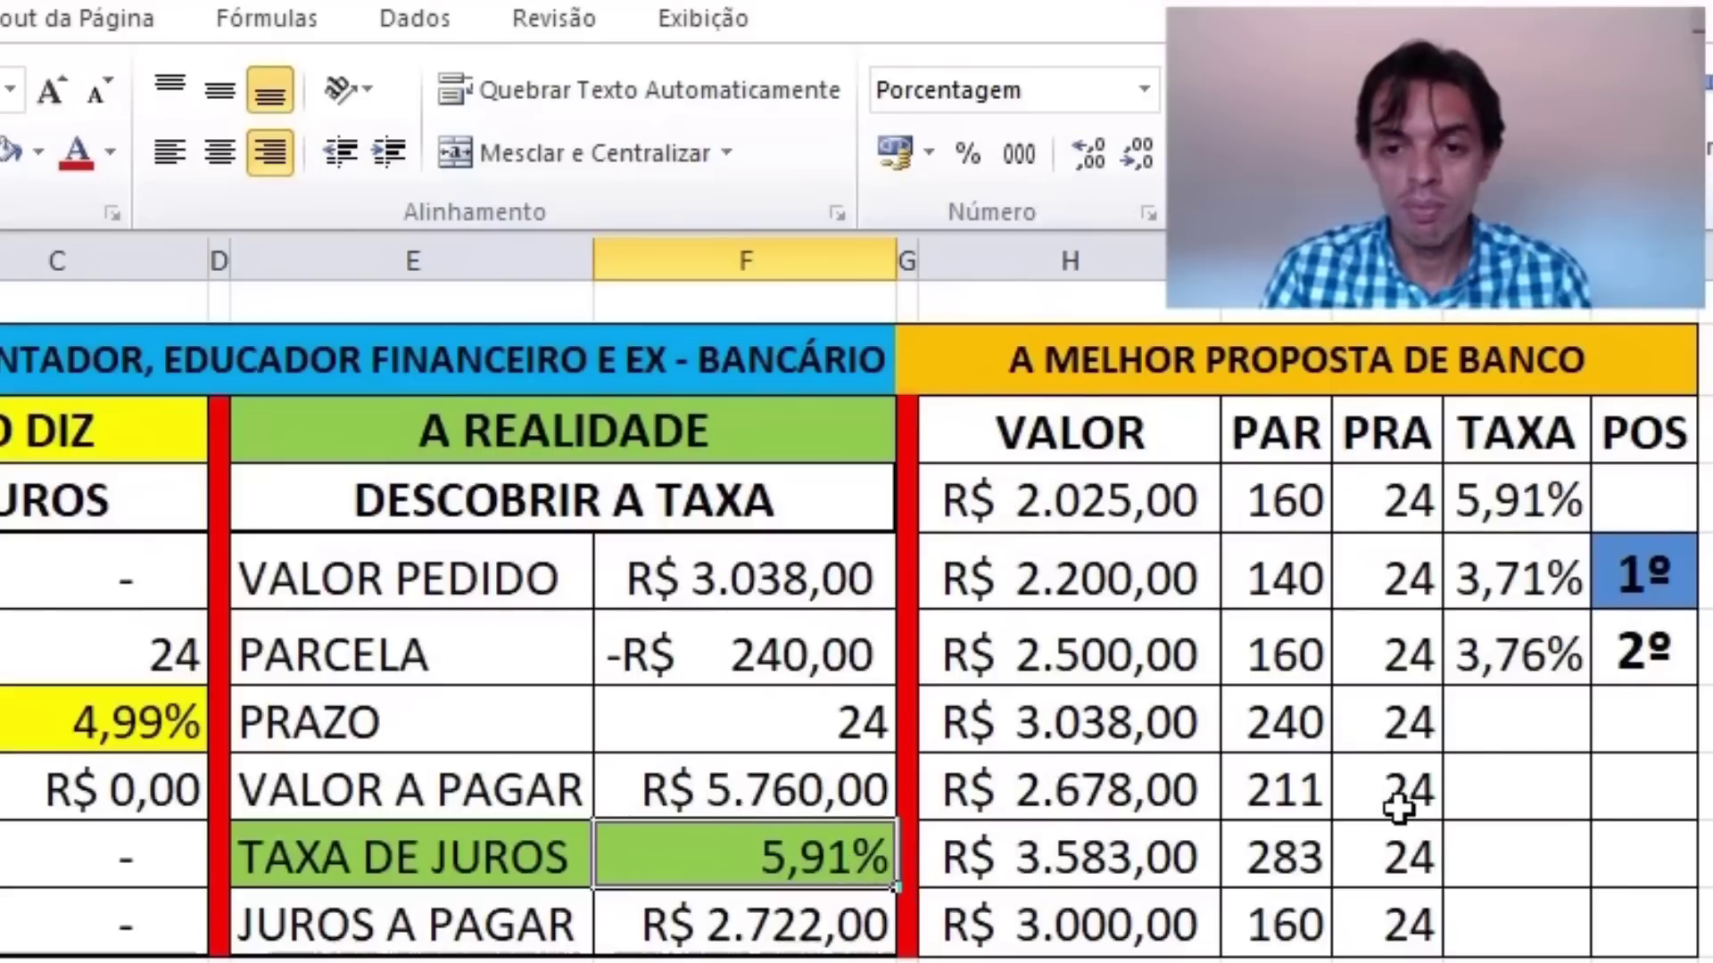
left_click(1522, 728)
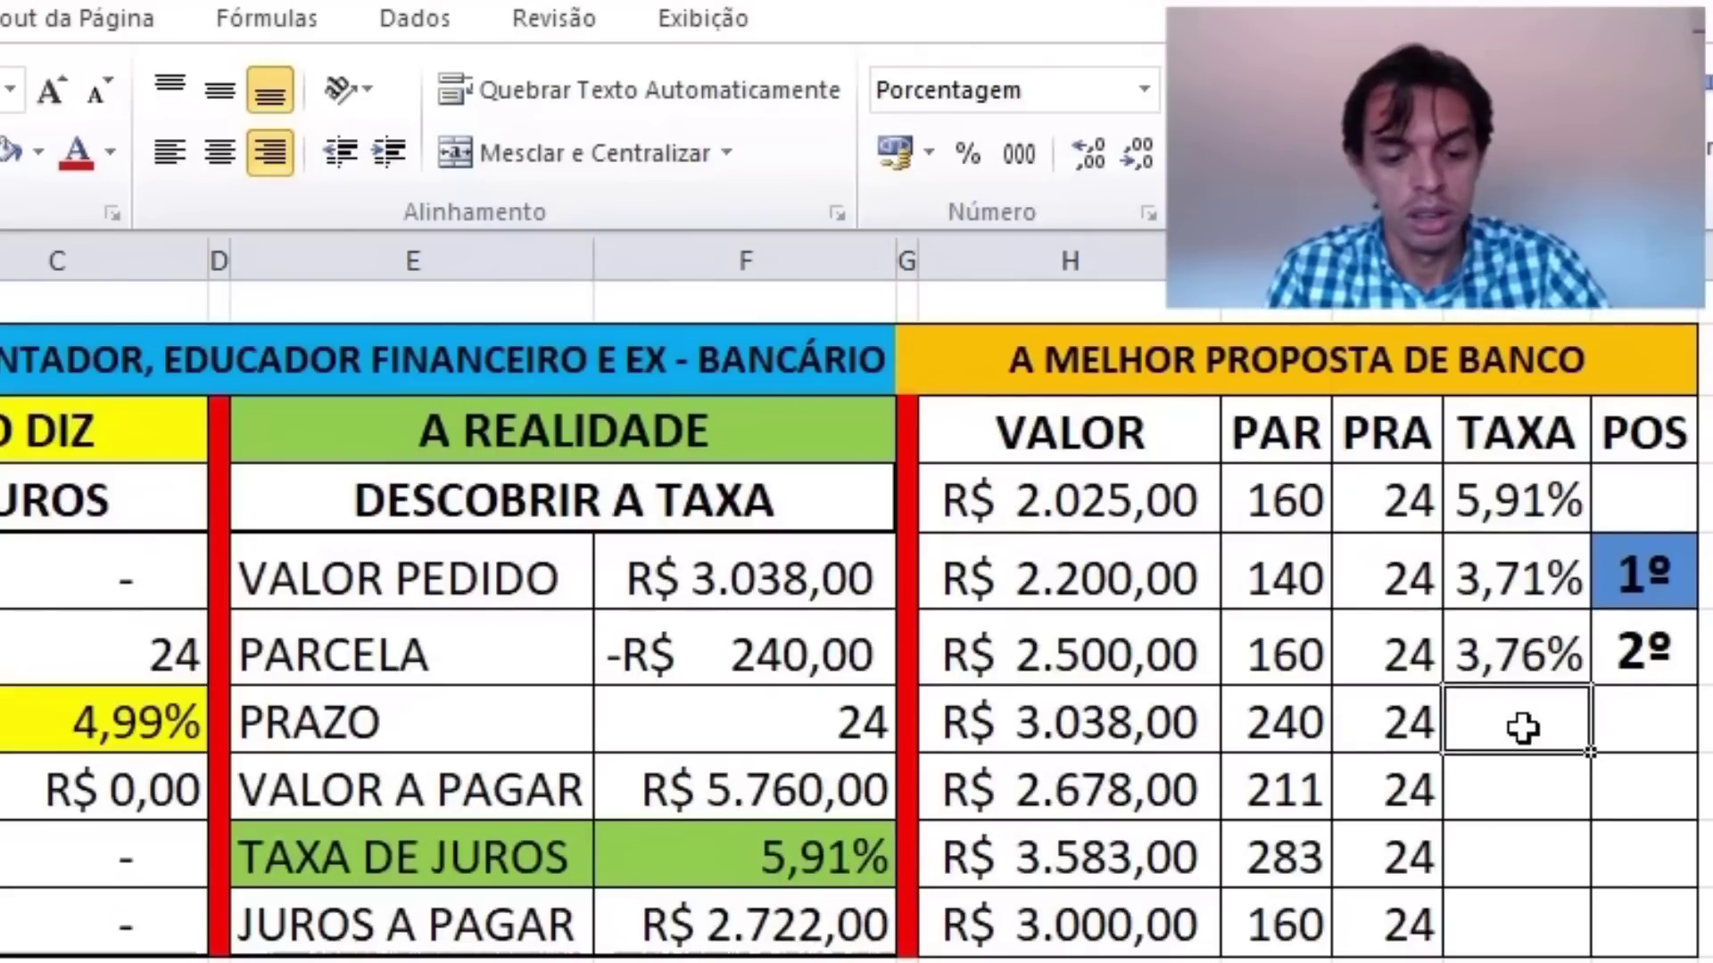
type("5,91")
key("Return")
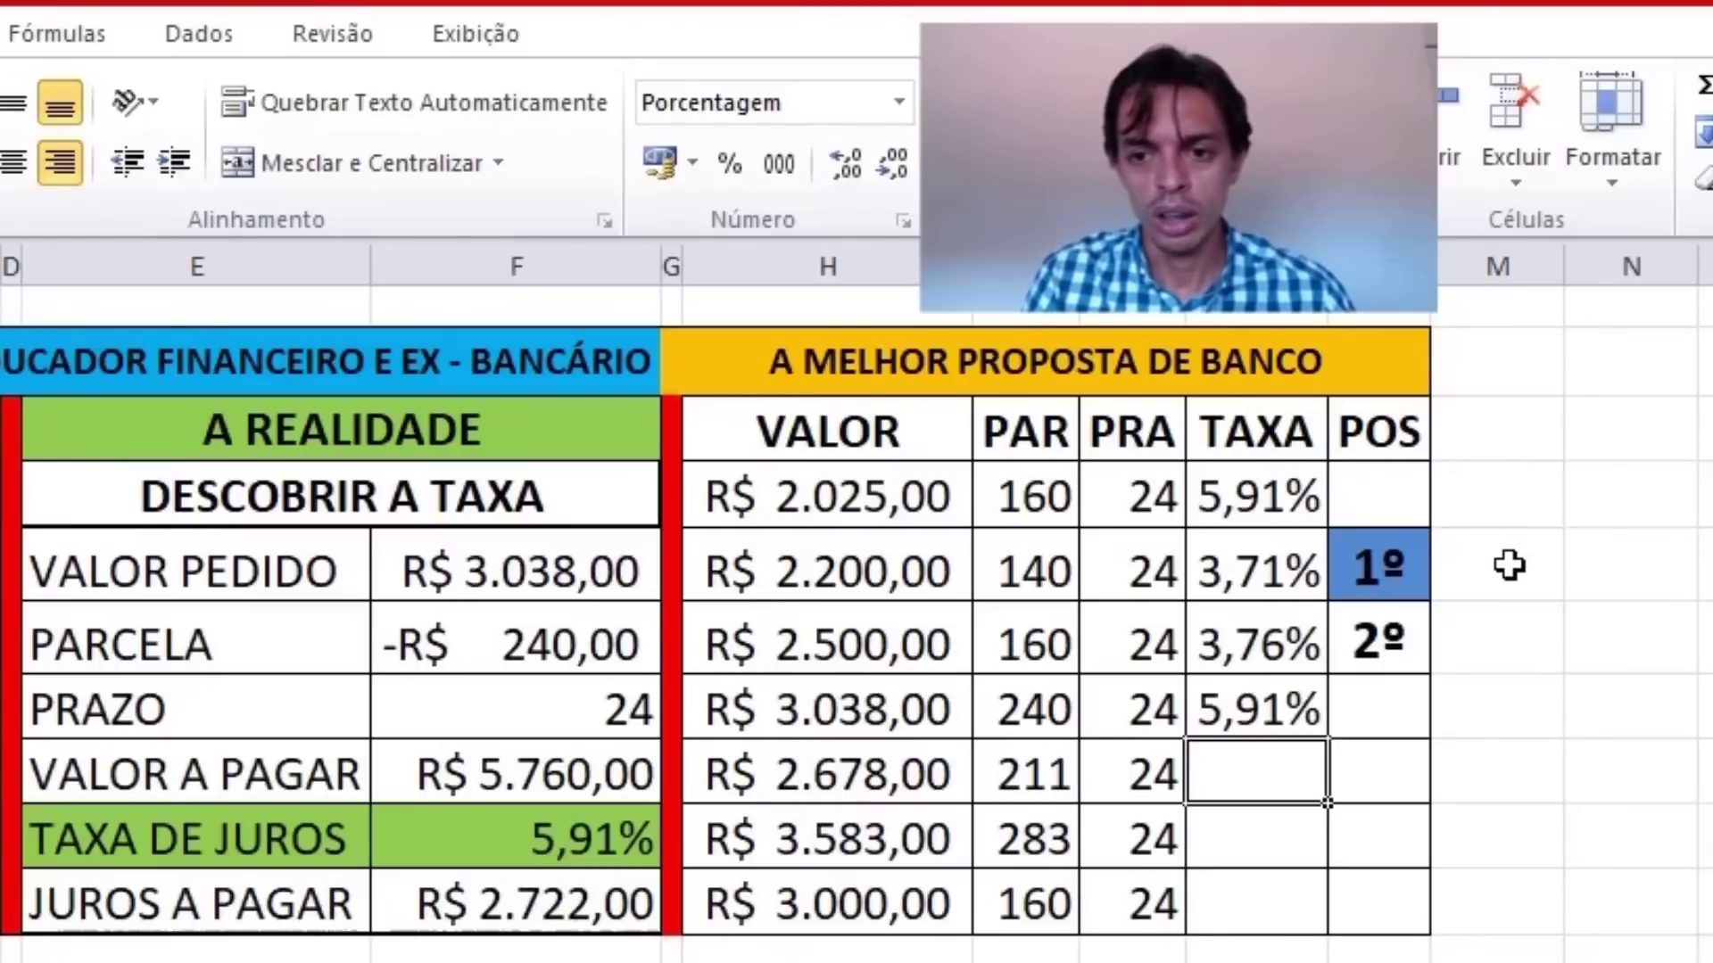
- Merge the cells in columns M and N beside the 1º ranking, enter CET and format it bold, larger and vertically centred
left_click_drag(1514, 561, 1648, 562)
left_click(423, 170)
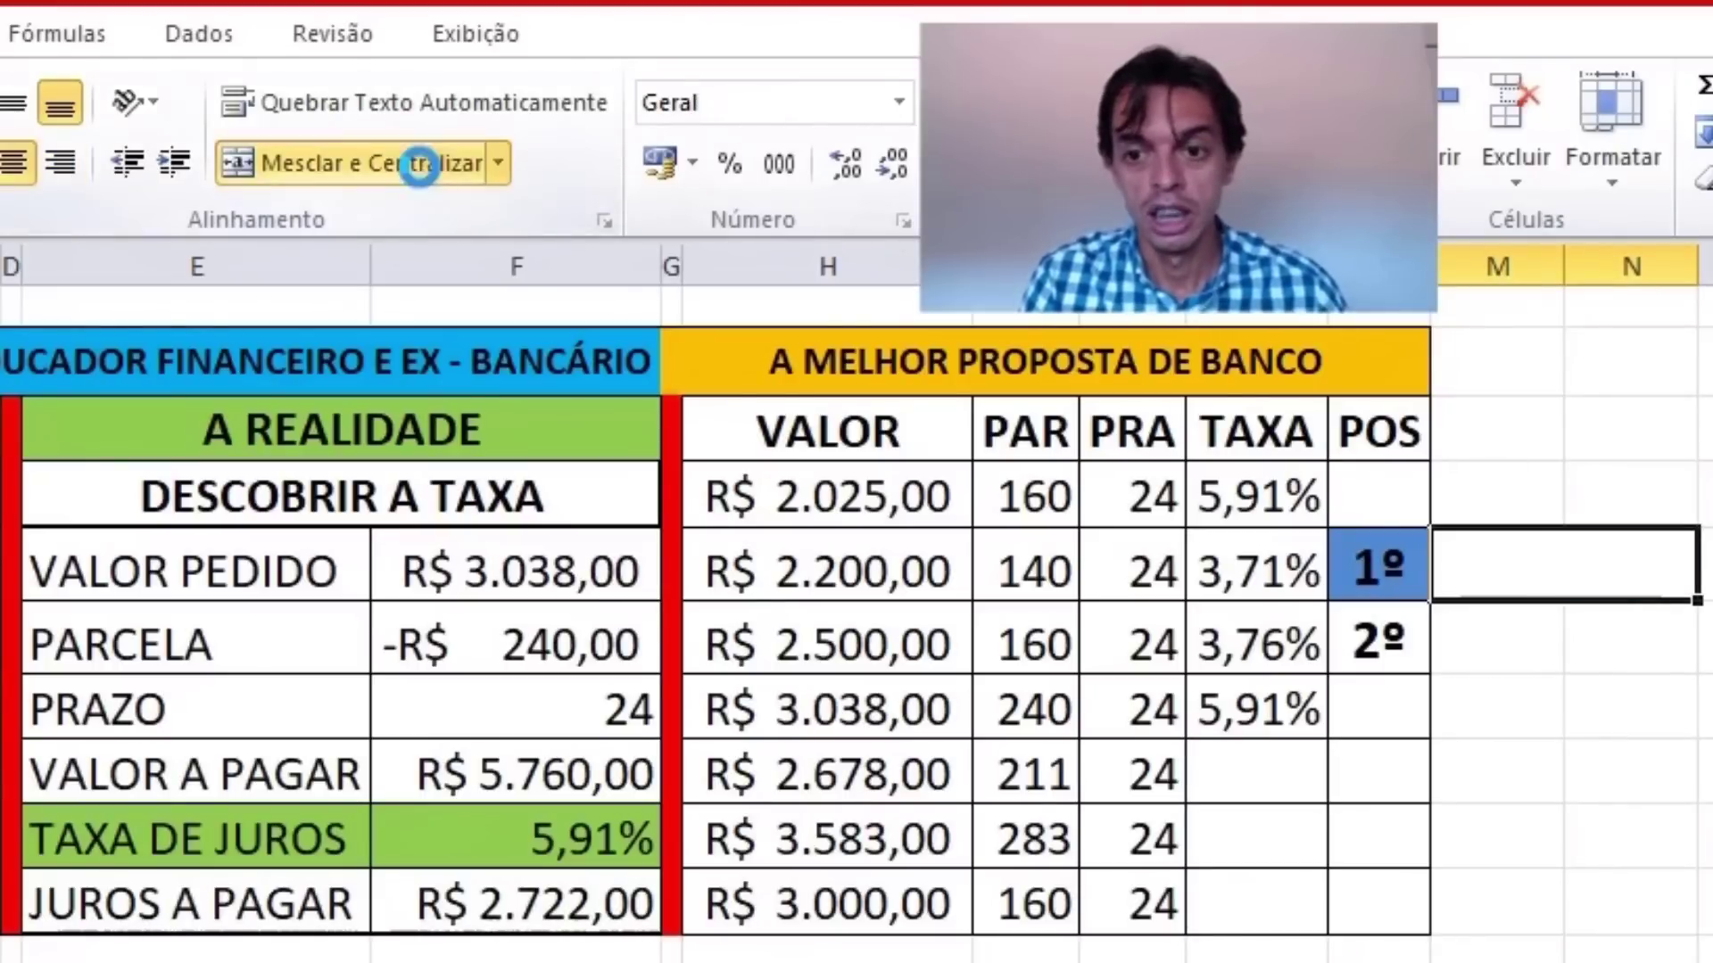
type("CET")
key("ctrl+Return")
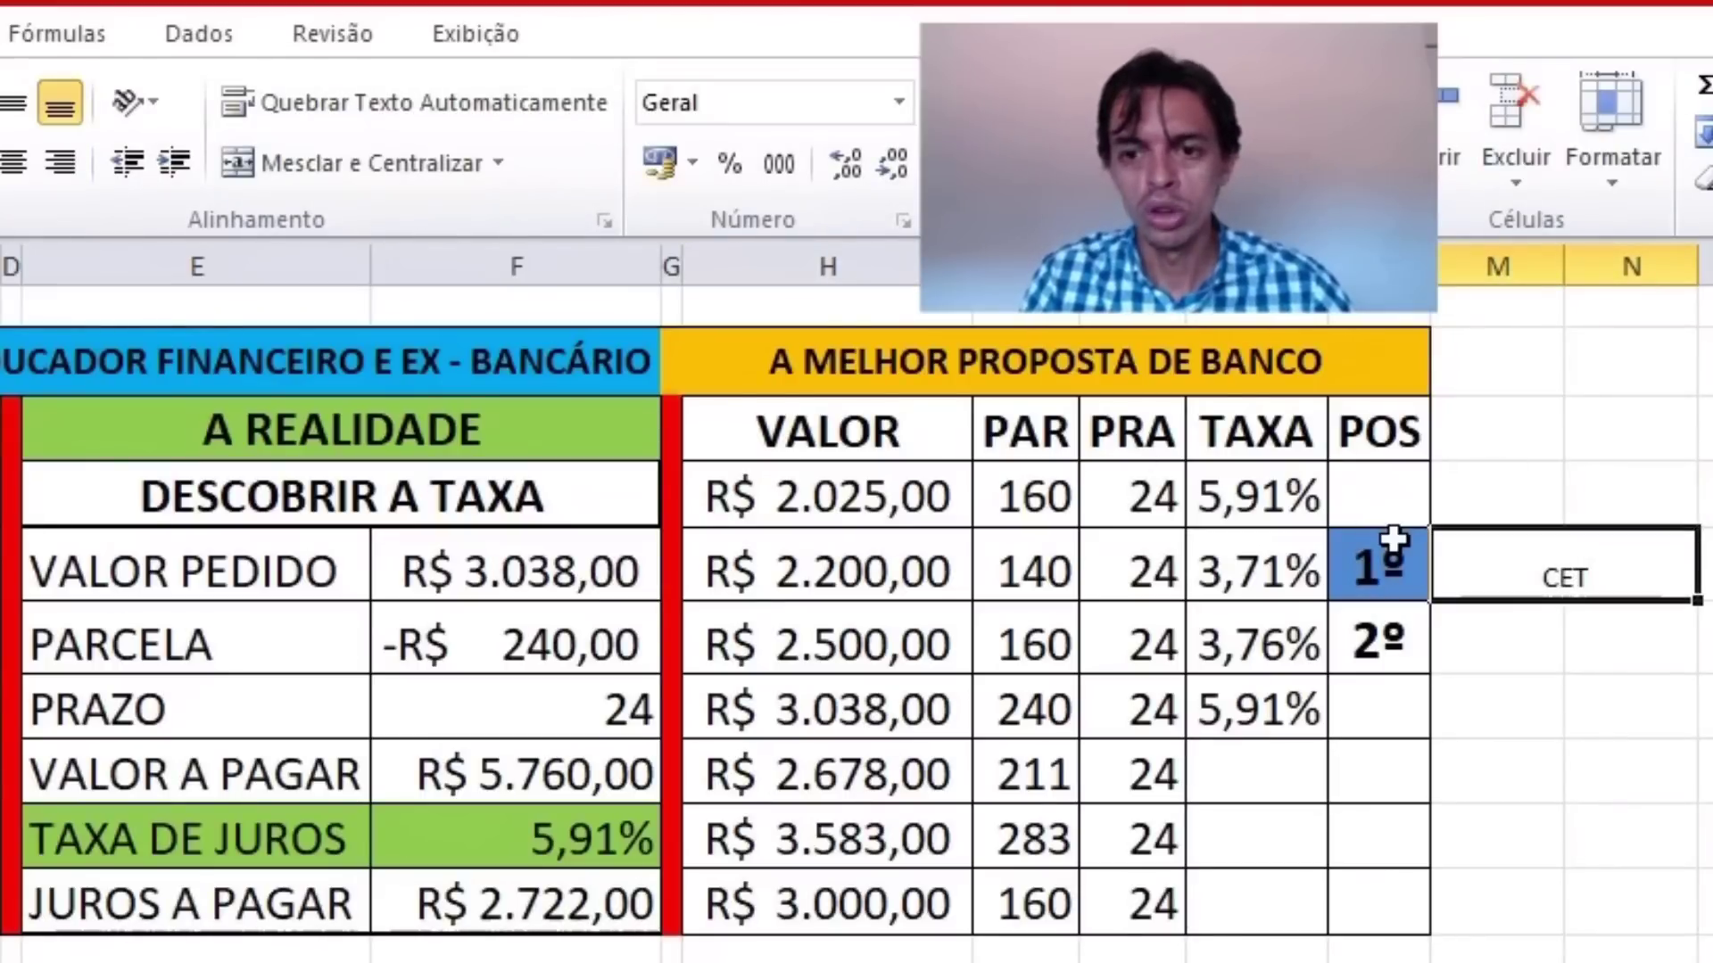
left_click(6, 107)
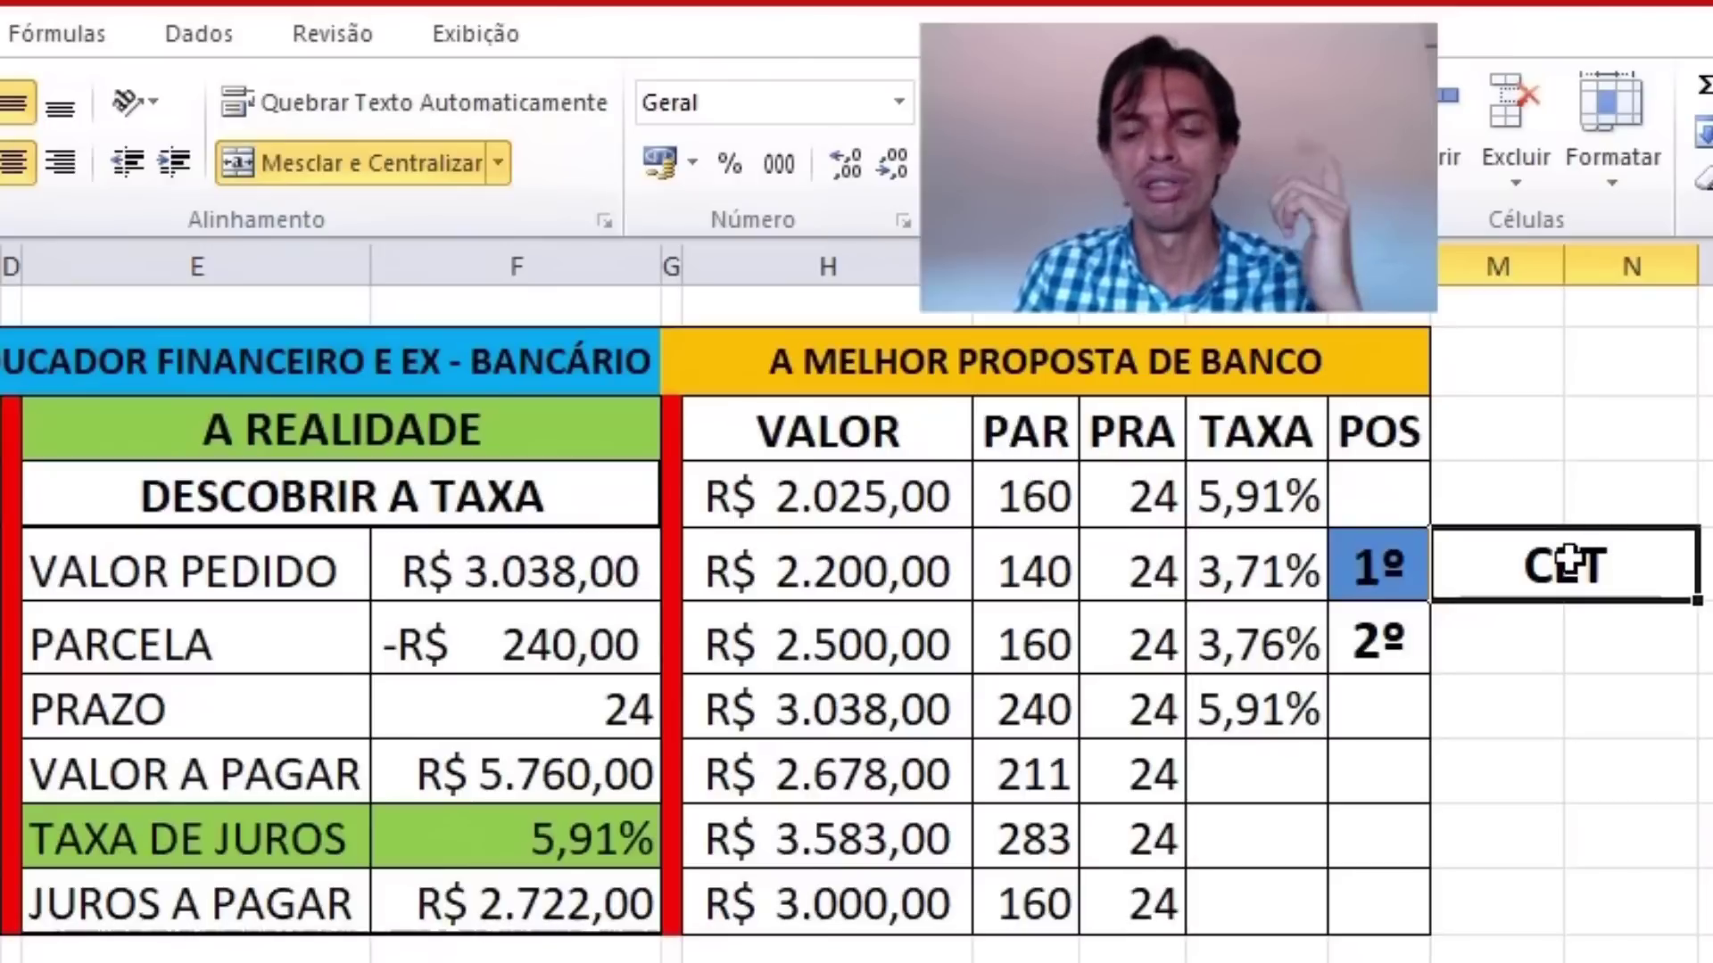
- Copy the merged CET cell to columns M and N of the row below, beside the 2º ranking
left_click(1535, 649)
key("shift+Right")
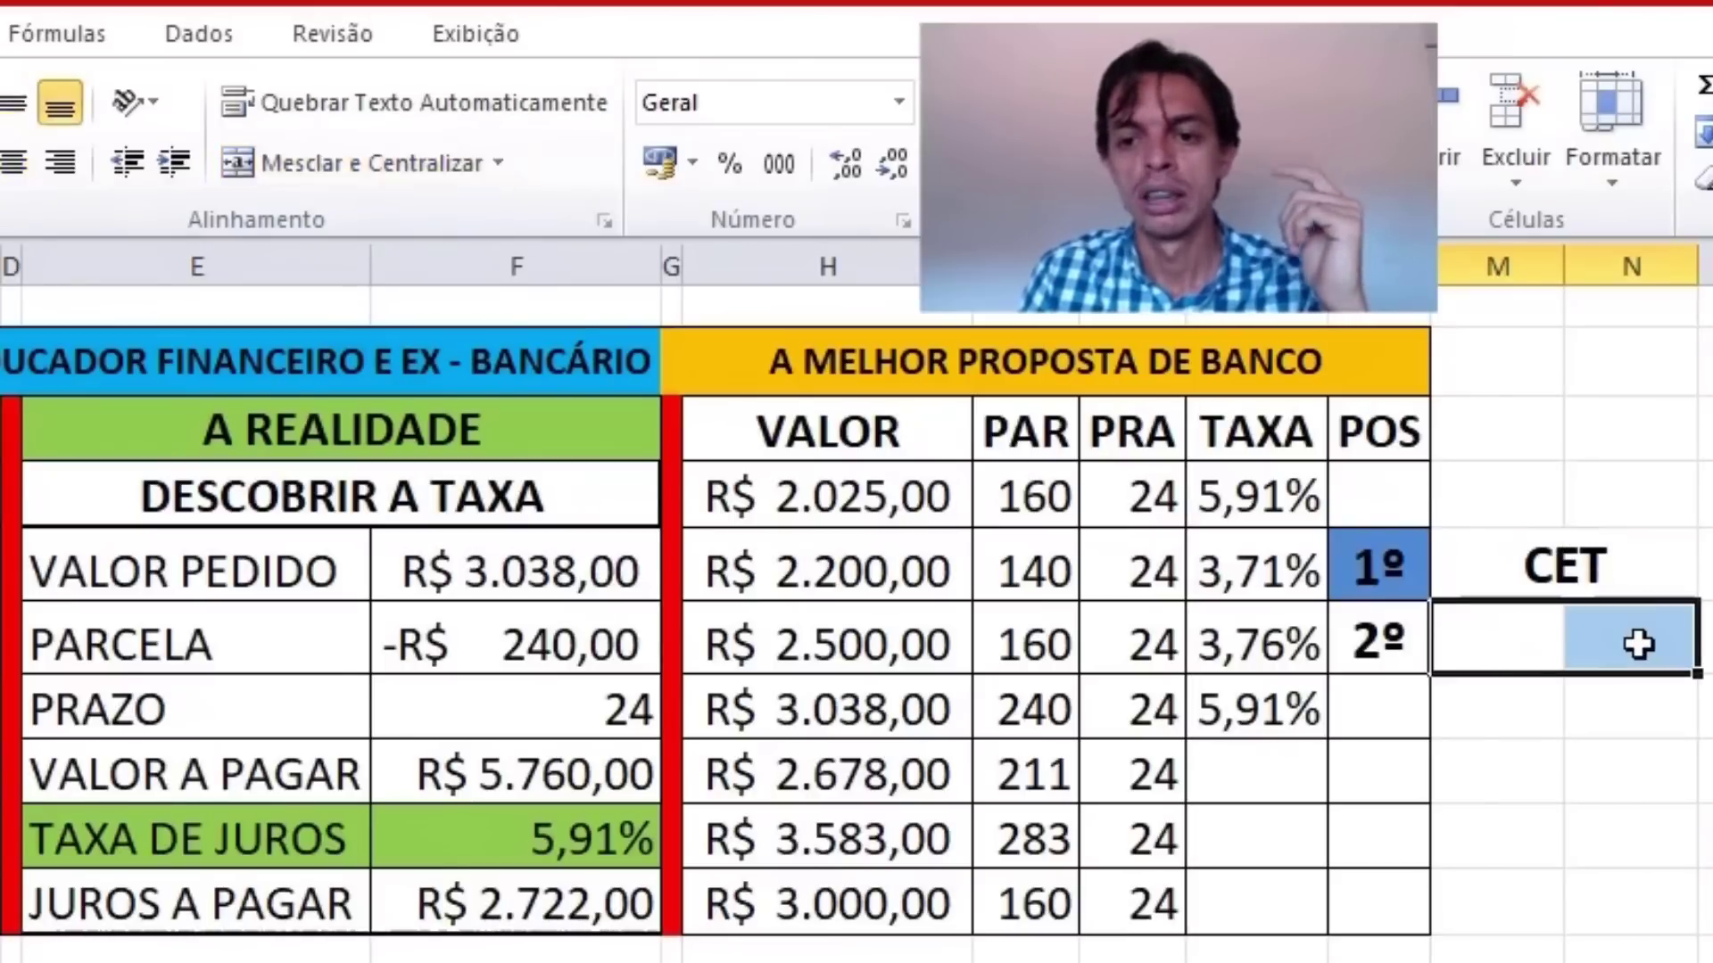
left_click(1565, 569)
key("ctrl+c")
key("Down")
key("ctrl+v")
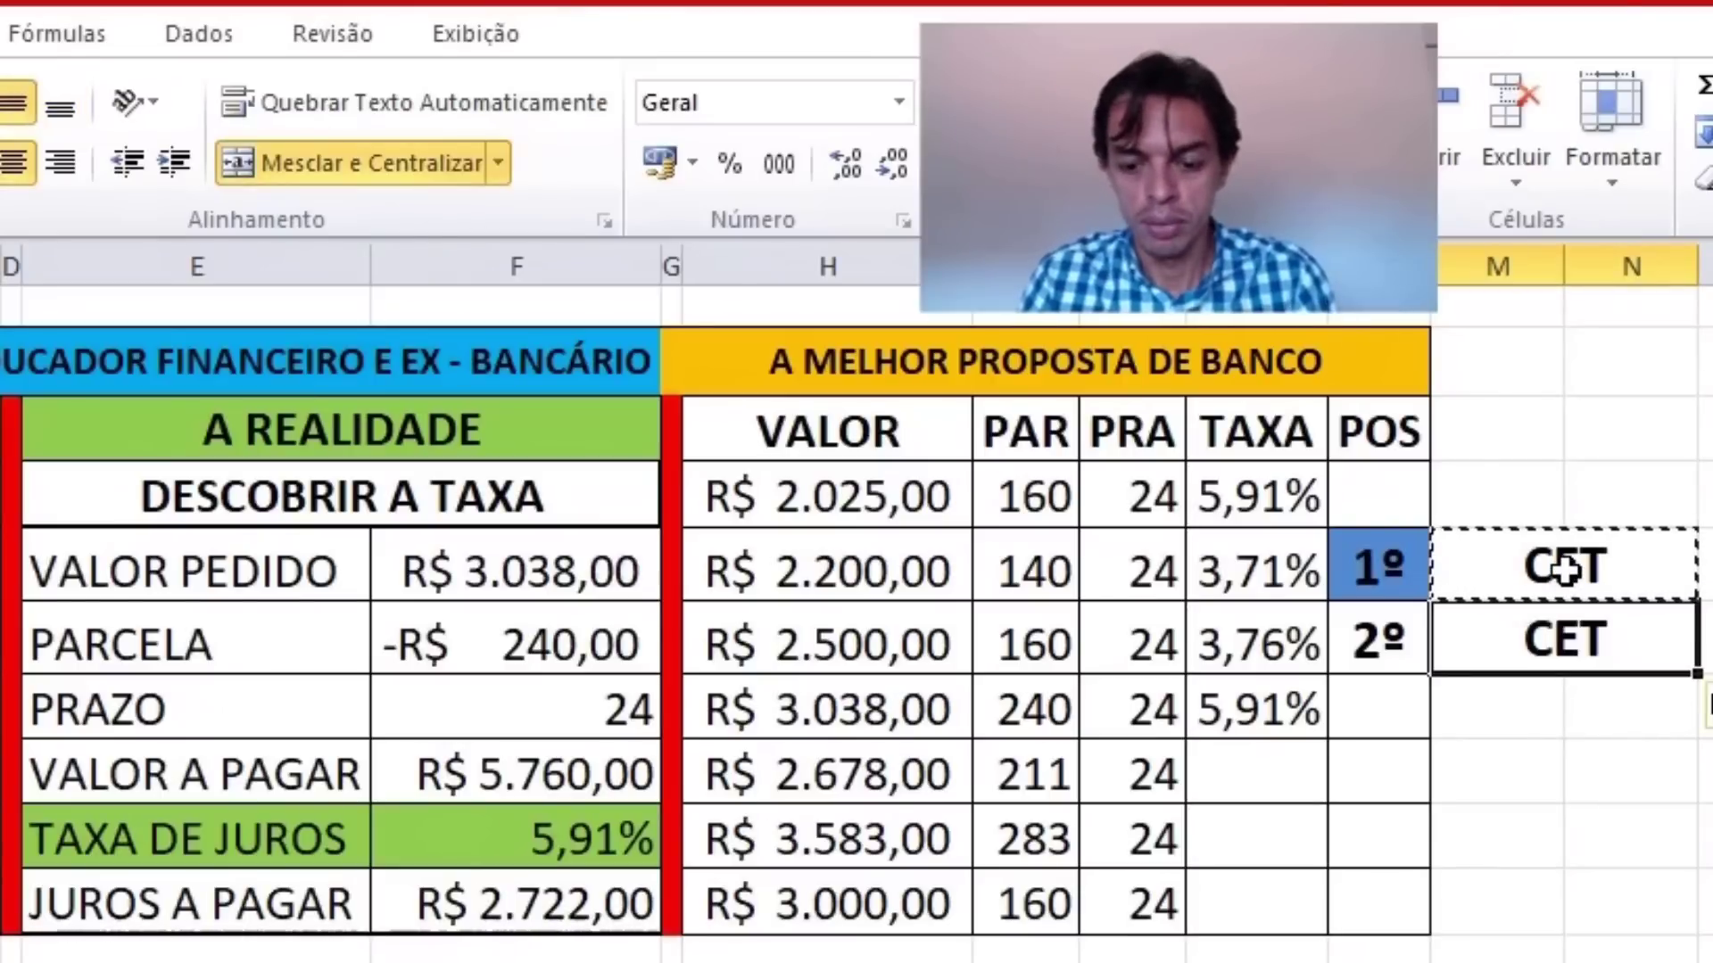
- Change the merged note beside the 2º ranking to IOF and add TAC in a cell of the same format below it
type("IOF")
key("Return")
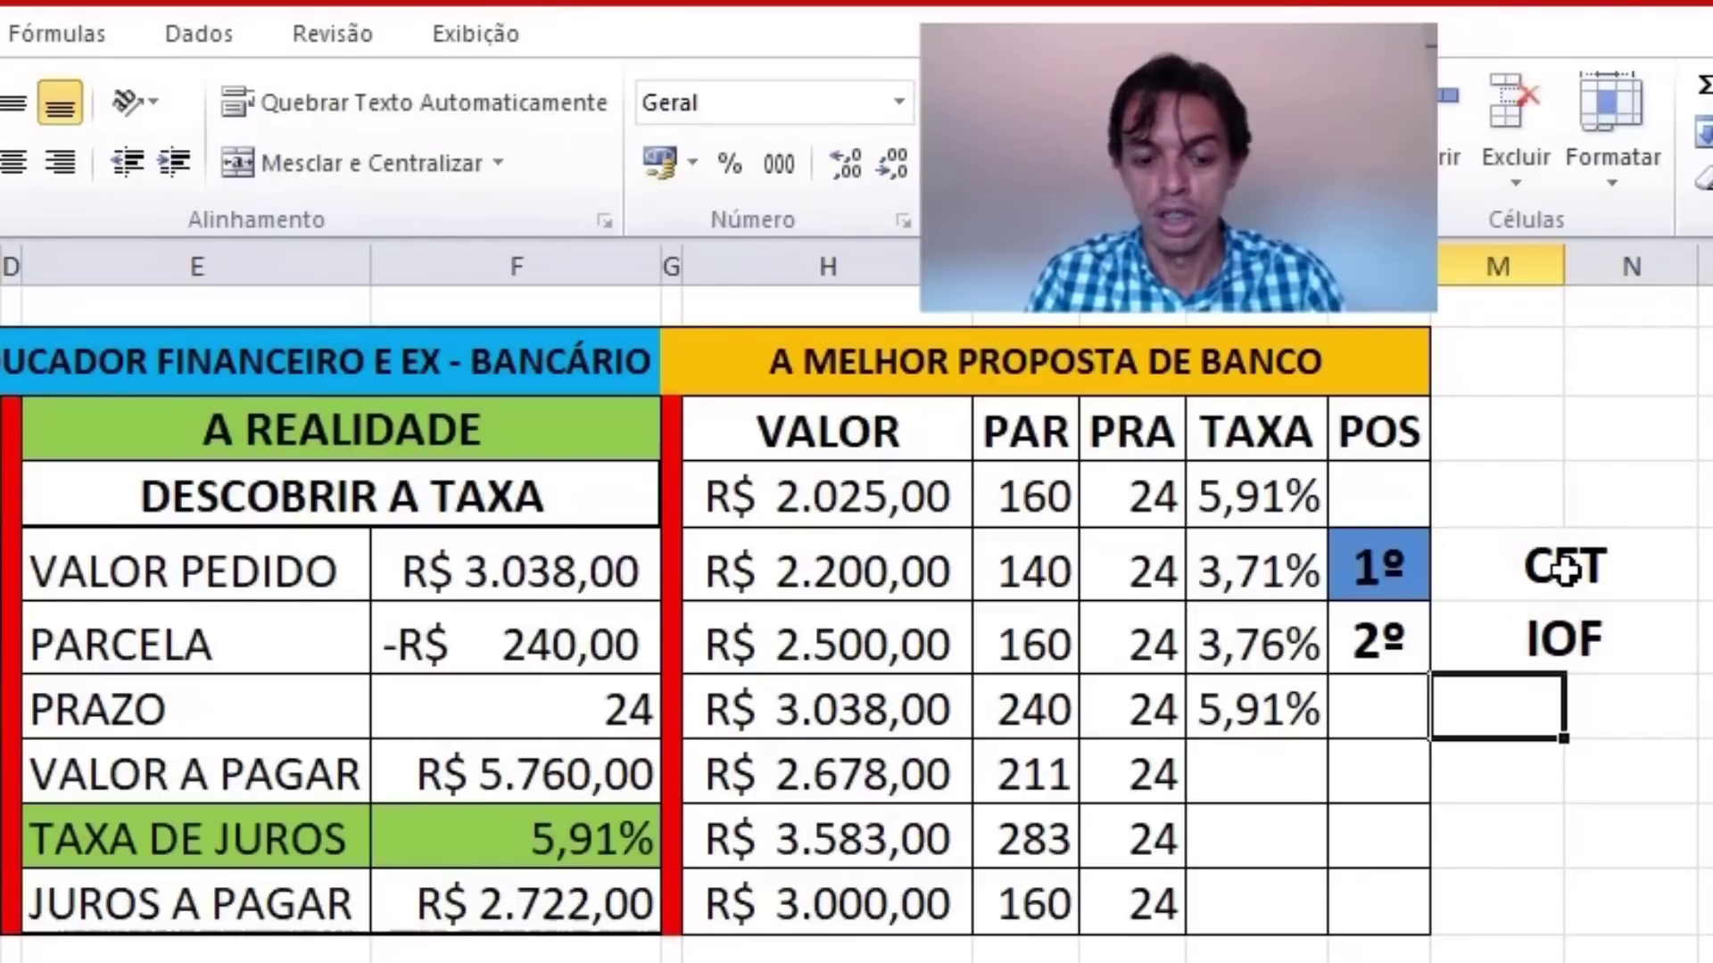
key("Up")
key("ctrl+c")
key("Down")
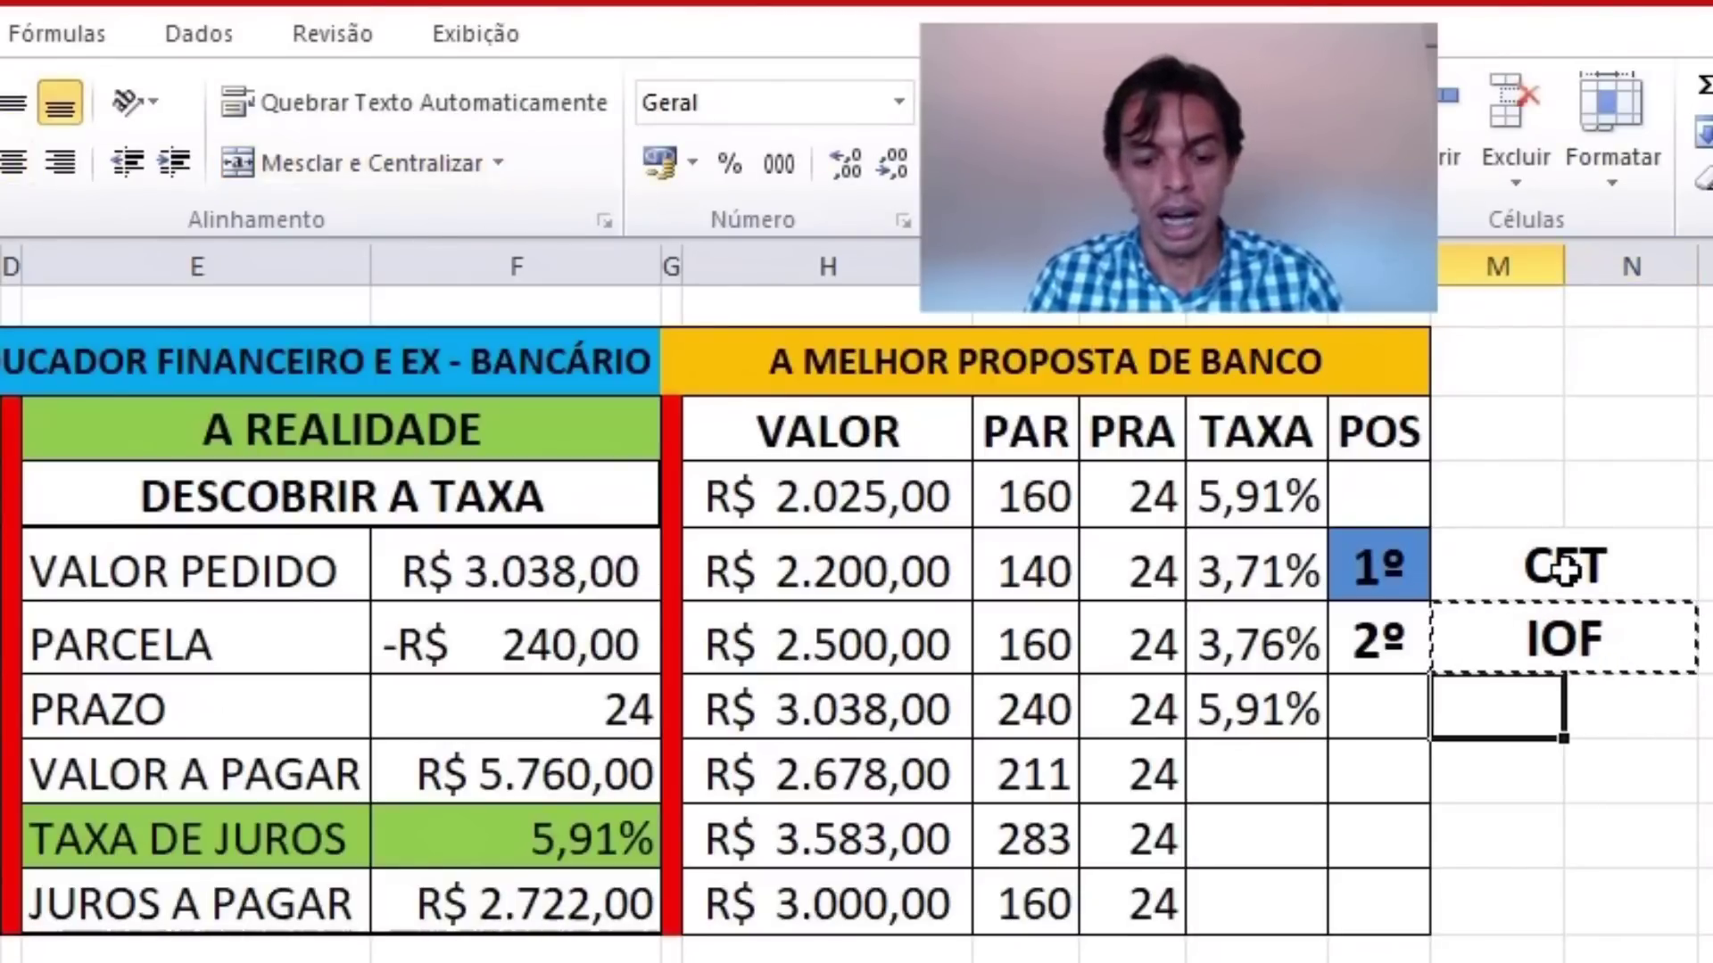
key("ctrl+v")
type("TAC")
key("Return")
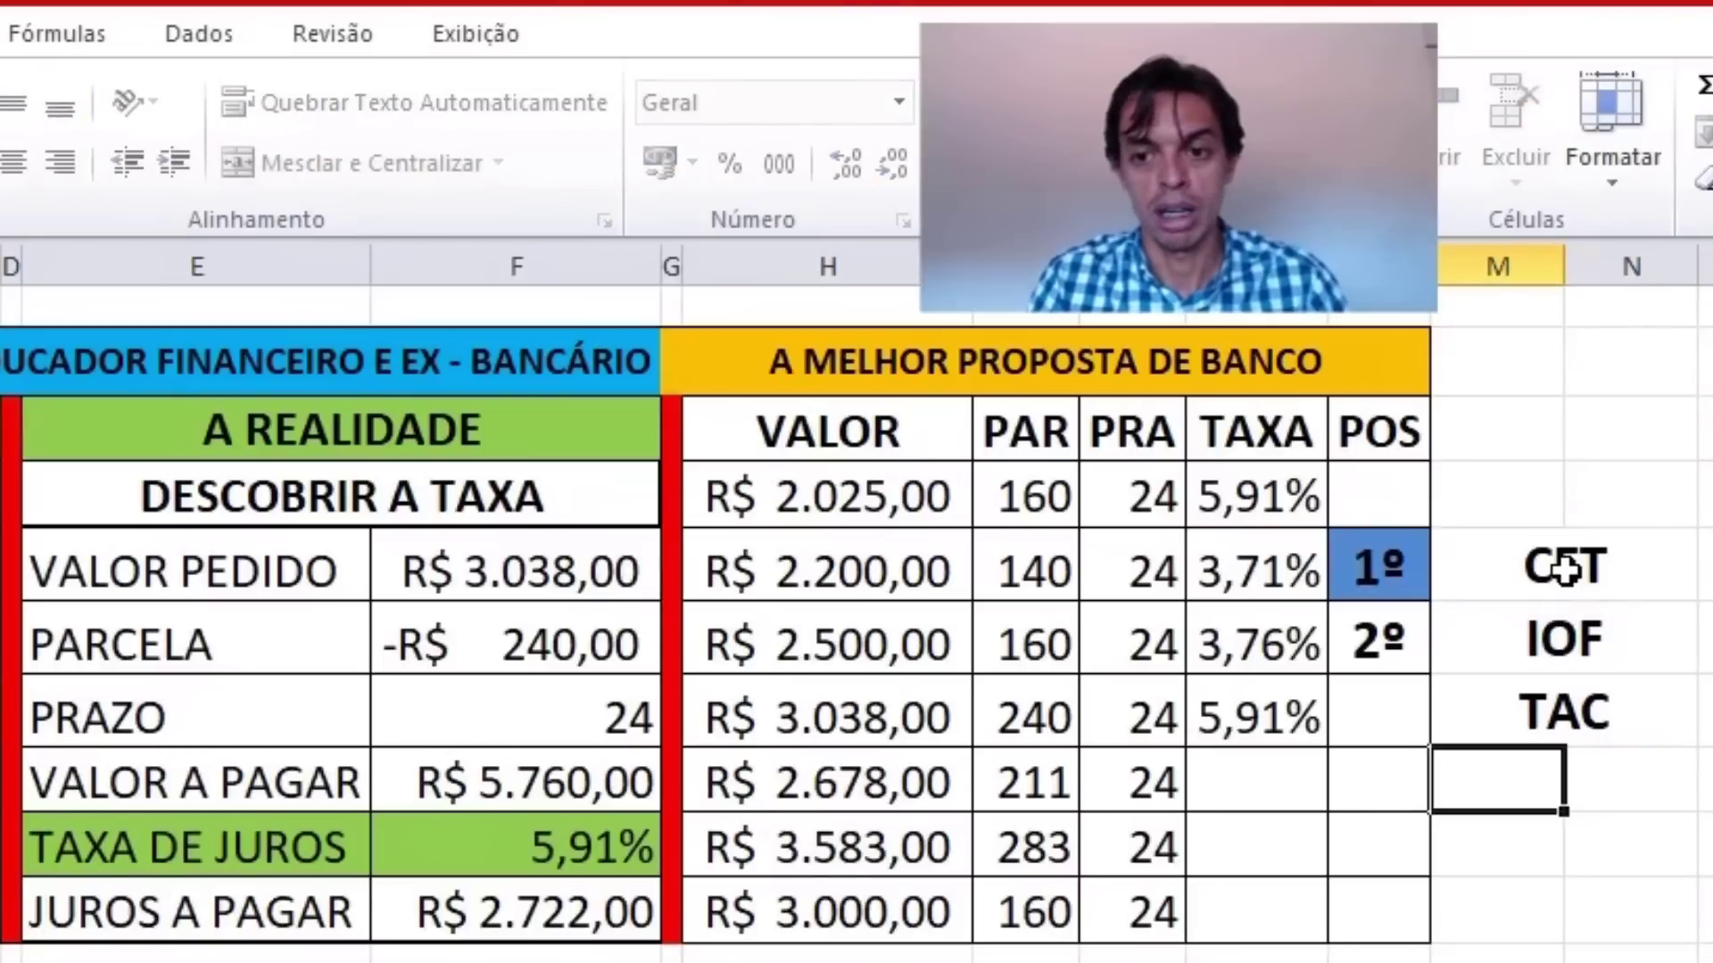
- Copy the merged TAC cell to the row below and change its text to SEGURO
key("Up")
key("ctrl+c")
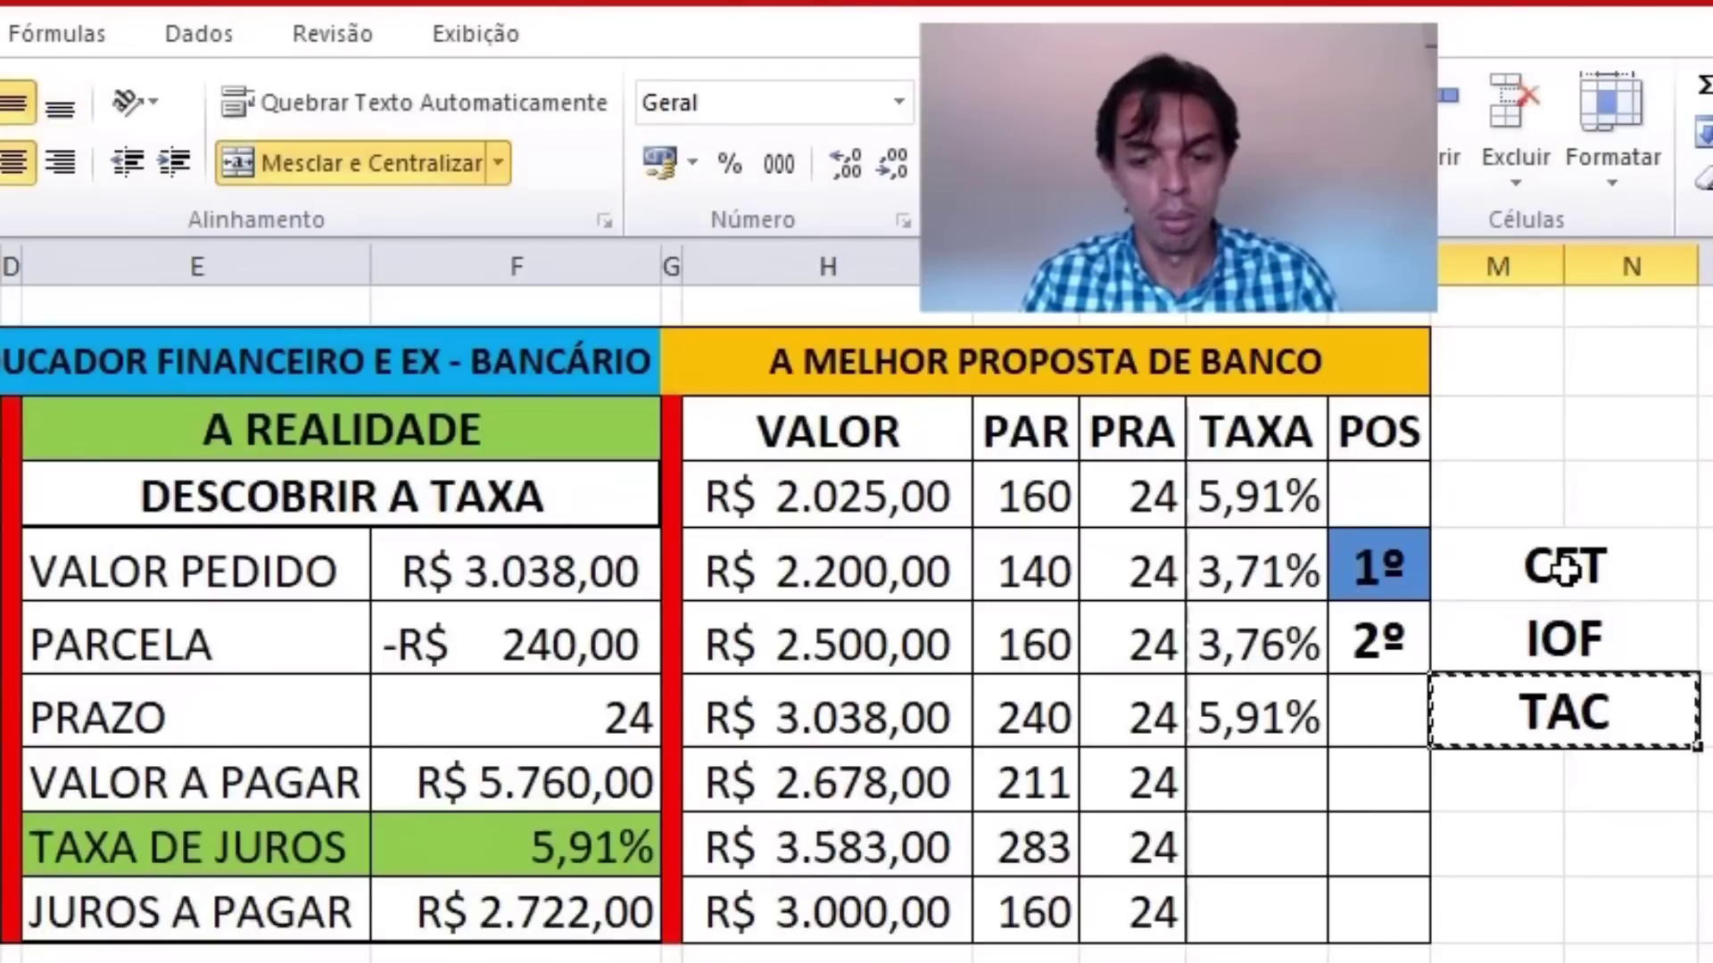
key("Down")
key("ctrl+v")
type("SEGURO")
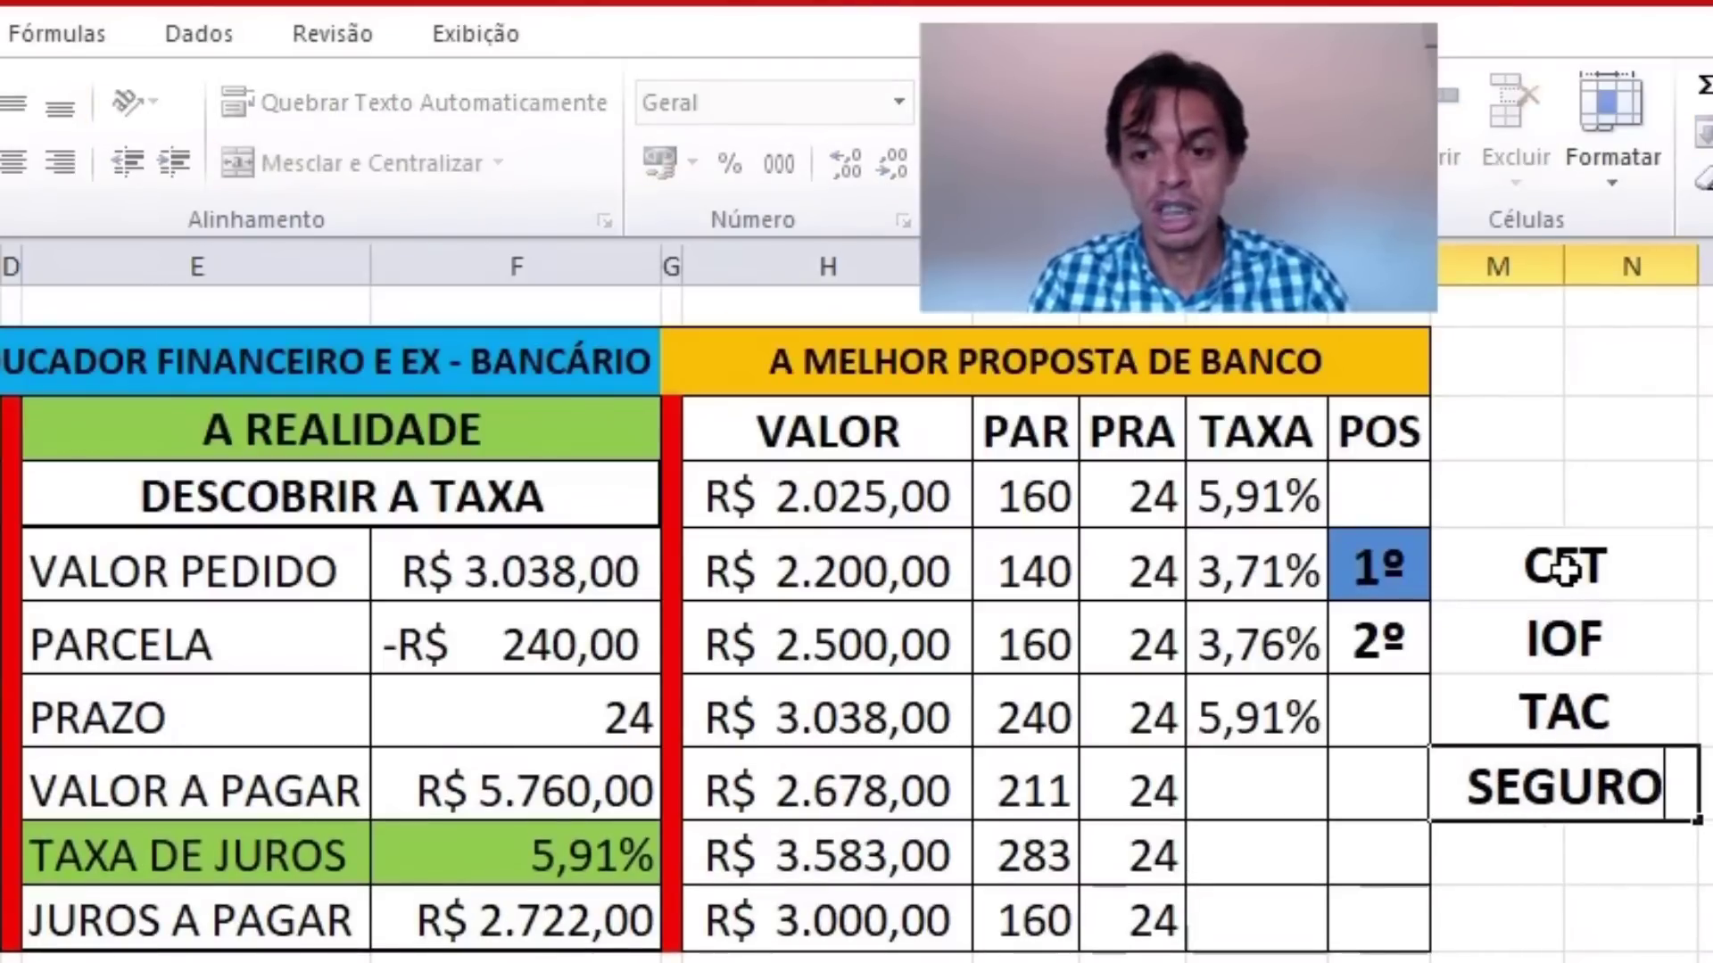
key("Return")
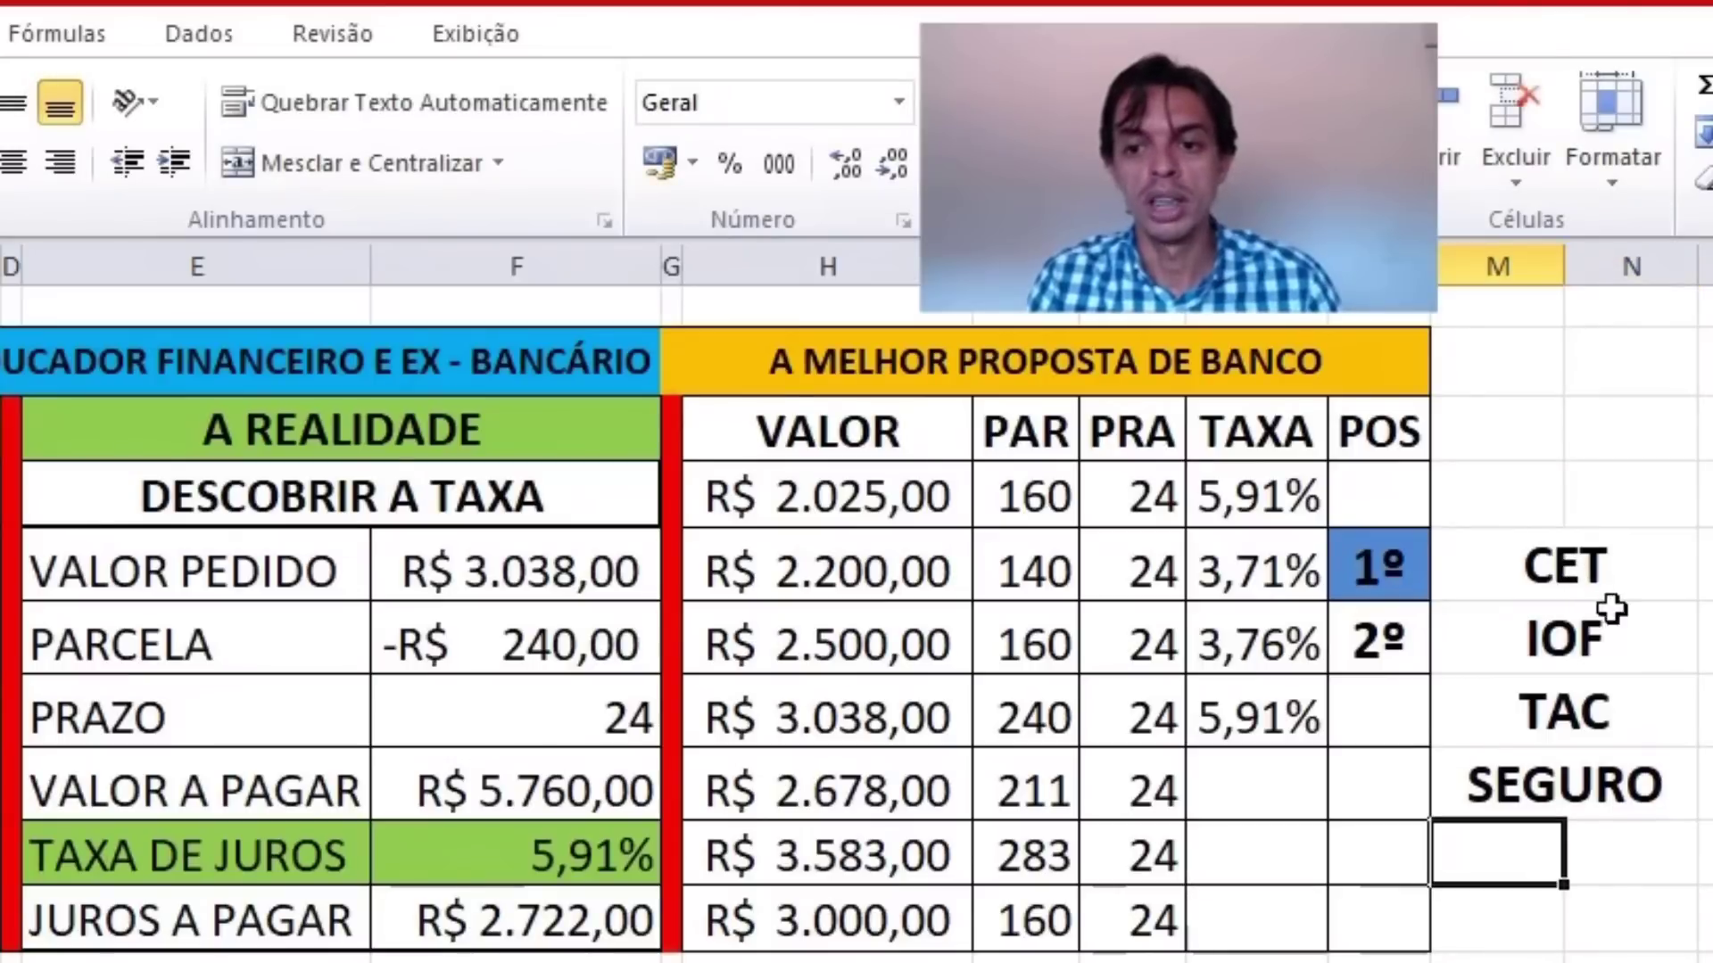
- Copy the merged SEGURO cell to the row below and change its text to JUROS
left_click_drag(1561, 639, 1570, 782)
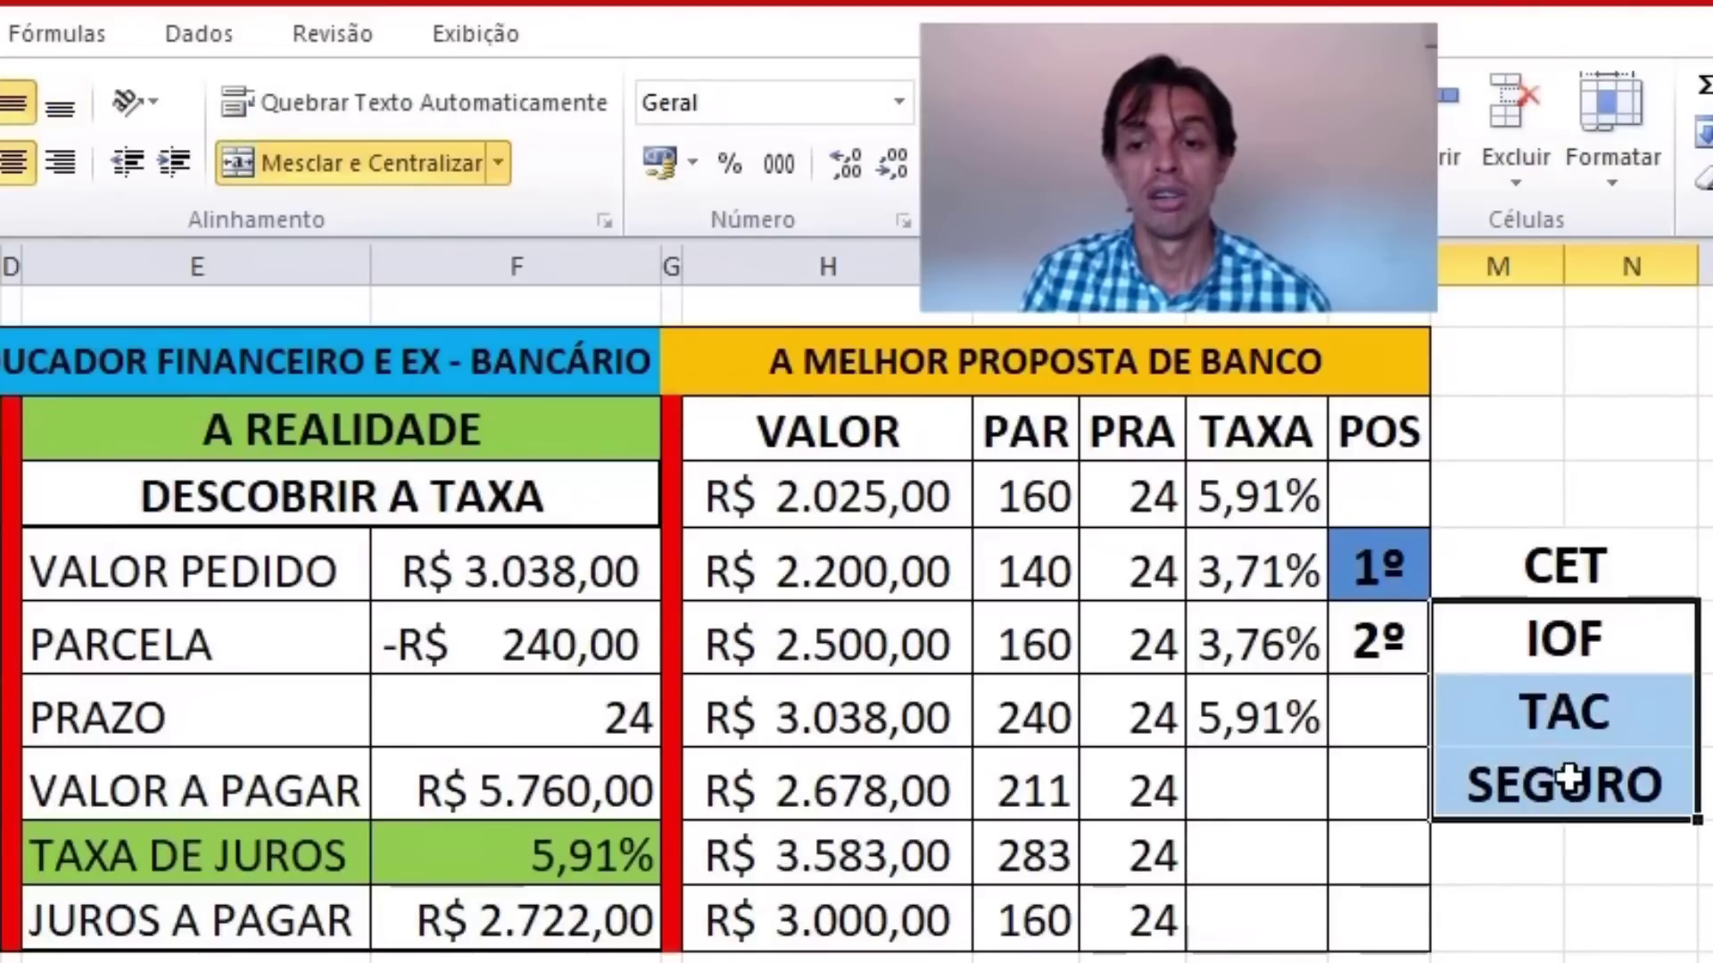
left_click_drag(1514, 855, 1644, 860)
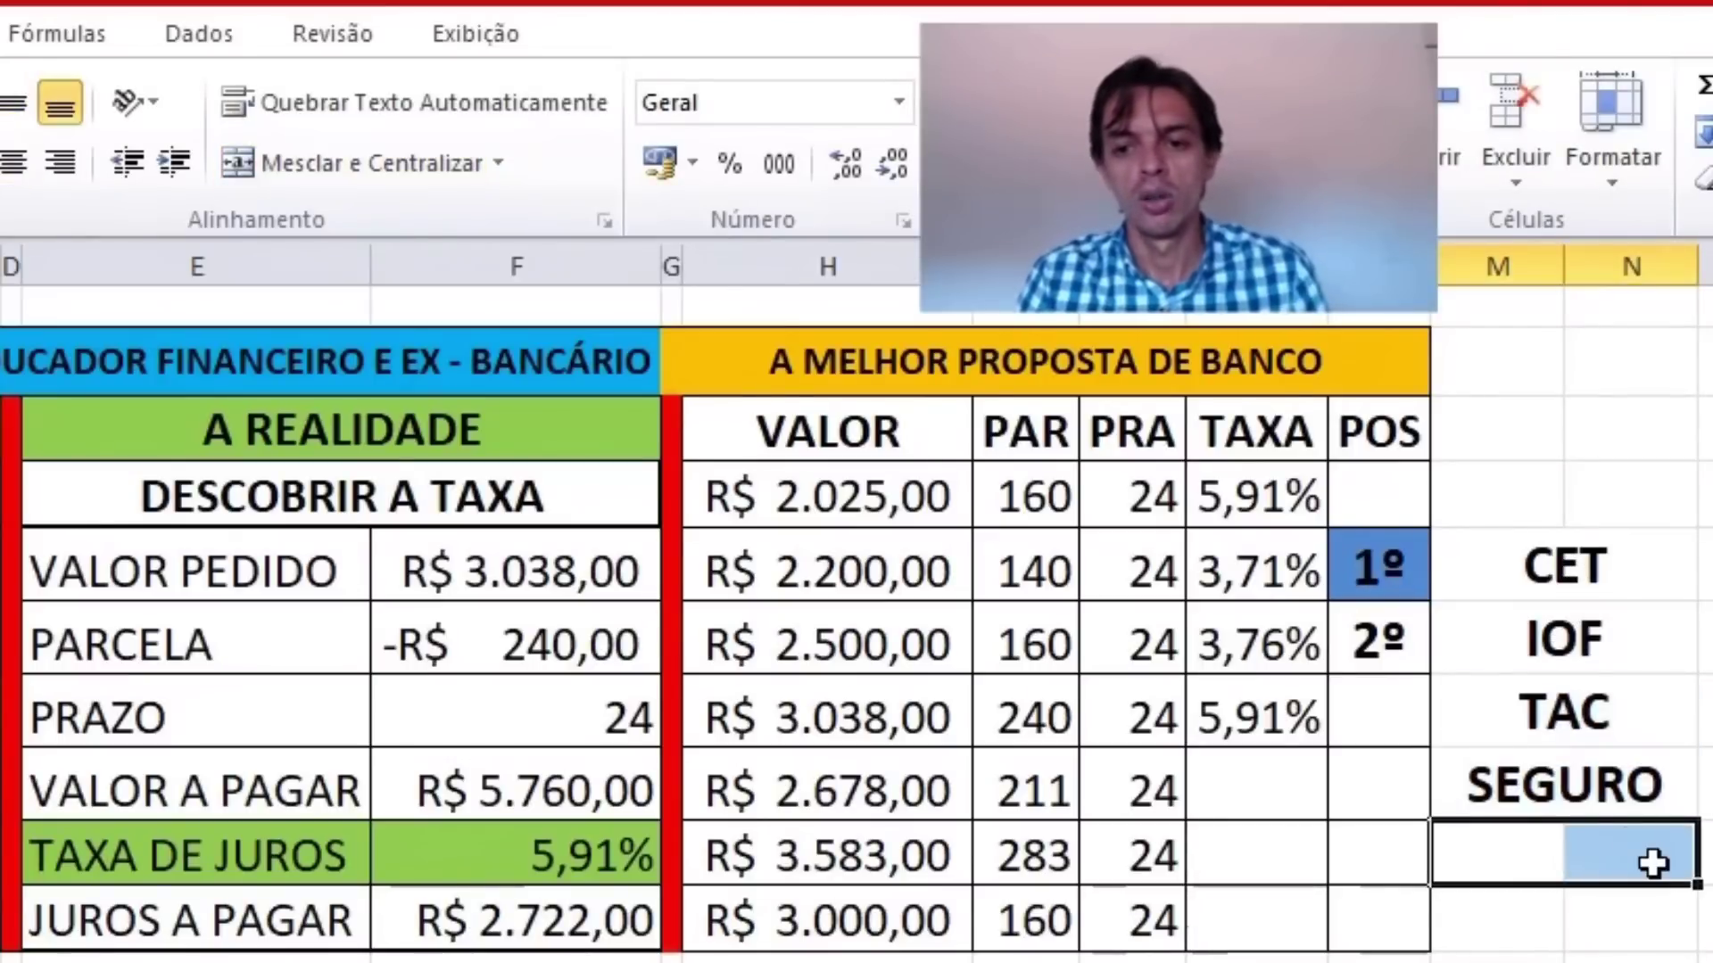
left_click(1578, 783)
key("ctrl+c")
key("Down")
key("ctrl+v")
type("JUROS")
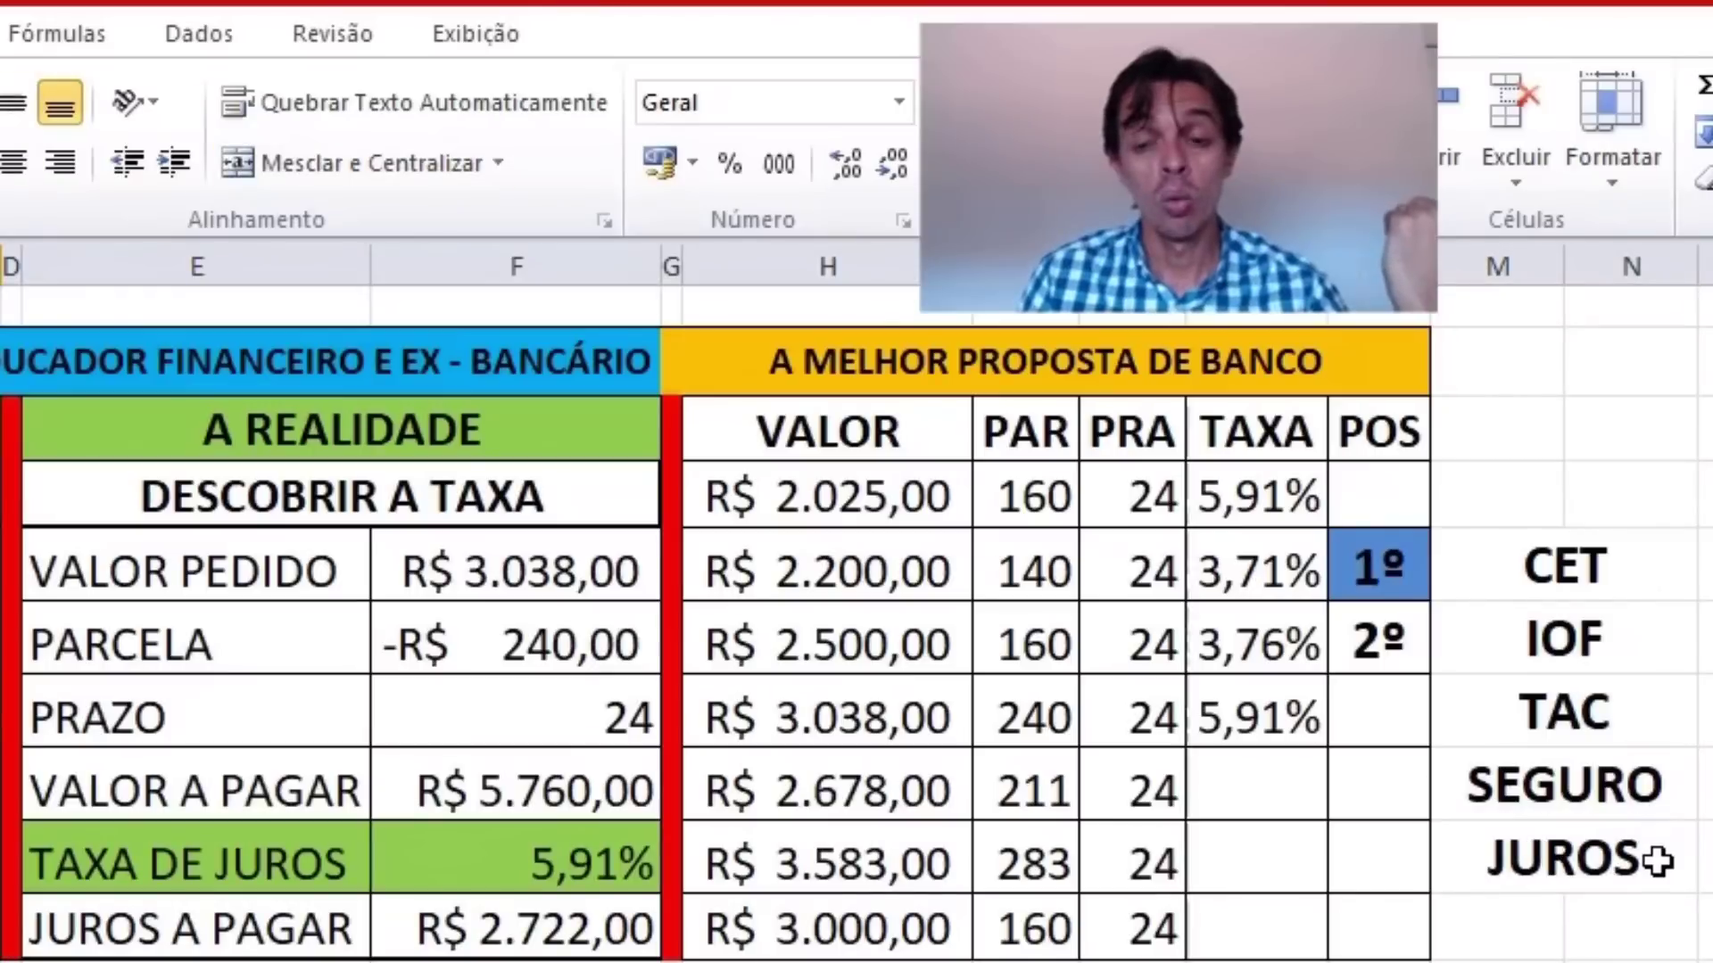
- Review the JUROS and CET notes against the fourth proposal's VALOR, PAR and TAXA
left_click(1621, 860)
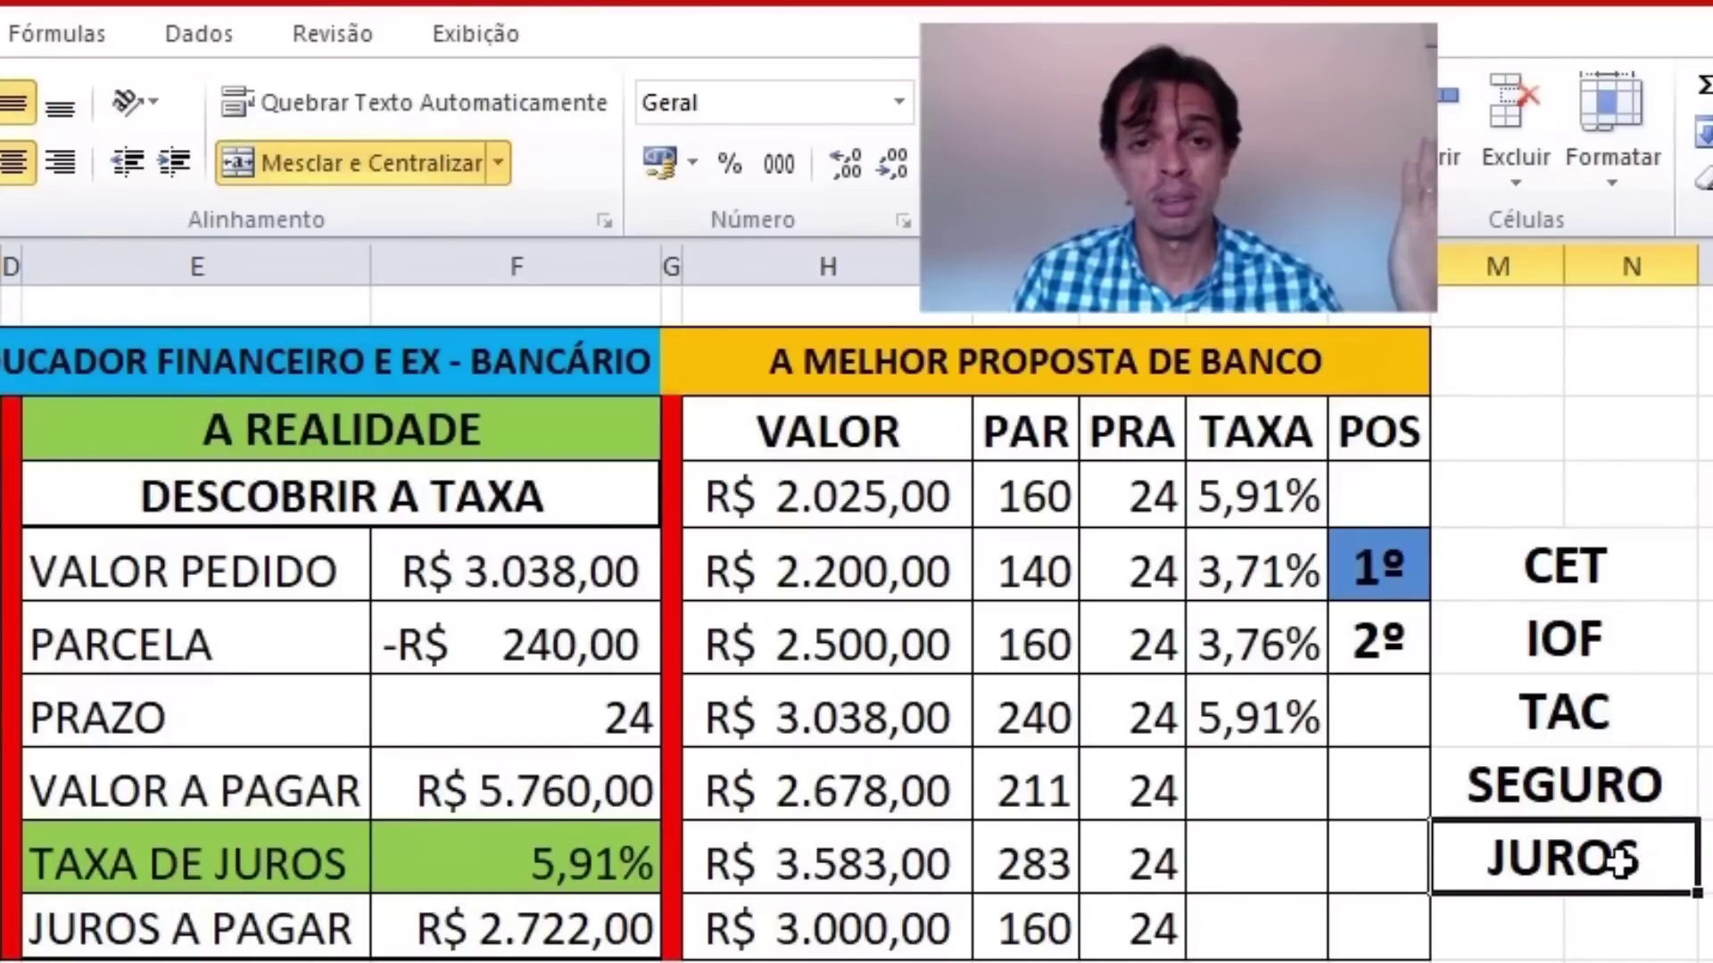
left_click(1557, 579)
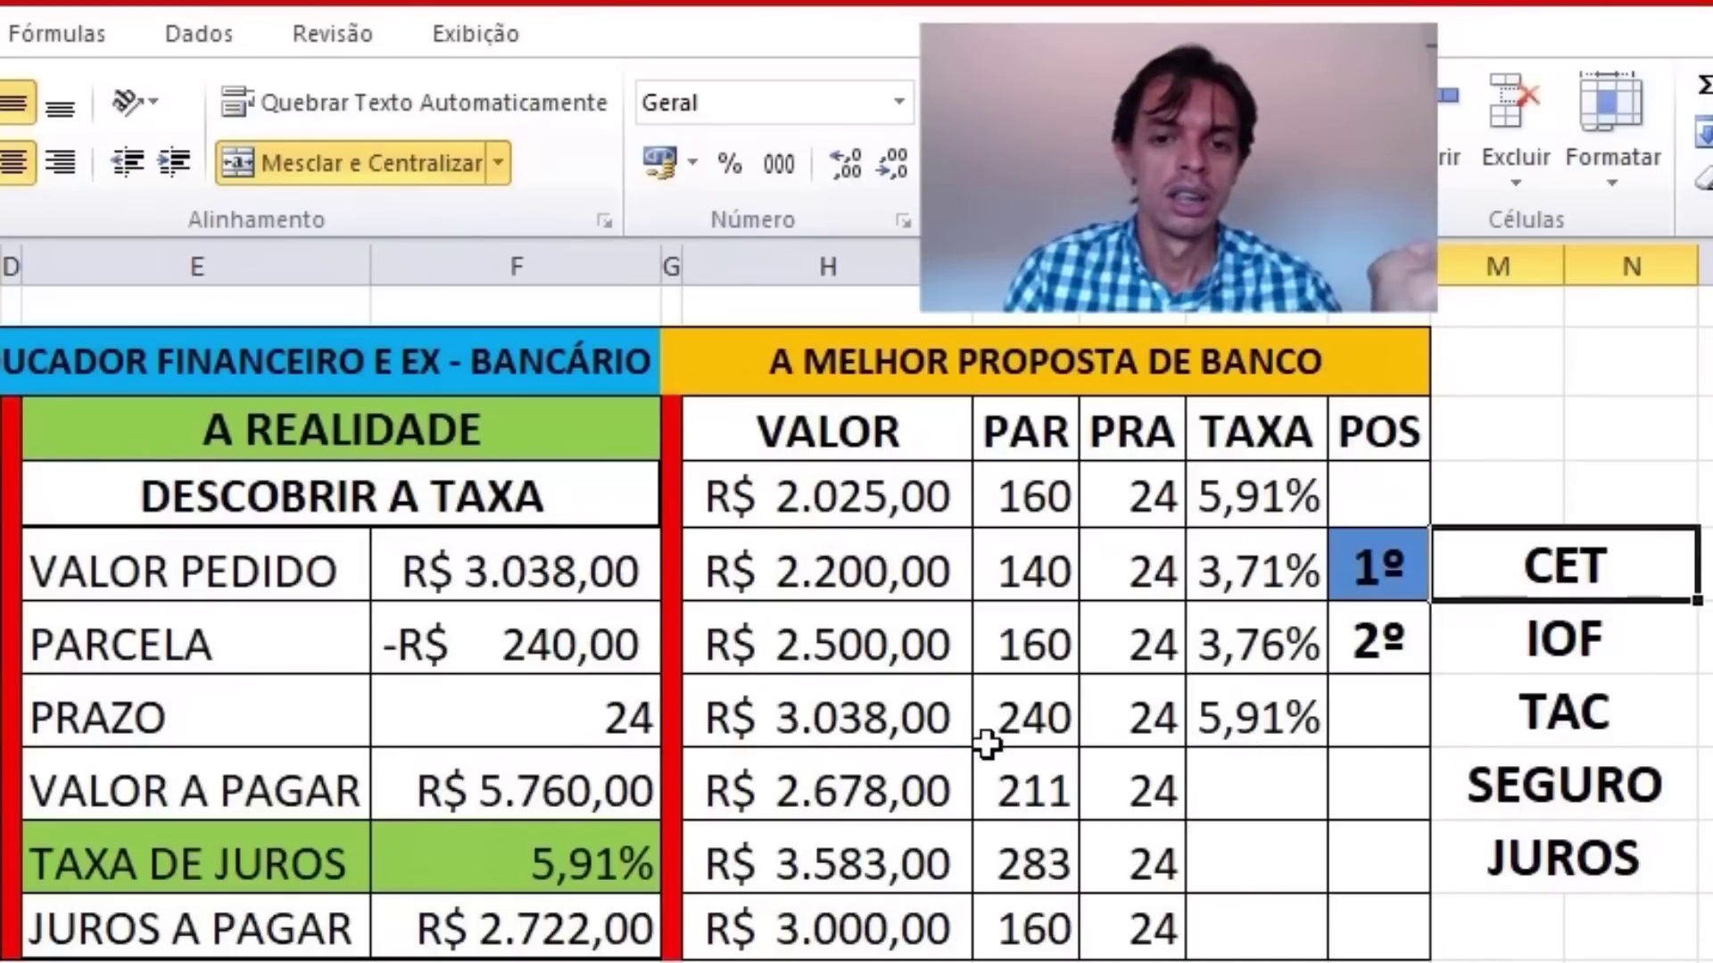
left_click(934, 736)
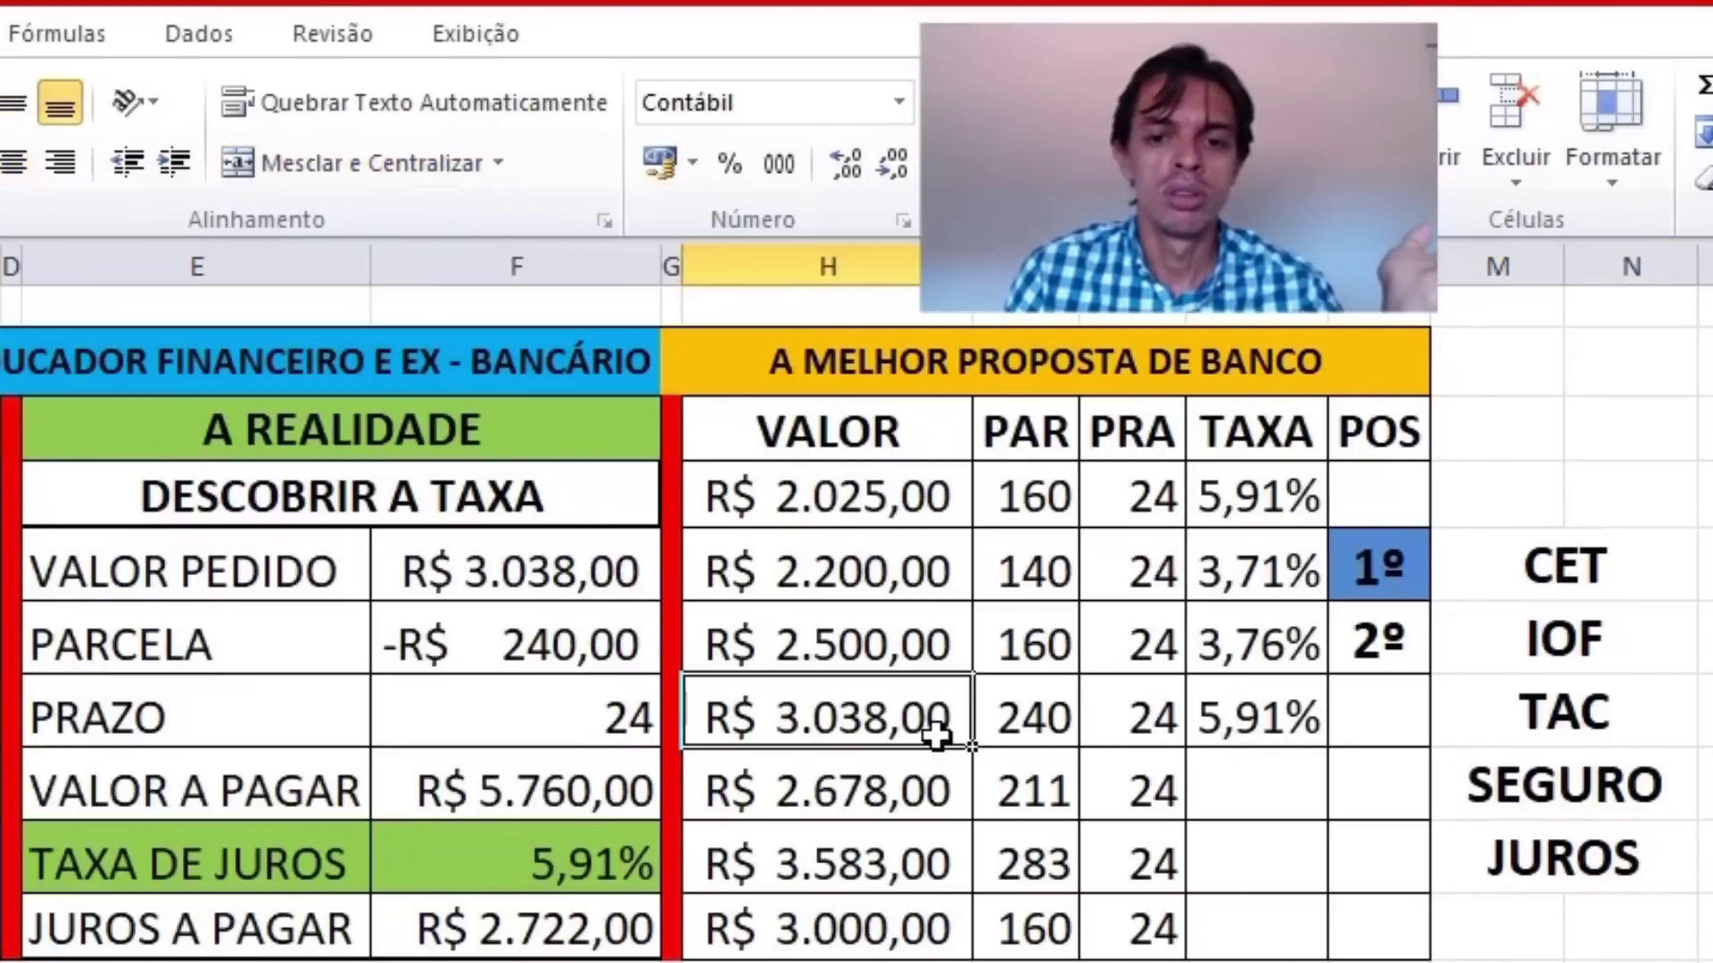
left_click(1026, 734)
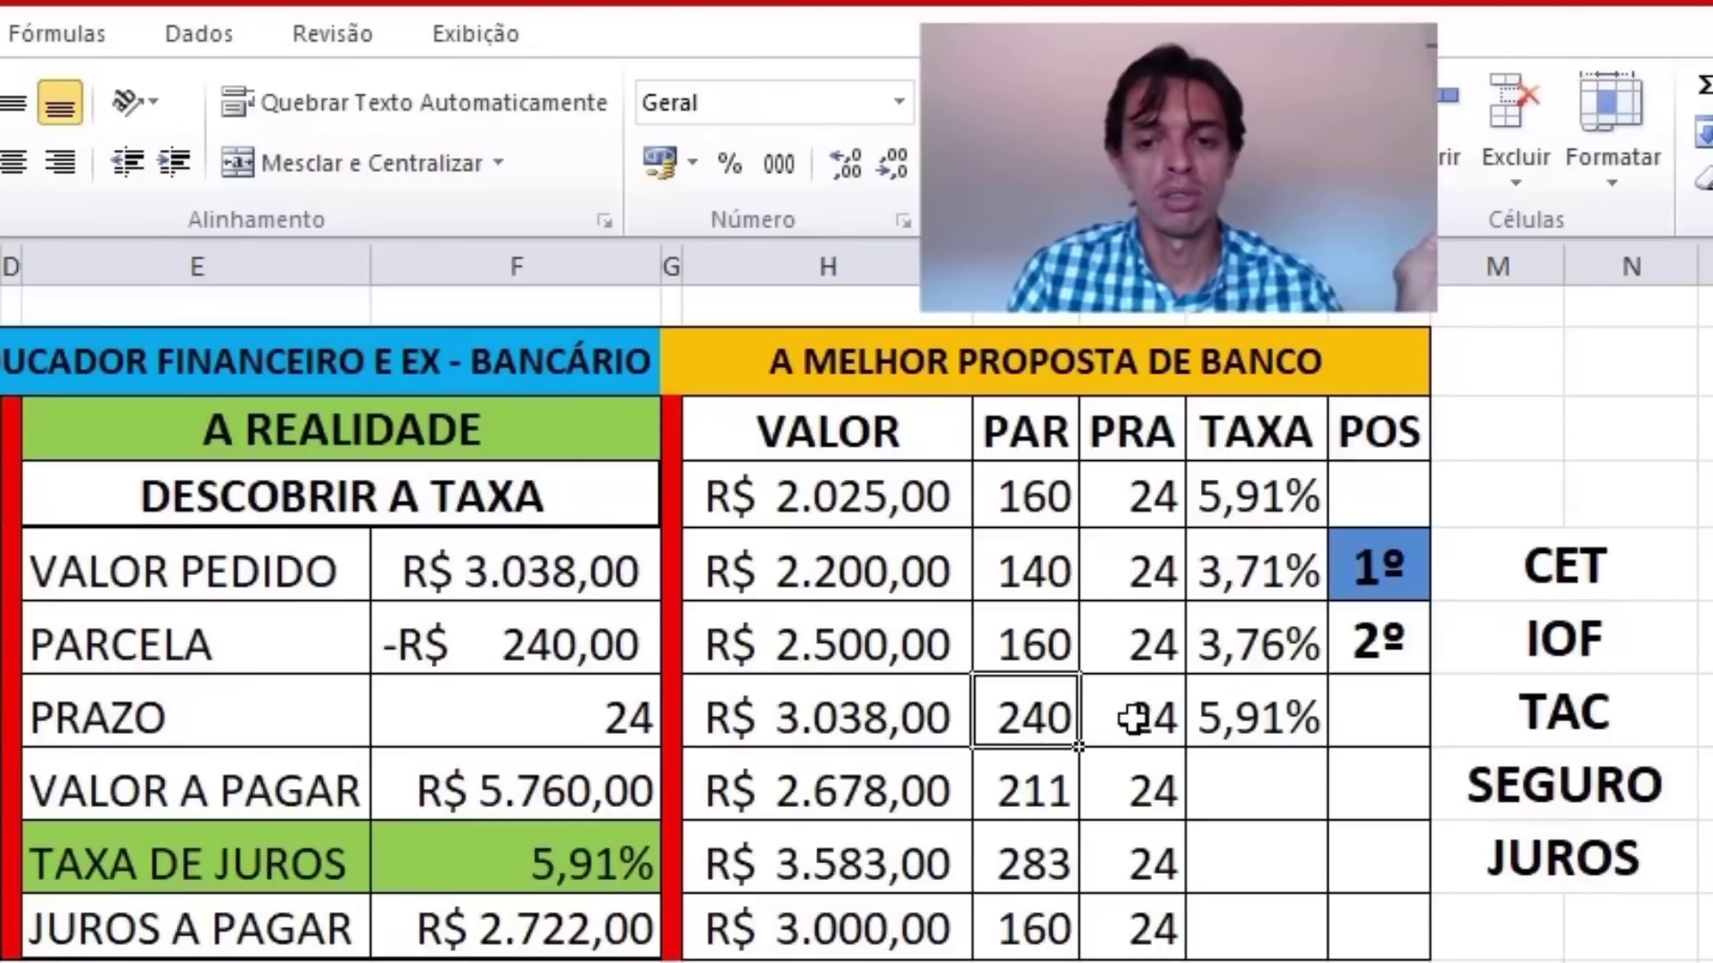
left_click(1258, 711)
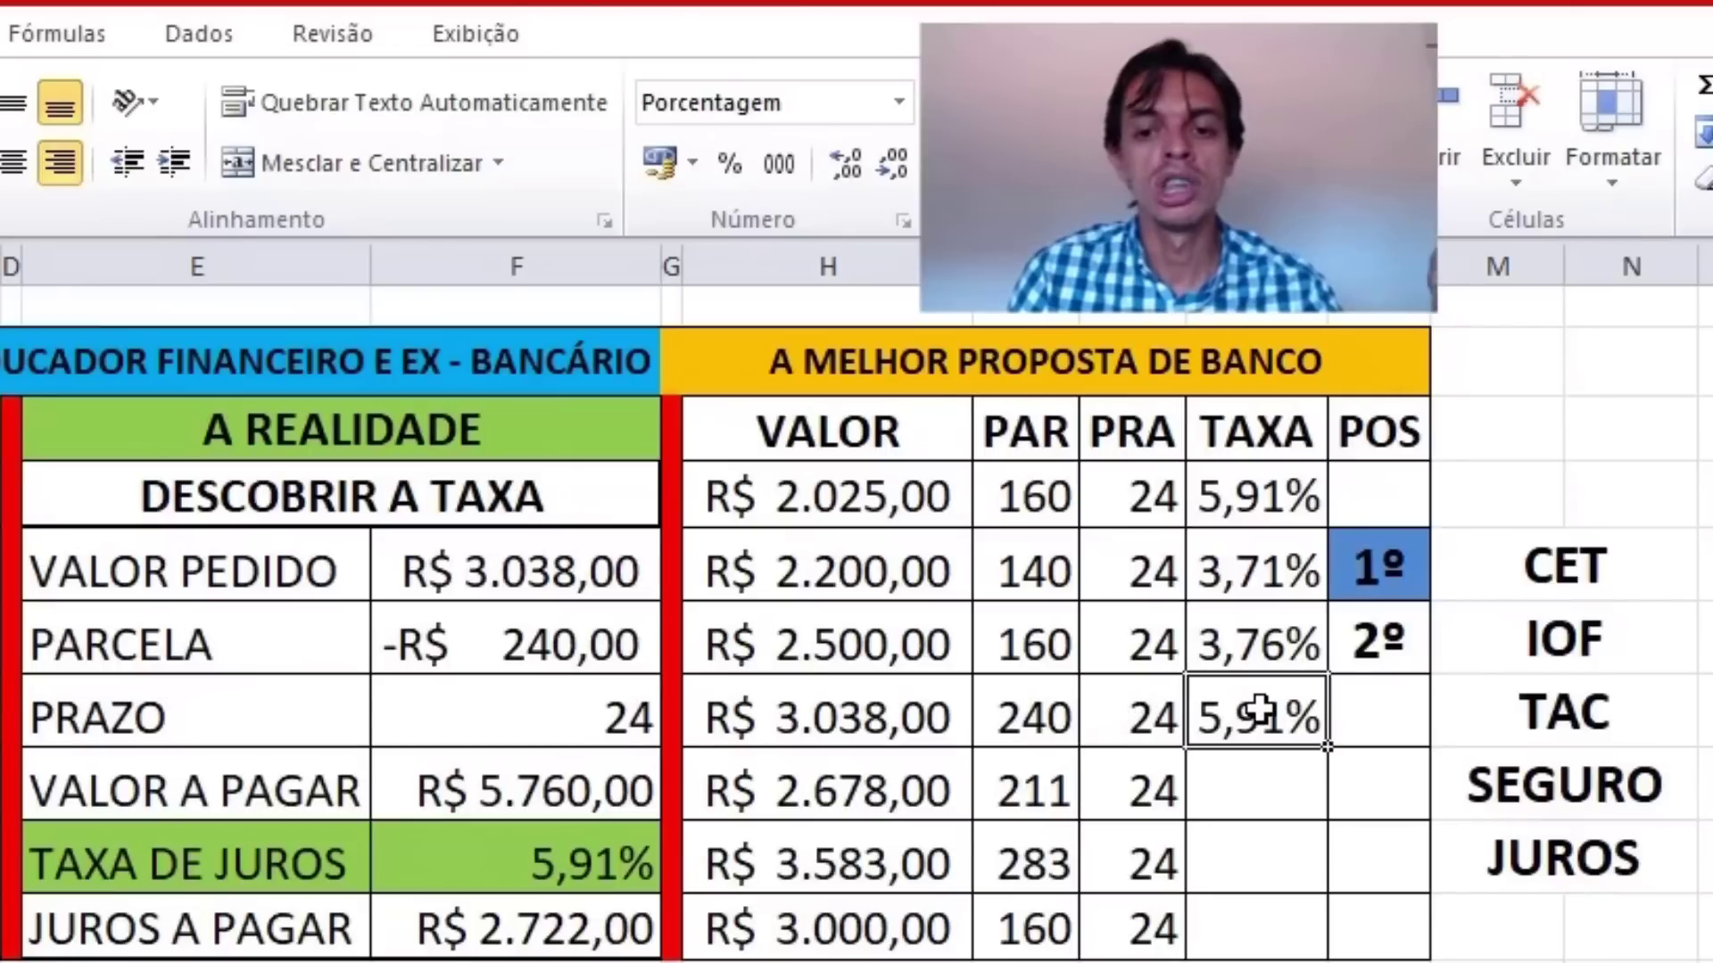
left_click(1597, 582)
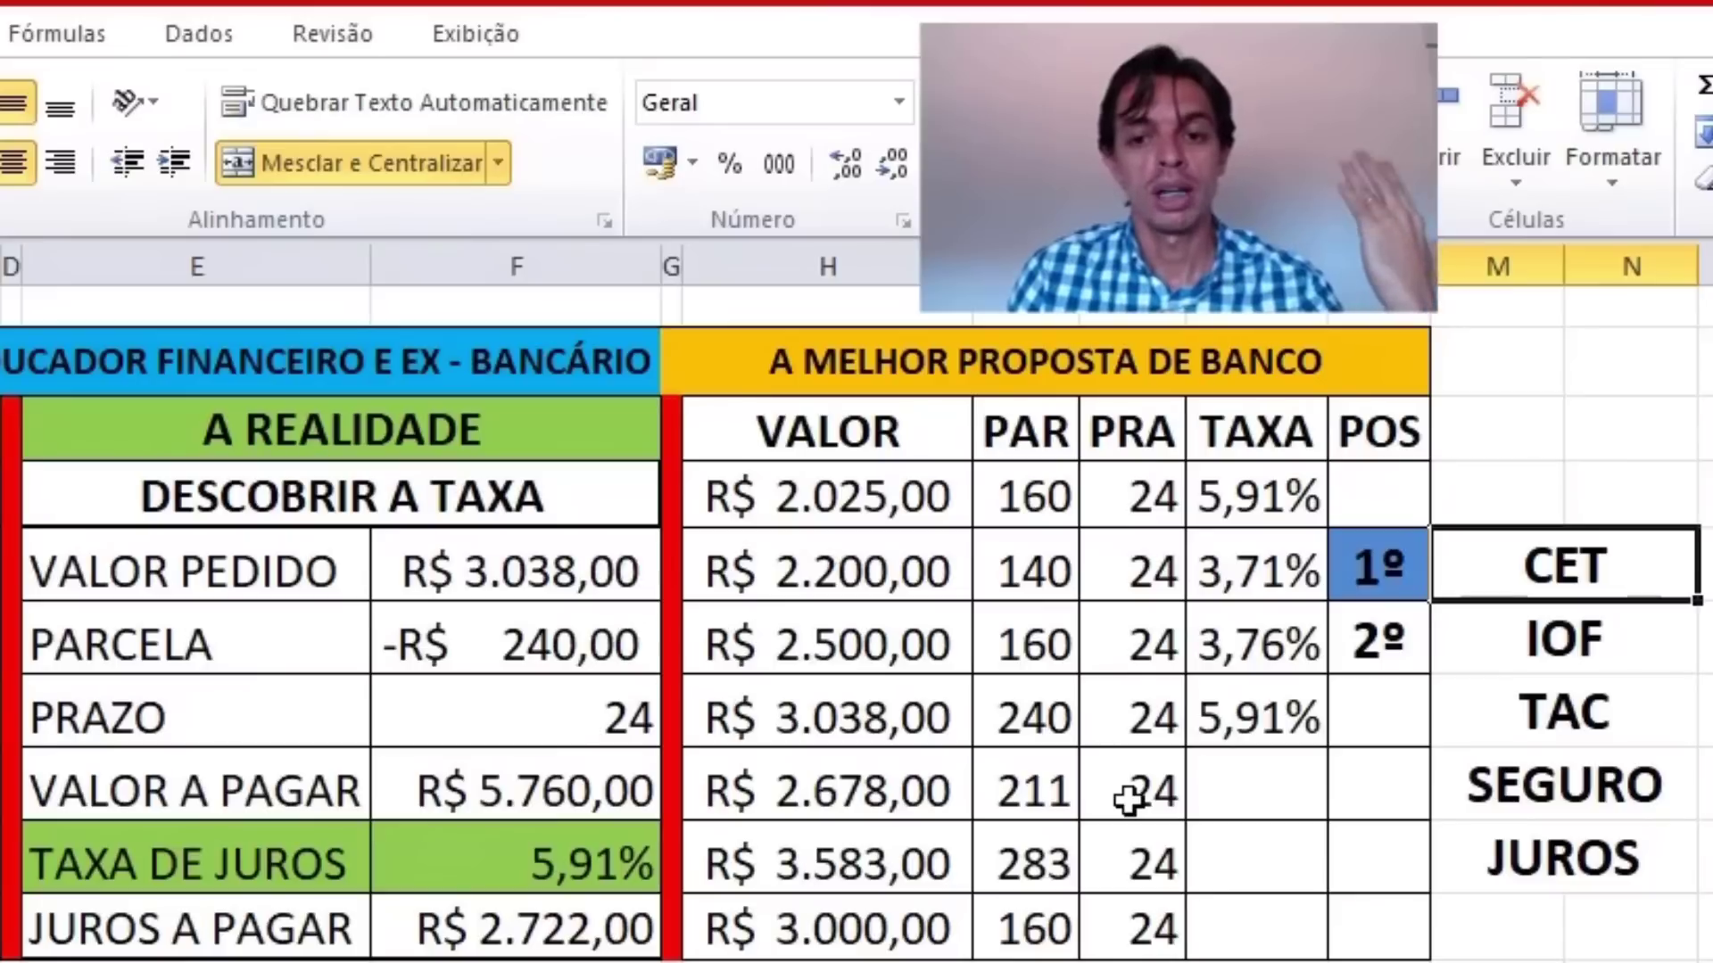
- Check the fifth proposal's figures and set the calculator's VALOR PEDIDO to 2678
left_click(1166, 799)
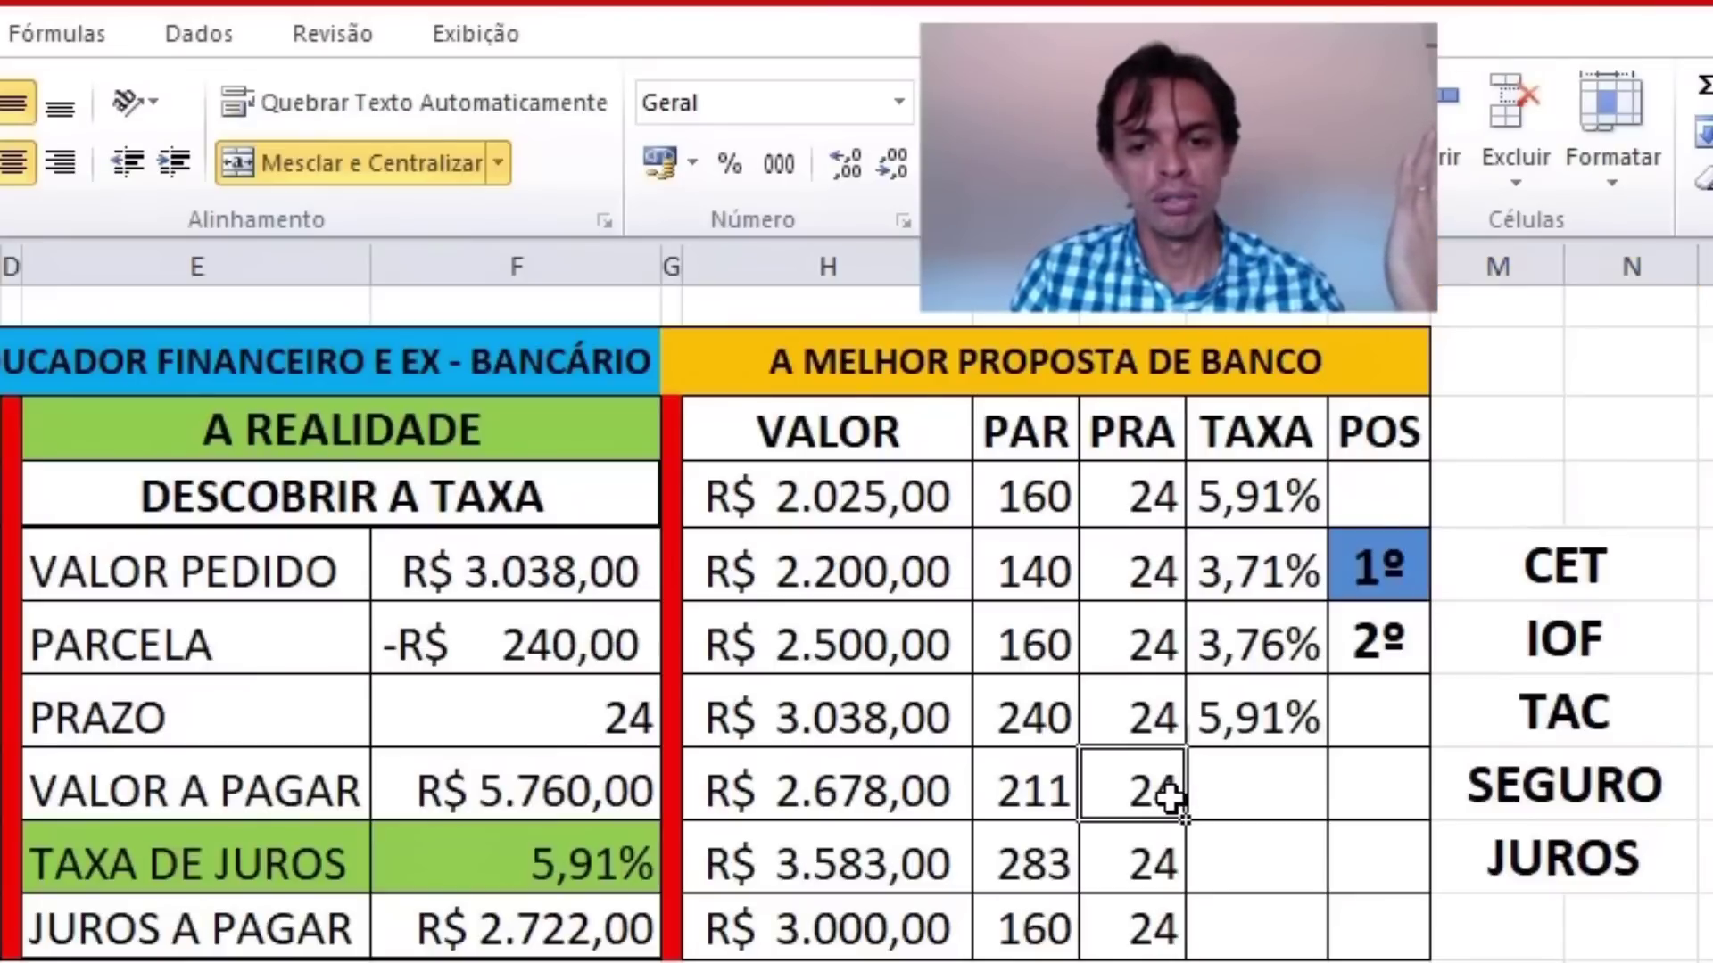
left_click(1035, 800)
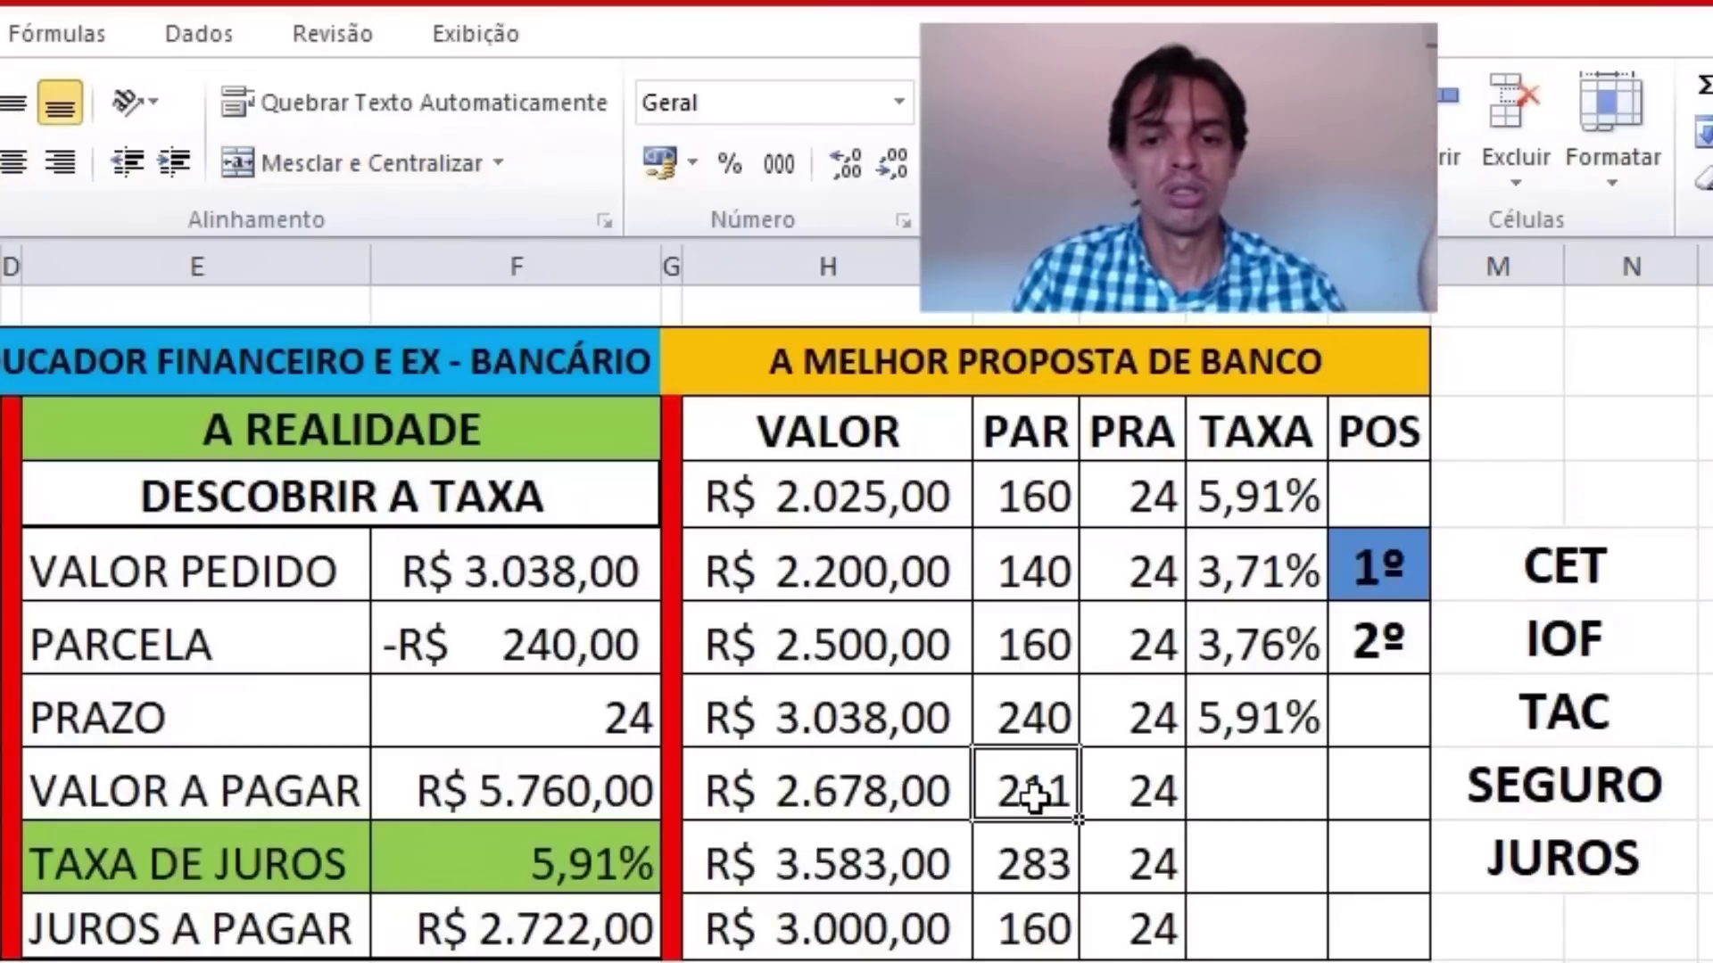
left_click(886, 808)
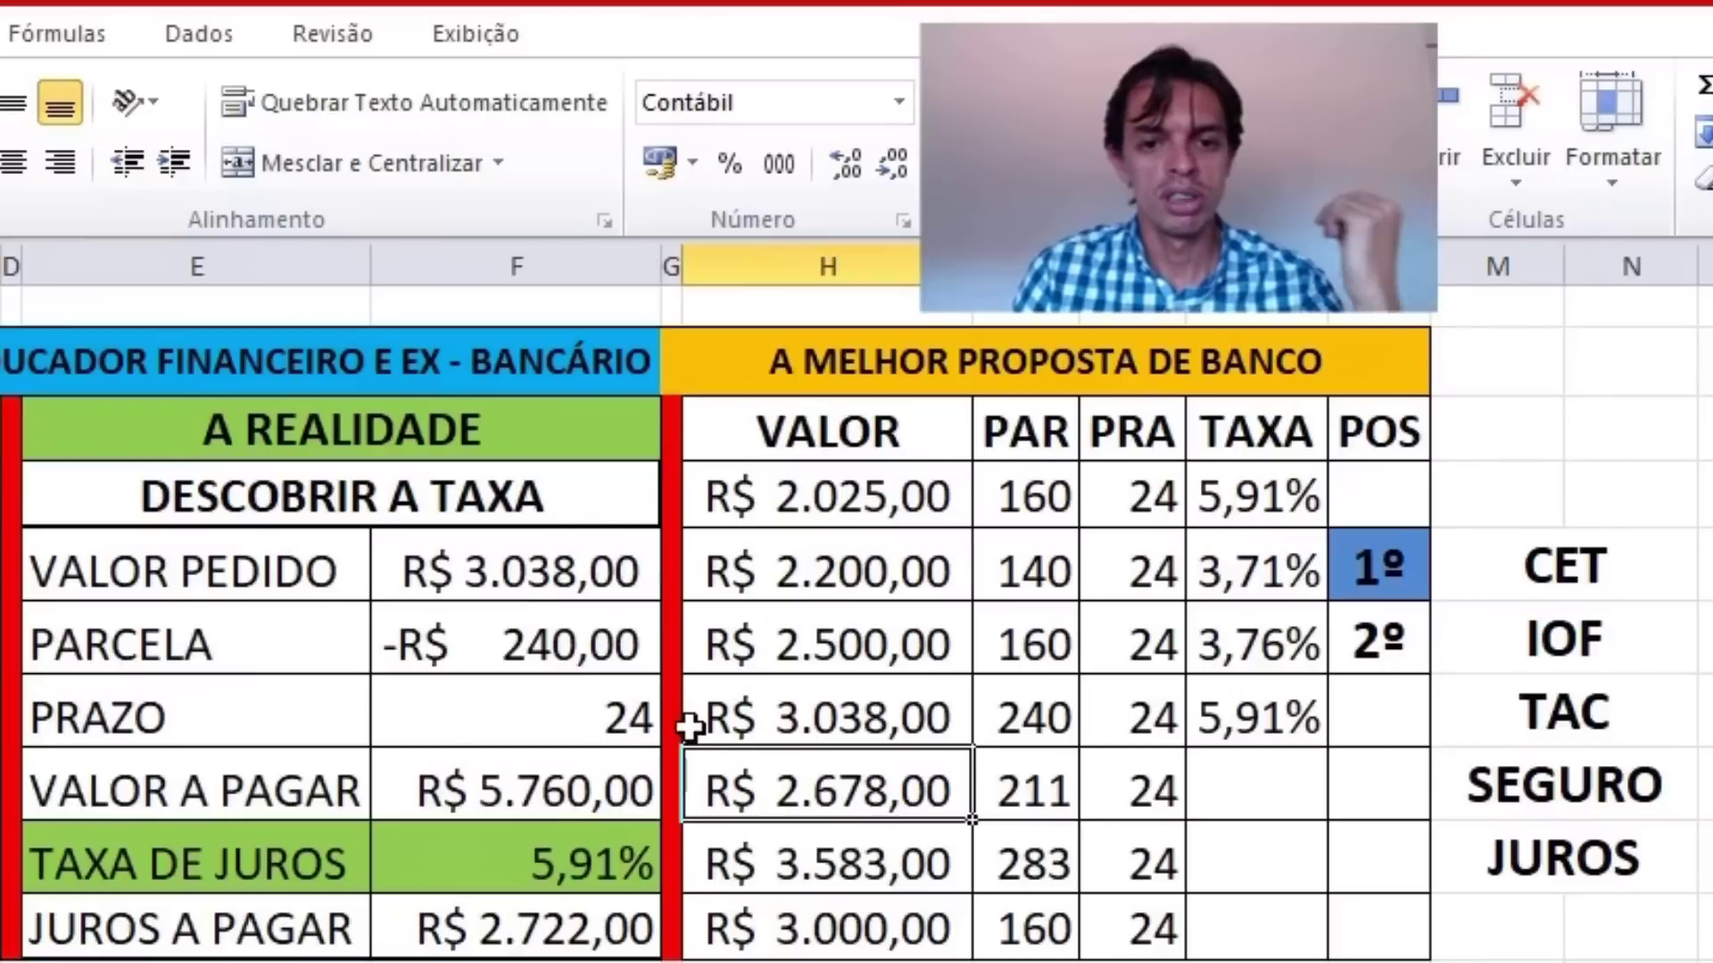
left_click(535, 591)
type("2")
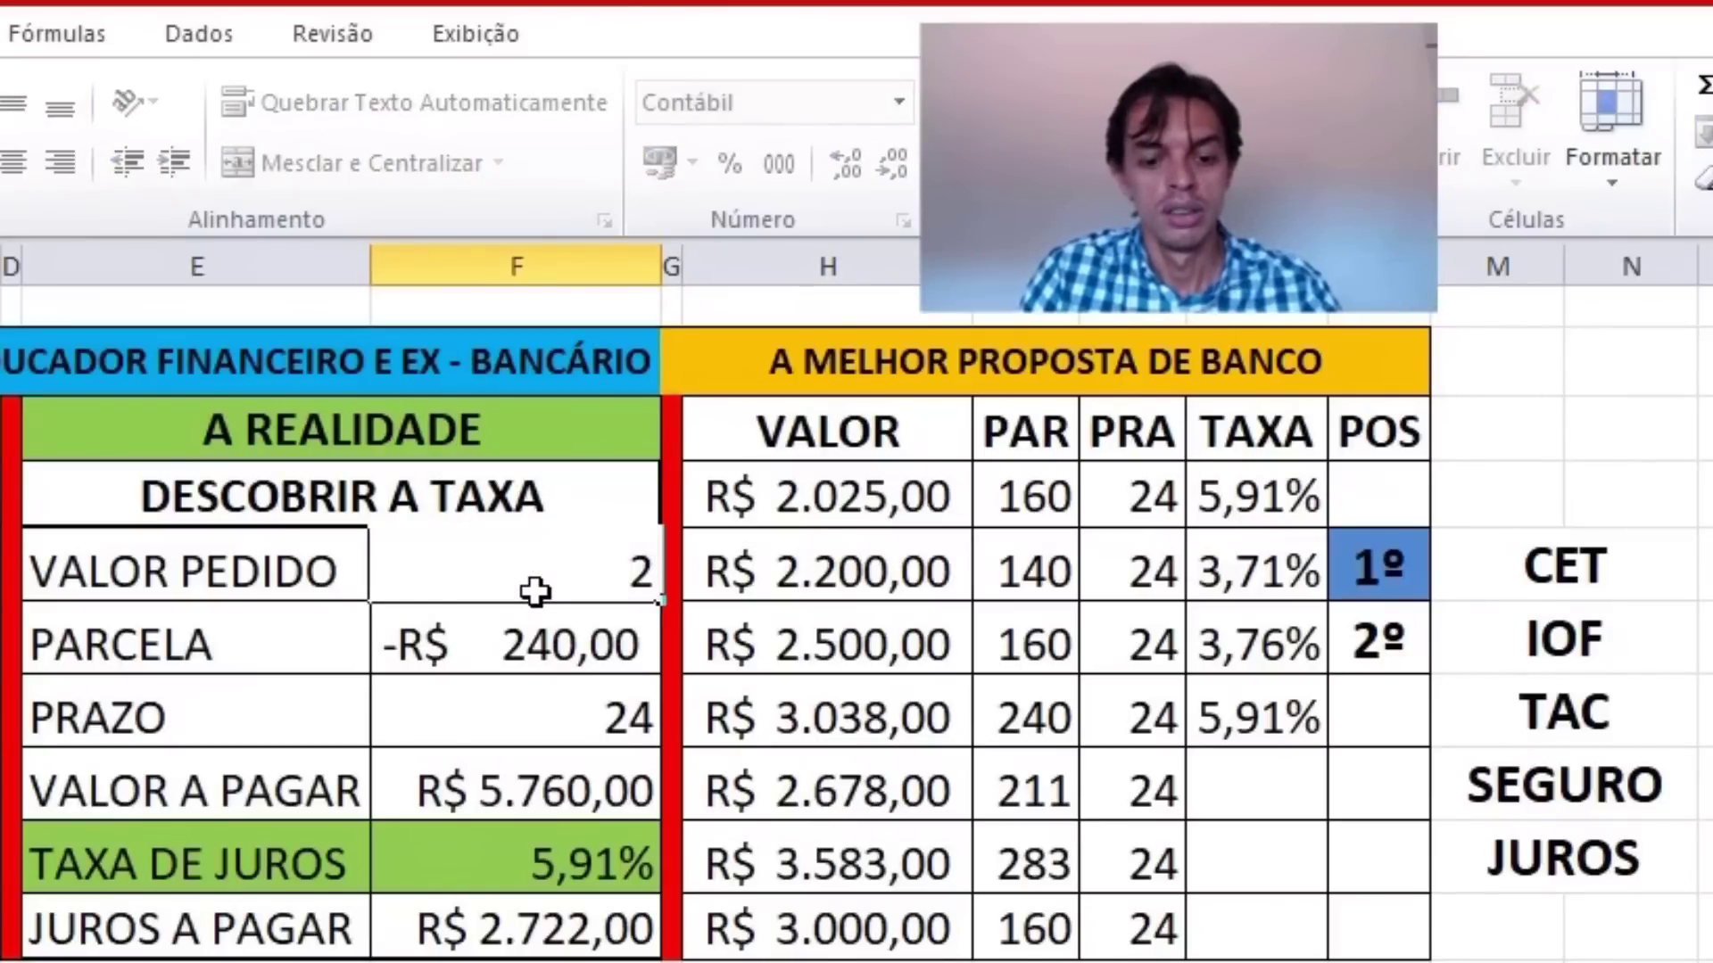
type("678")
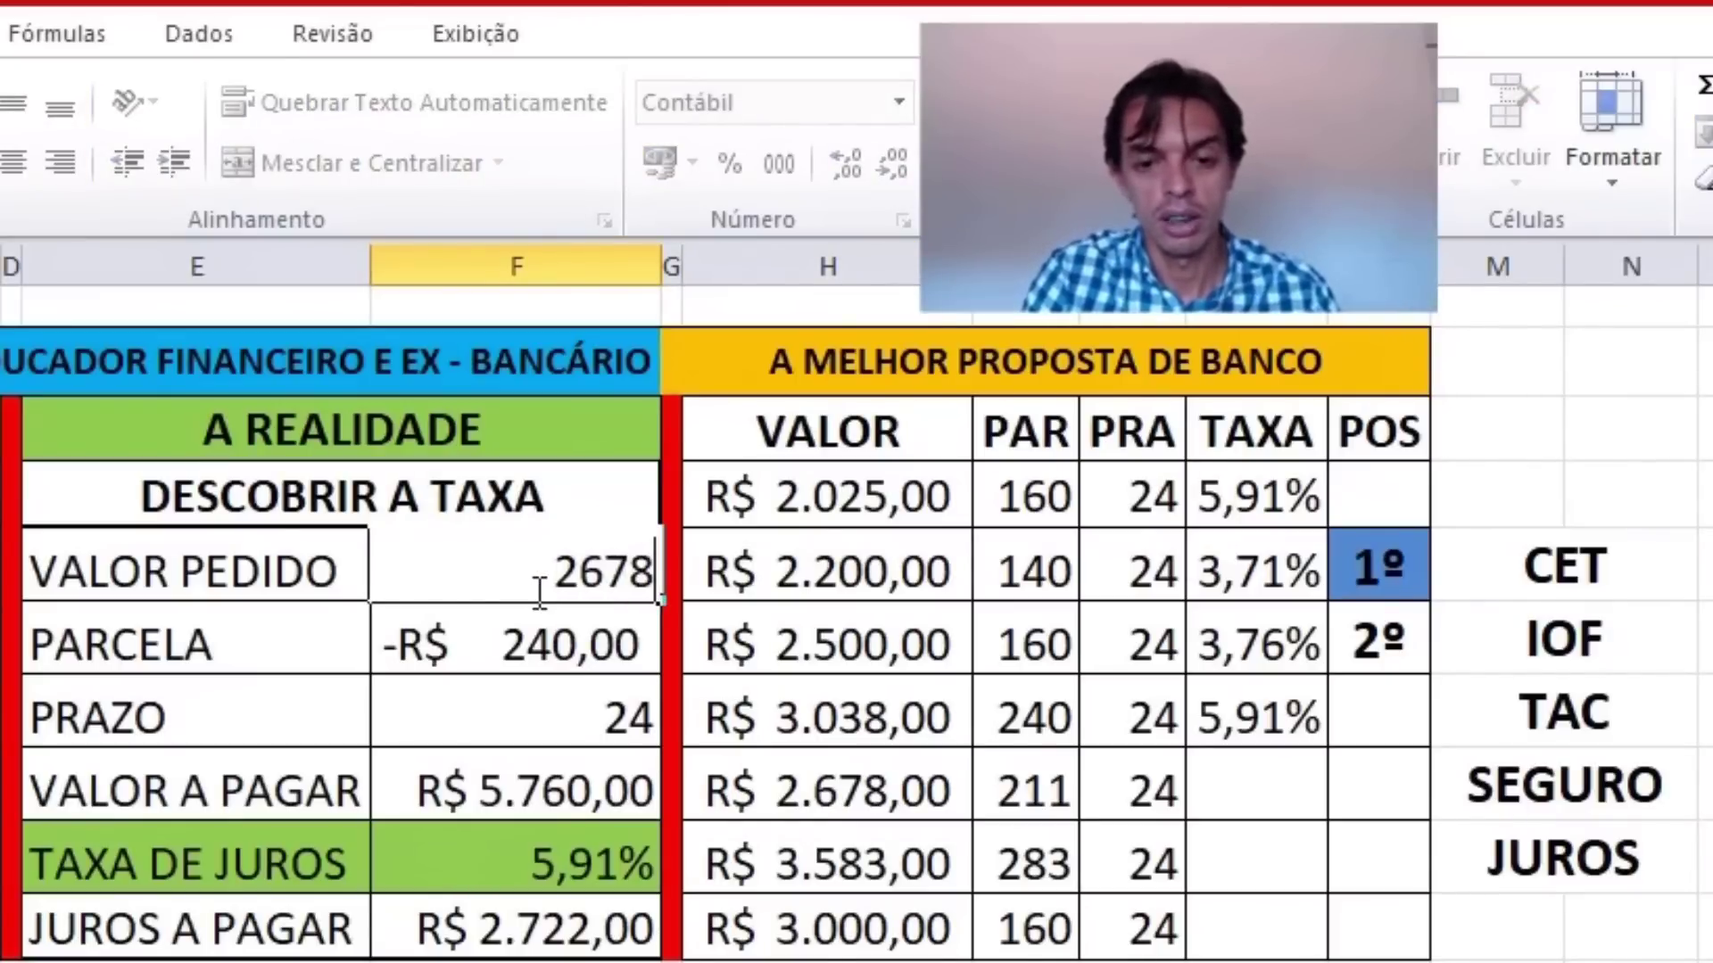
key("Return")
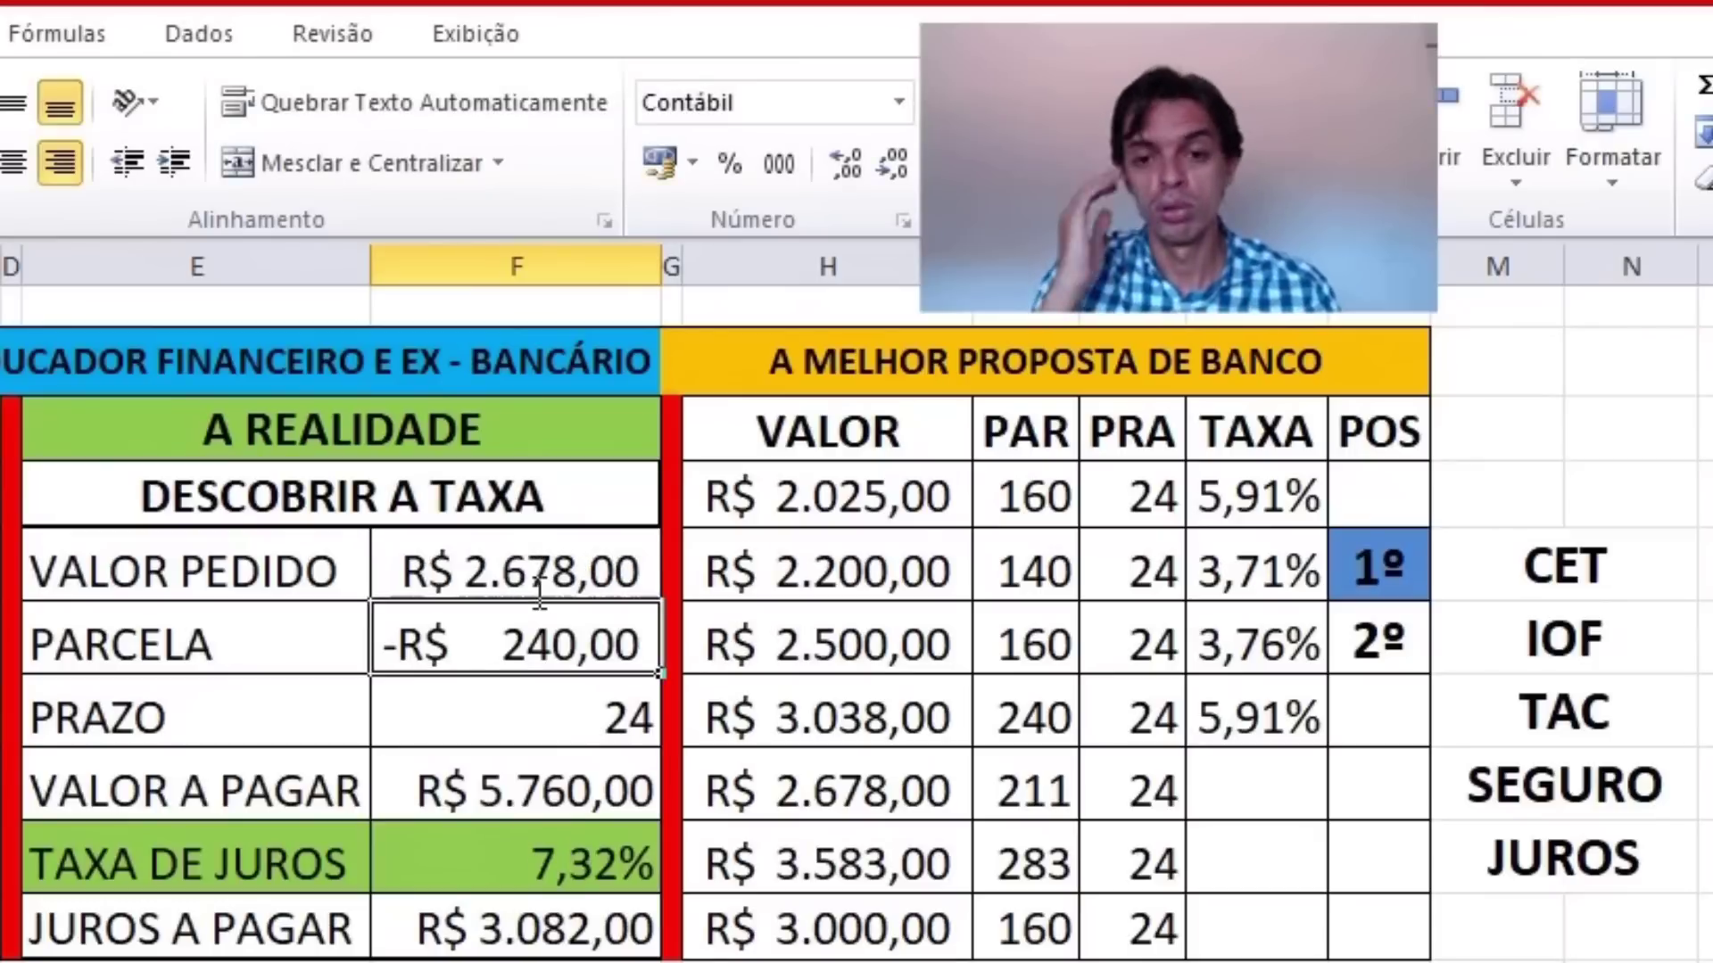
- Set the calculator's PARCELA to -211 for the fifth proposal
double_click(560, 635)
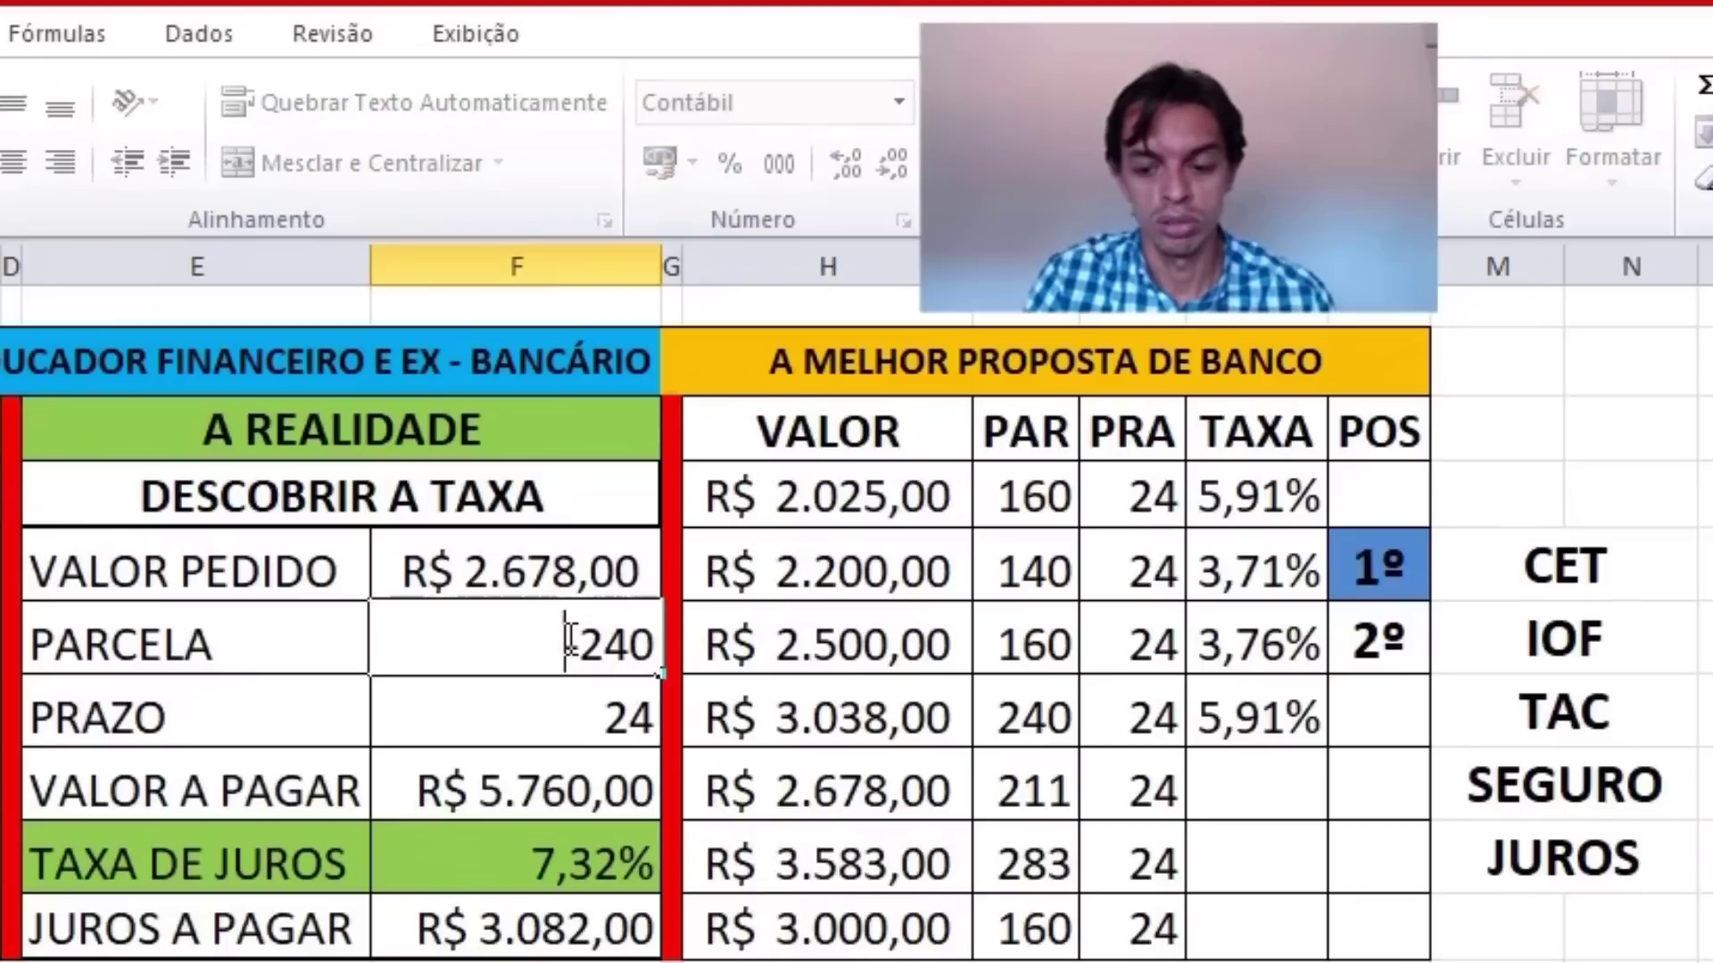
key("shift+Right")
key("shift+Right")
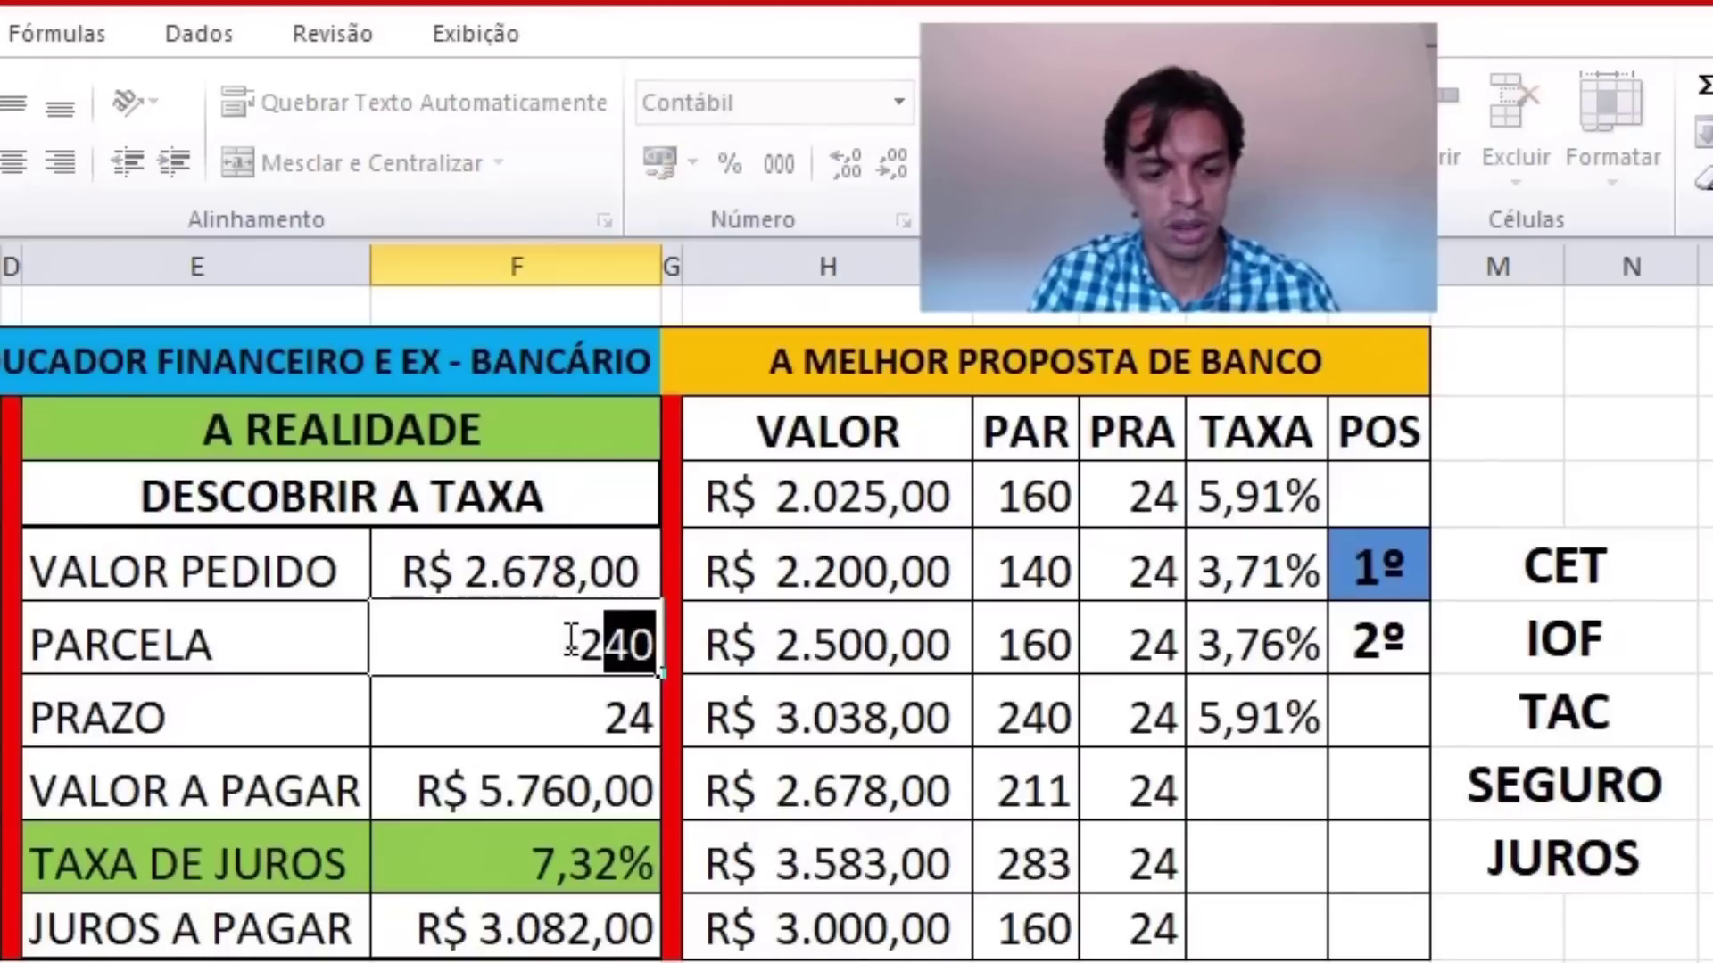
type("11")
key("Return")
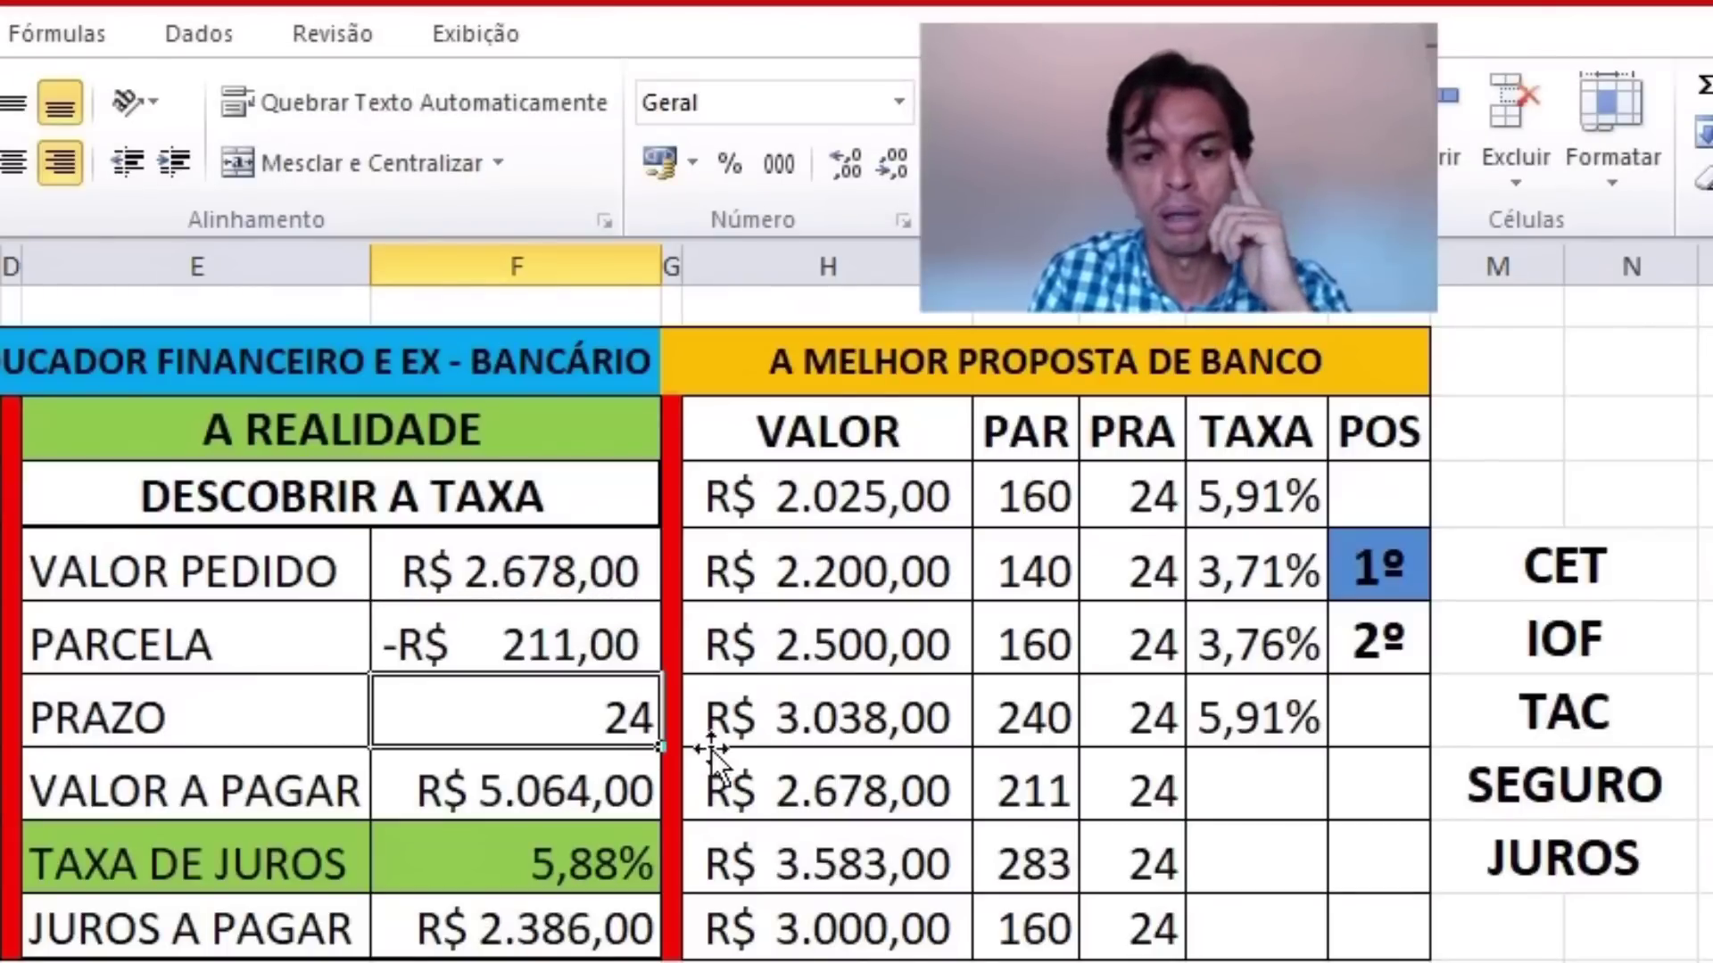
- Check the calculated TAXA DE JUROS against the CET note and record 5,88% in the fifth proposal's TAXA cell
left_click(572, 866)
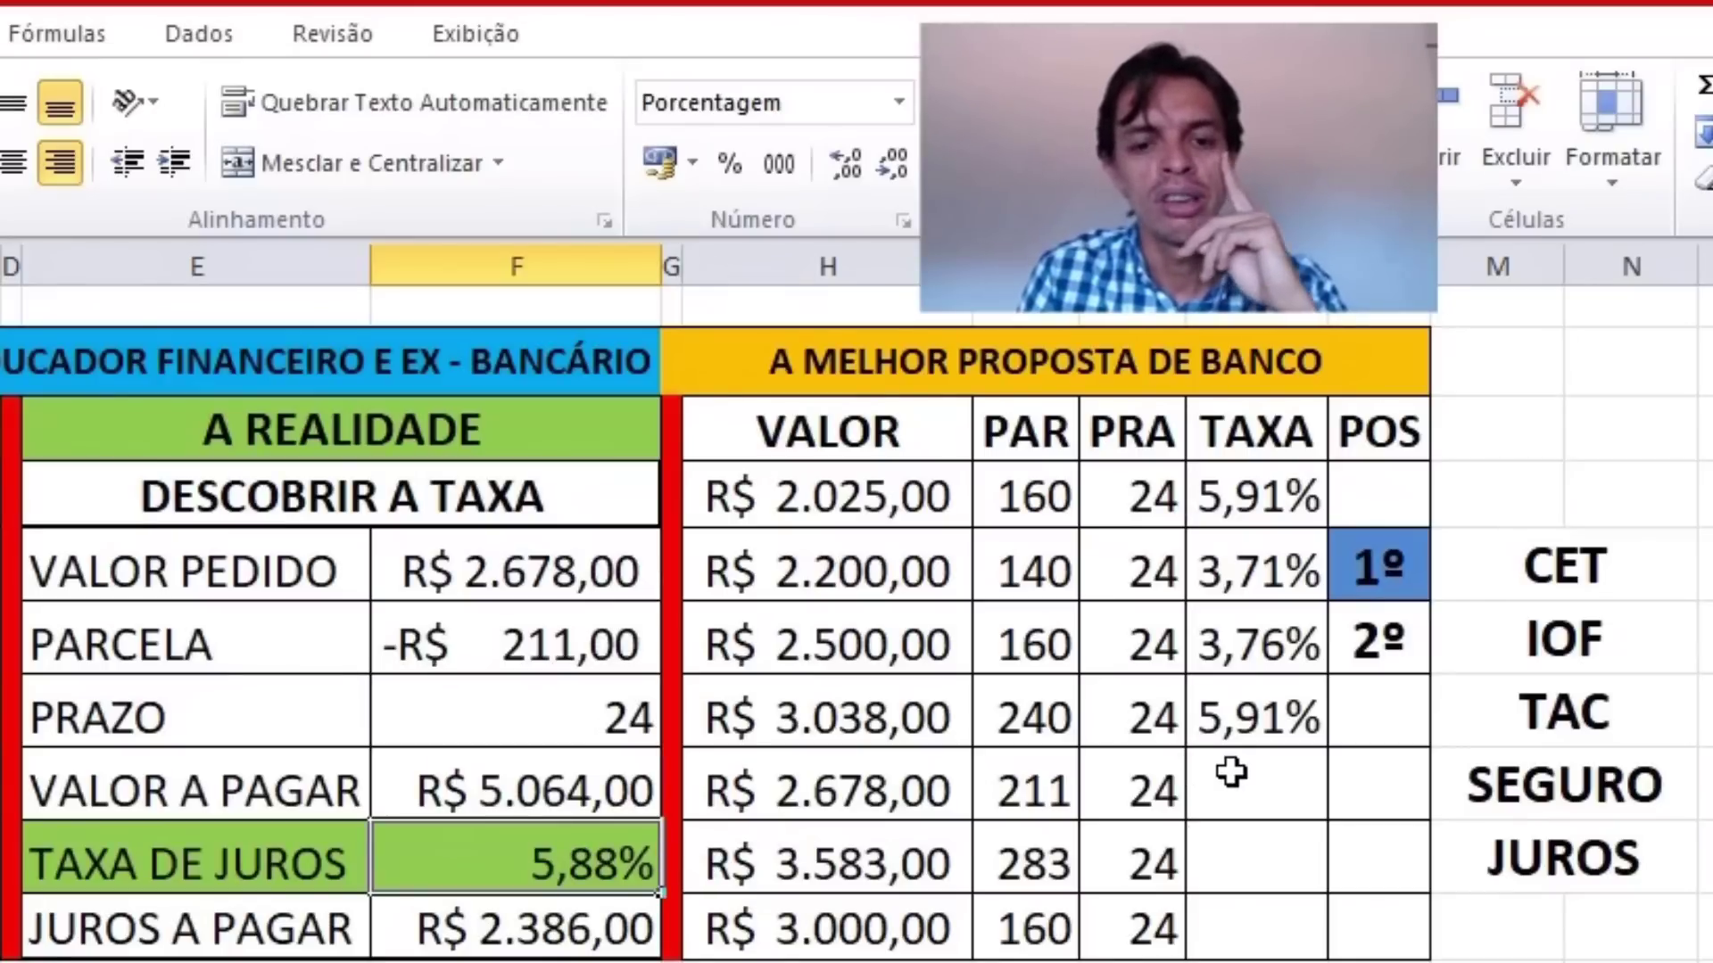
left_click(1574, 569)
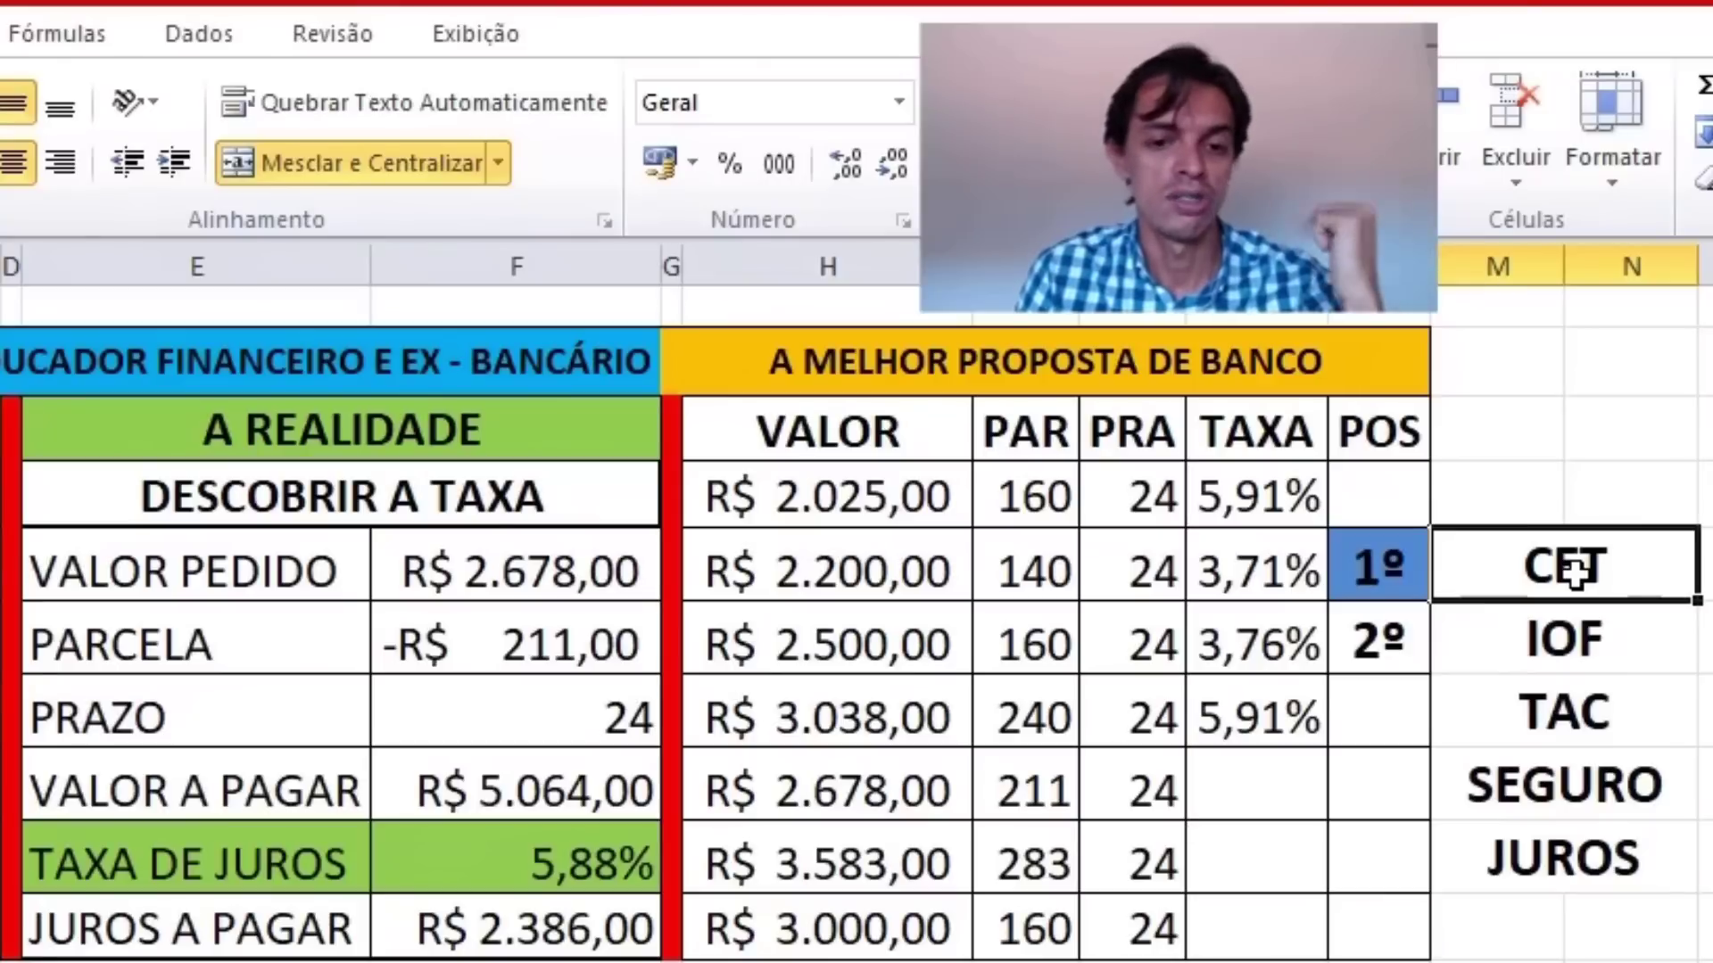
left_click(1257, 779)
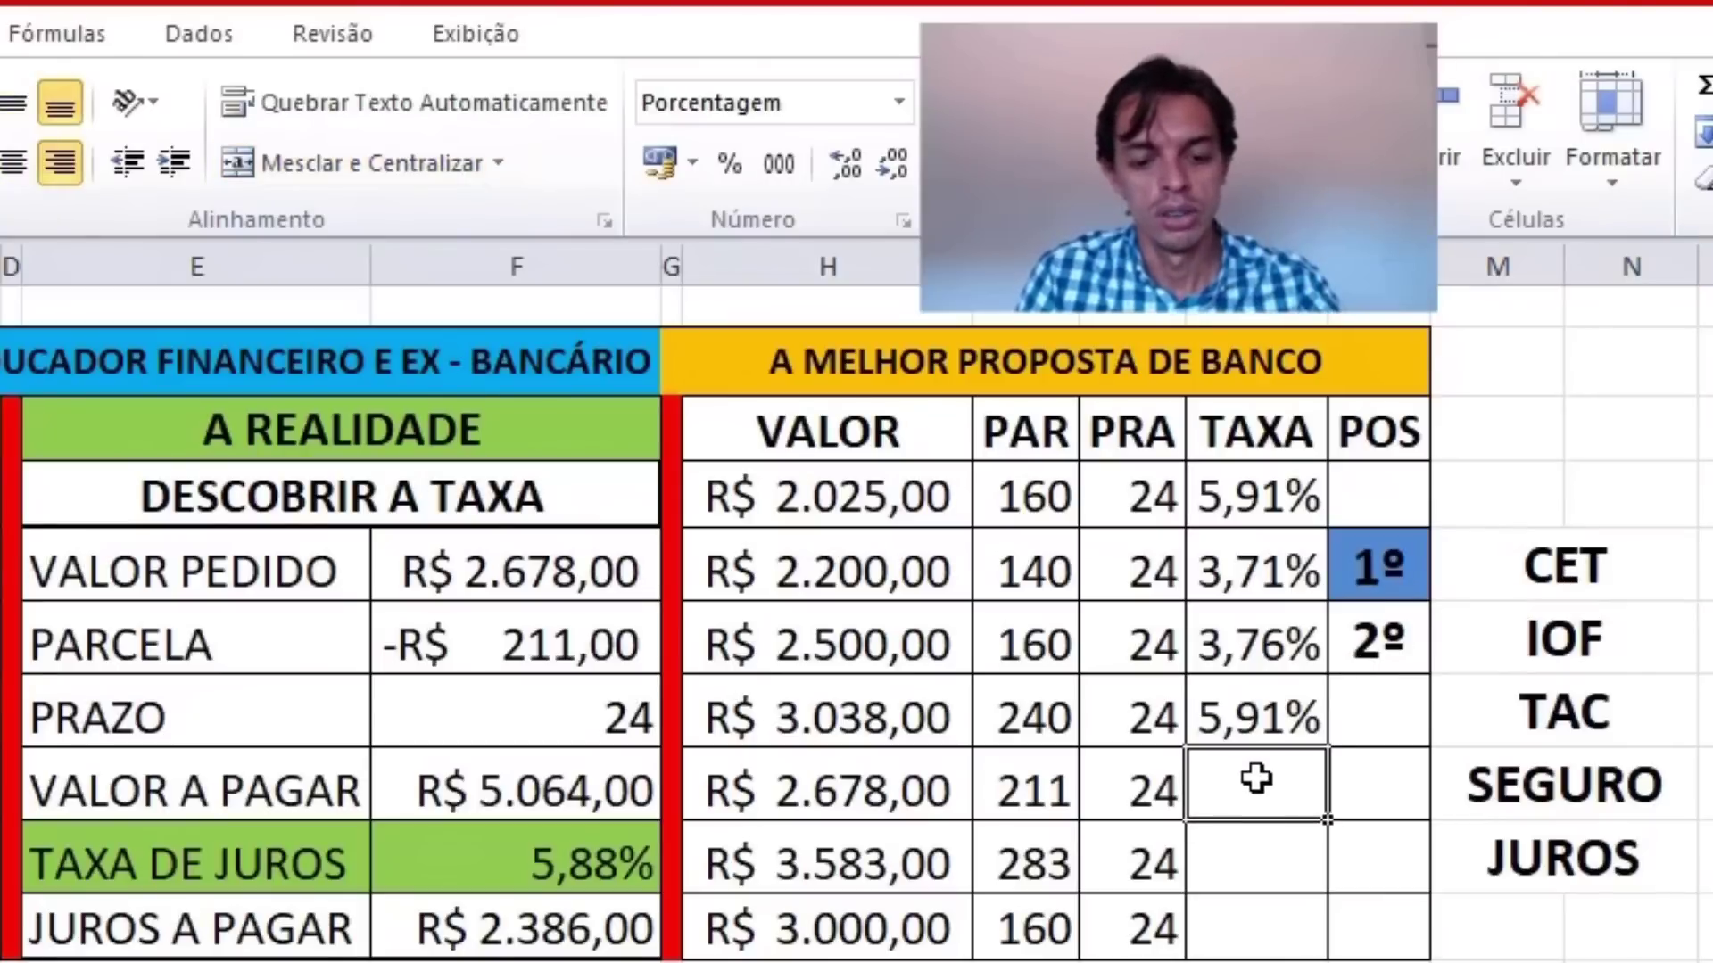
type("5,88")
key("Return")
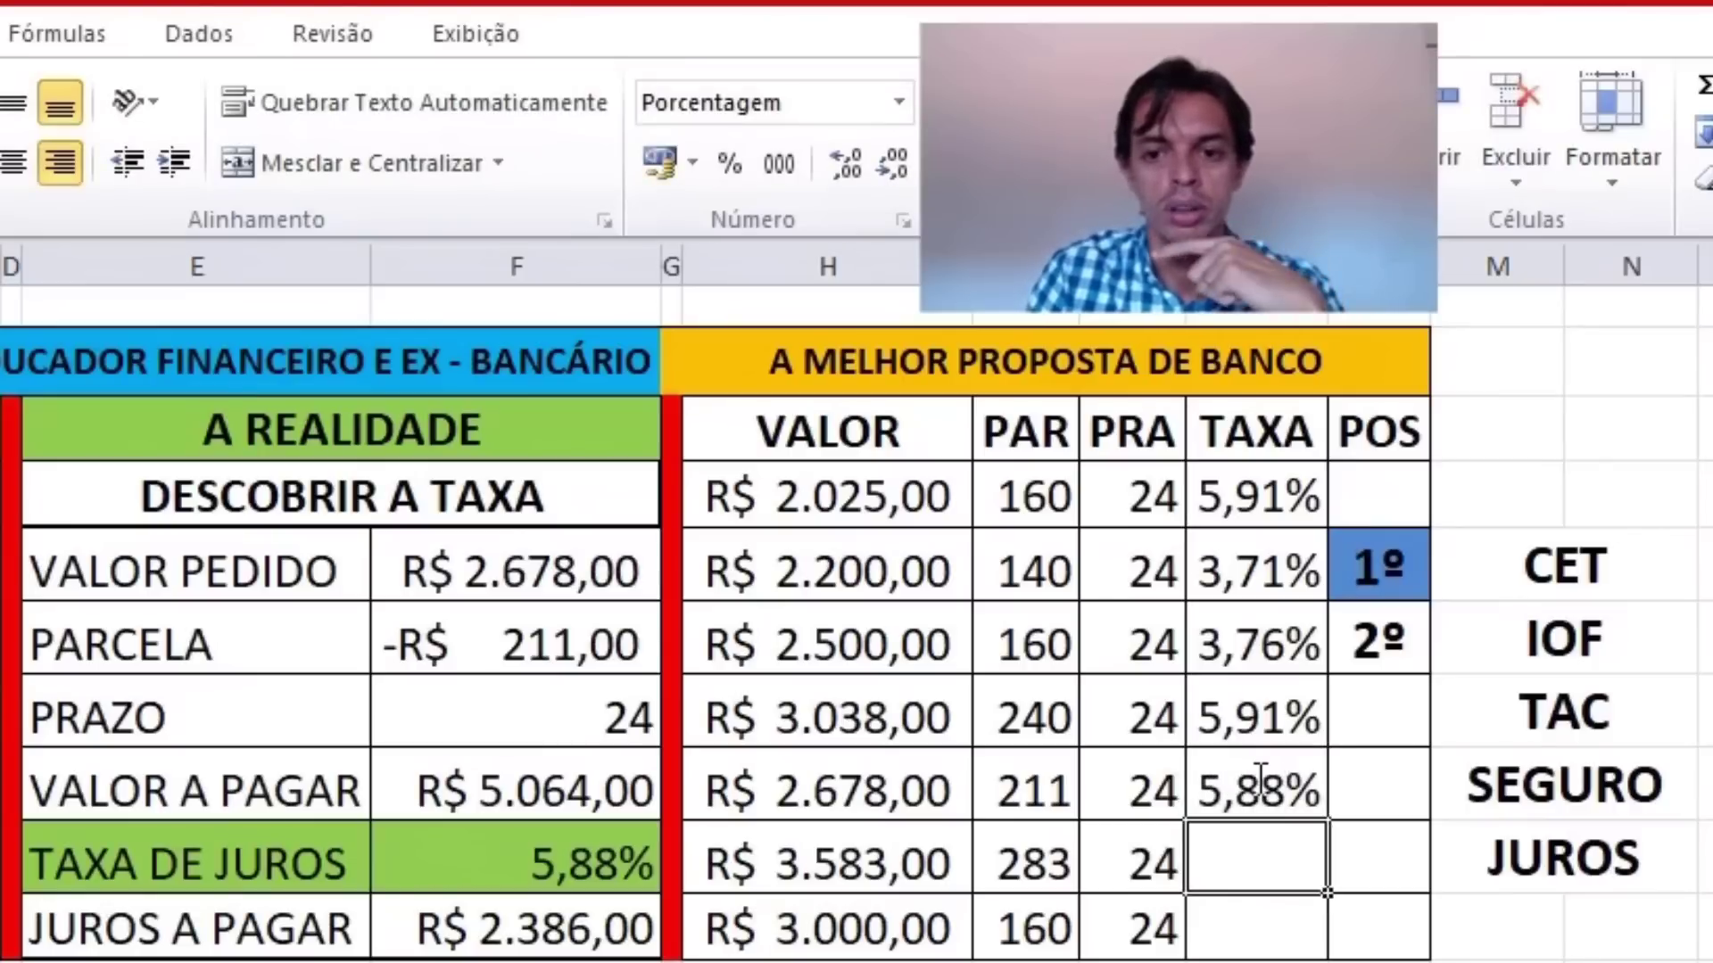
- Copy the formatted 2º ranking from the third proposal into the fifth proposal's POS cell
left_click(1380, 781)
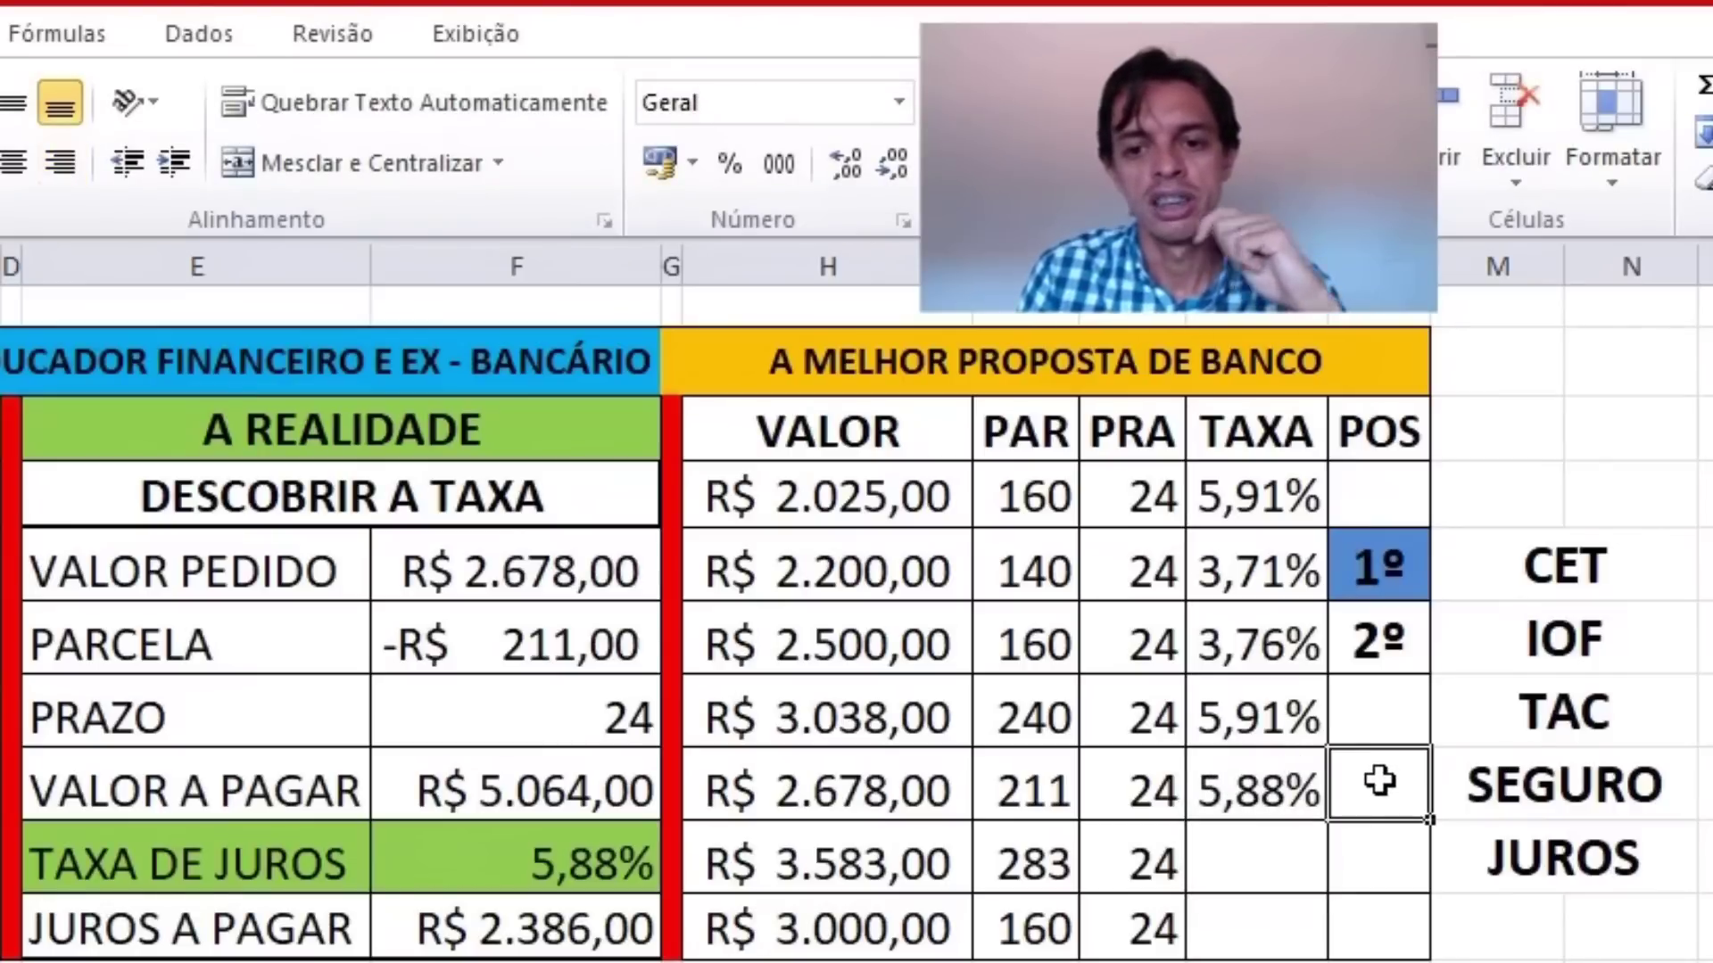
type("3")
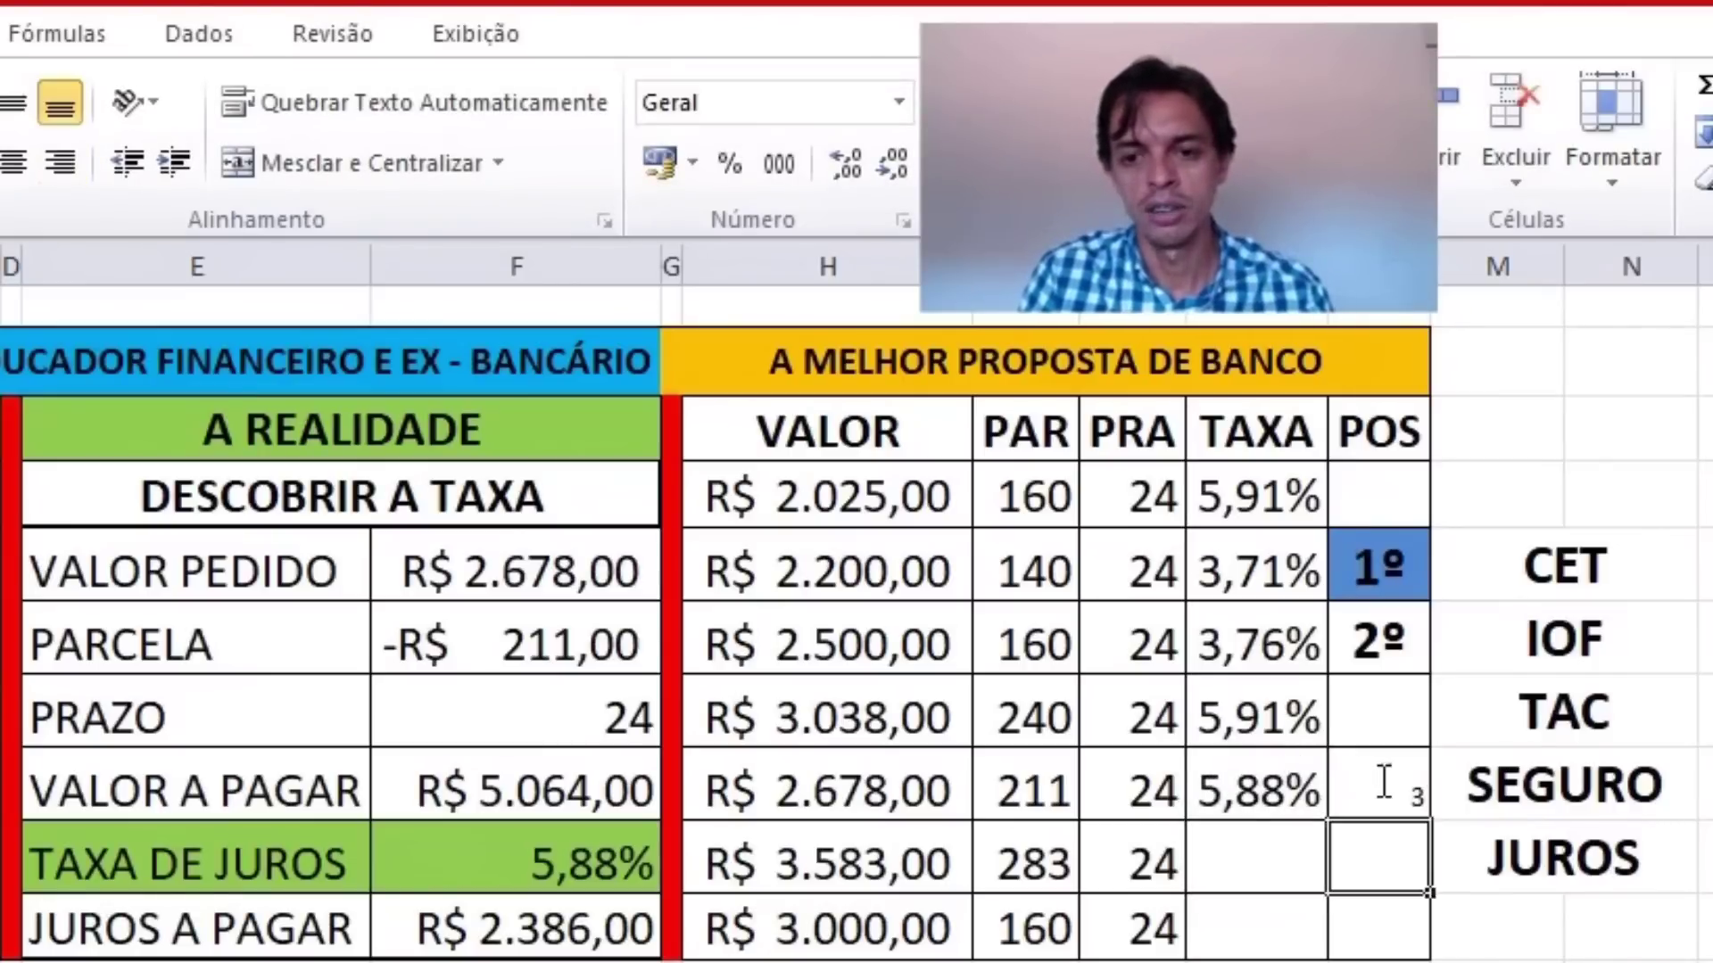
key("Up")
key("Up")
key("ctrl+c")
left_click(1380, 780)
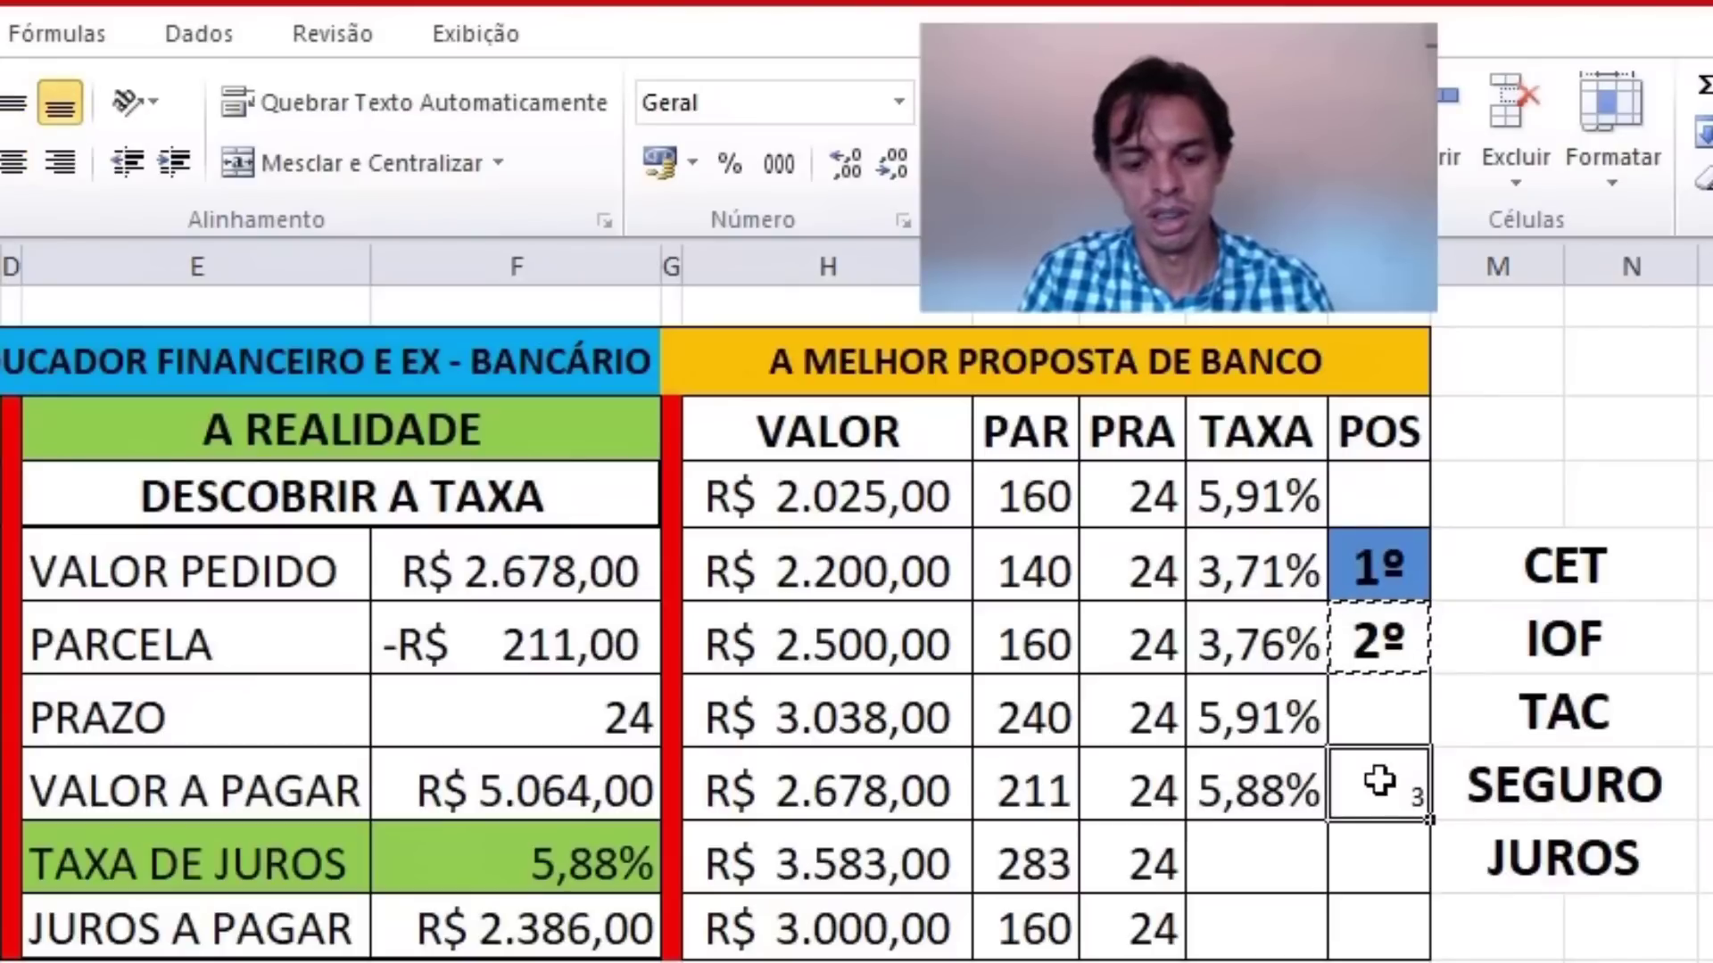
key("ctrl+v")
key("Escape")
- Copy the formatted ranking from the fifth proposal's POS cell to the first proposal's POS cell
key("Up")
key("Up")
key("Up")
key("Up")
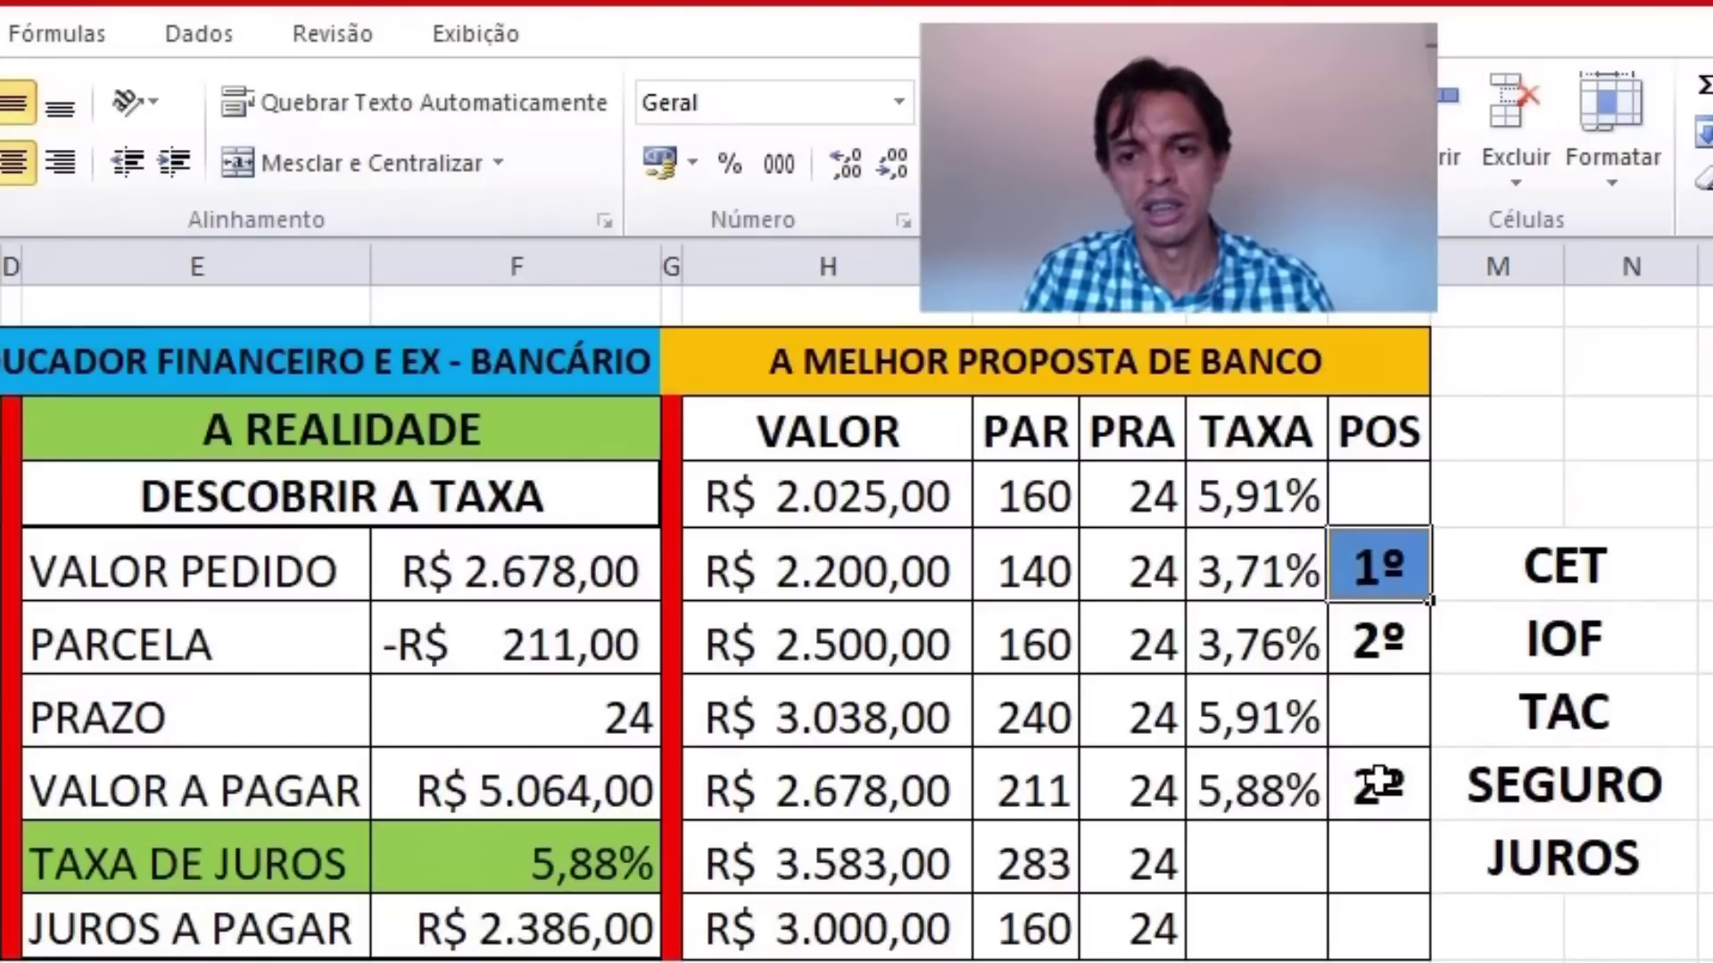
key("Down")
key("Down")
key("Down")
key("Down")
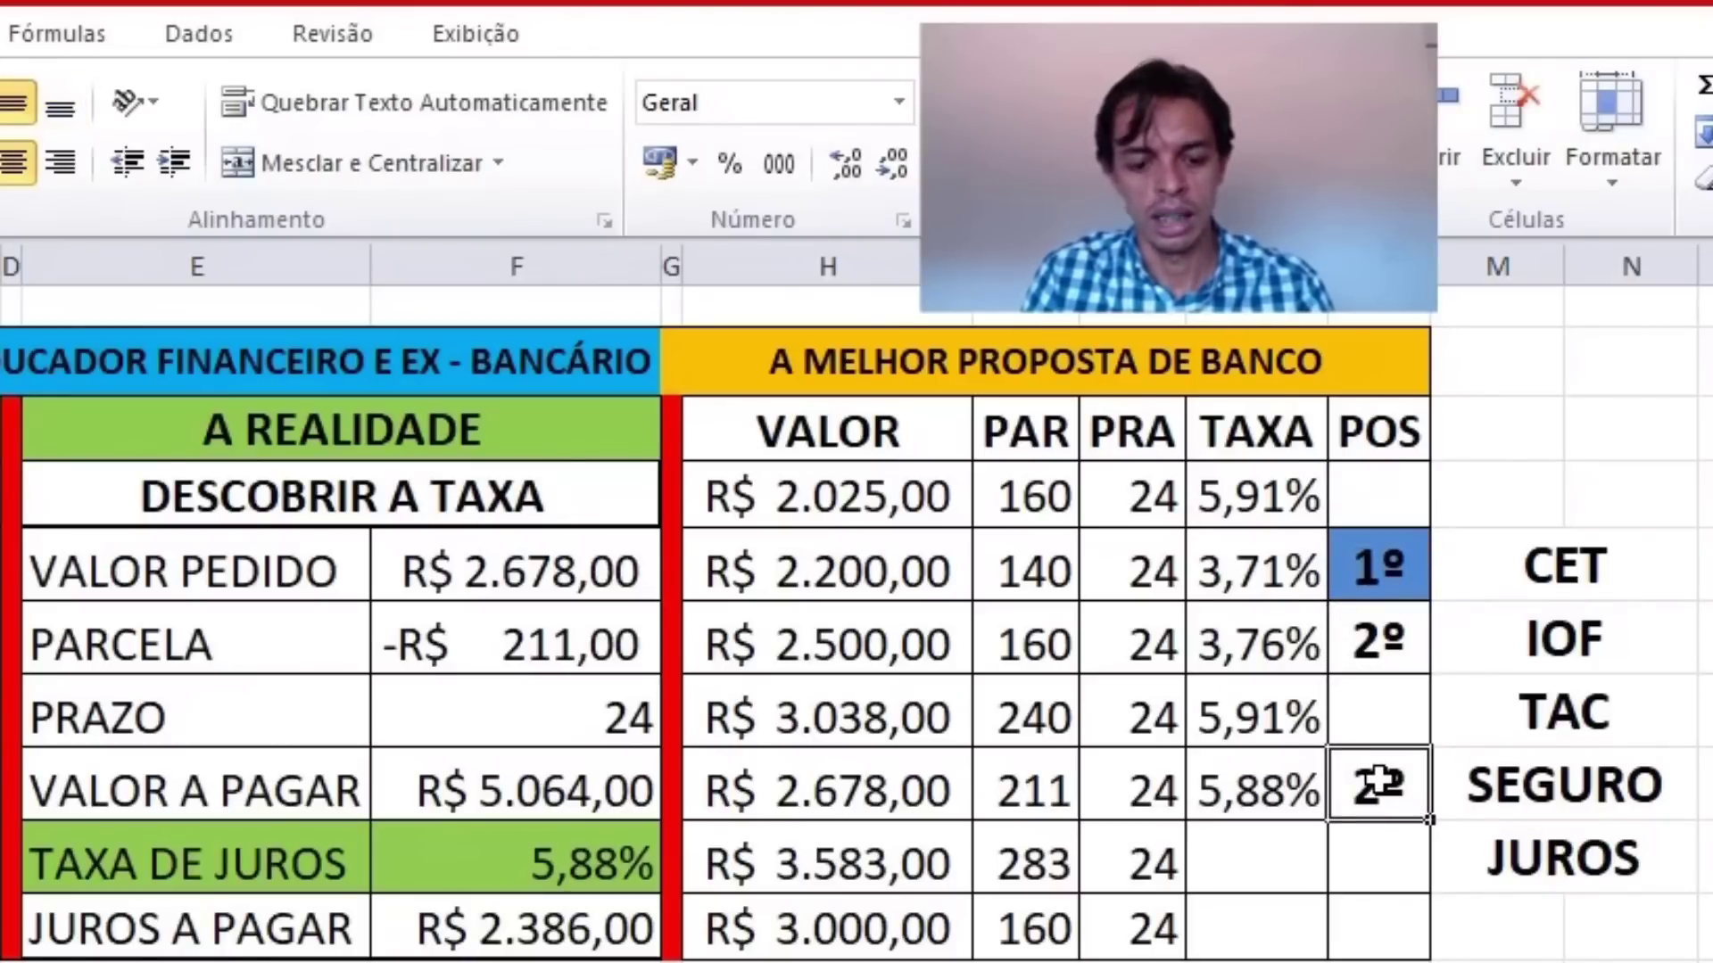
key("ctrl+c")
key("Up")
key("Up")
key("Up")
key("Up")
key("ctrl+v")
- Change the first proposal's ranking in the POS column to 4º
key("Down")
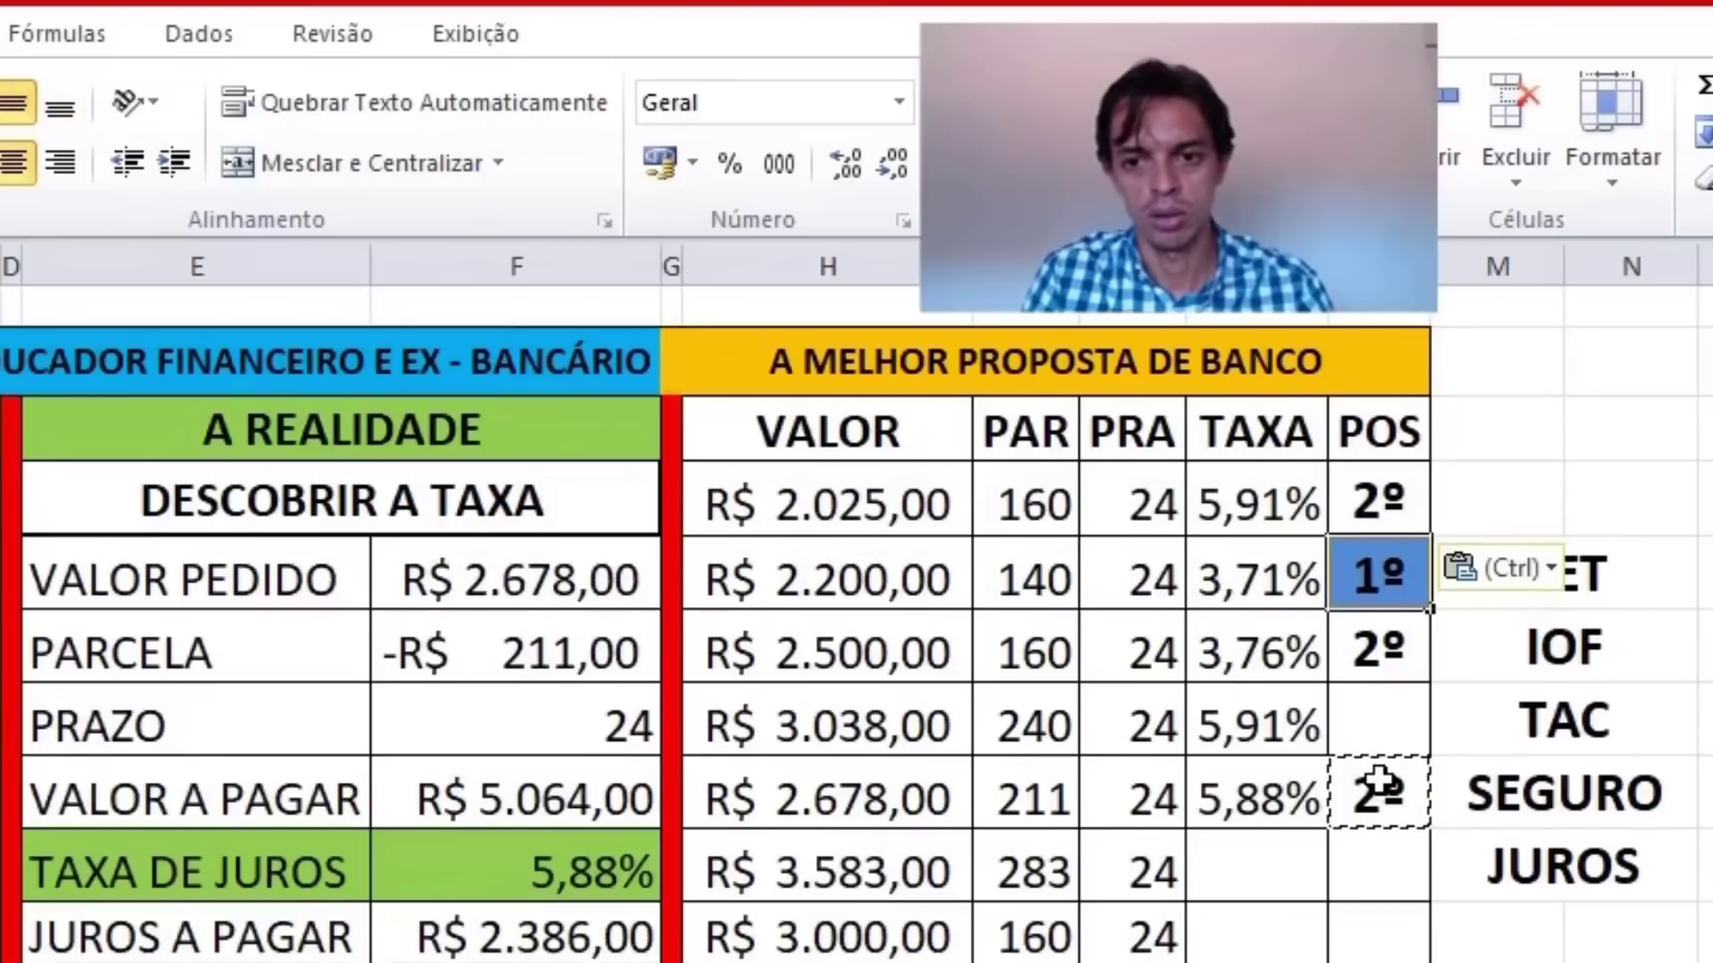
key("Up")
type("4º")
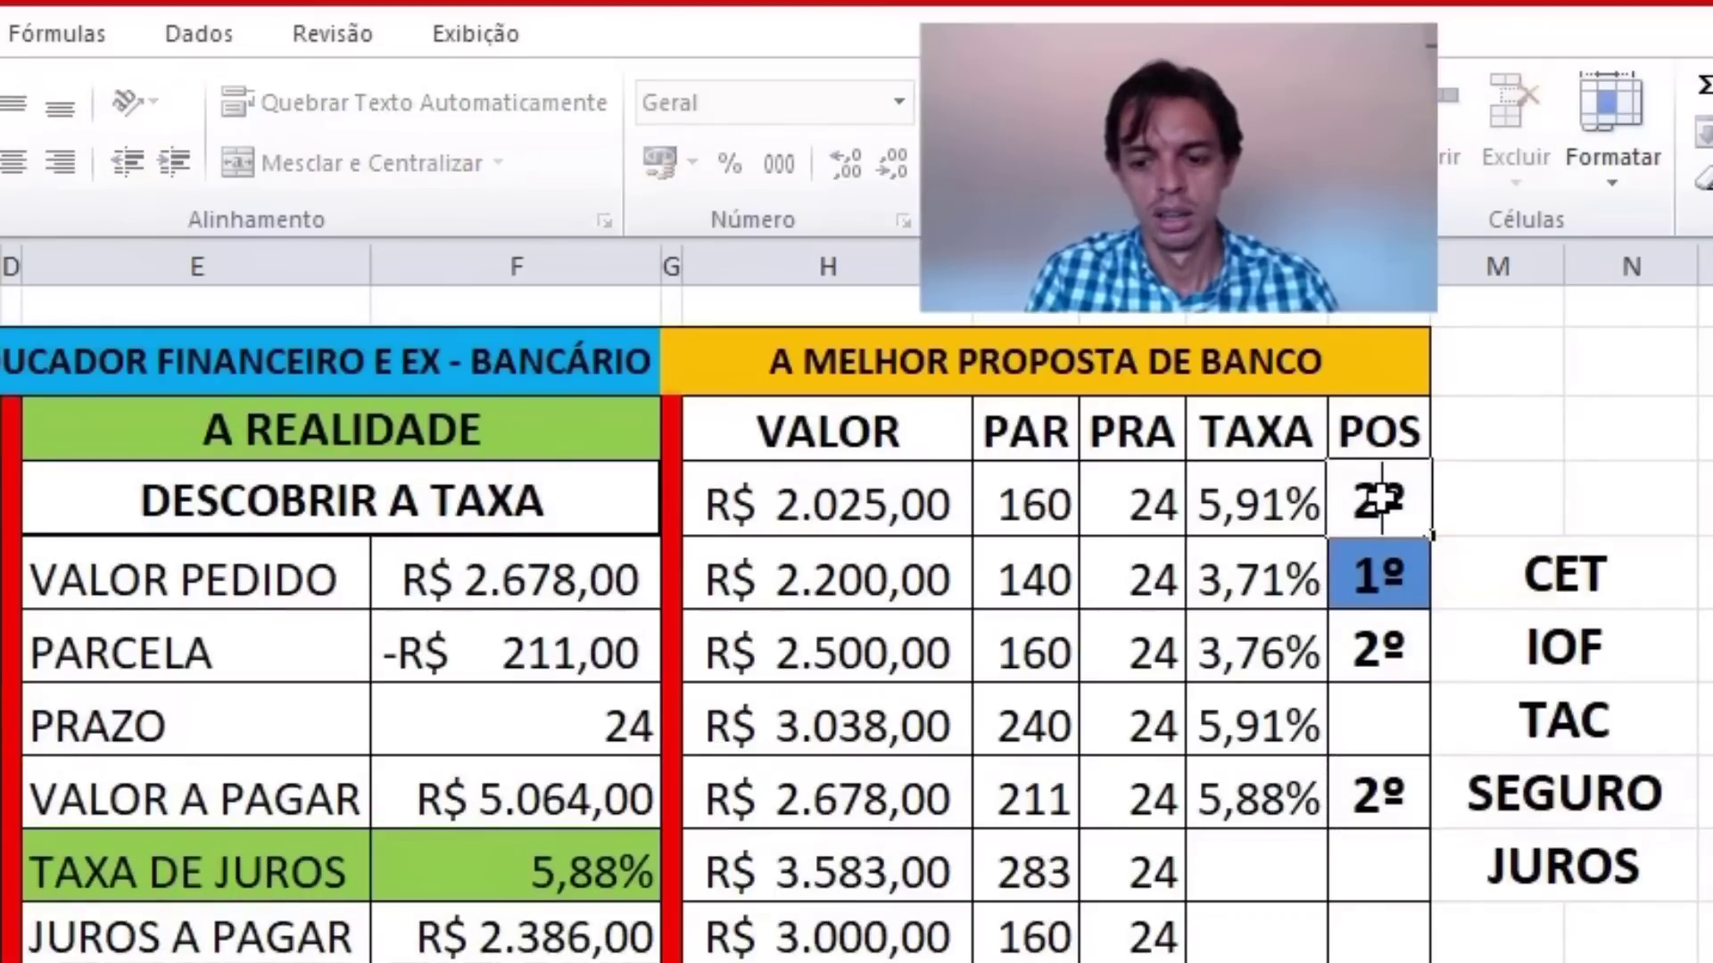
key("Return")
- Copy the formatted ranking from the fifth proposal's POS cell to the fourth proposal's POS cell
key("Down")
key("Down")
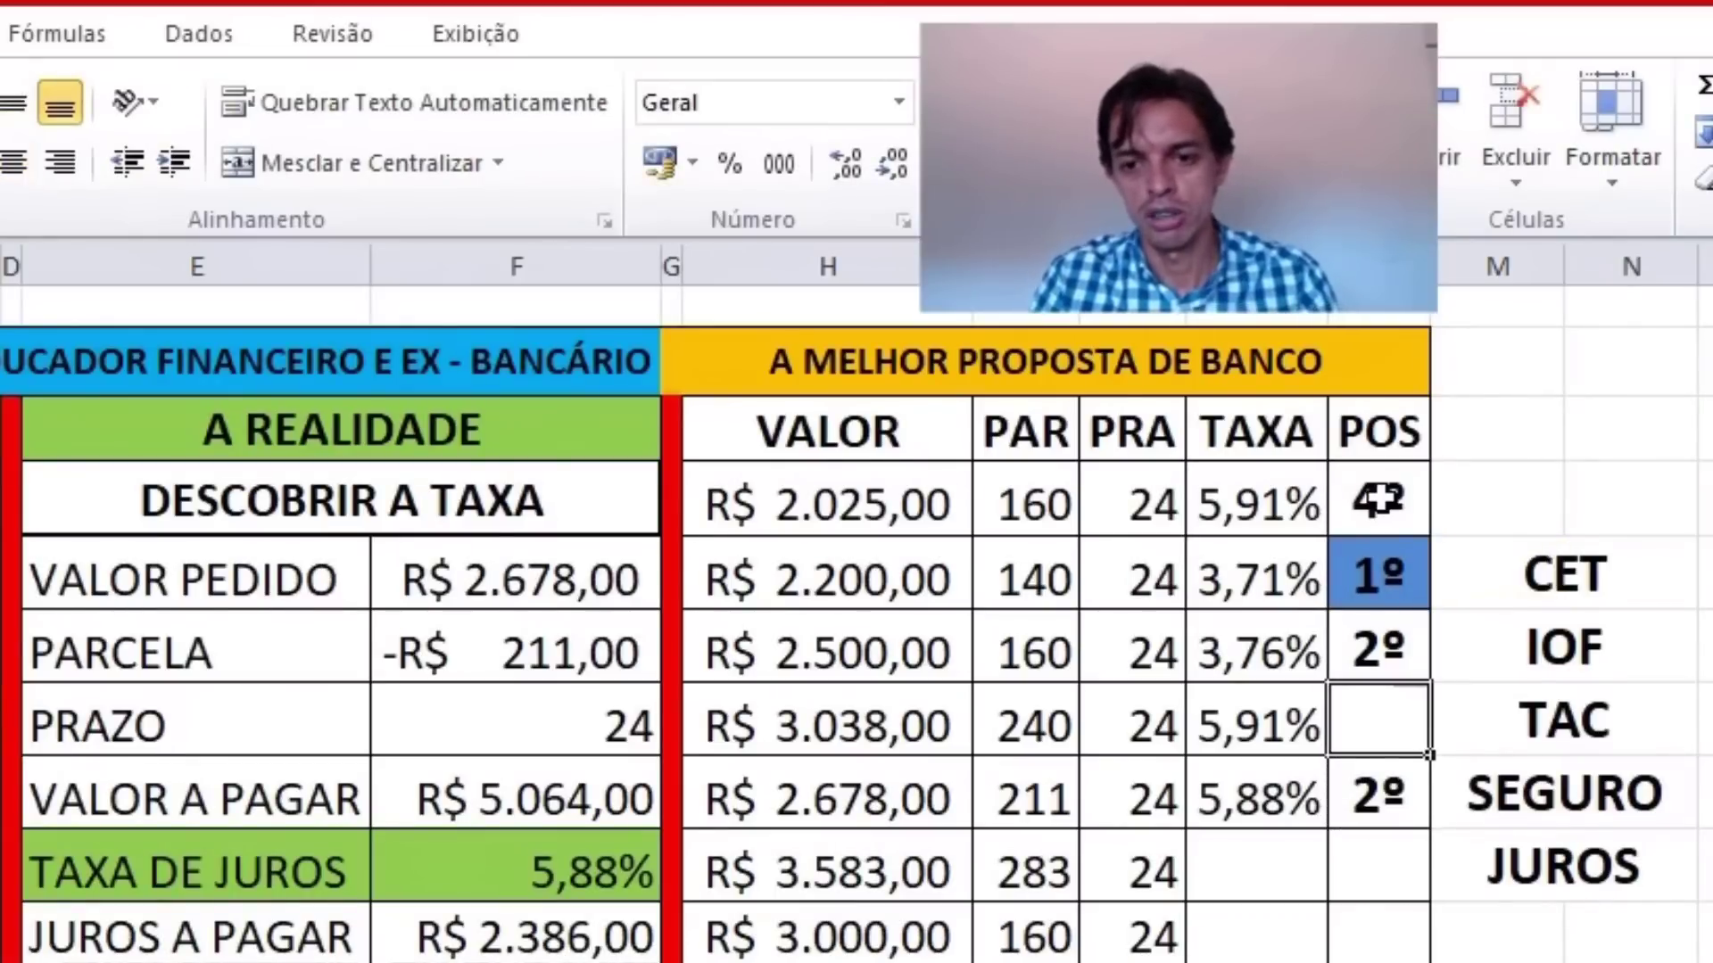
key("Down")
key("ctrl+c")
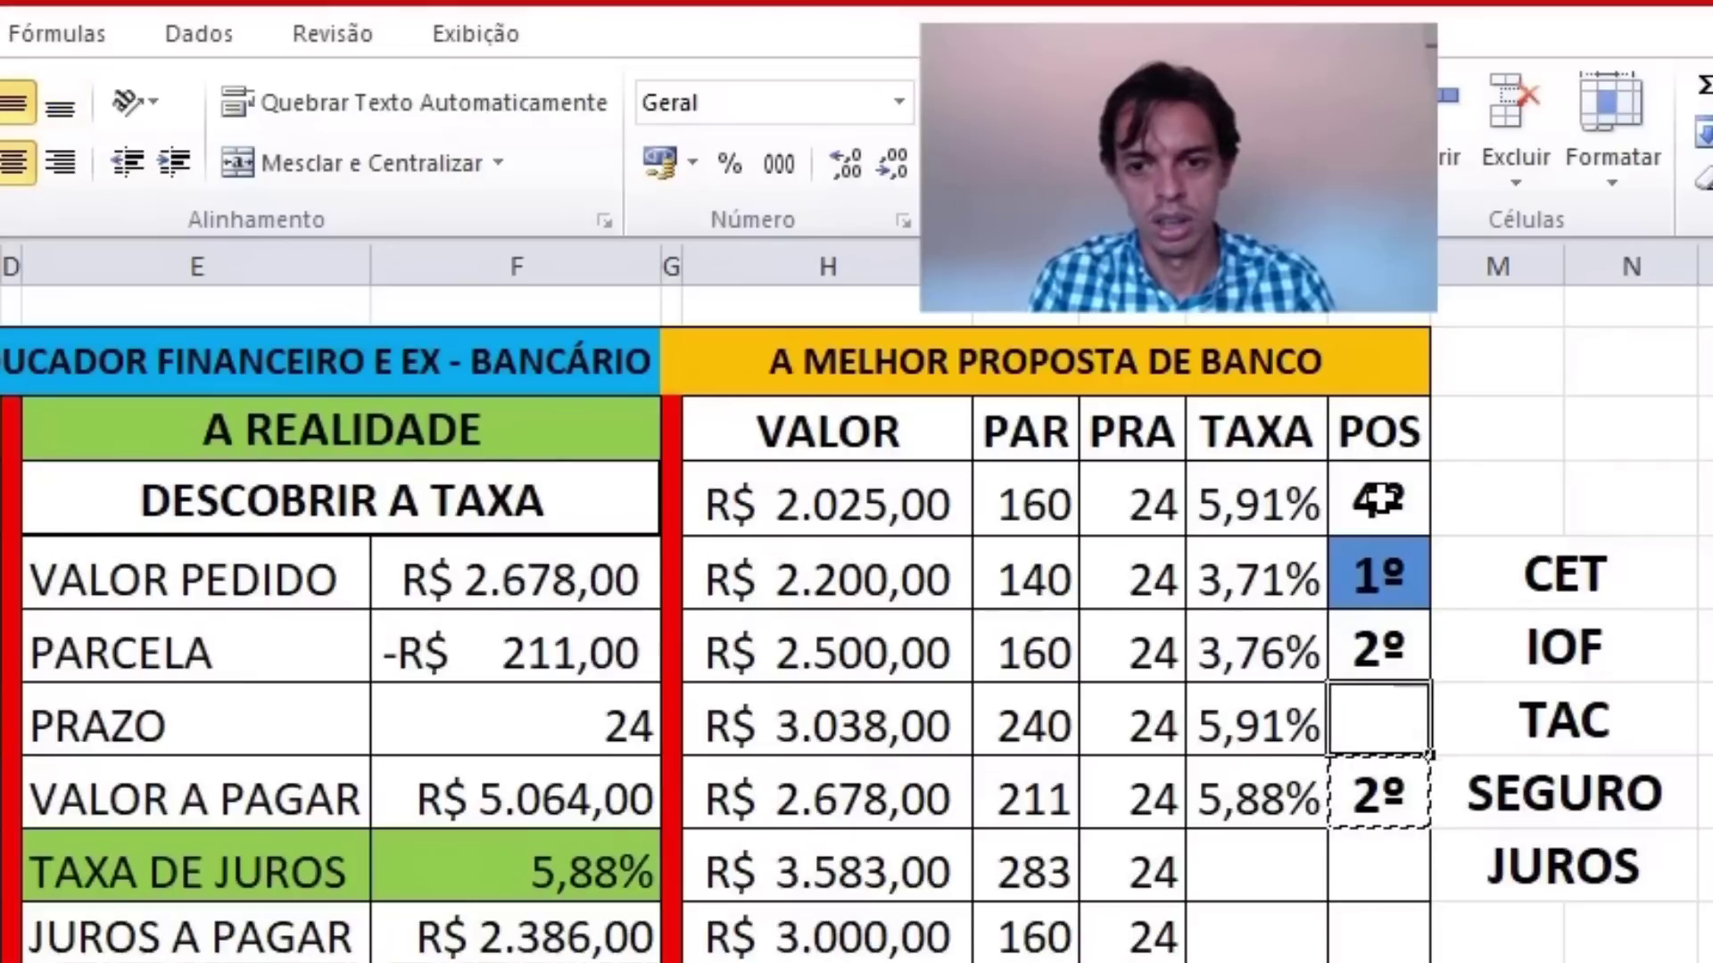
key("Up")
key("Return")
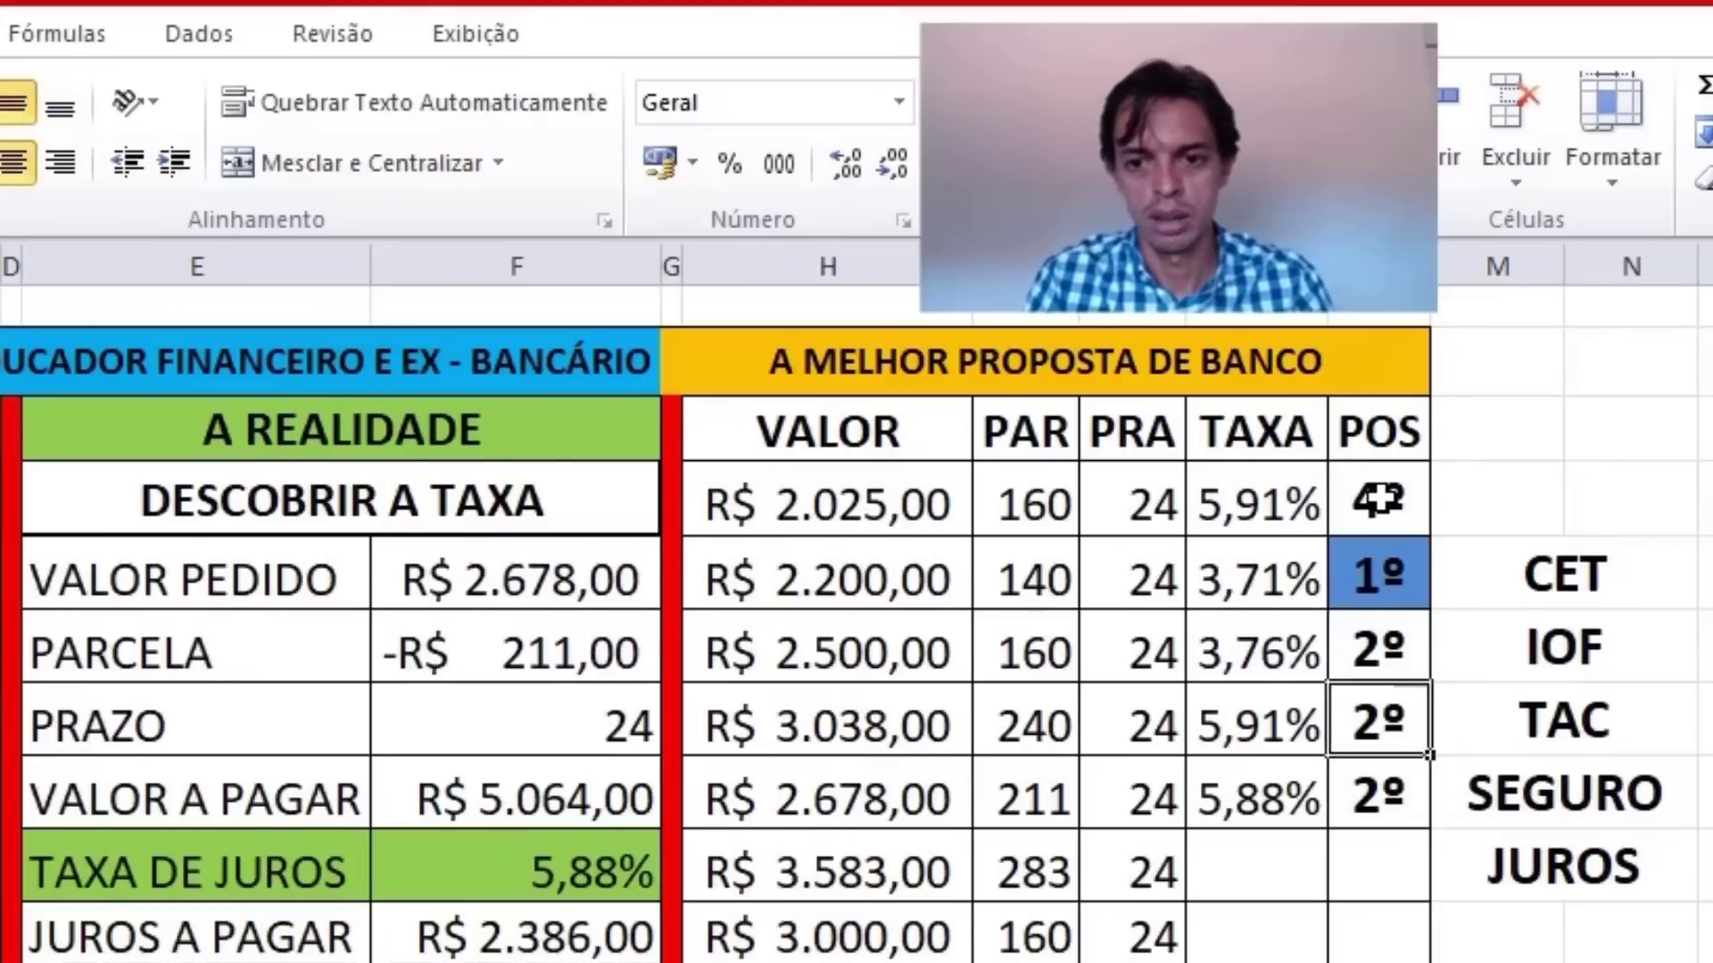
- Change the fourth proposal's ranking in the POS column to 5º
double_click(1374, 721)
key("BackSpace")
type("5")
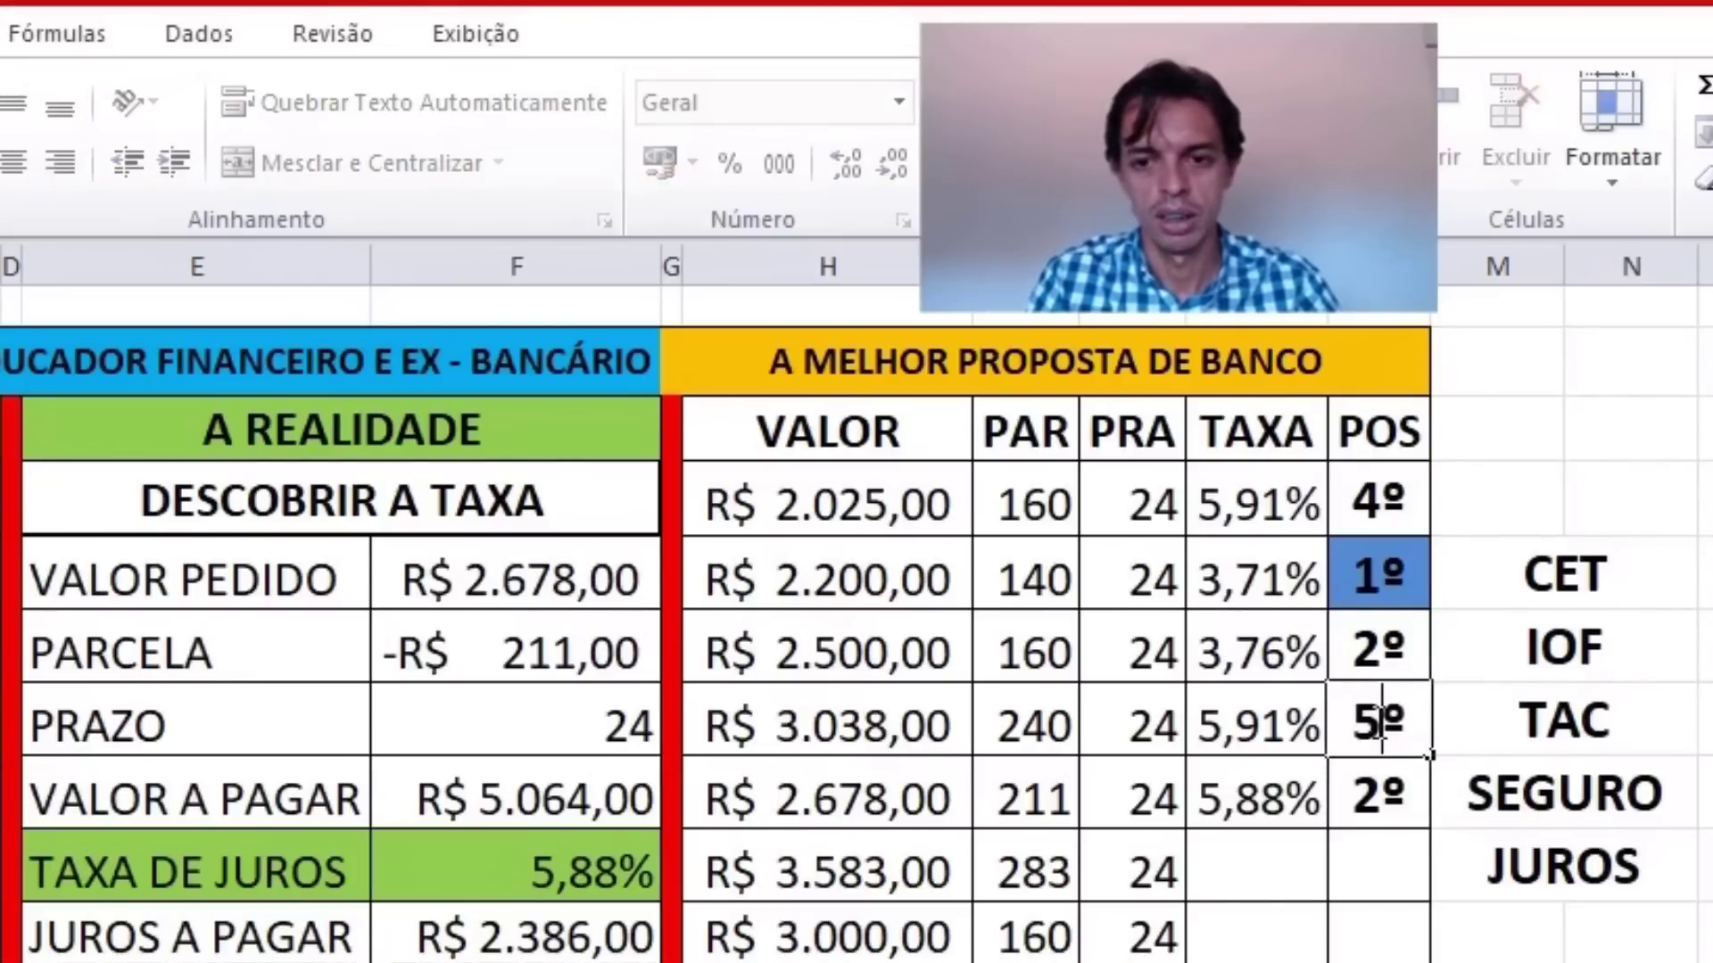
key("Return")
- Change the fifth proposal's ranking in the POS column to 3º
double_click(1382, 789)
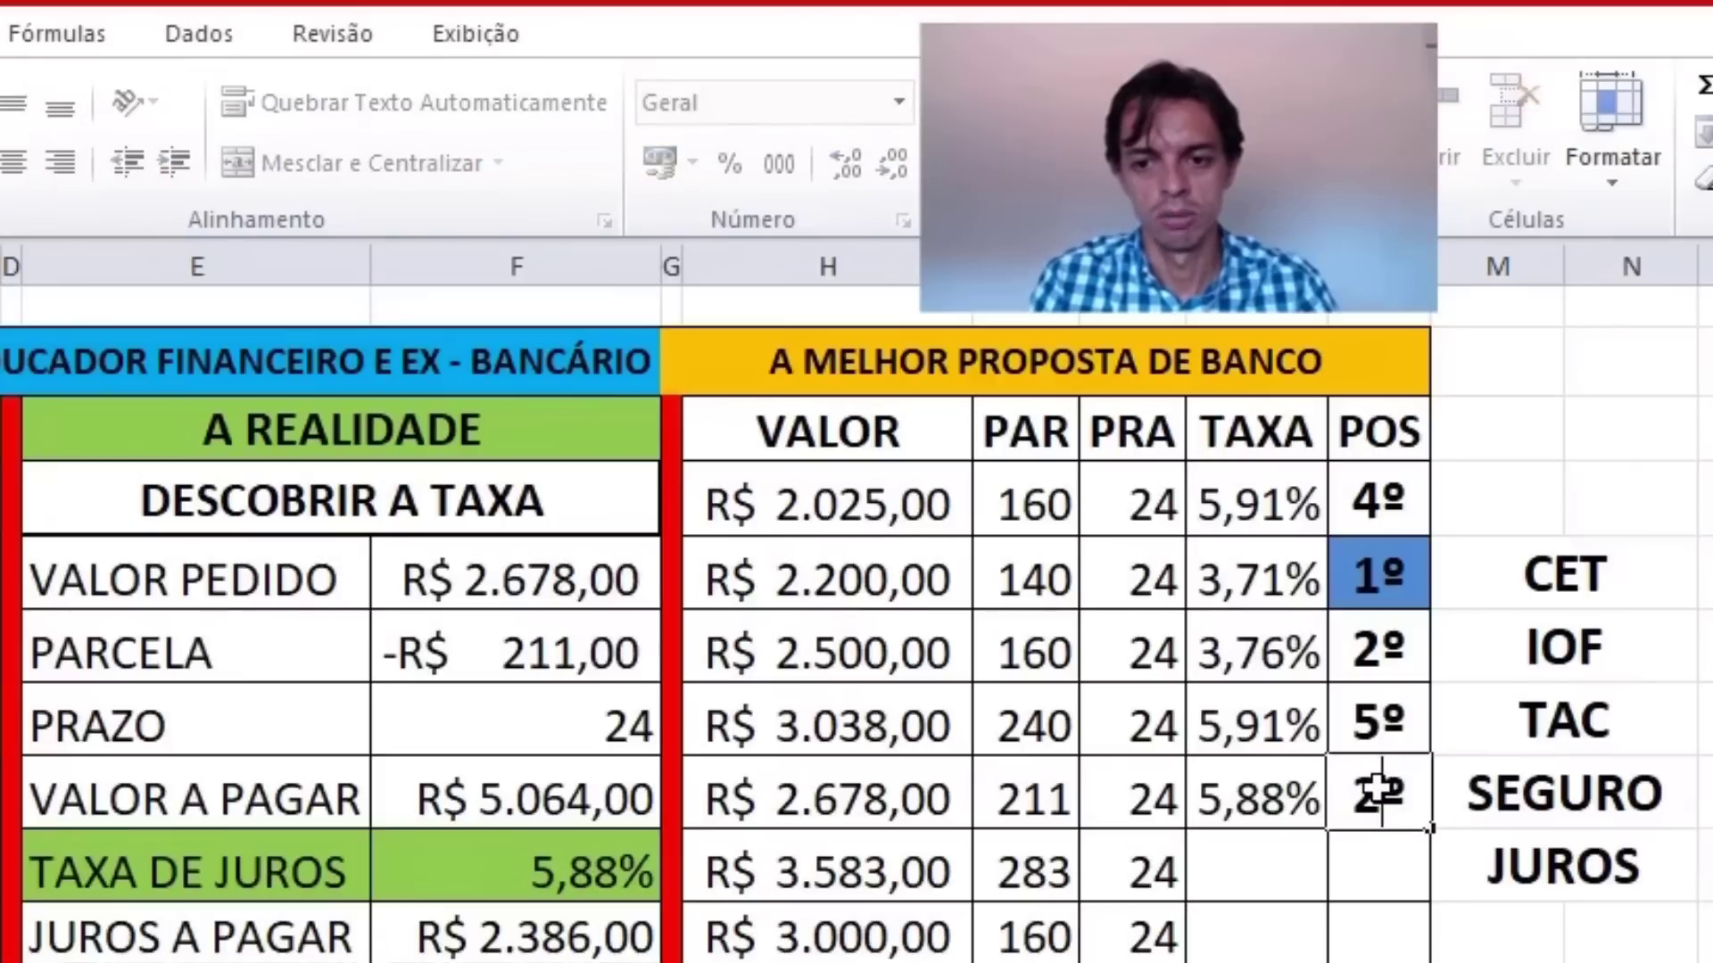
key("BackSpace")
type("3")
key("Return")
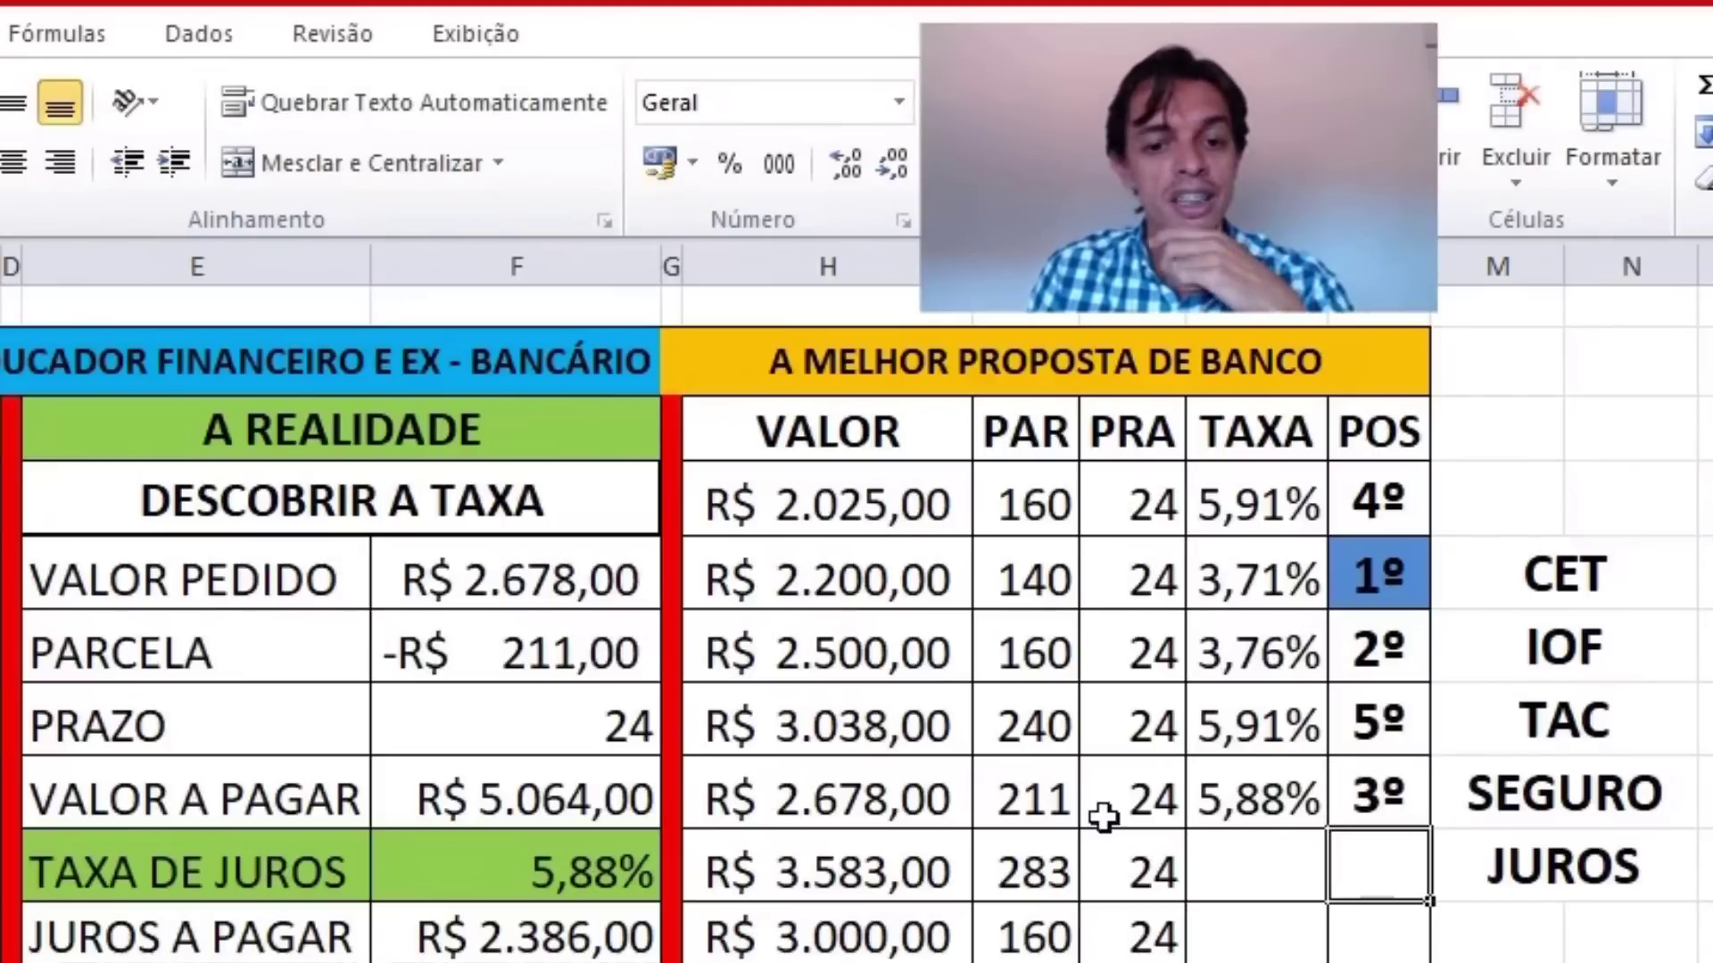
- Review the CET components and the sixth proposal's terms, and set the calculator's VALOR PEDIDO to 3583 for that proposal
left_click(1615, 588)
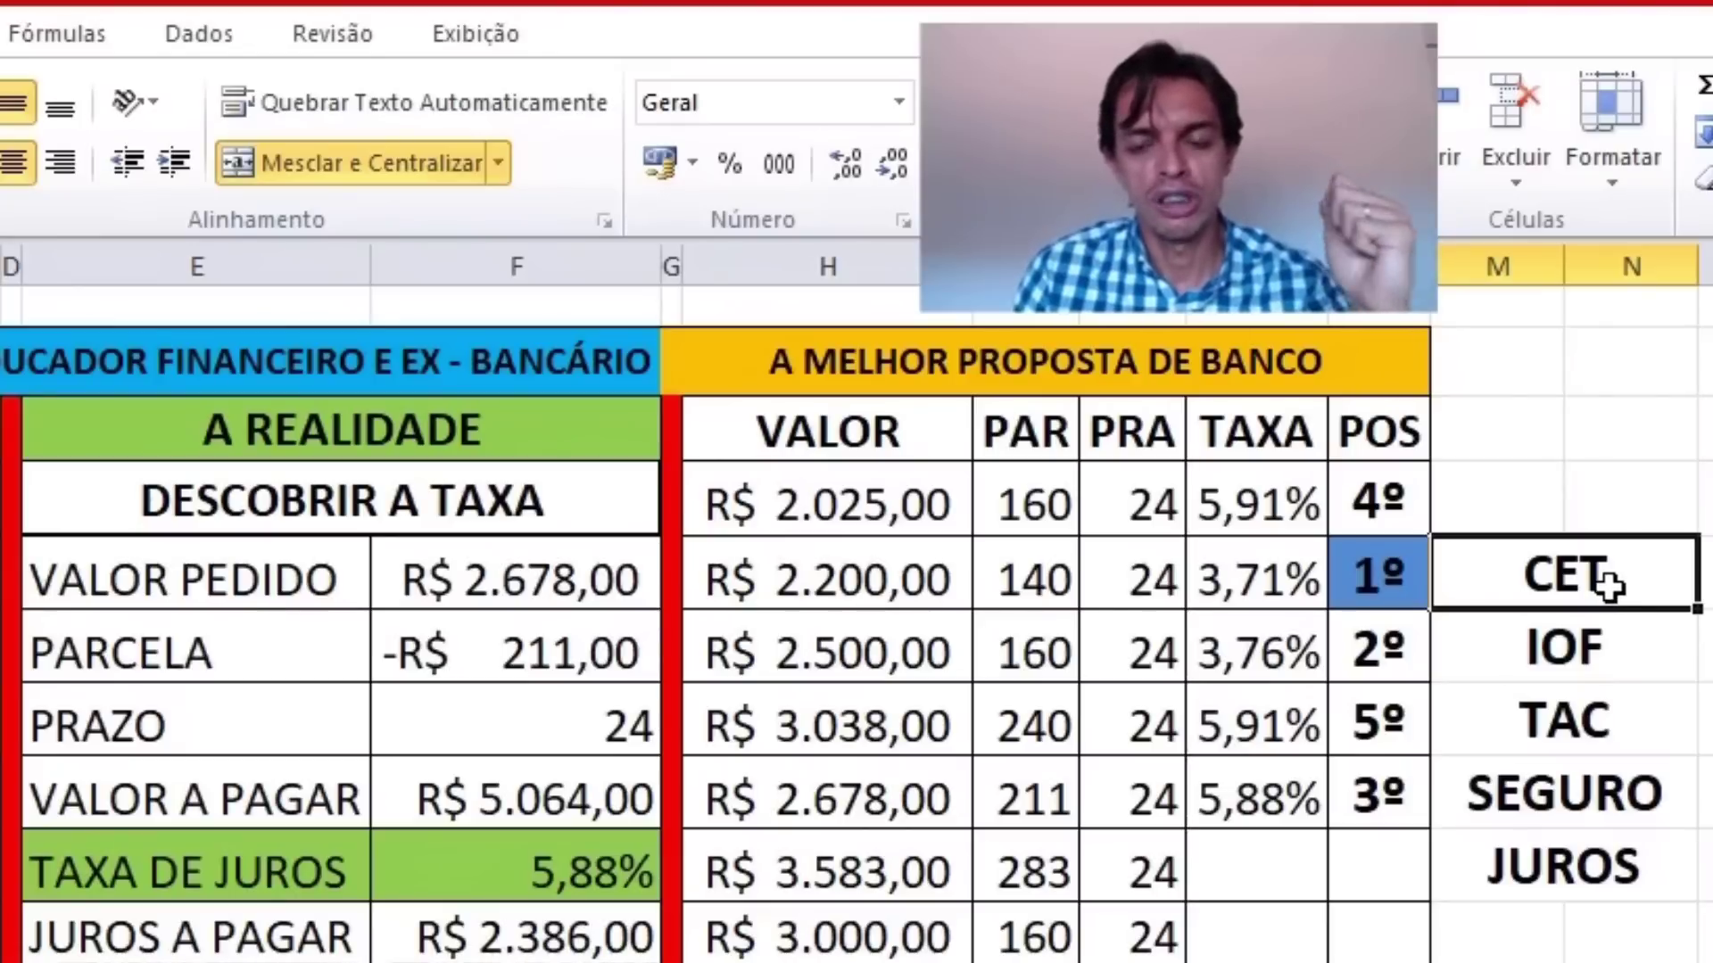
left_click_drag(1577, 637, 1569, 848)
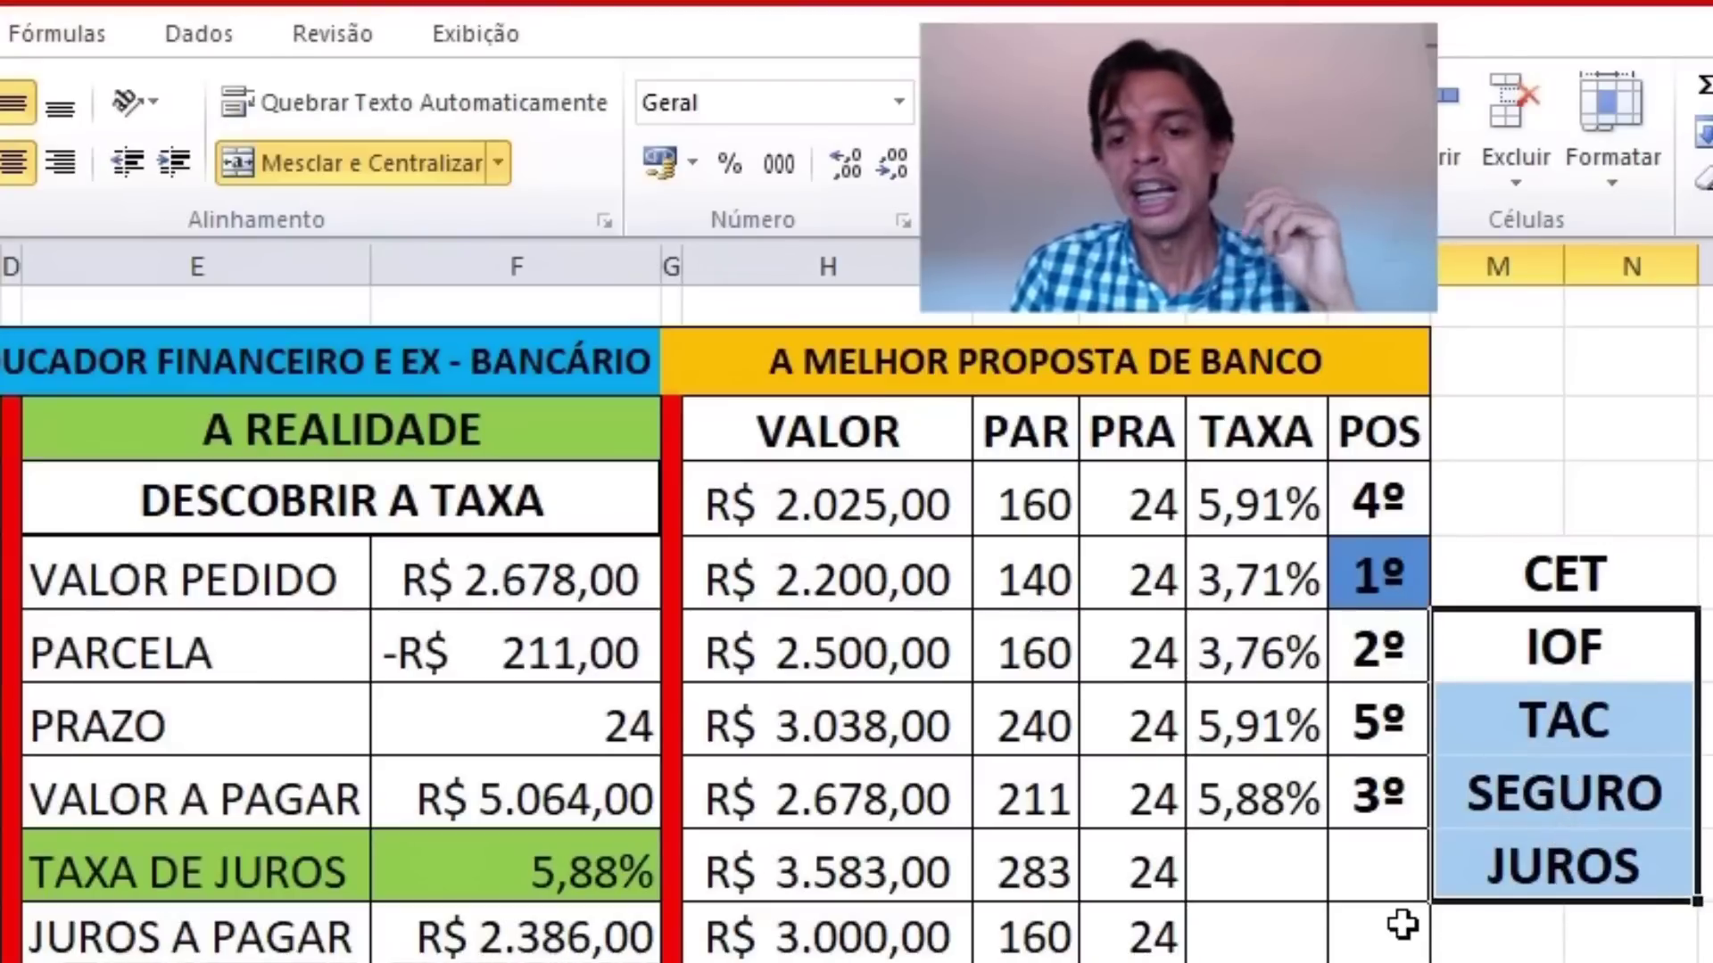
left_click(1141, 873)
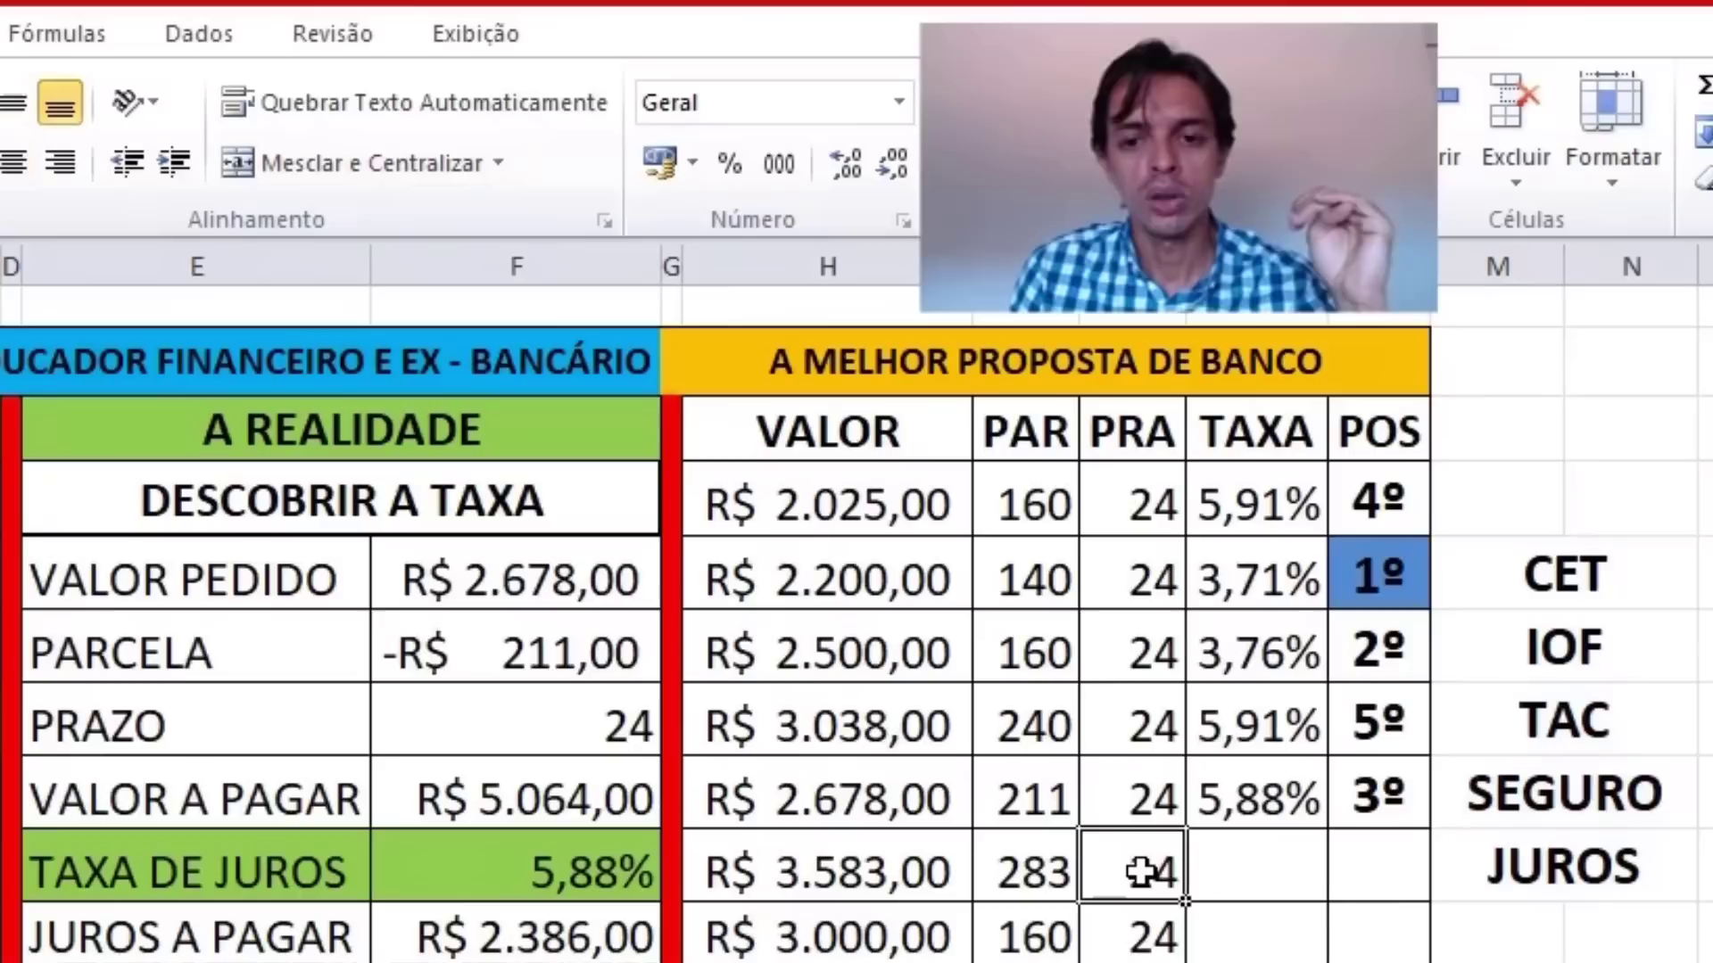
left_click(1050, 876)
left_click(904, 865)
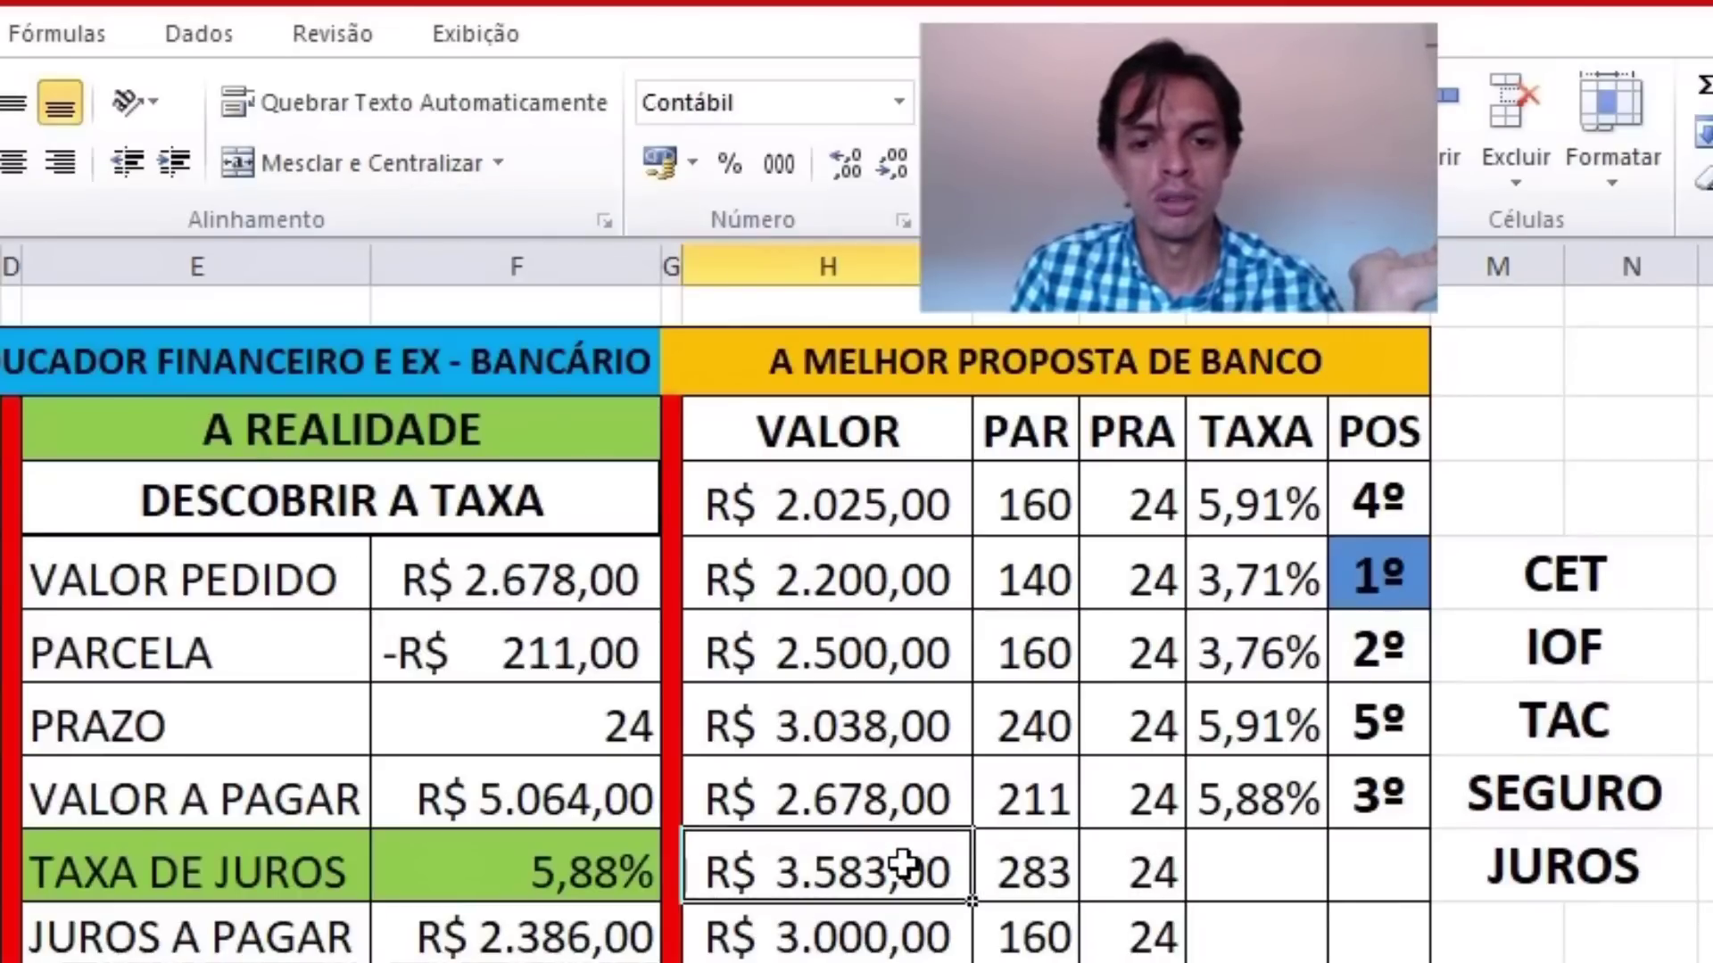
left_click(589, 586)
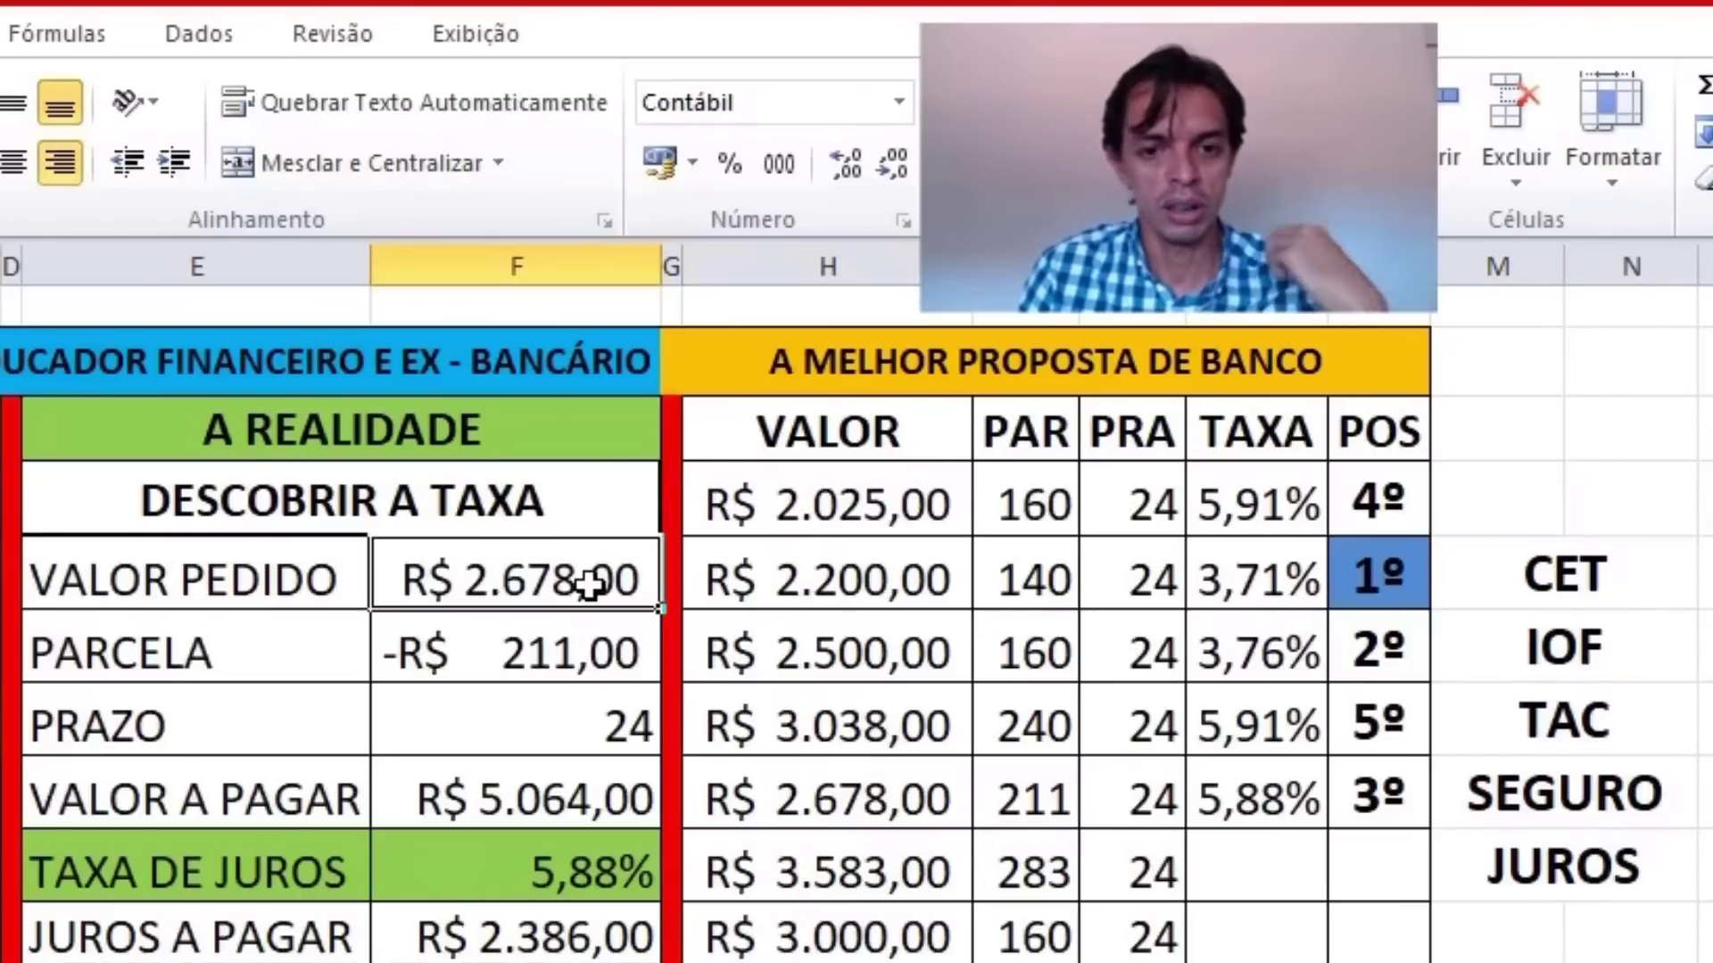
type("3.58")
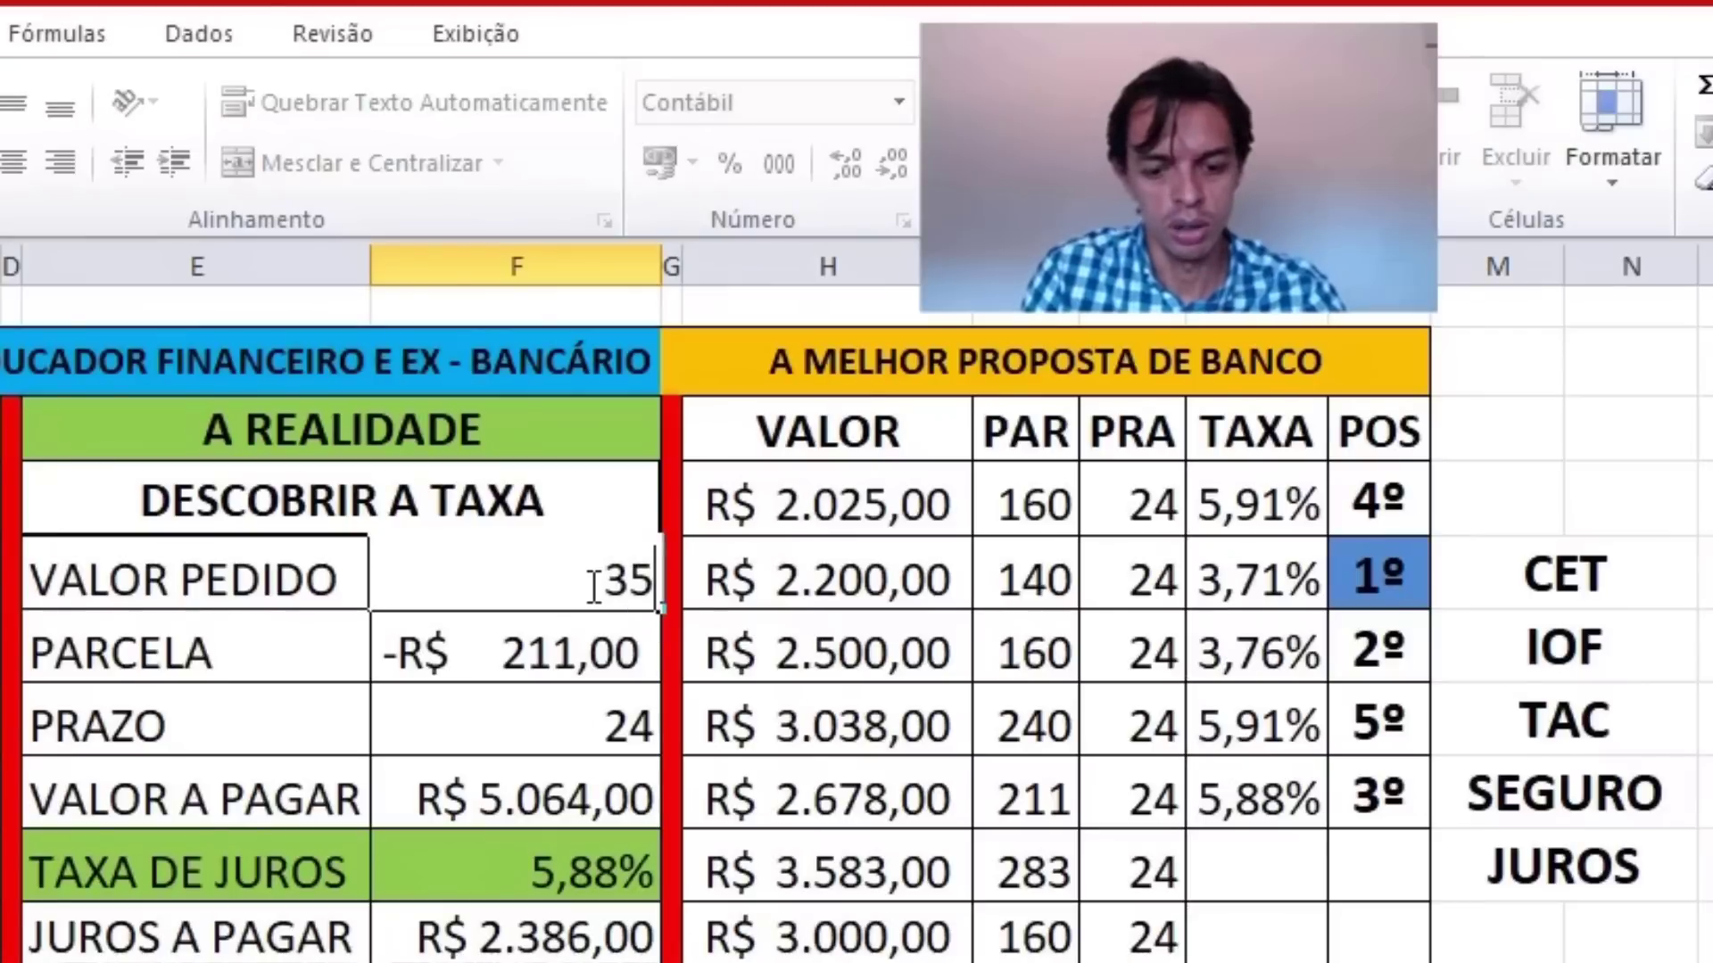
type("3")
key("Return")
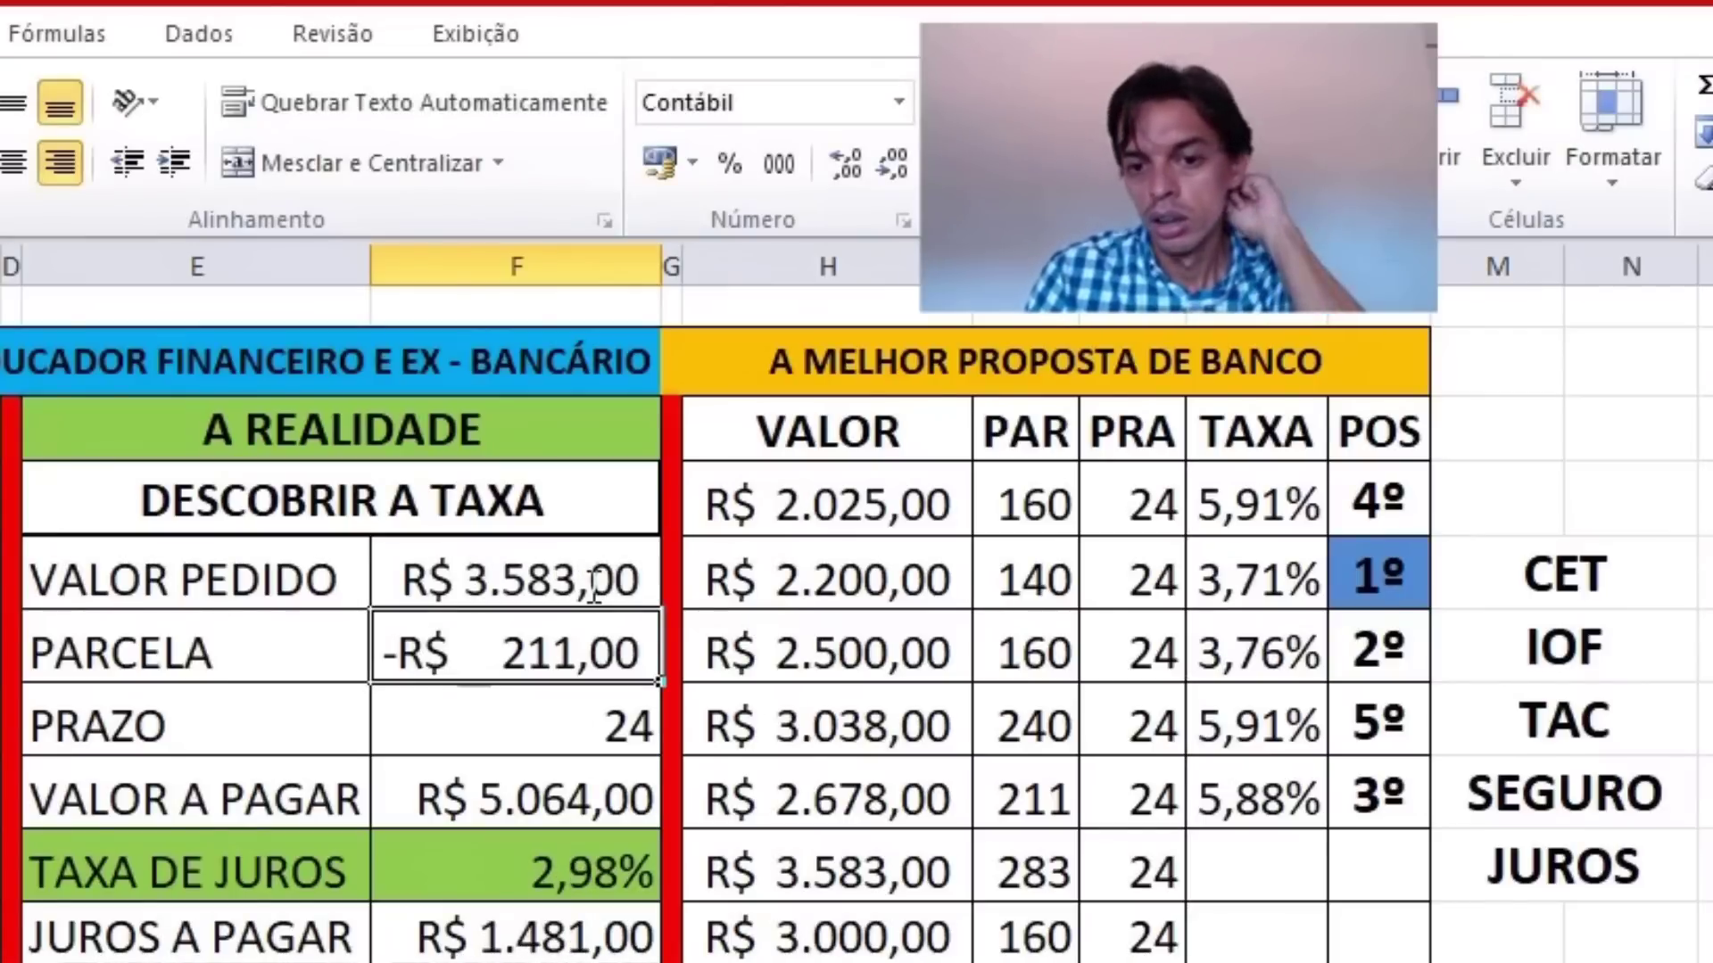
- Set the calculator's PARCELA to -283 for the sixth proposal
double_click(532, 649)
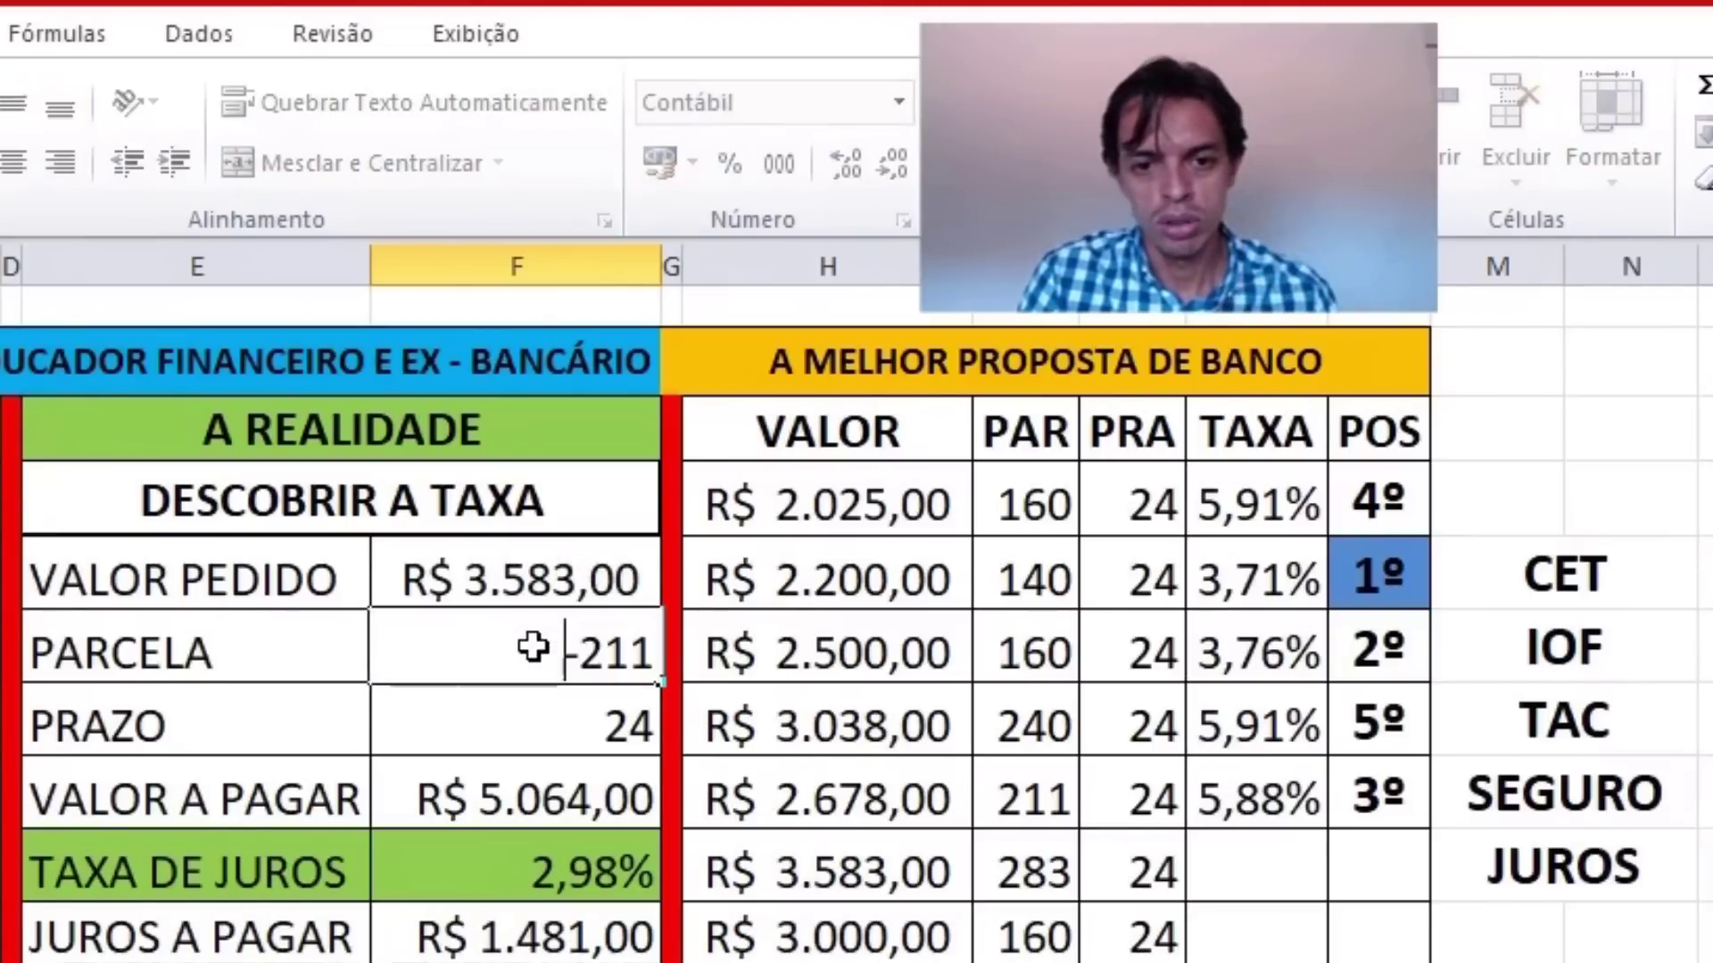
left_click_drag(589, 656, 651, 658)
type("283")
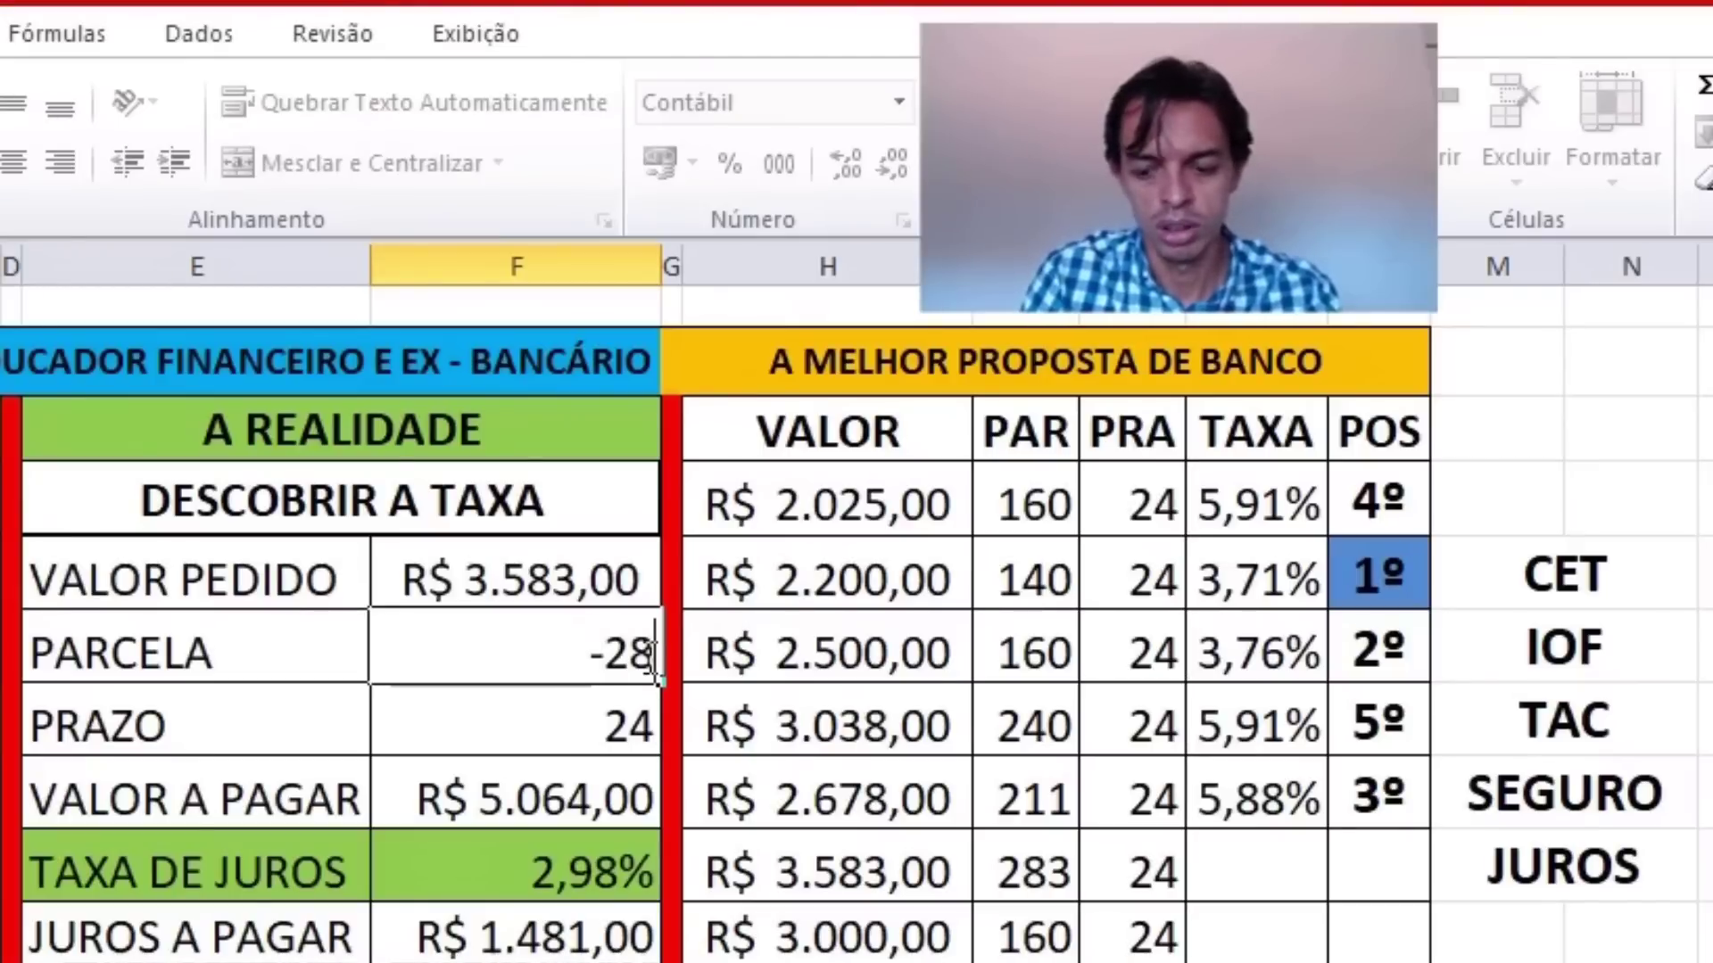
key("Return")
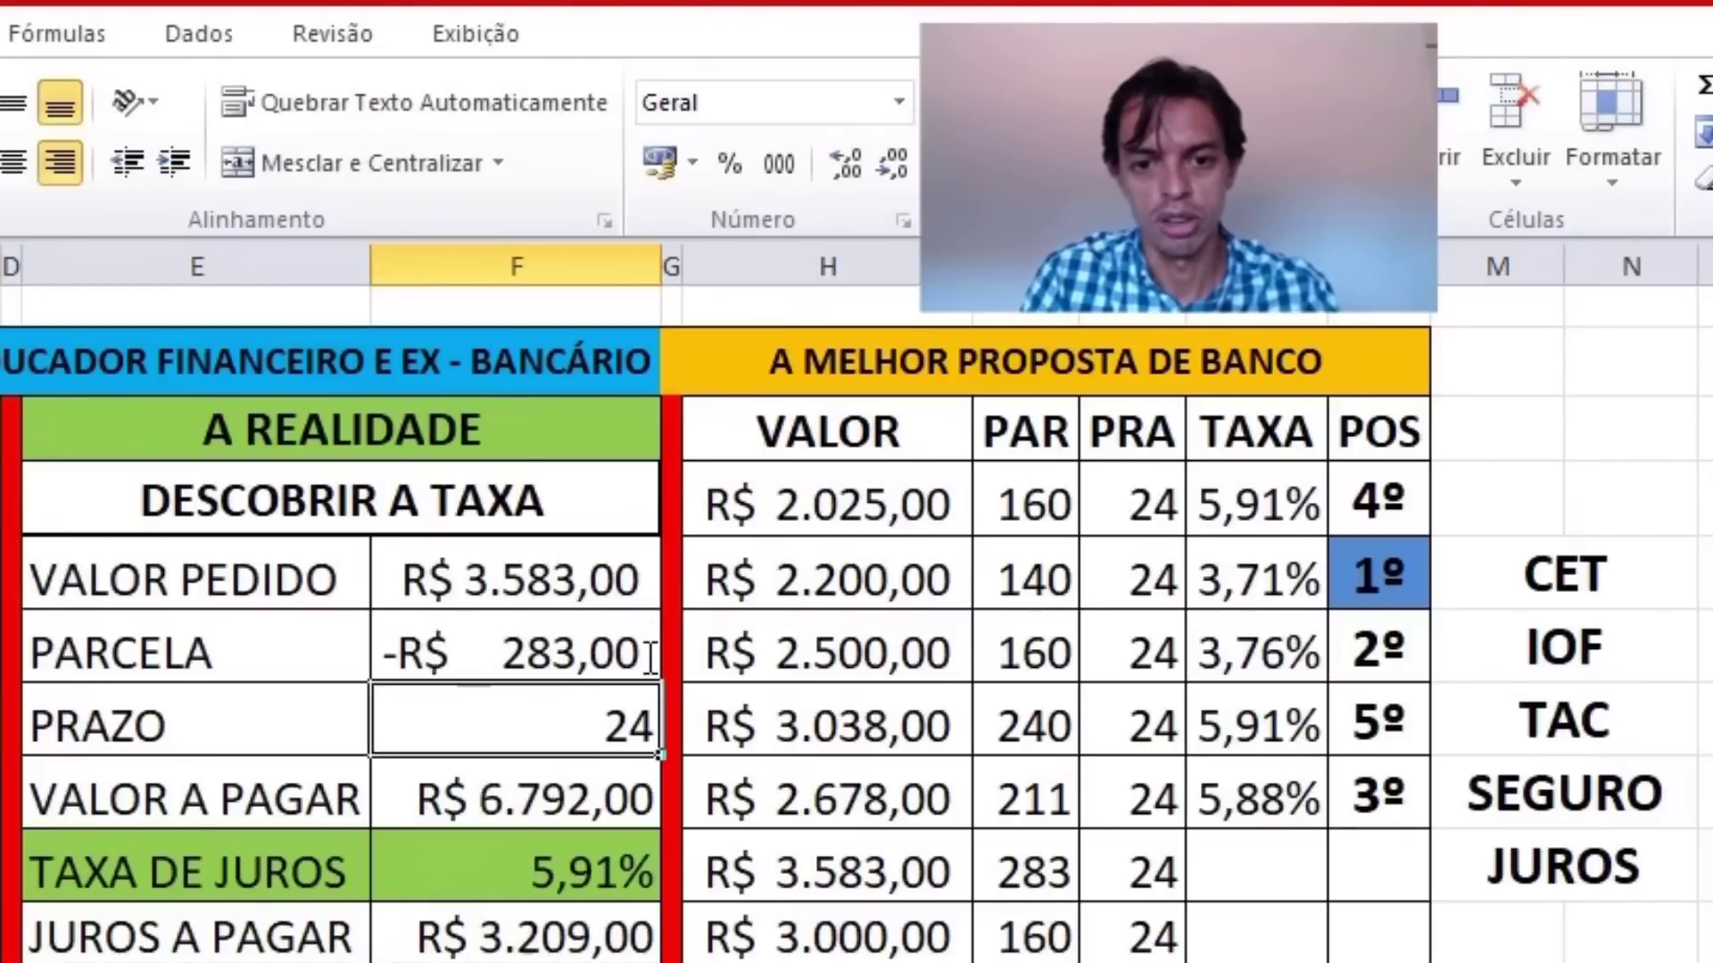
- Check the calculated TAXA DE JUROS and record 5,91% in the sixth proposal's TAXA cell
left_click(595, 867)
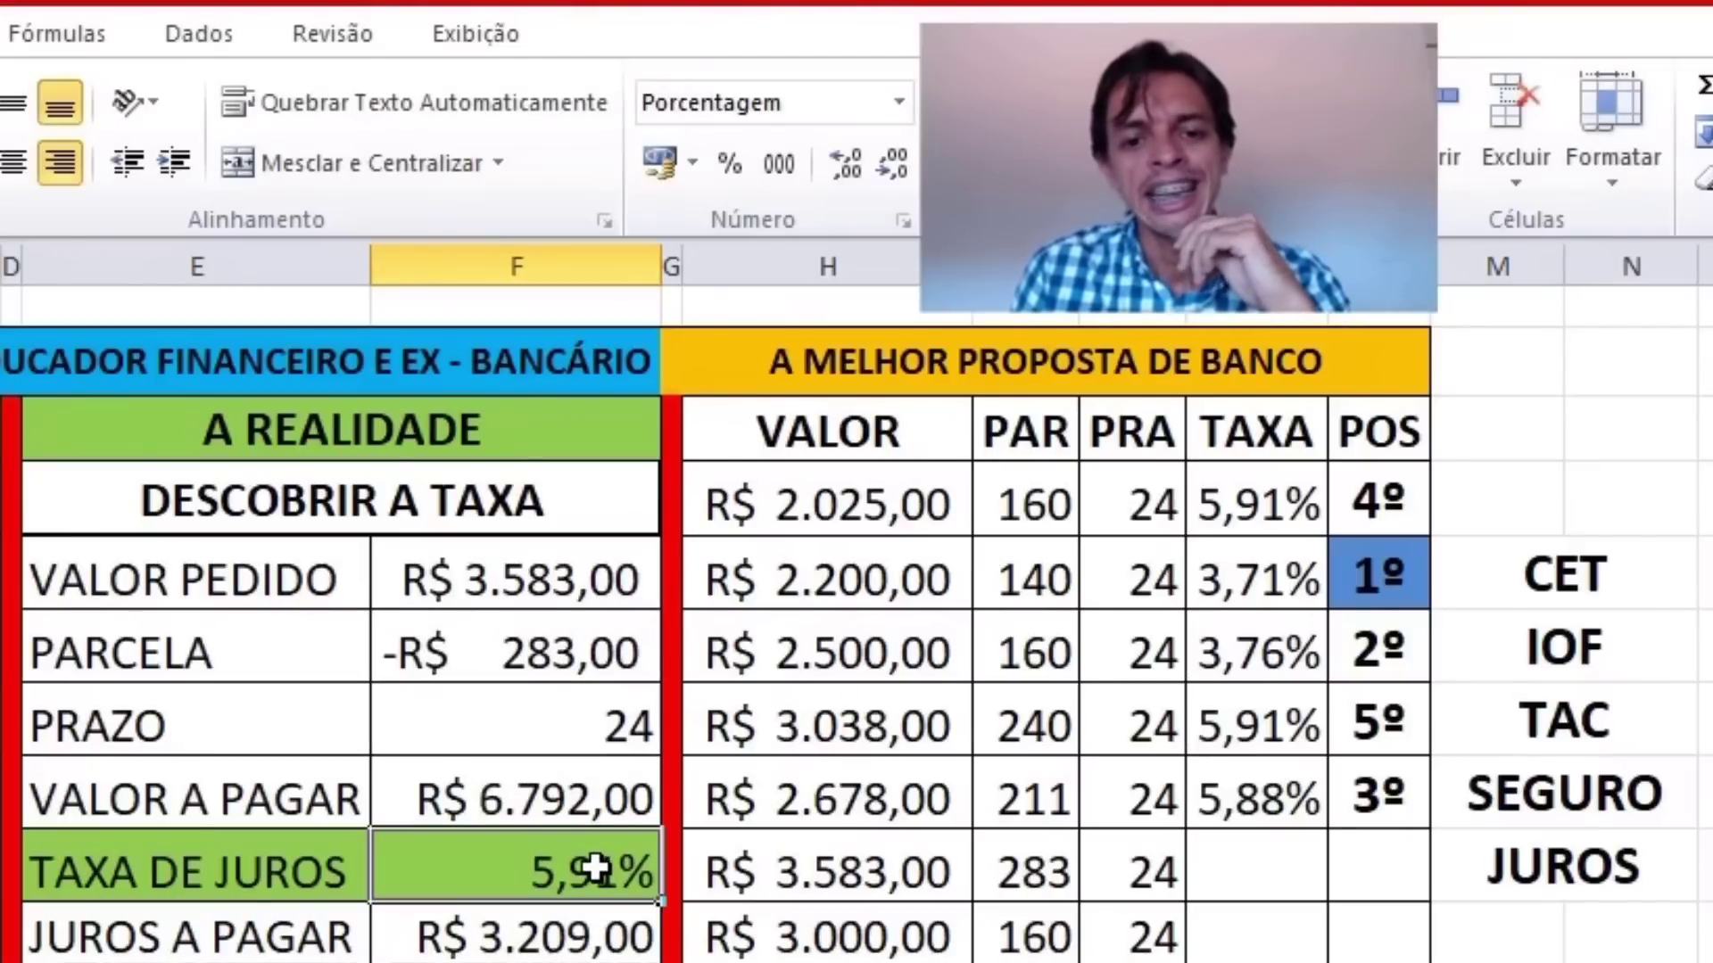
left_click(1236, 860)
type("5,91")
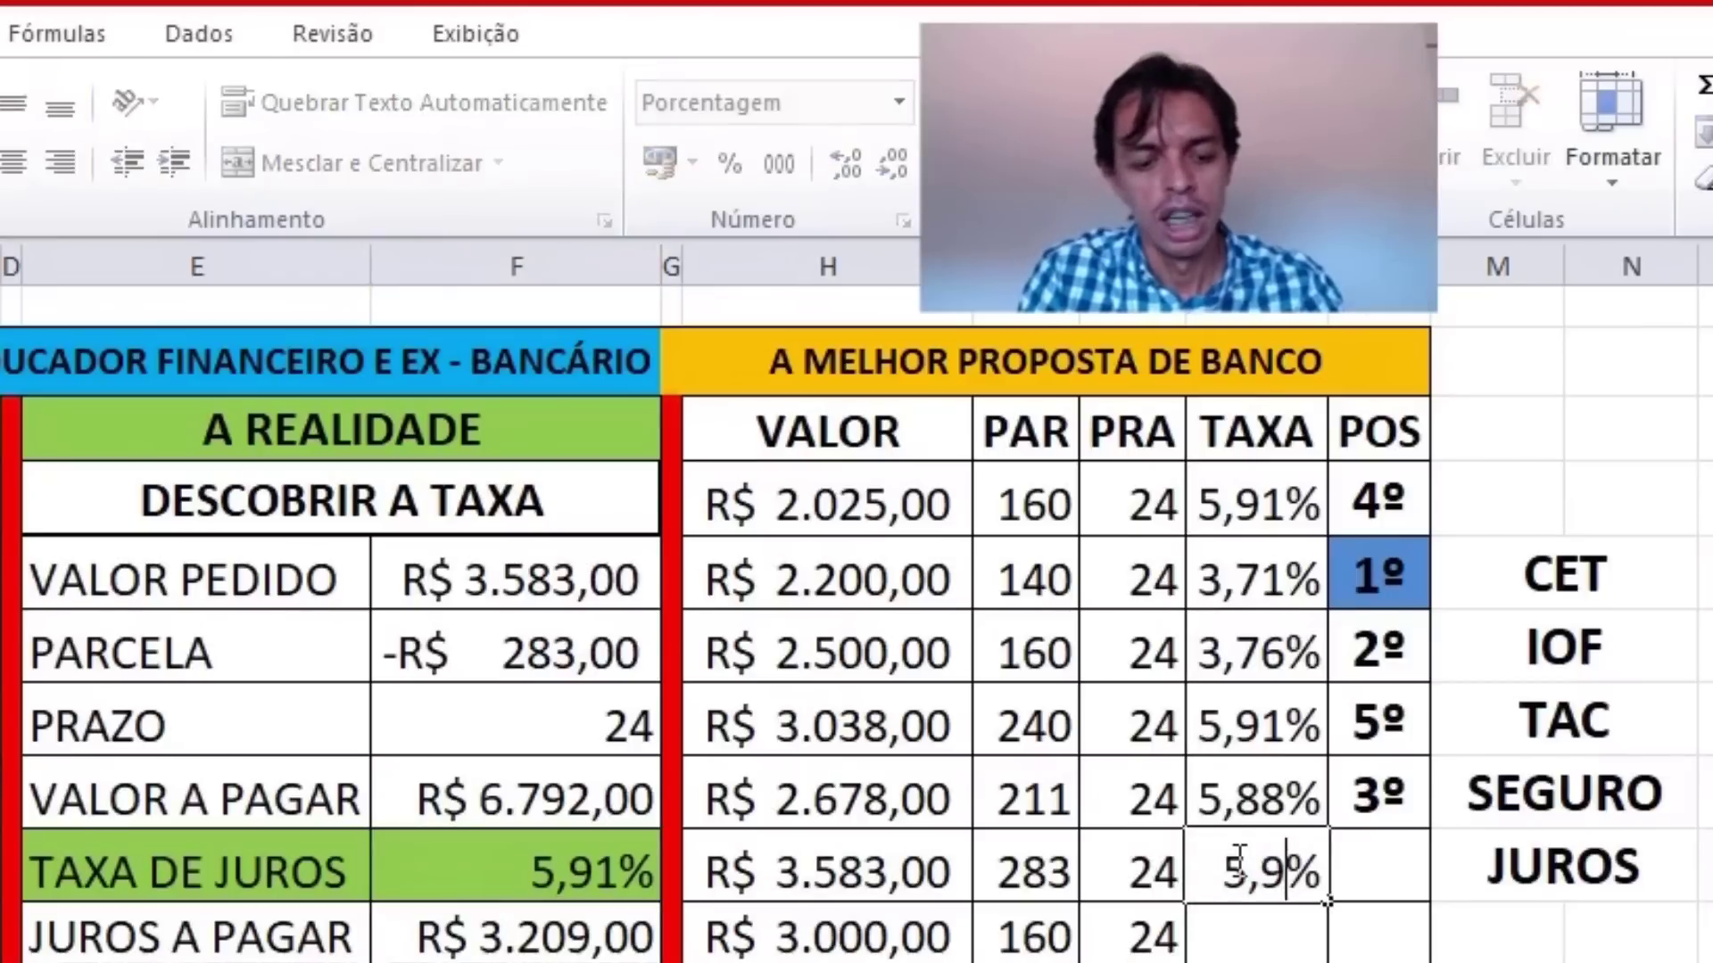
key("Return")
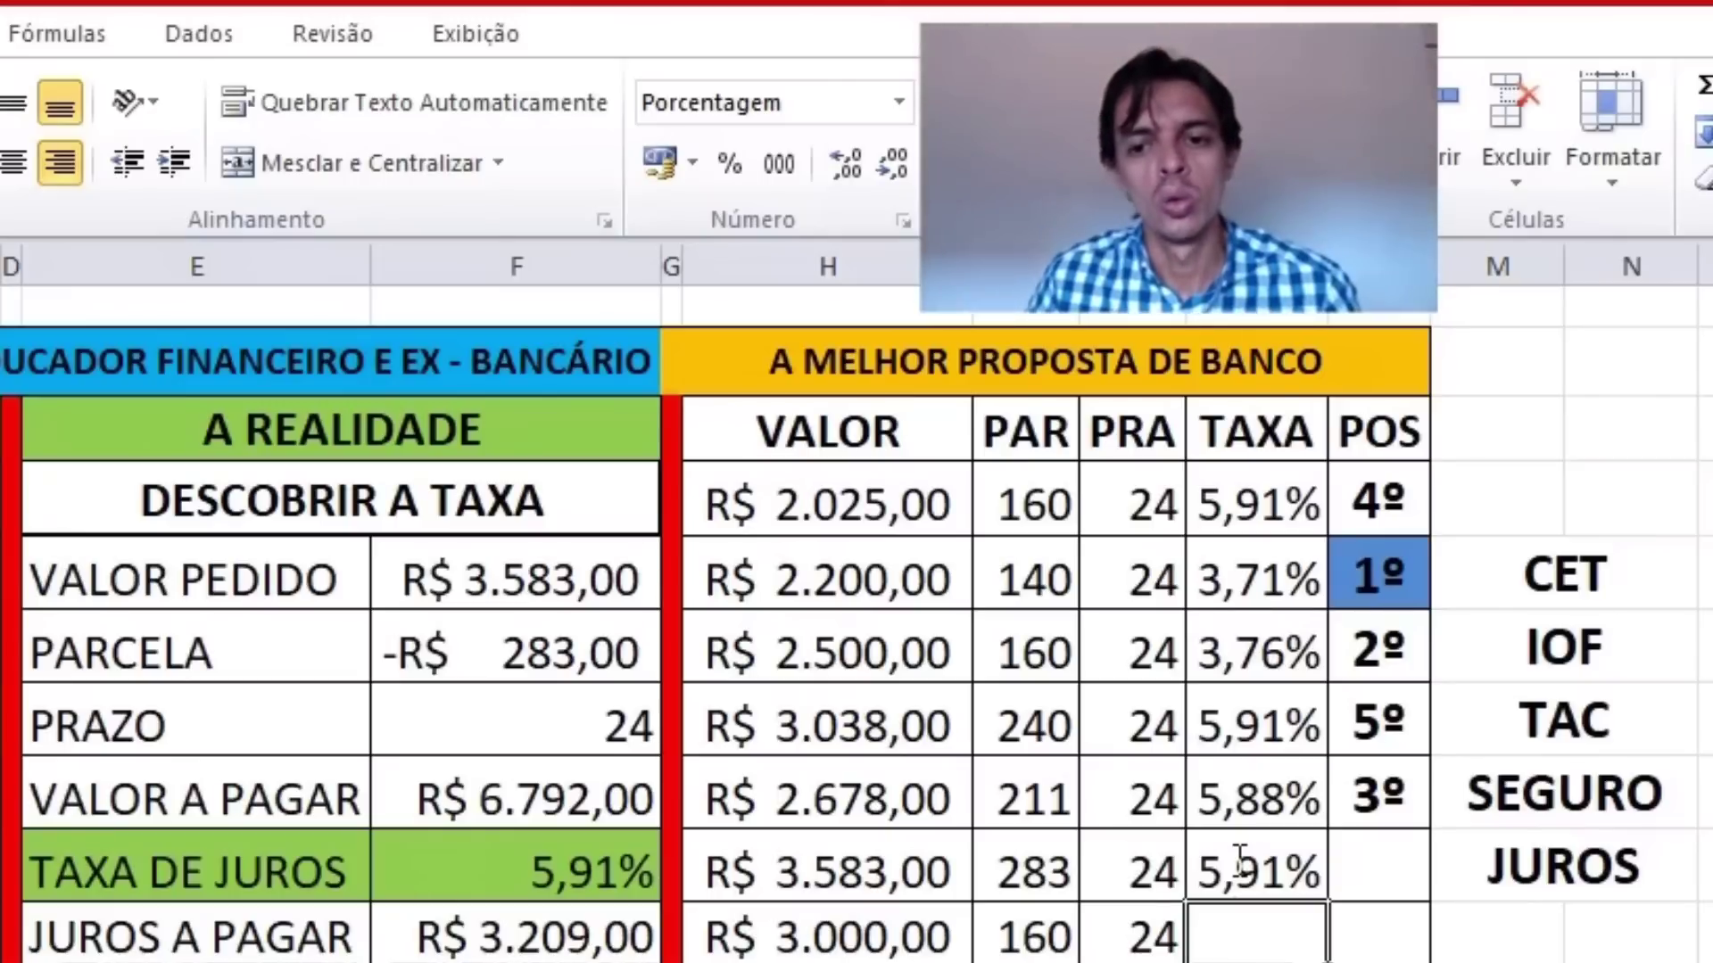
- Fill the formatted ranking from the fifth proposal down to the sixth proposal's POS cell and change it to 6º
left_click(1371, 862)
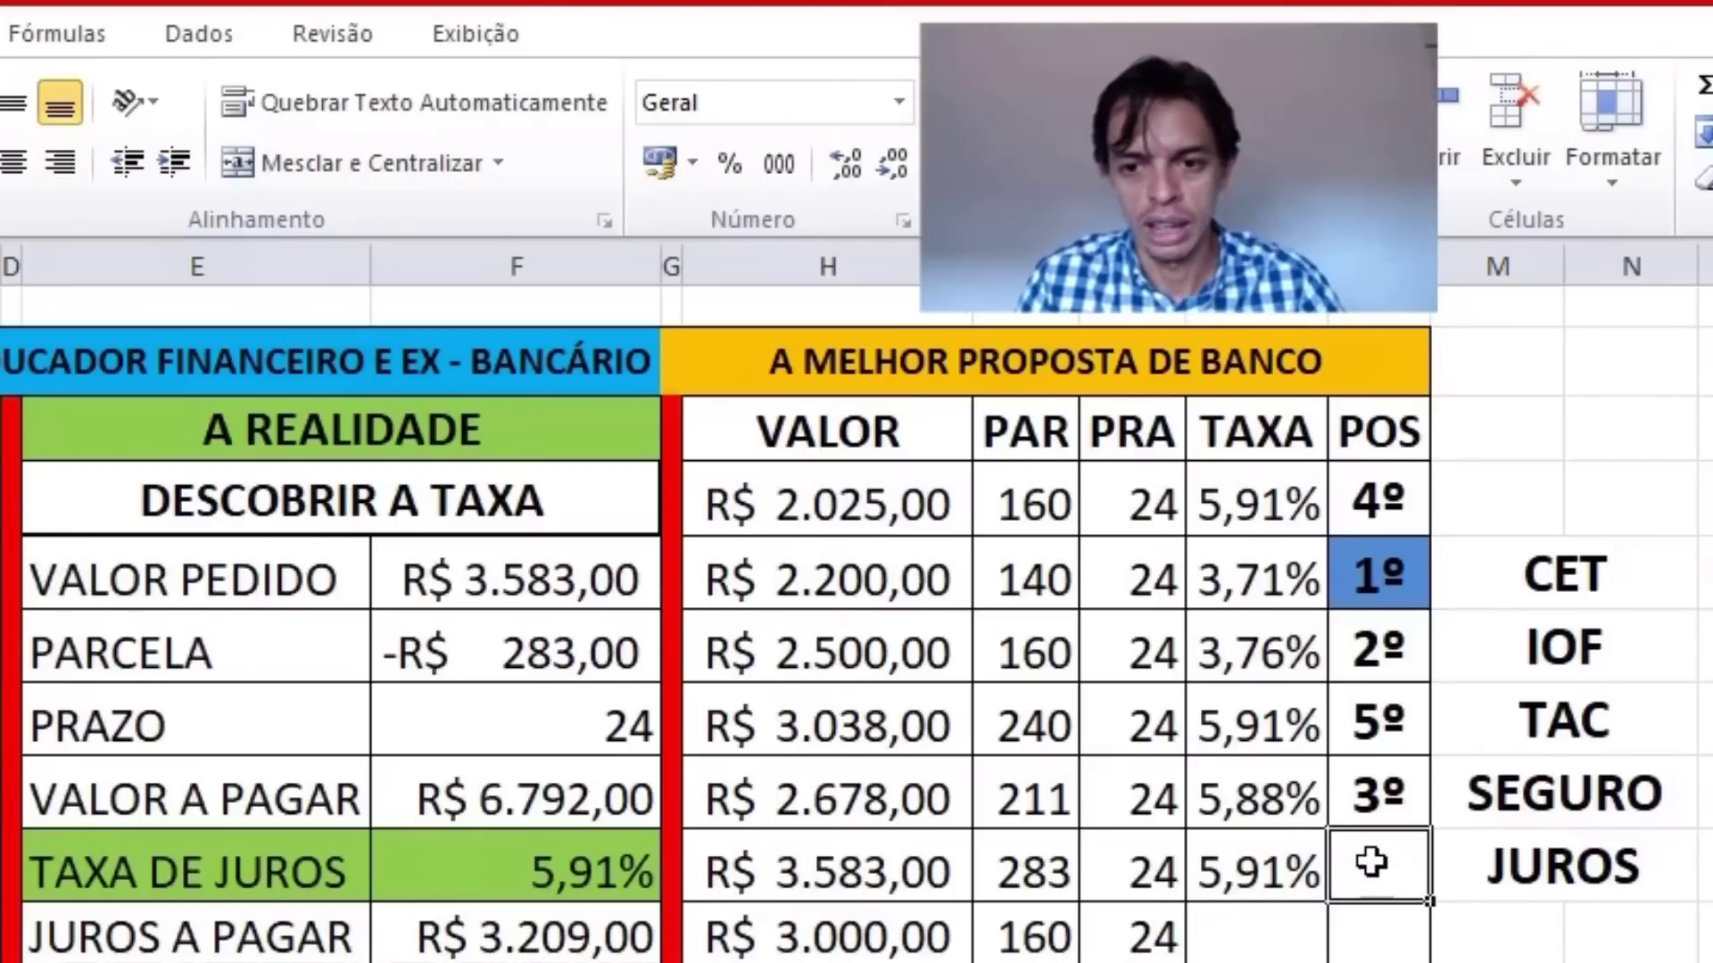
key("ctrl+d")
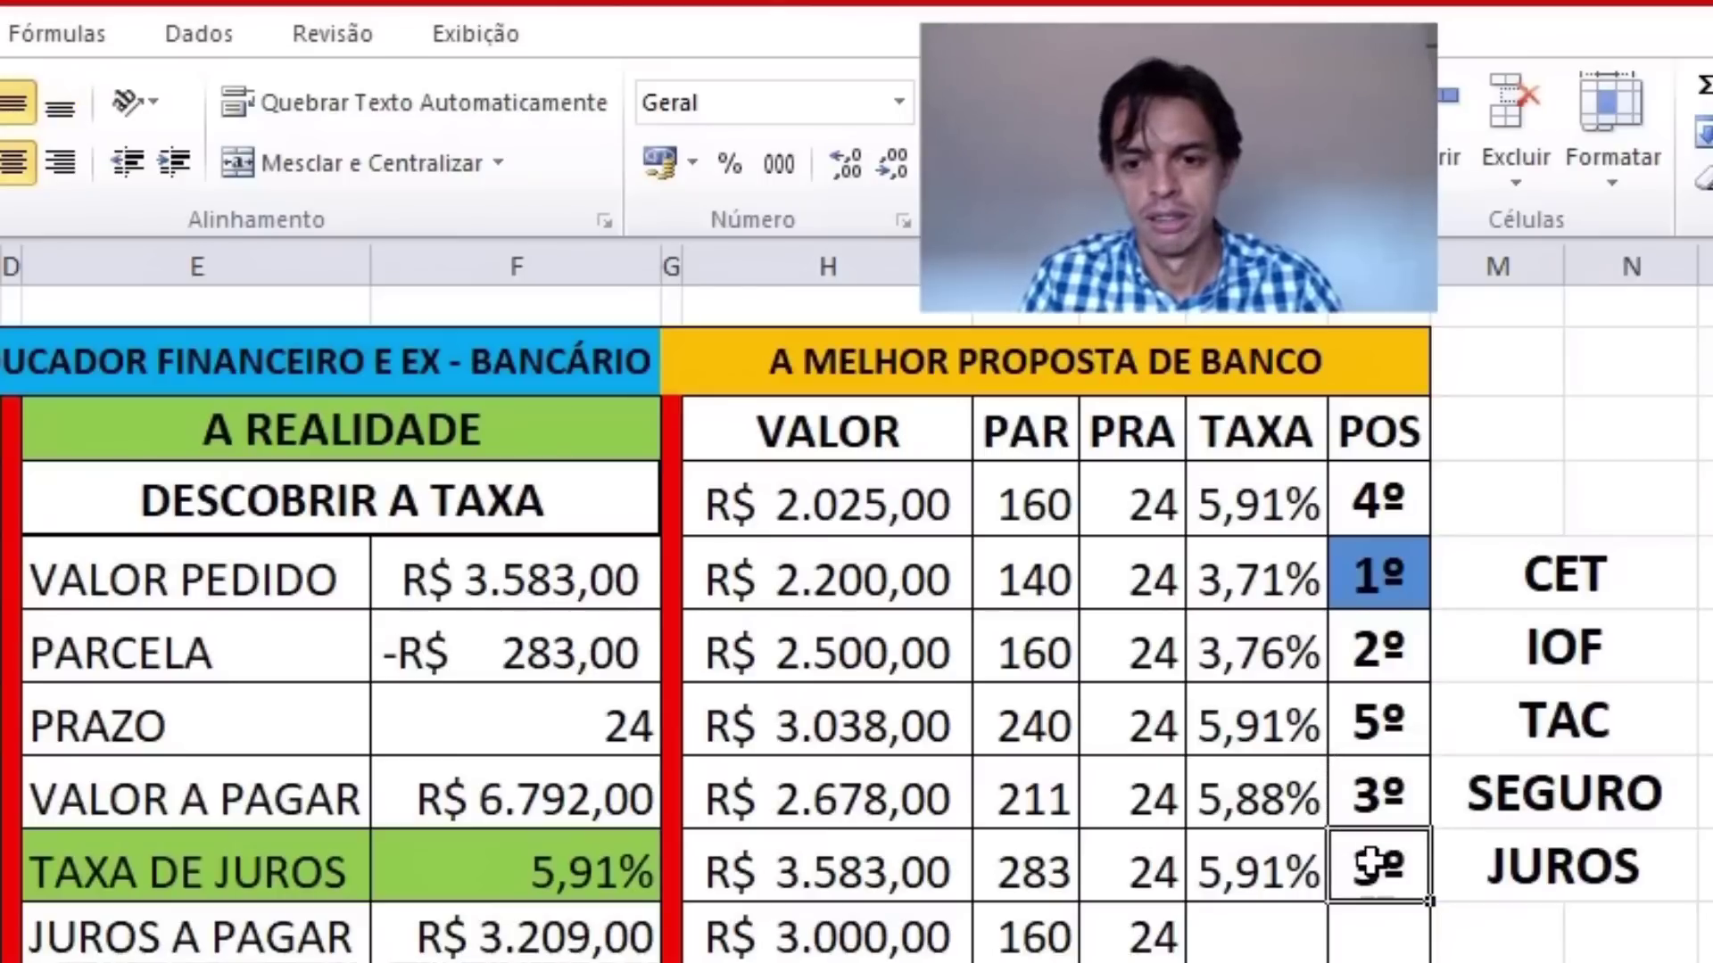
double_click(1369, 863)
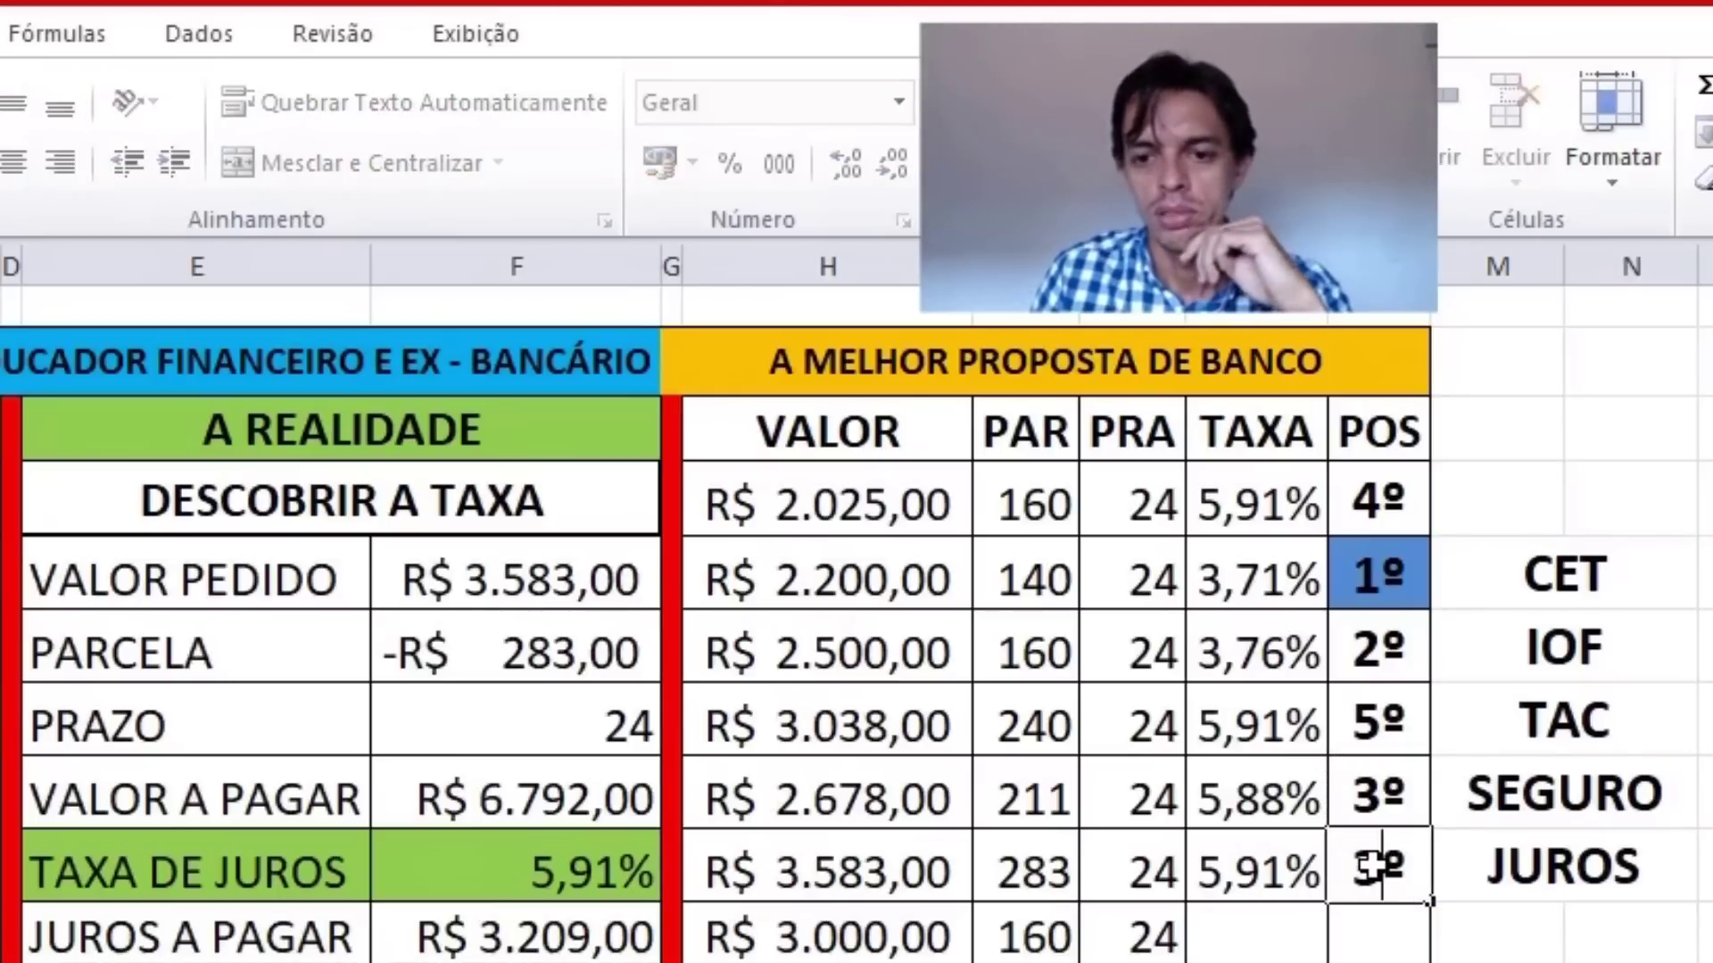
type("6")
key("Return")
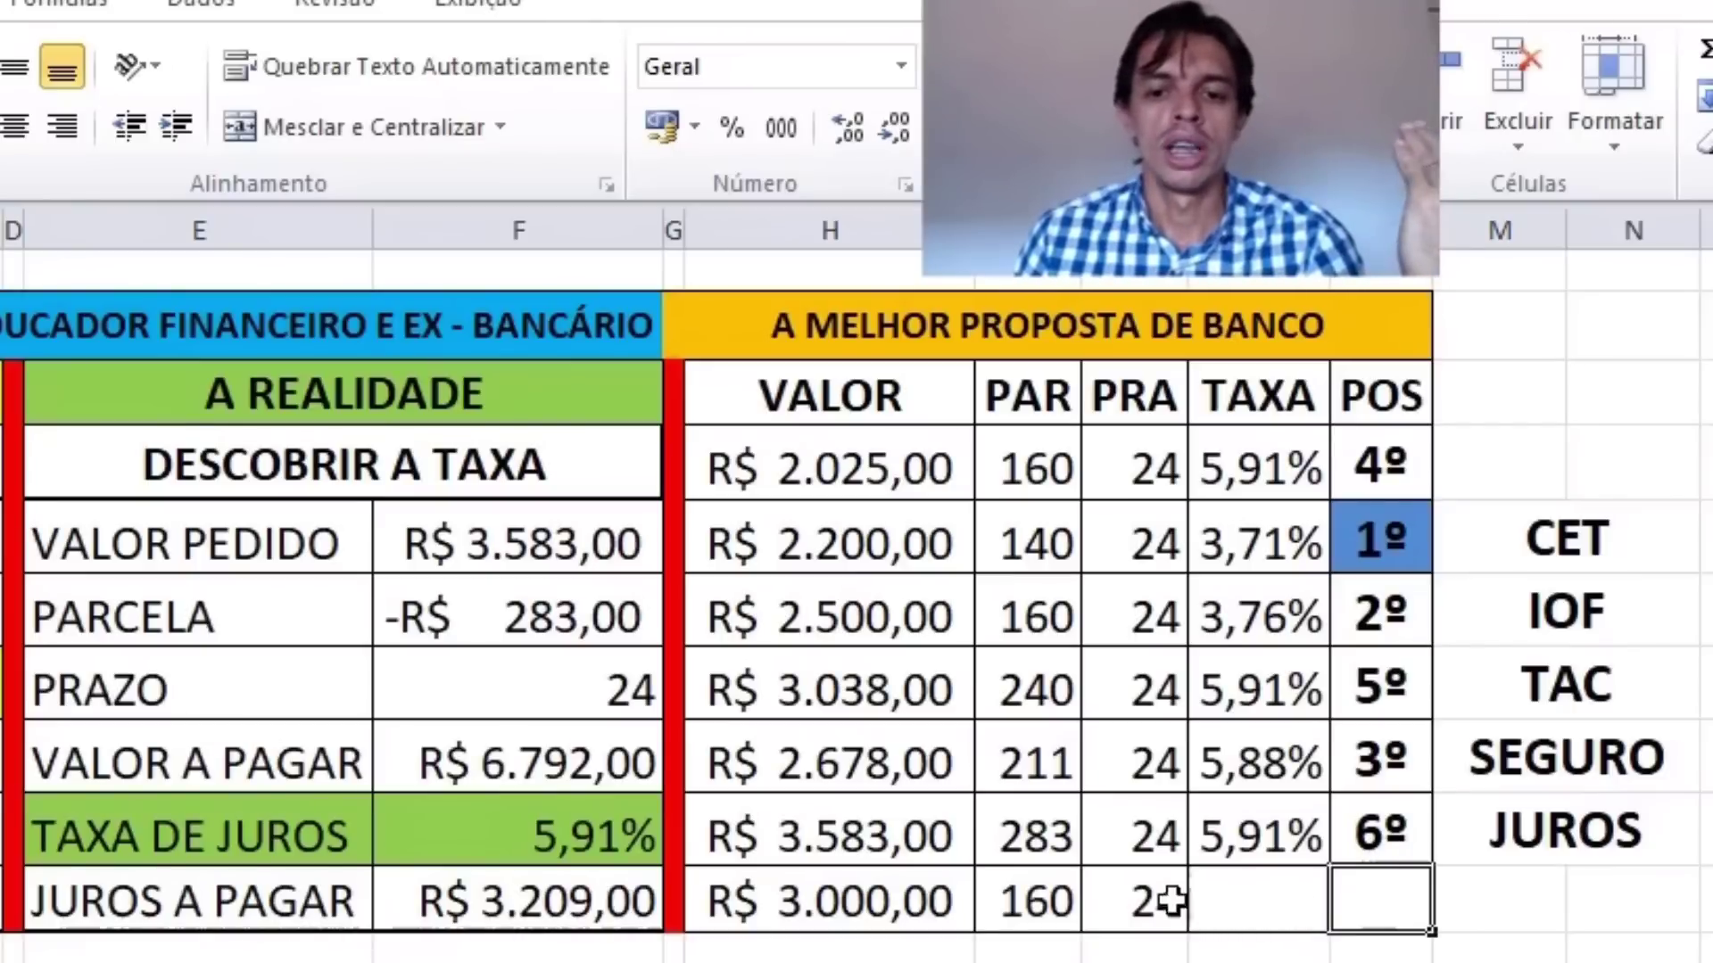
- Review the seventh proposal's term, instalment and amount, and set the calculator's VALOR PEDIDO to 3000
left_click(1151, 900)
left_click(1048, 912)
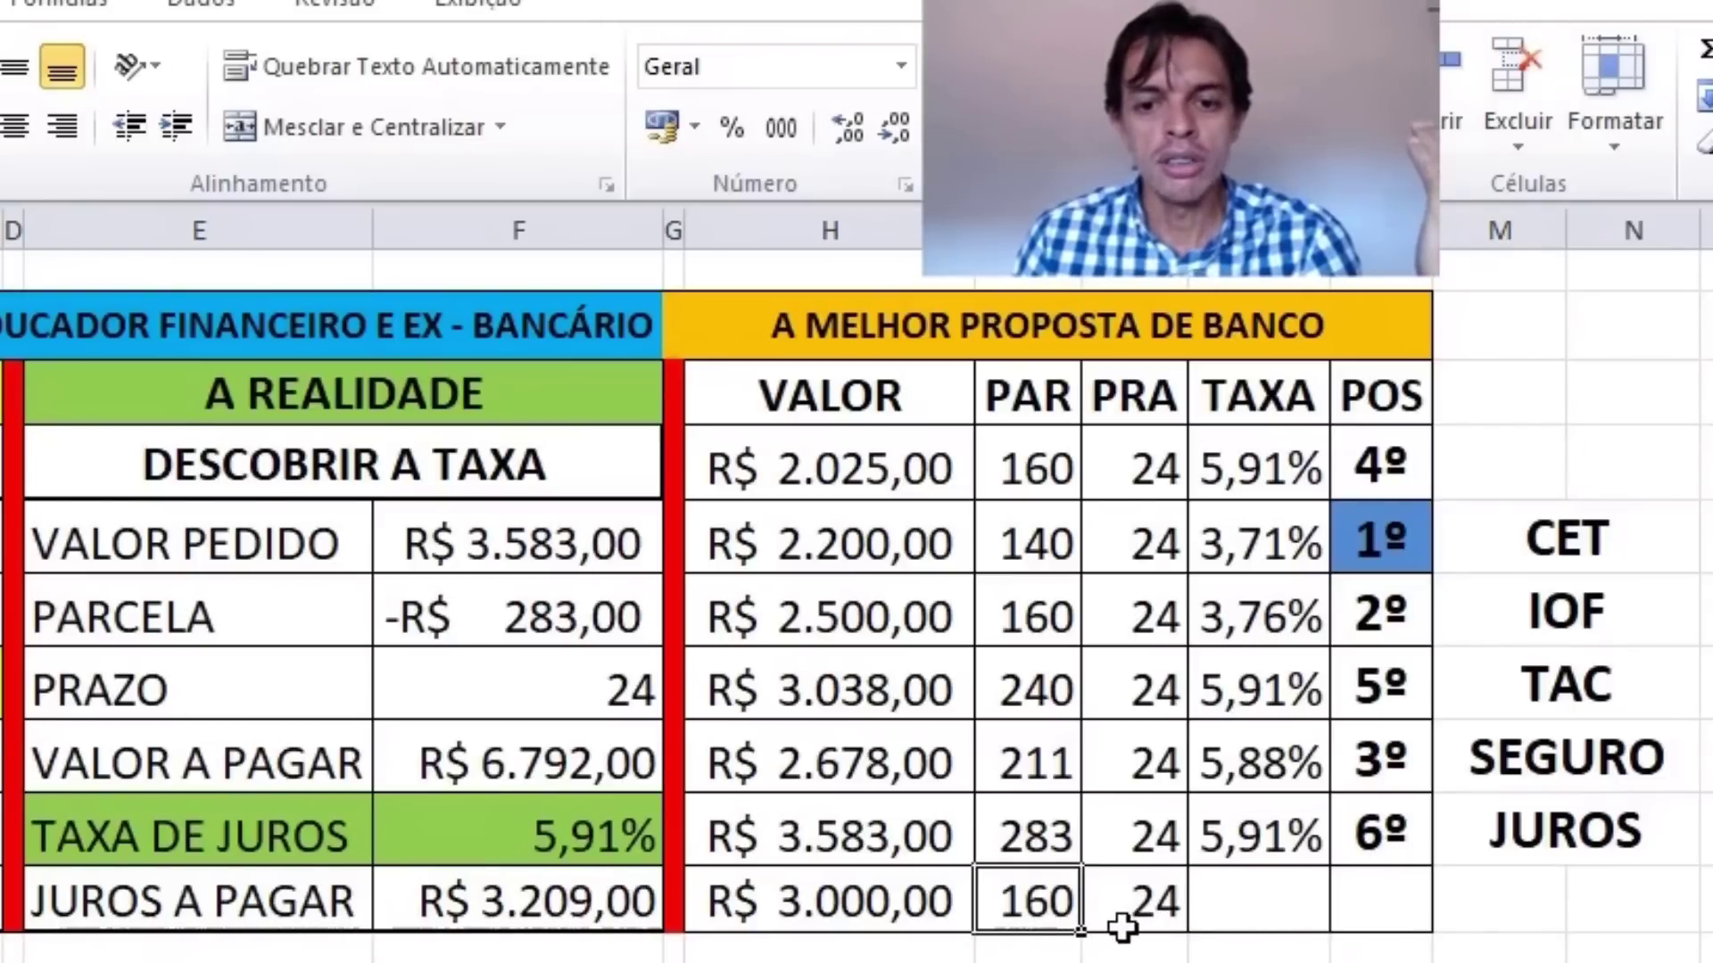
left_click(919, 909)
left_click(497, 528)
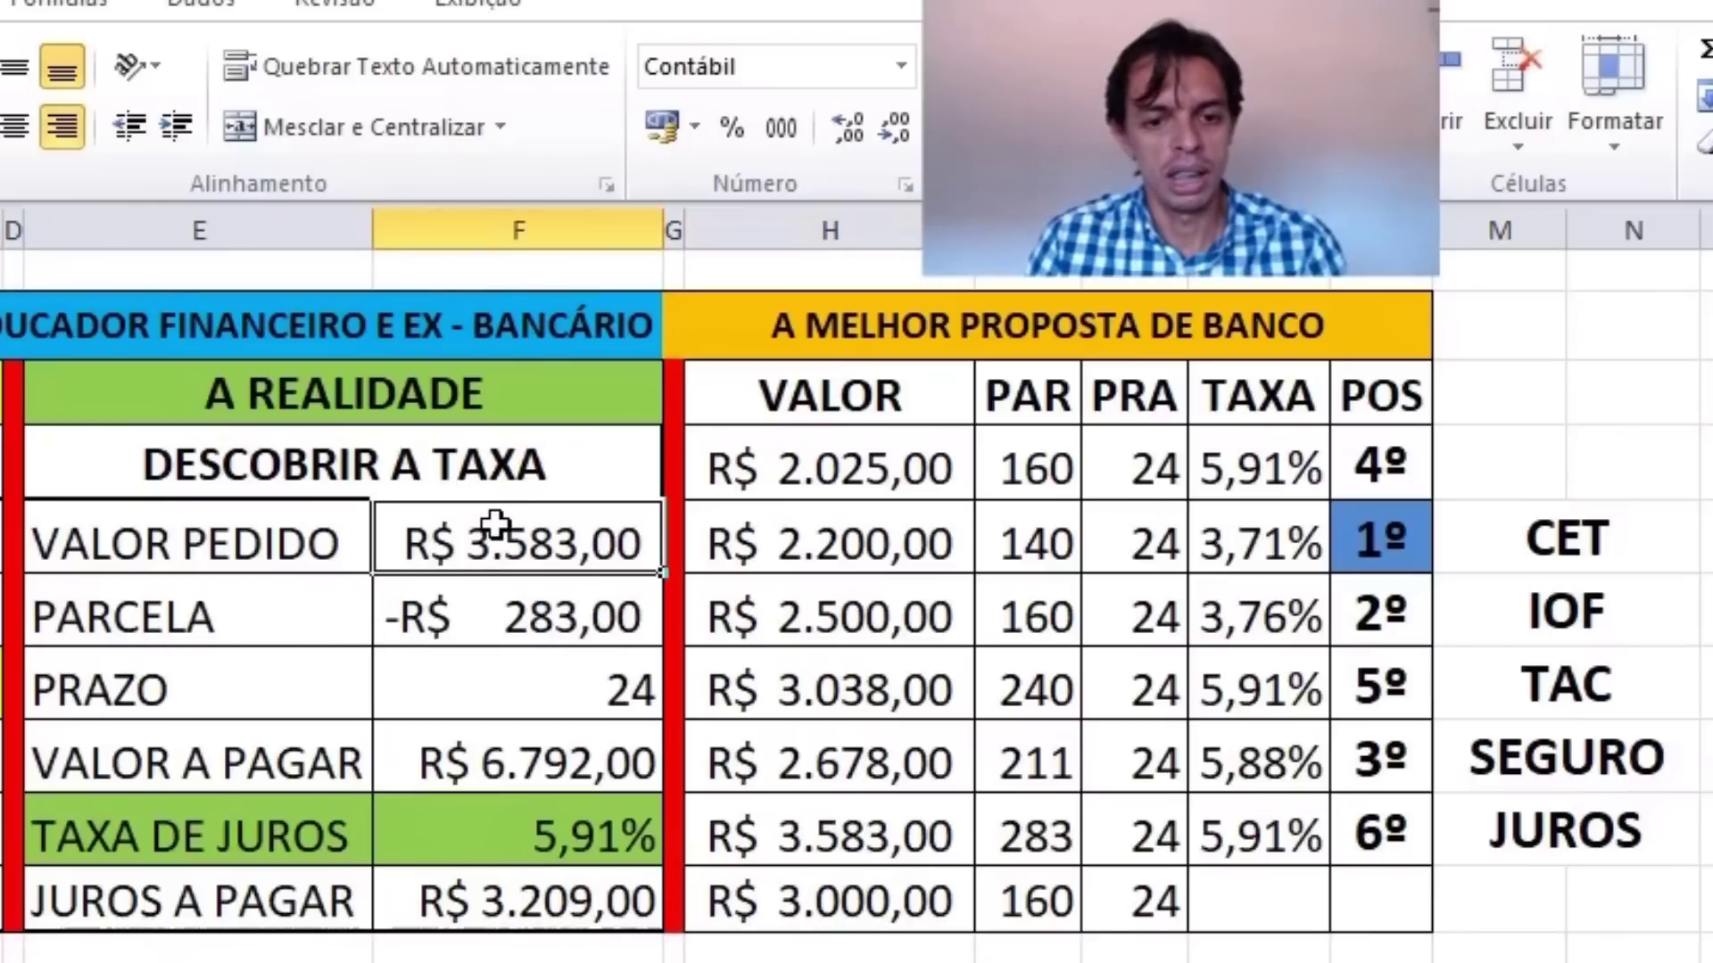
type("3.00")
type("0")
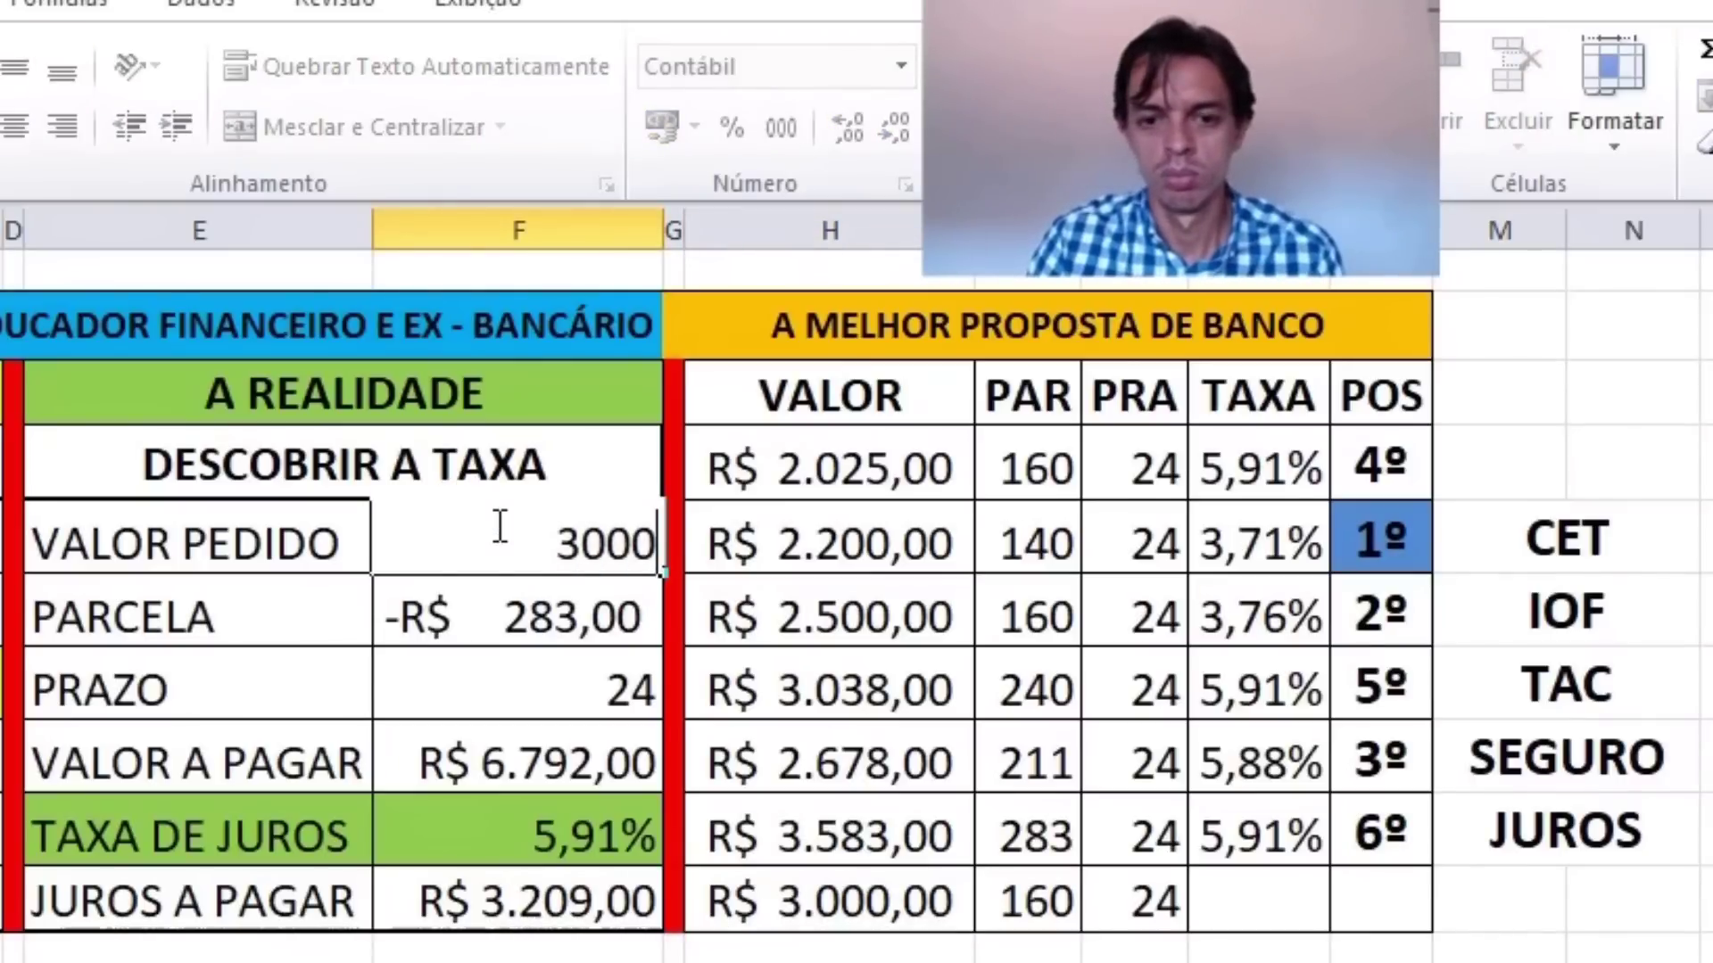
key("Return")
- Set the calculator's PARCELA to -160 for the seventh proposal
left_click(608, 695)
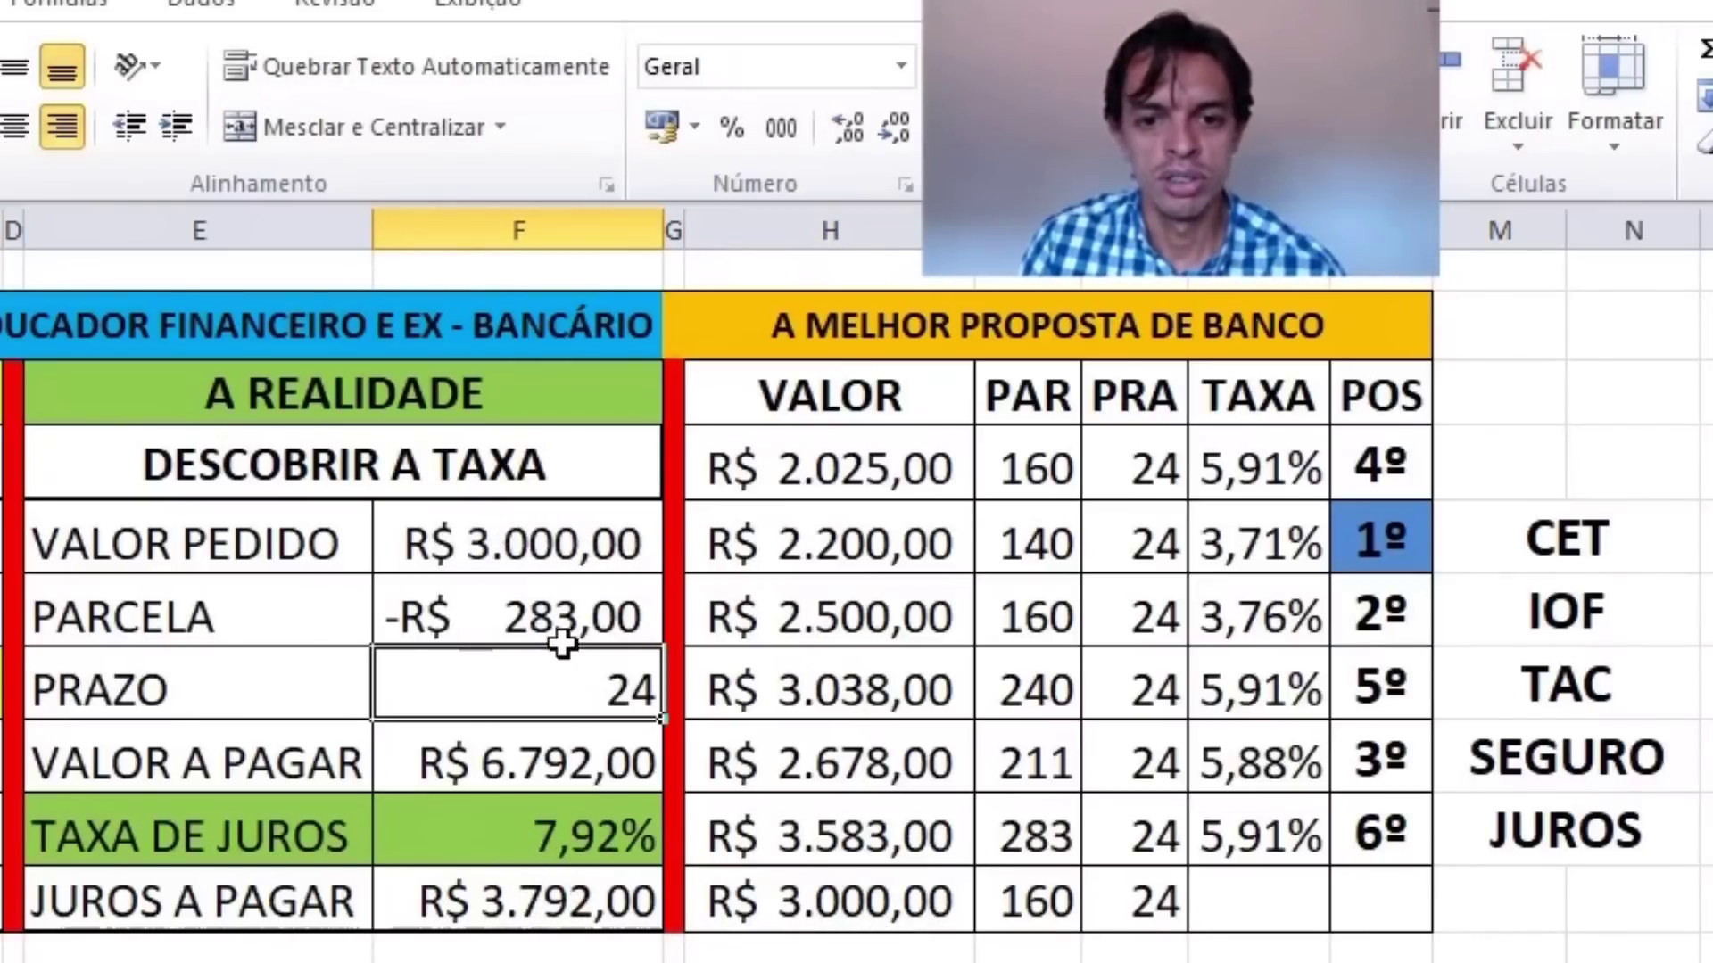
double_click(562, 622)
left_click_drag(593, 629, 657, 629)
type("160")
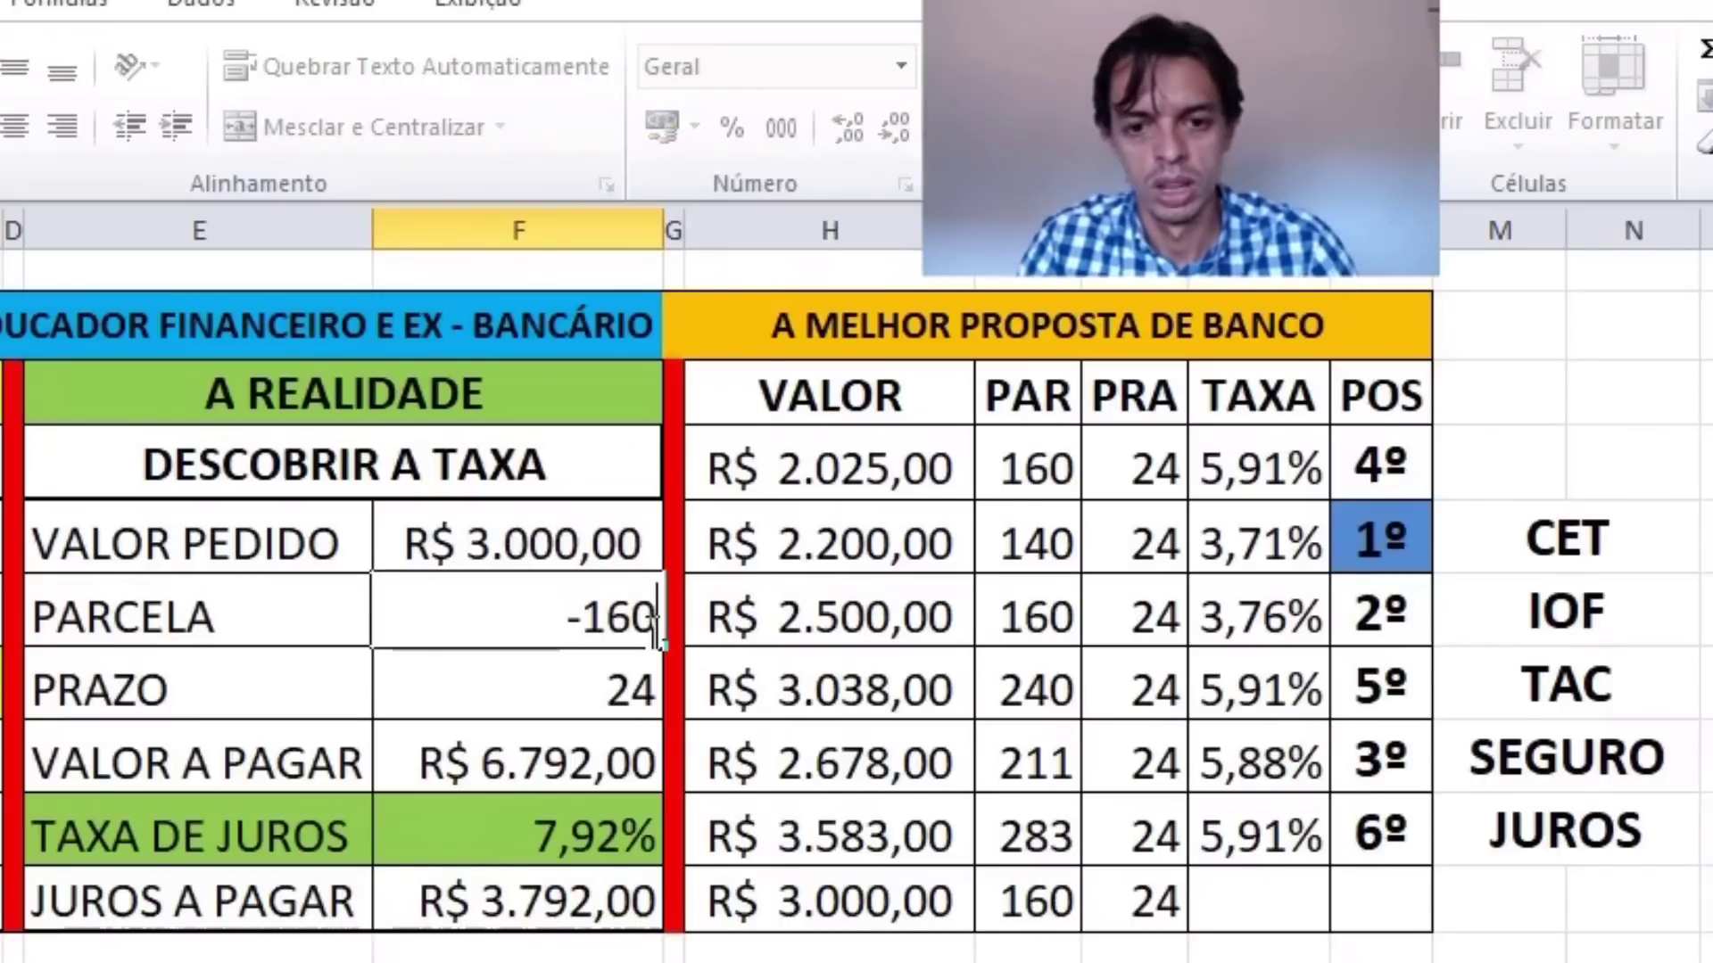
key("Return")
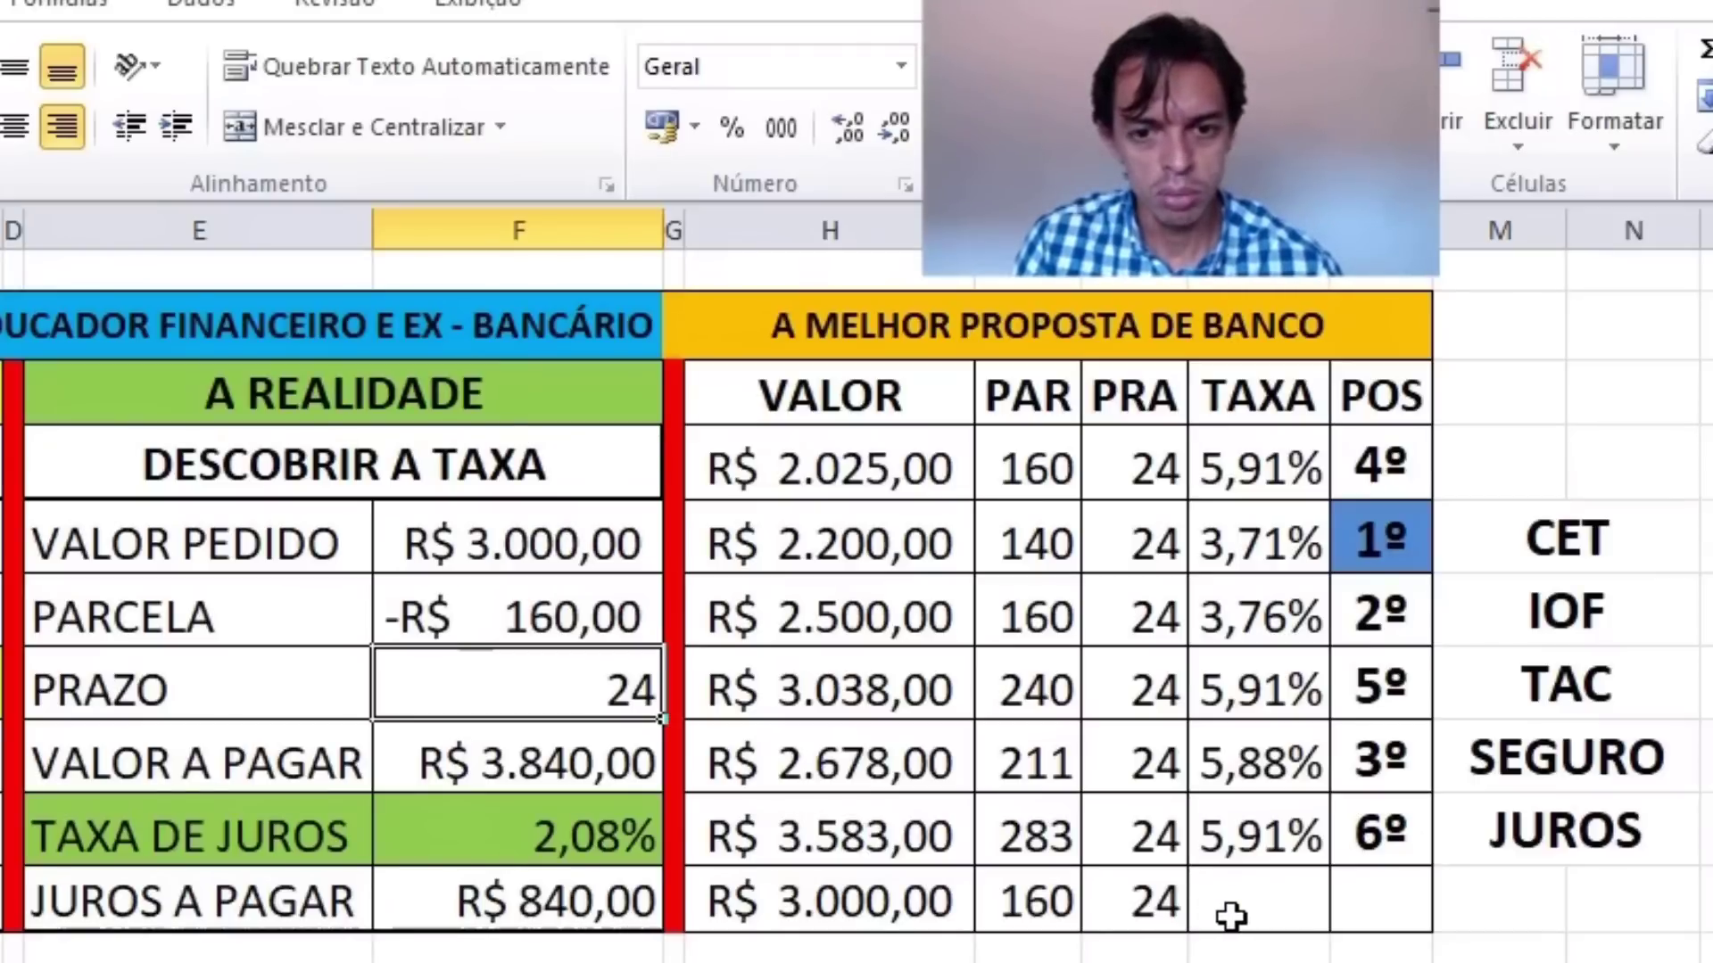
- Check the seventh proposal's figures against the calculated TAXA DE JUROS and record 2,08% in its TAXA cell
left_click(902, 906)
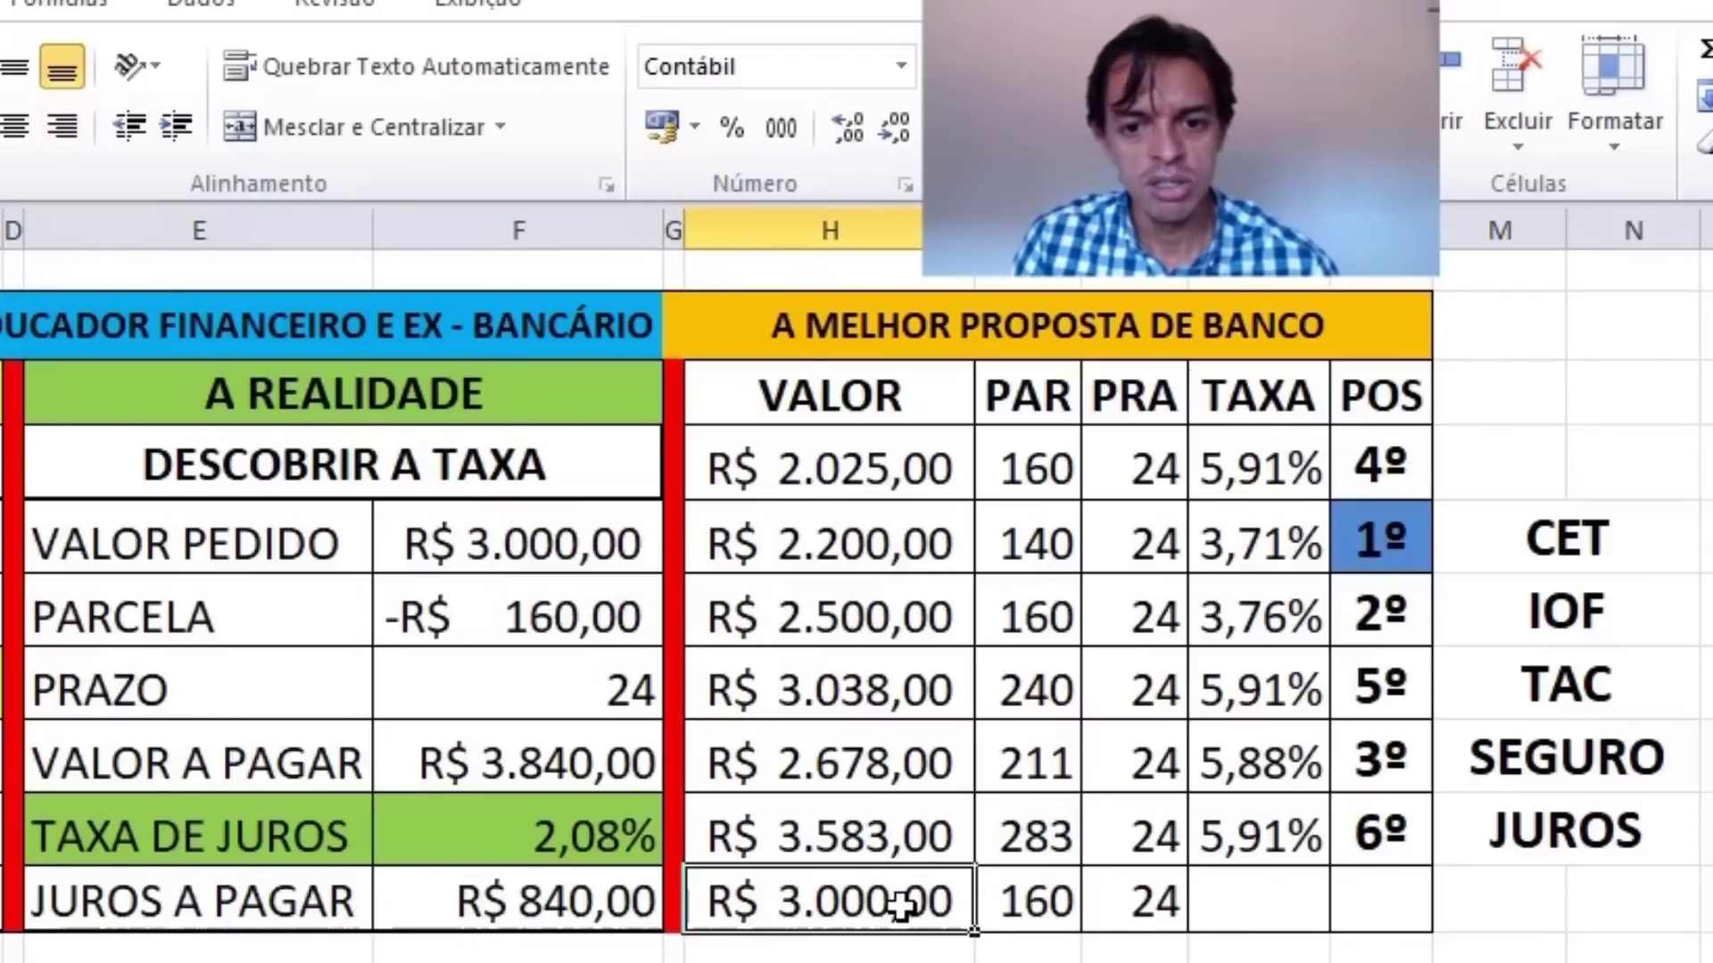
left_click(1035, 910)
left_click(1113, 910)
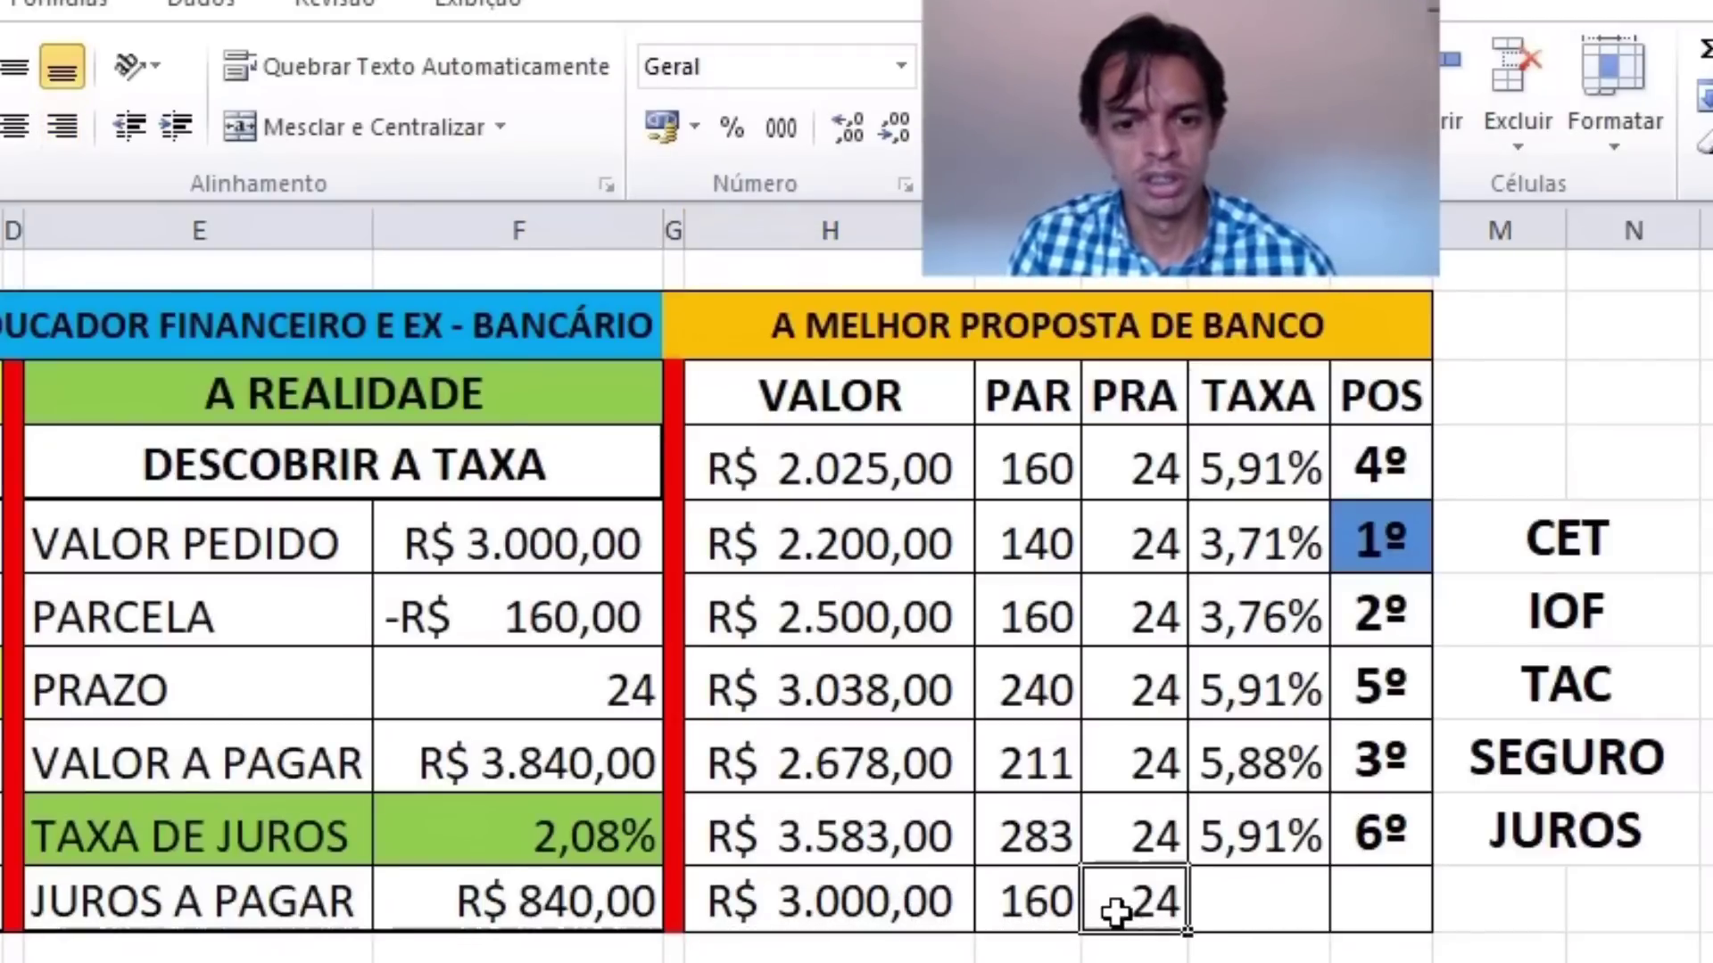
left_click(586, 837)
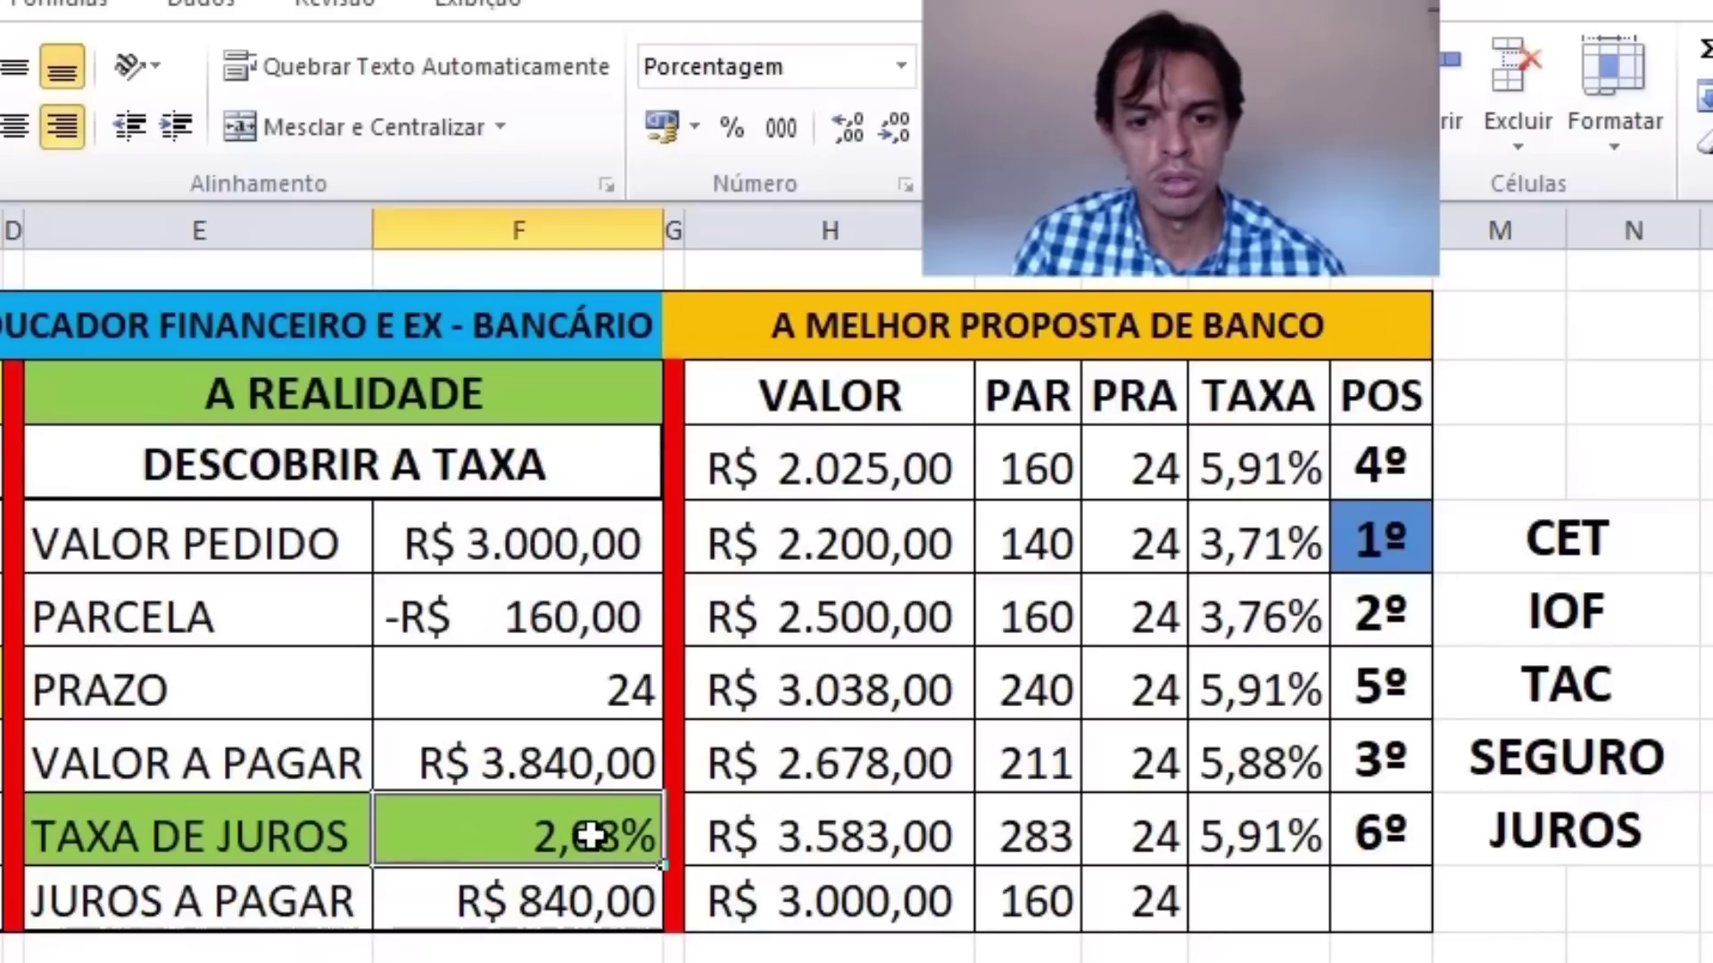
left_click(1254, 903)
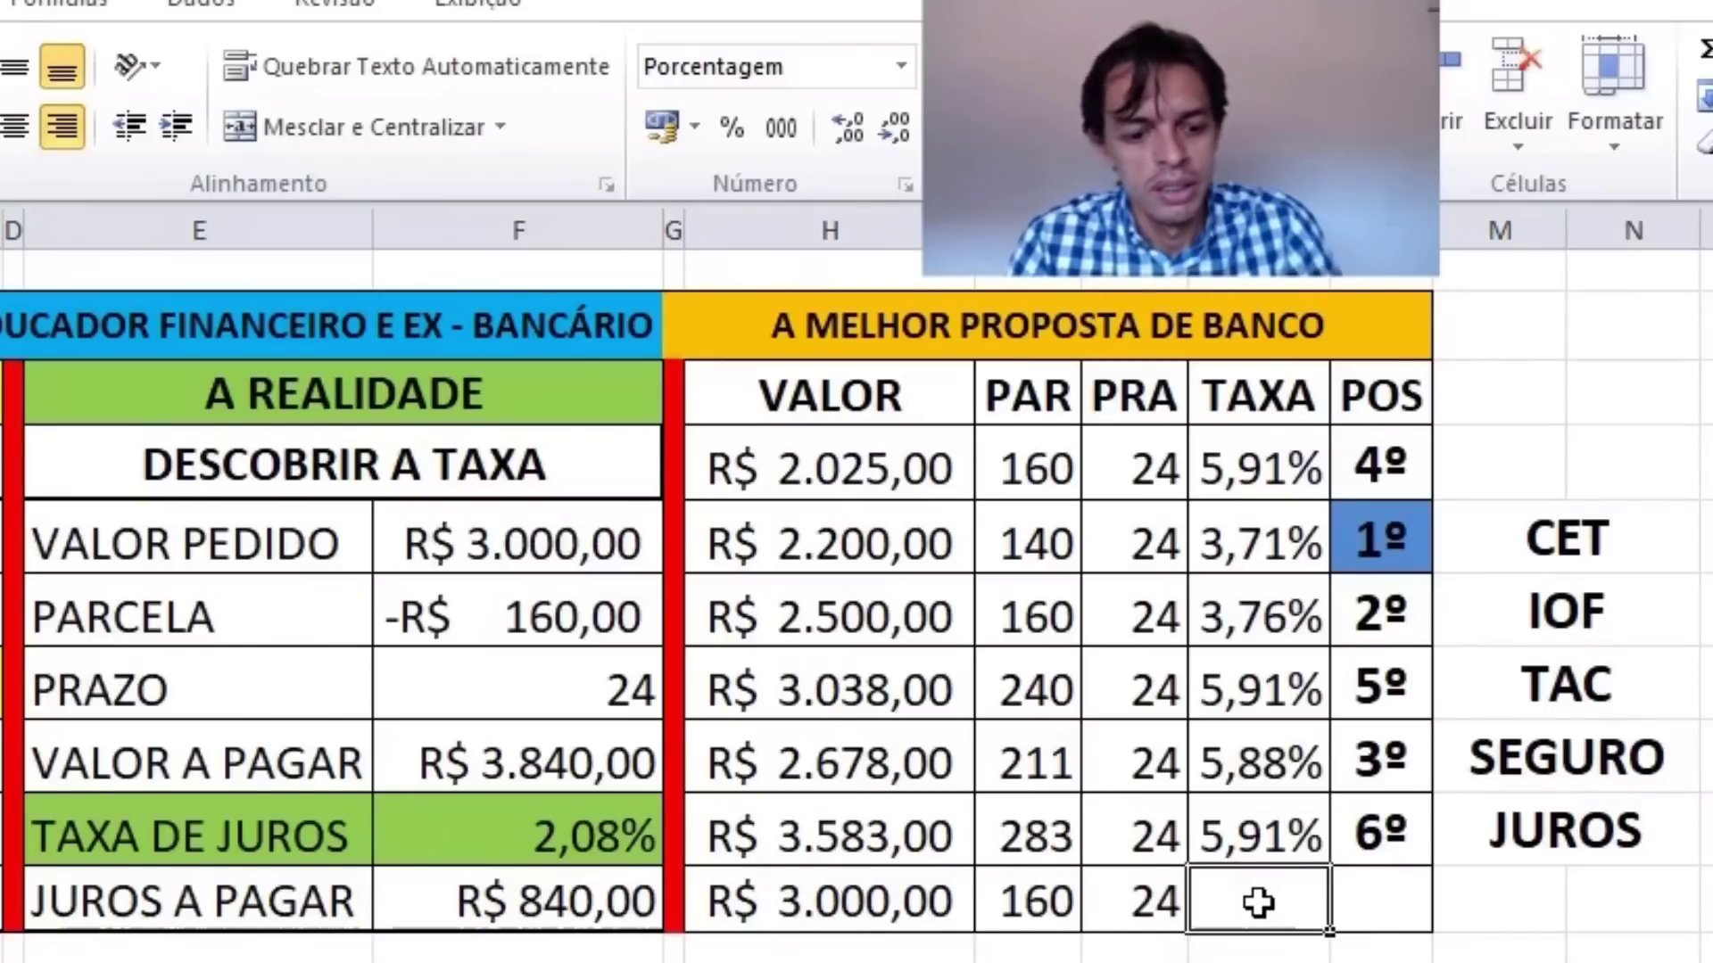
type("2,08")
key("Return")
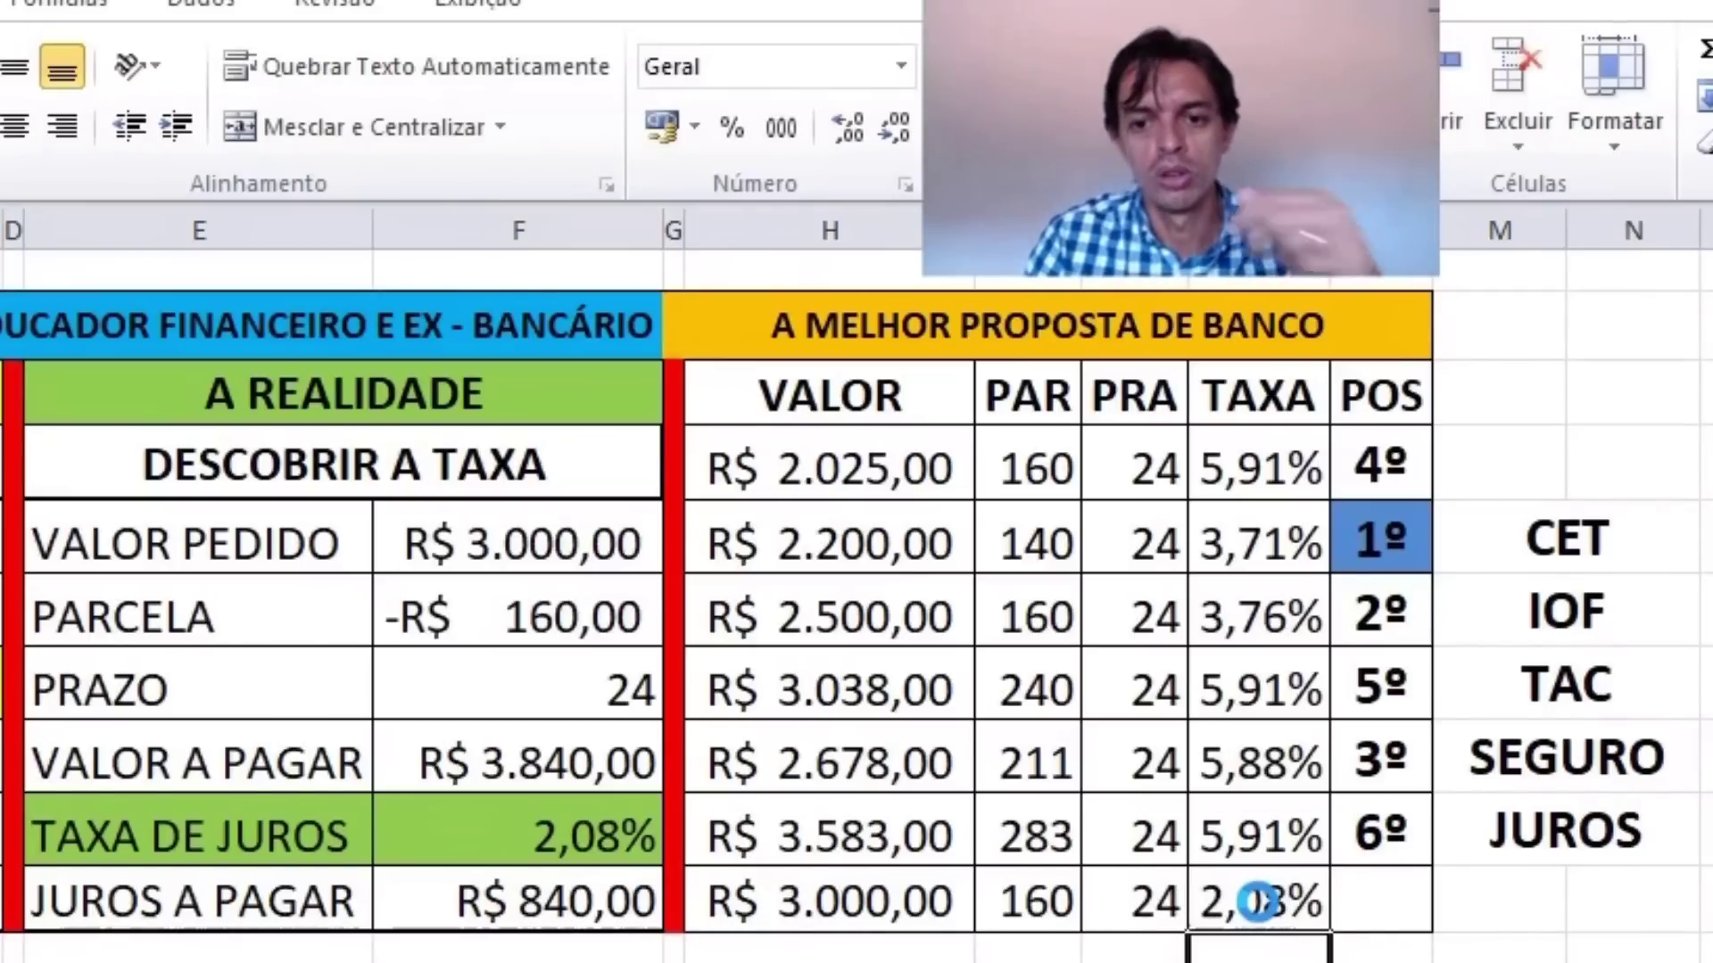
- Copy the blue 1º cell from the second proposal into the seventh proposal's POS cell
left_click(1283, 906)
left_click(1368, 906)
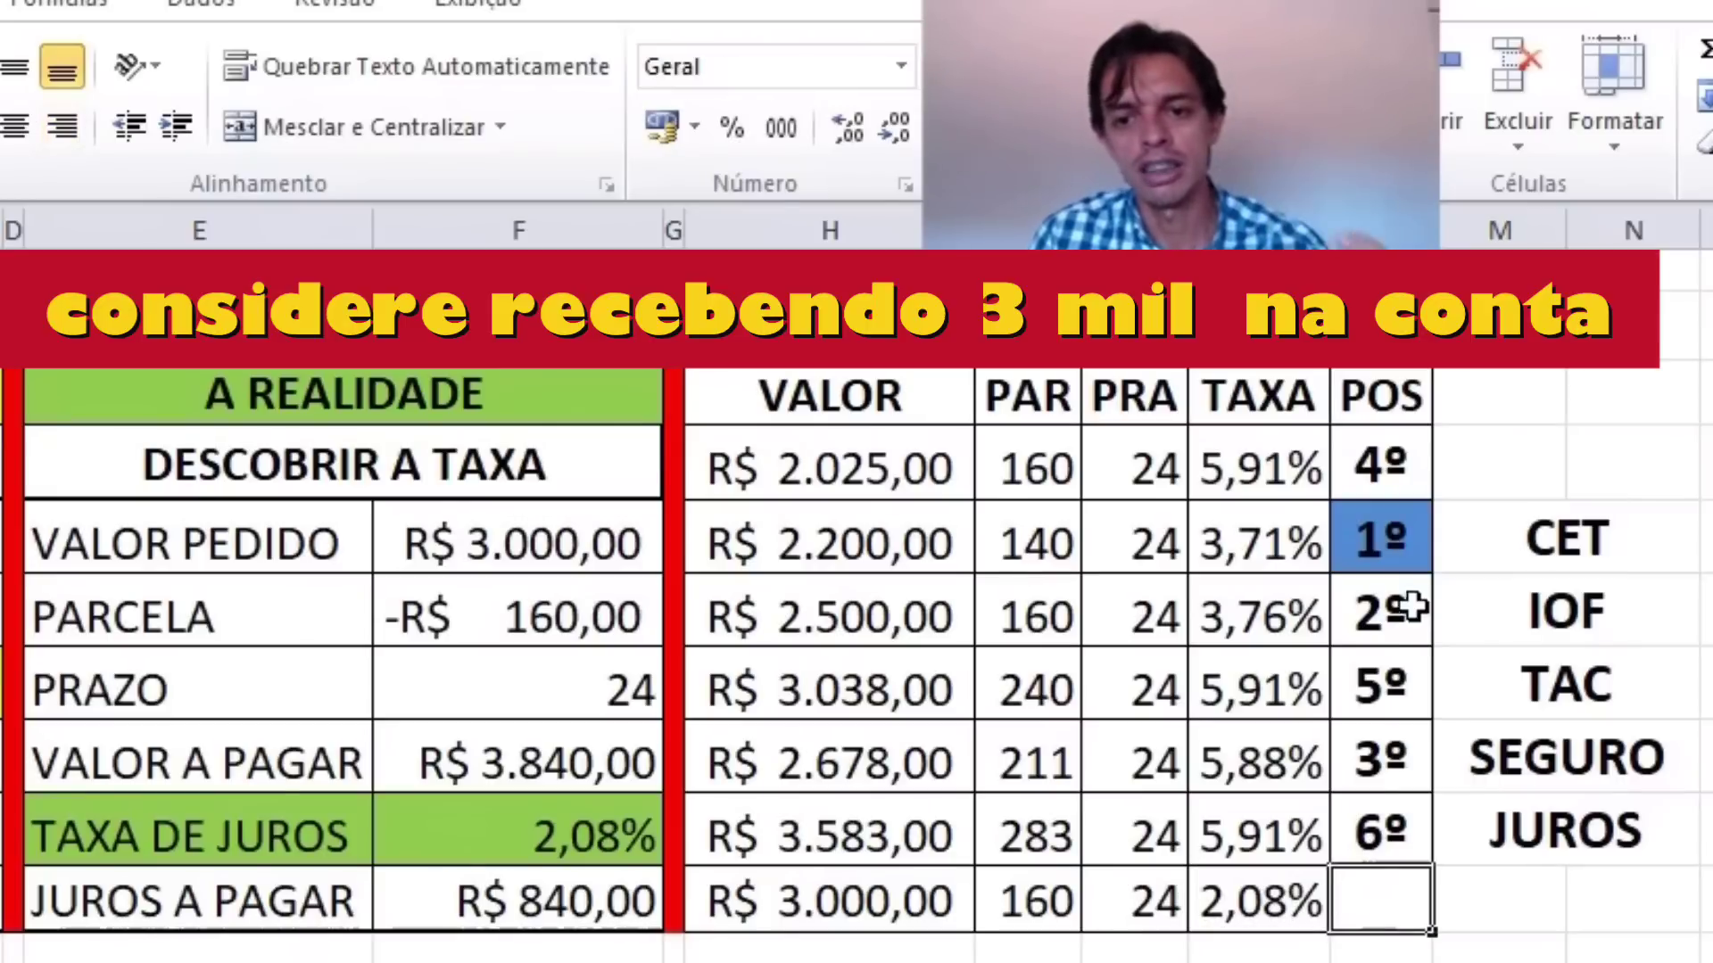
left_click(1389, 559)
key("Down")
key("Down")
key("Down")
key("Down")
key("Down")
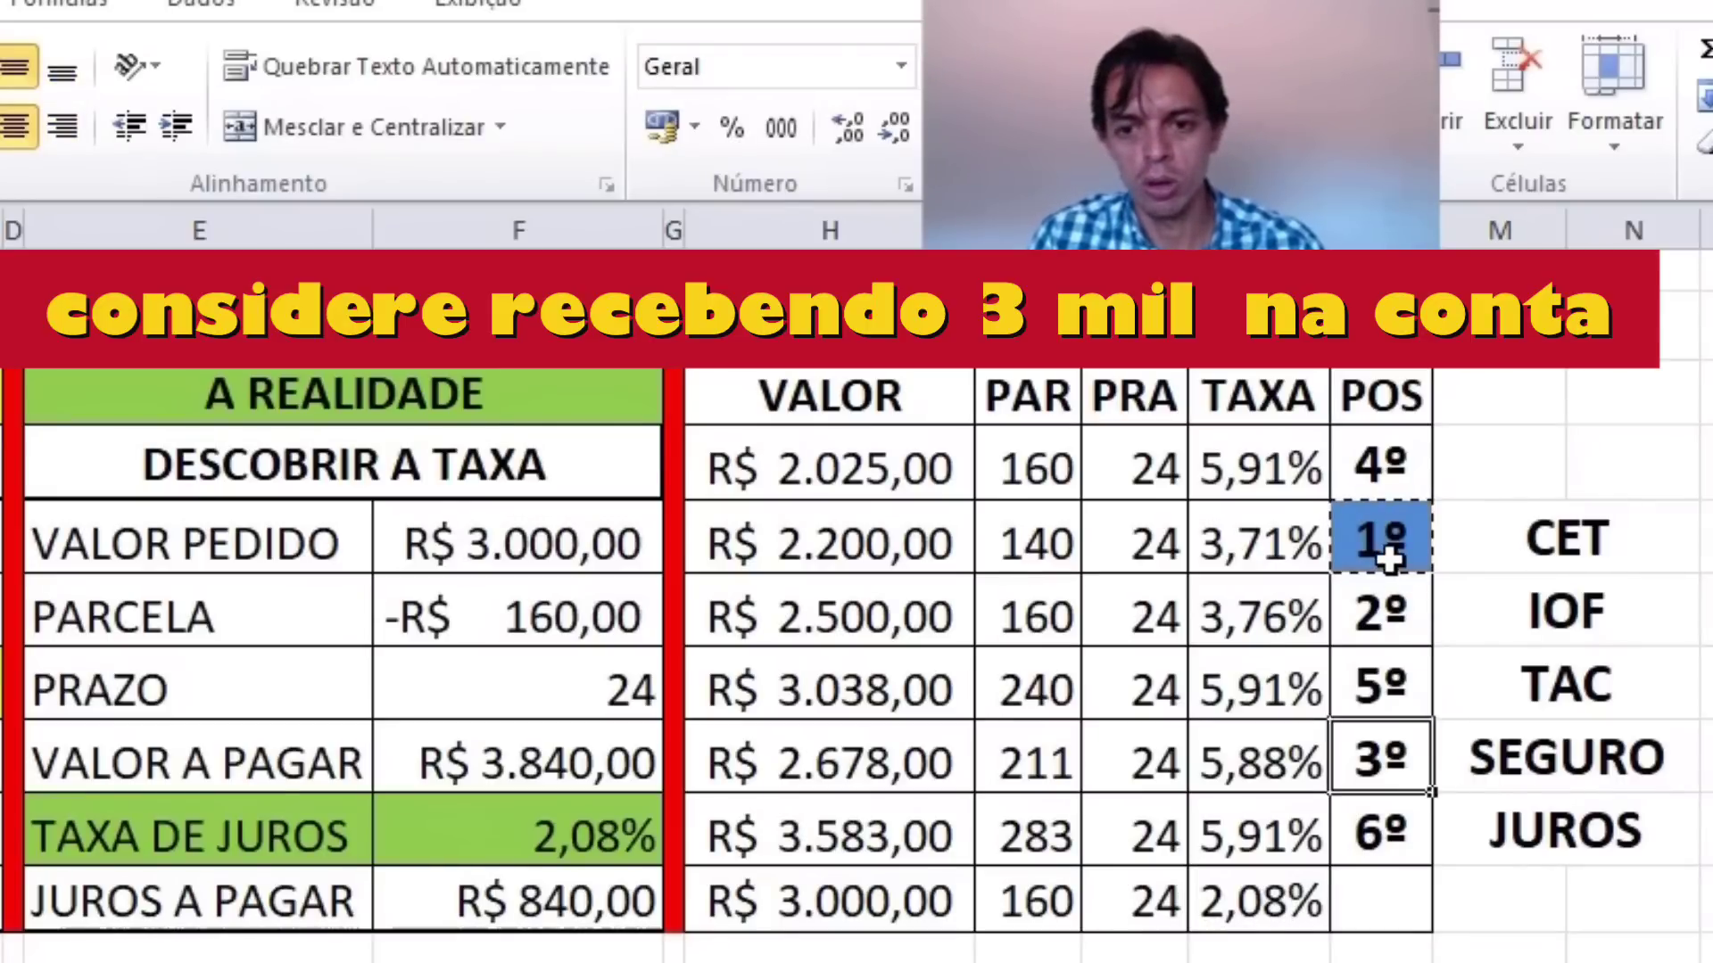
type("1º")
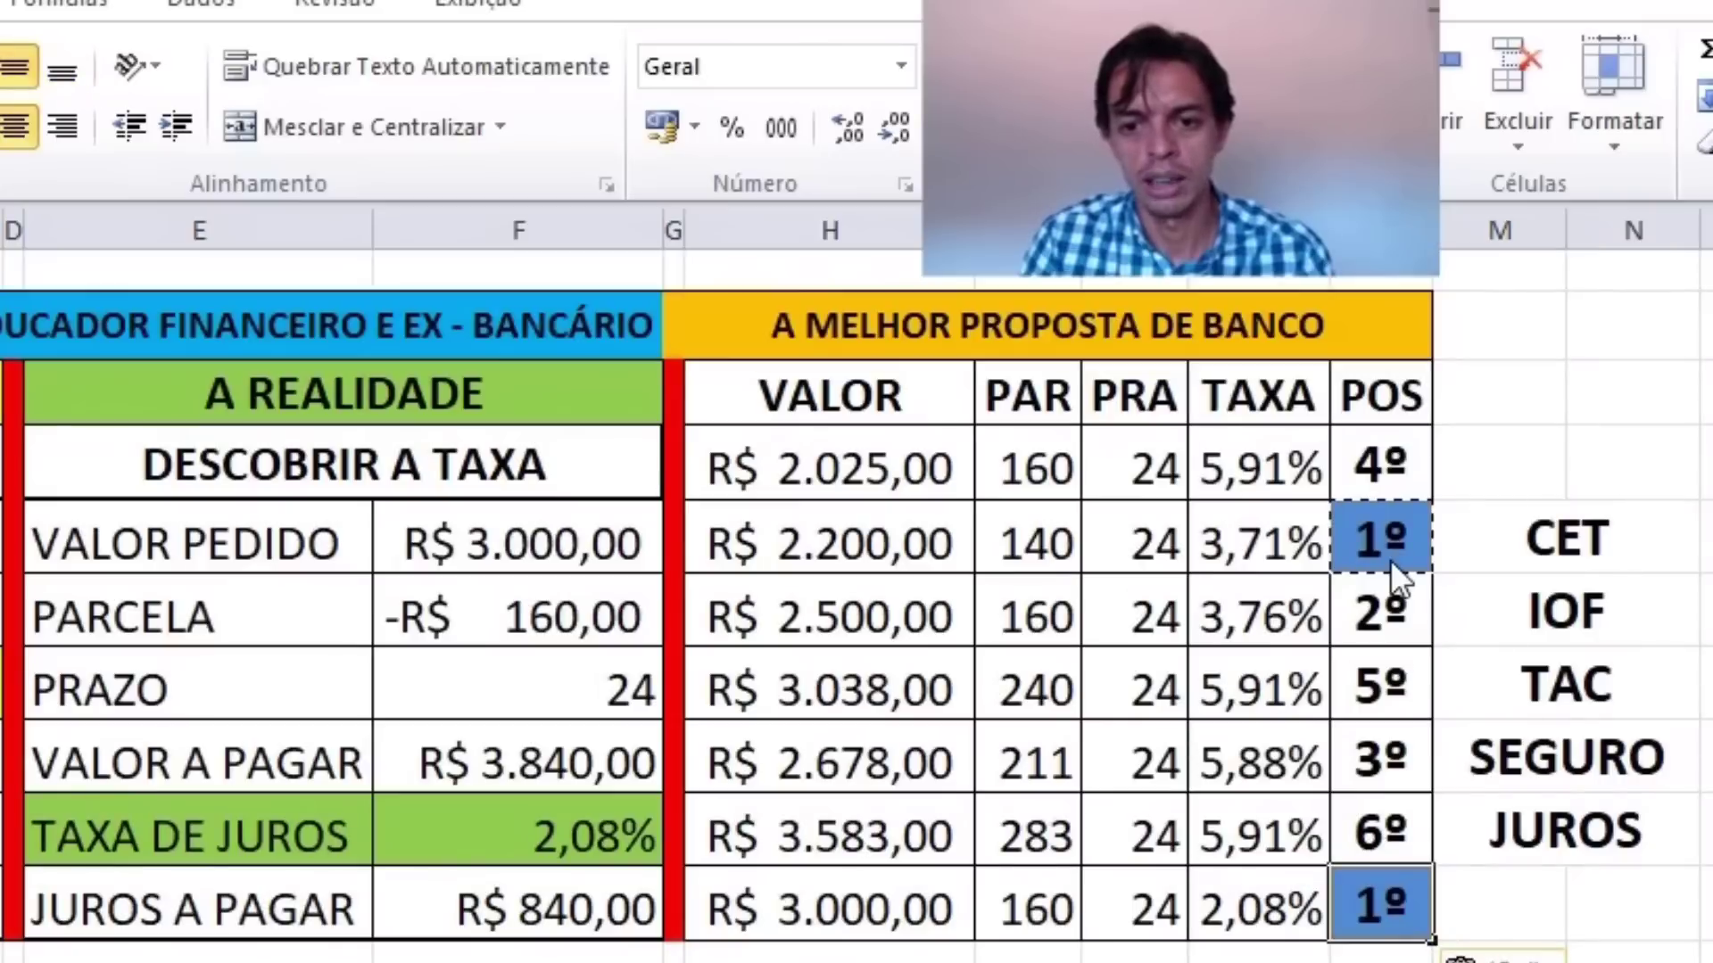
- Fill the seventh proposal's cells from VALOR to TAXA with light blue and review its amount, term and instalment
left_click(919, 903)
left_click_drag(1013, 897, 1320, 909)
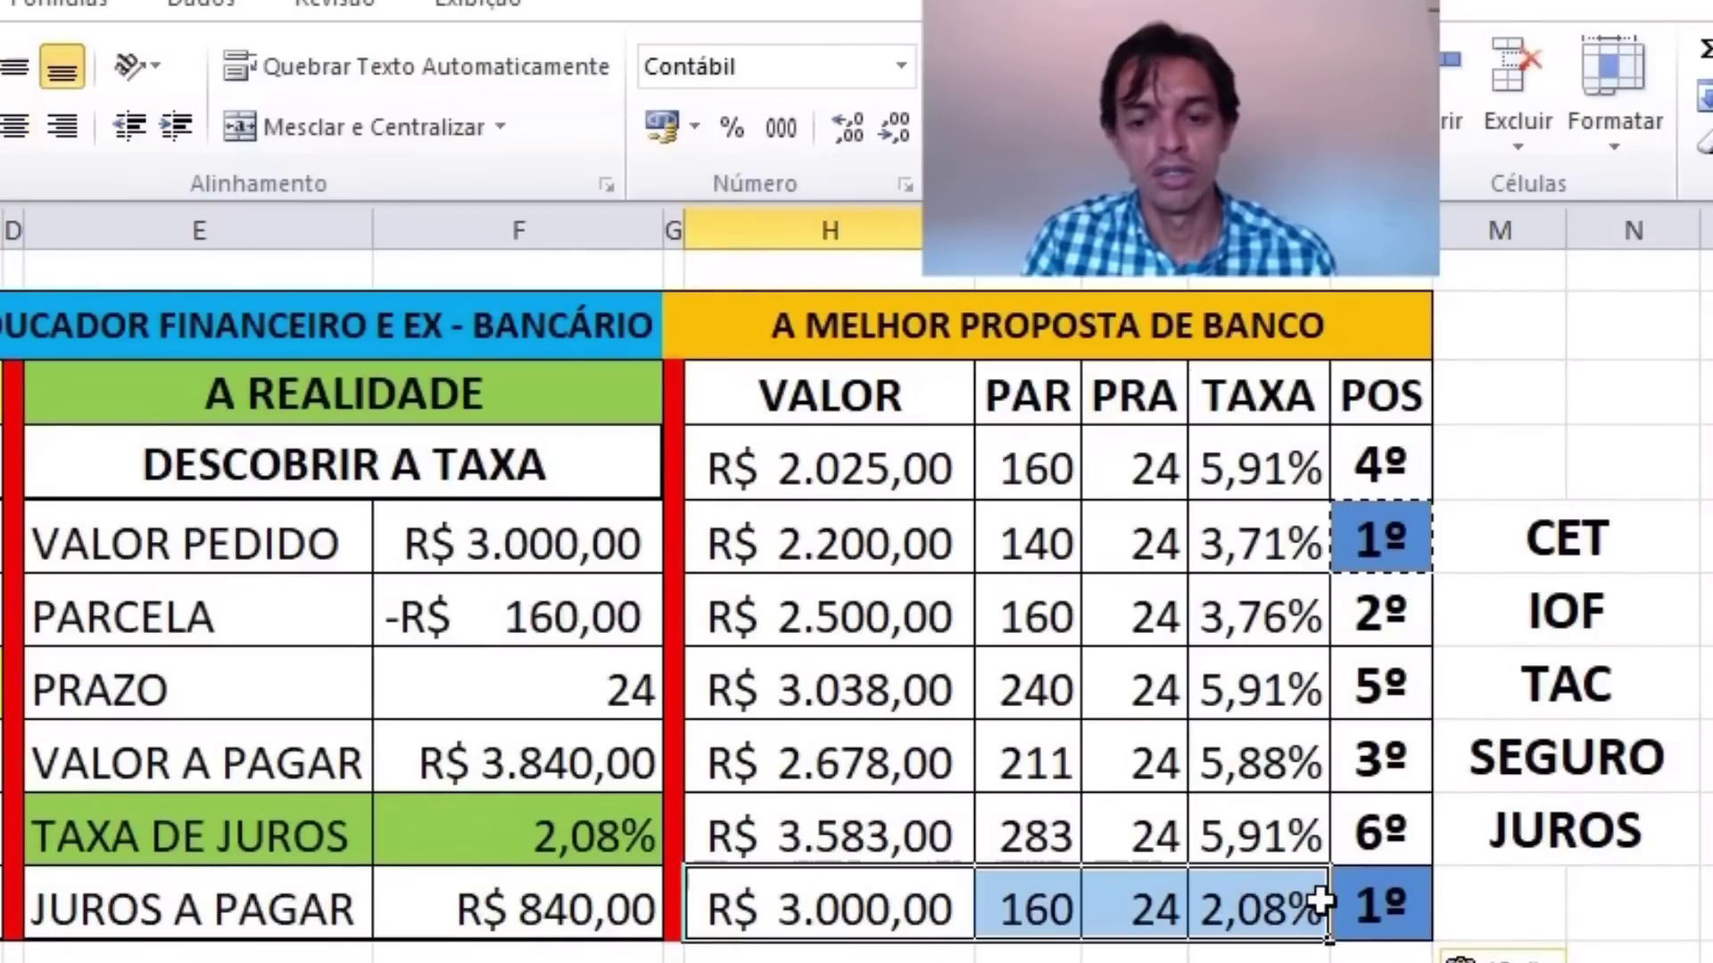
left_click(3, 125)
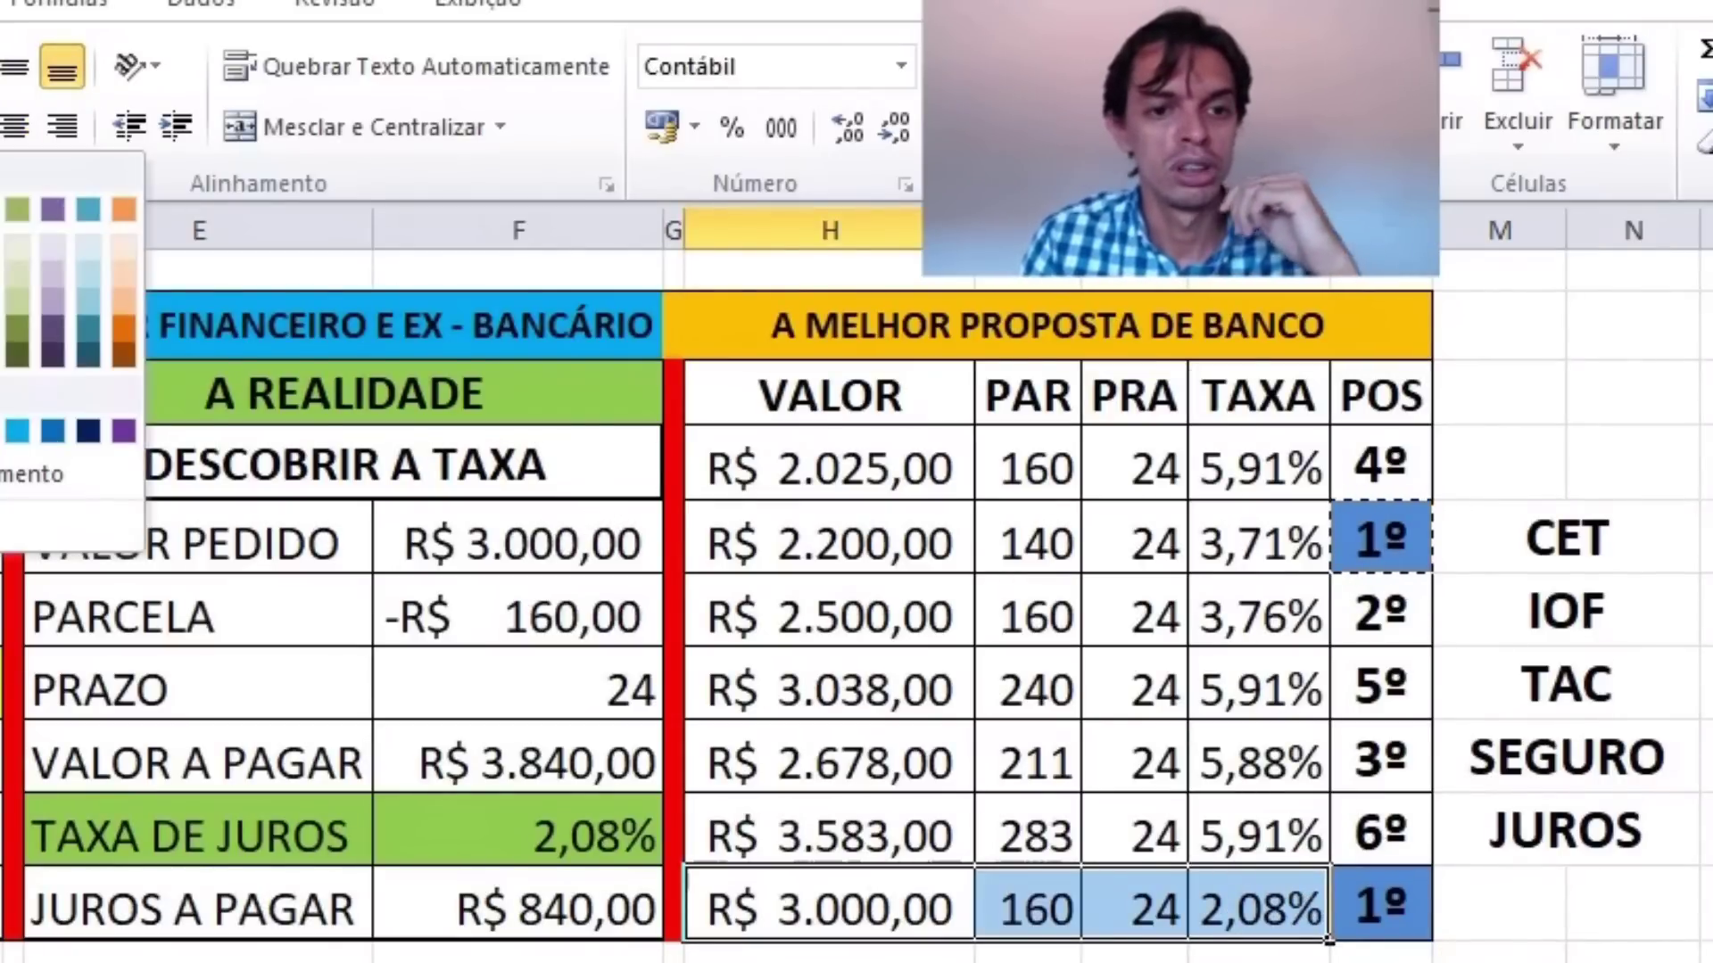
left_click(19, 430)
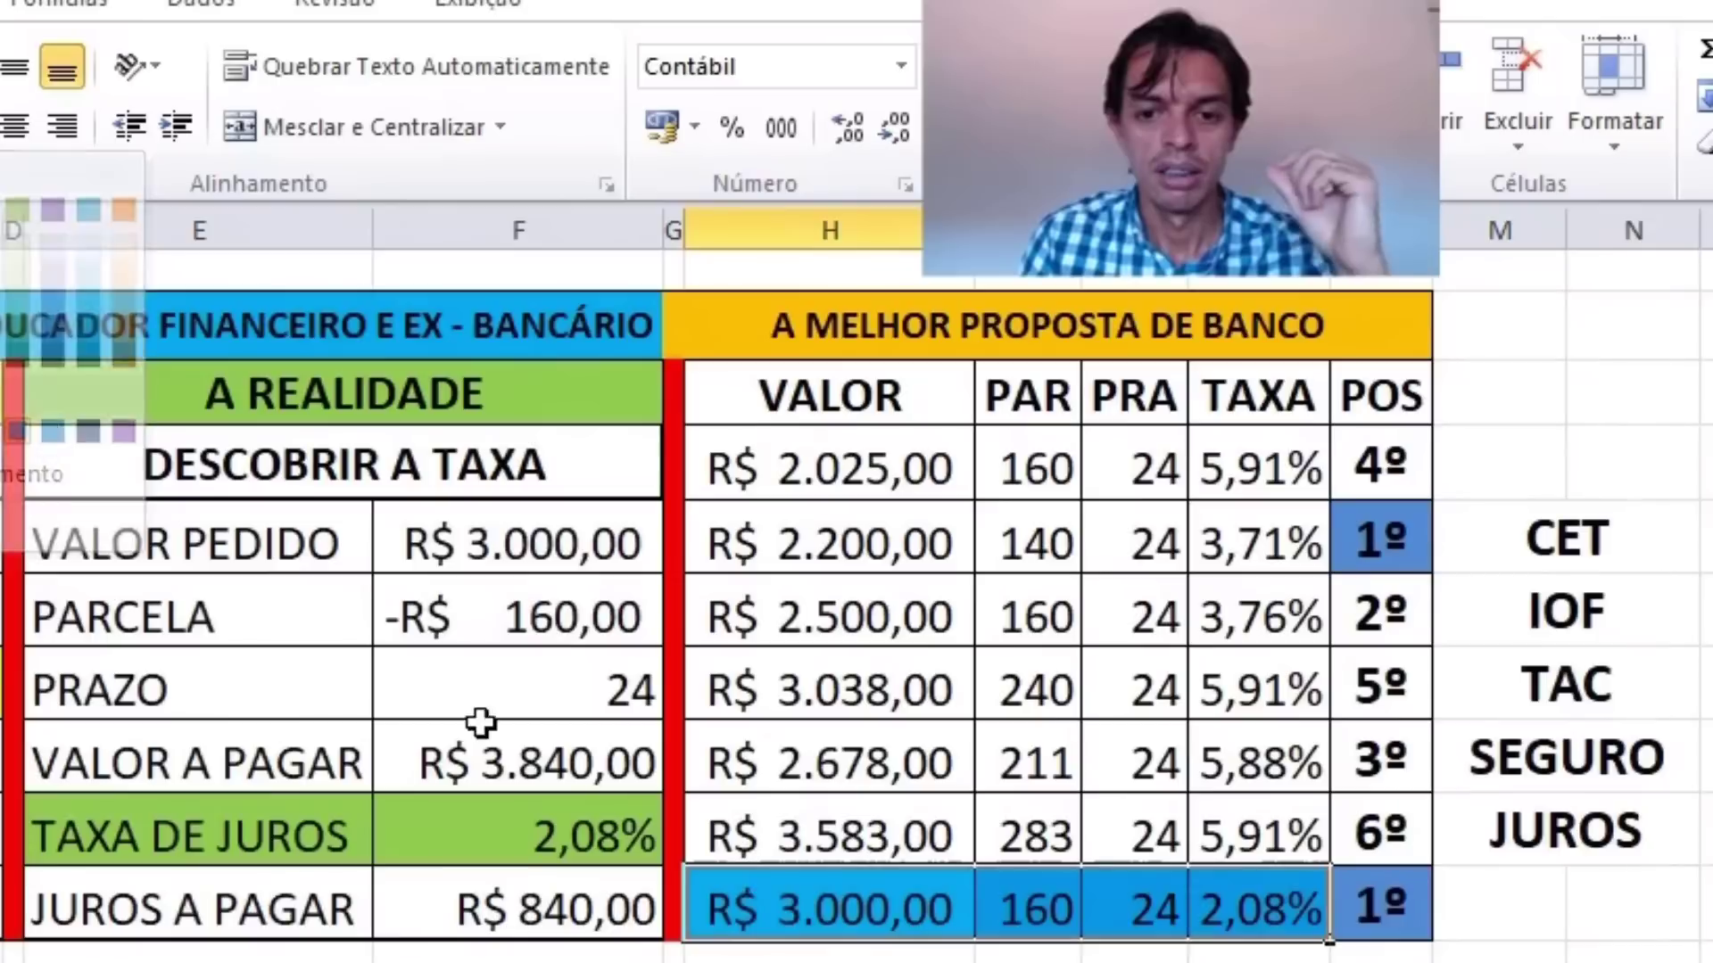
left_click(812, 914)
left_click(1129, 903)
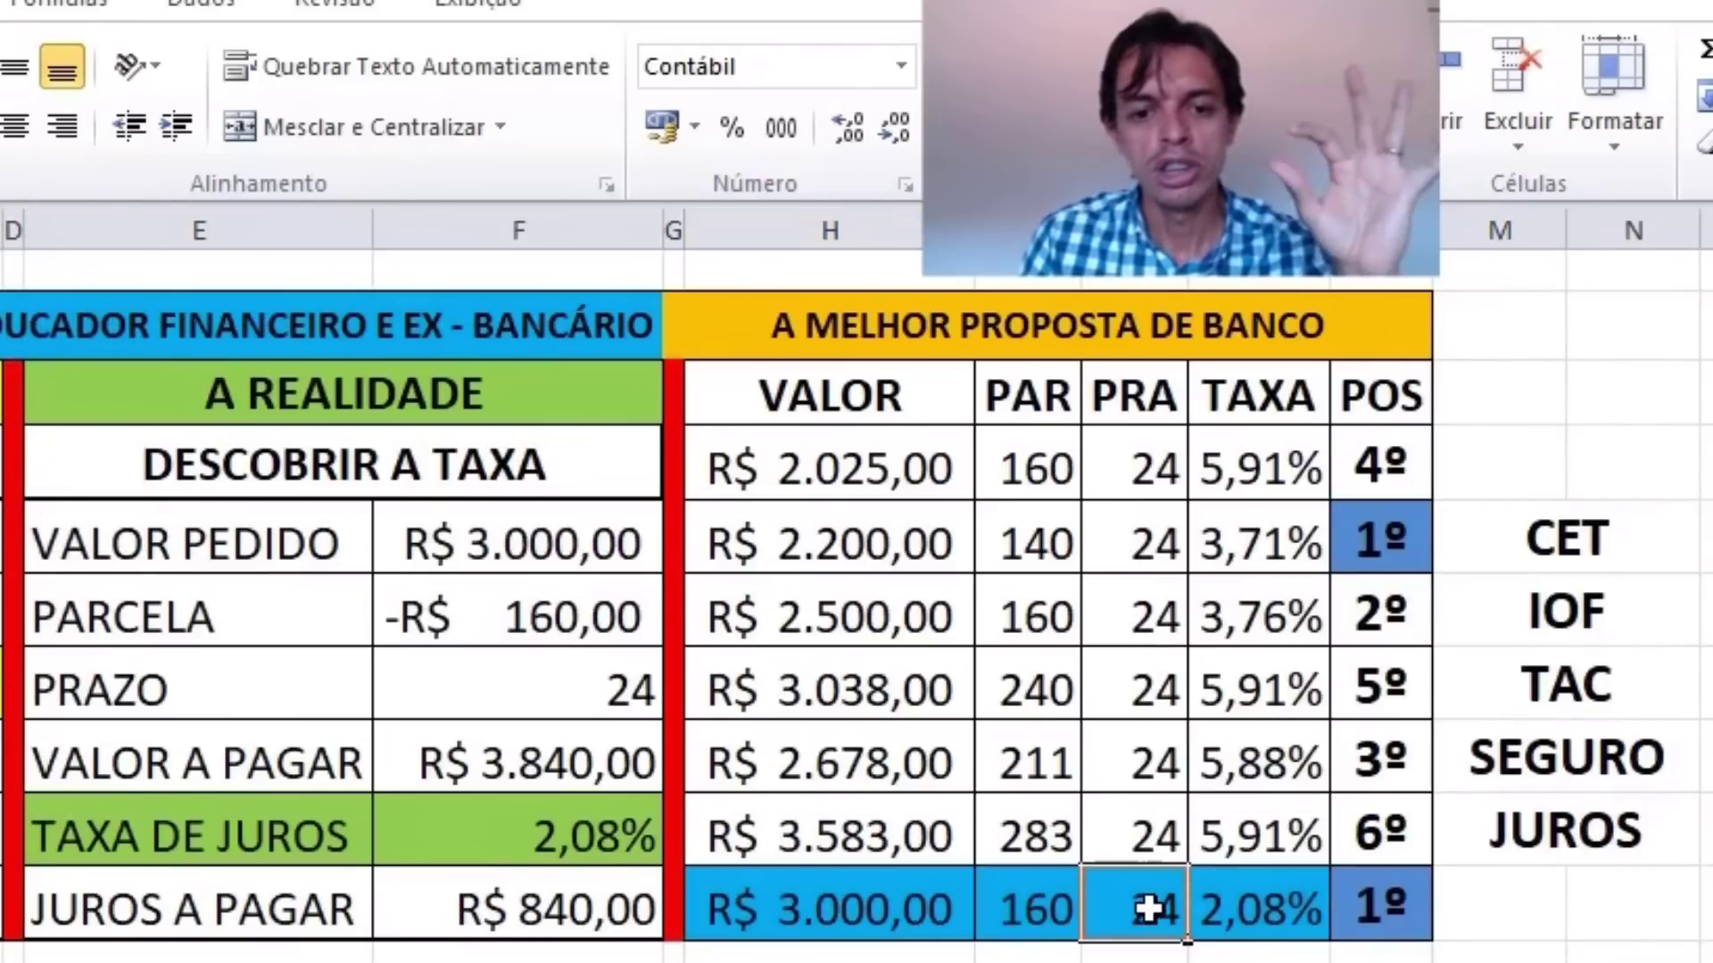
left_click(1022, 907)
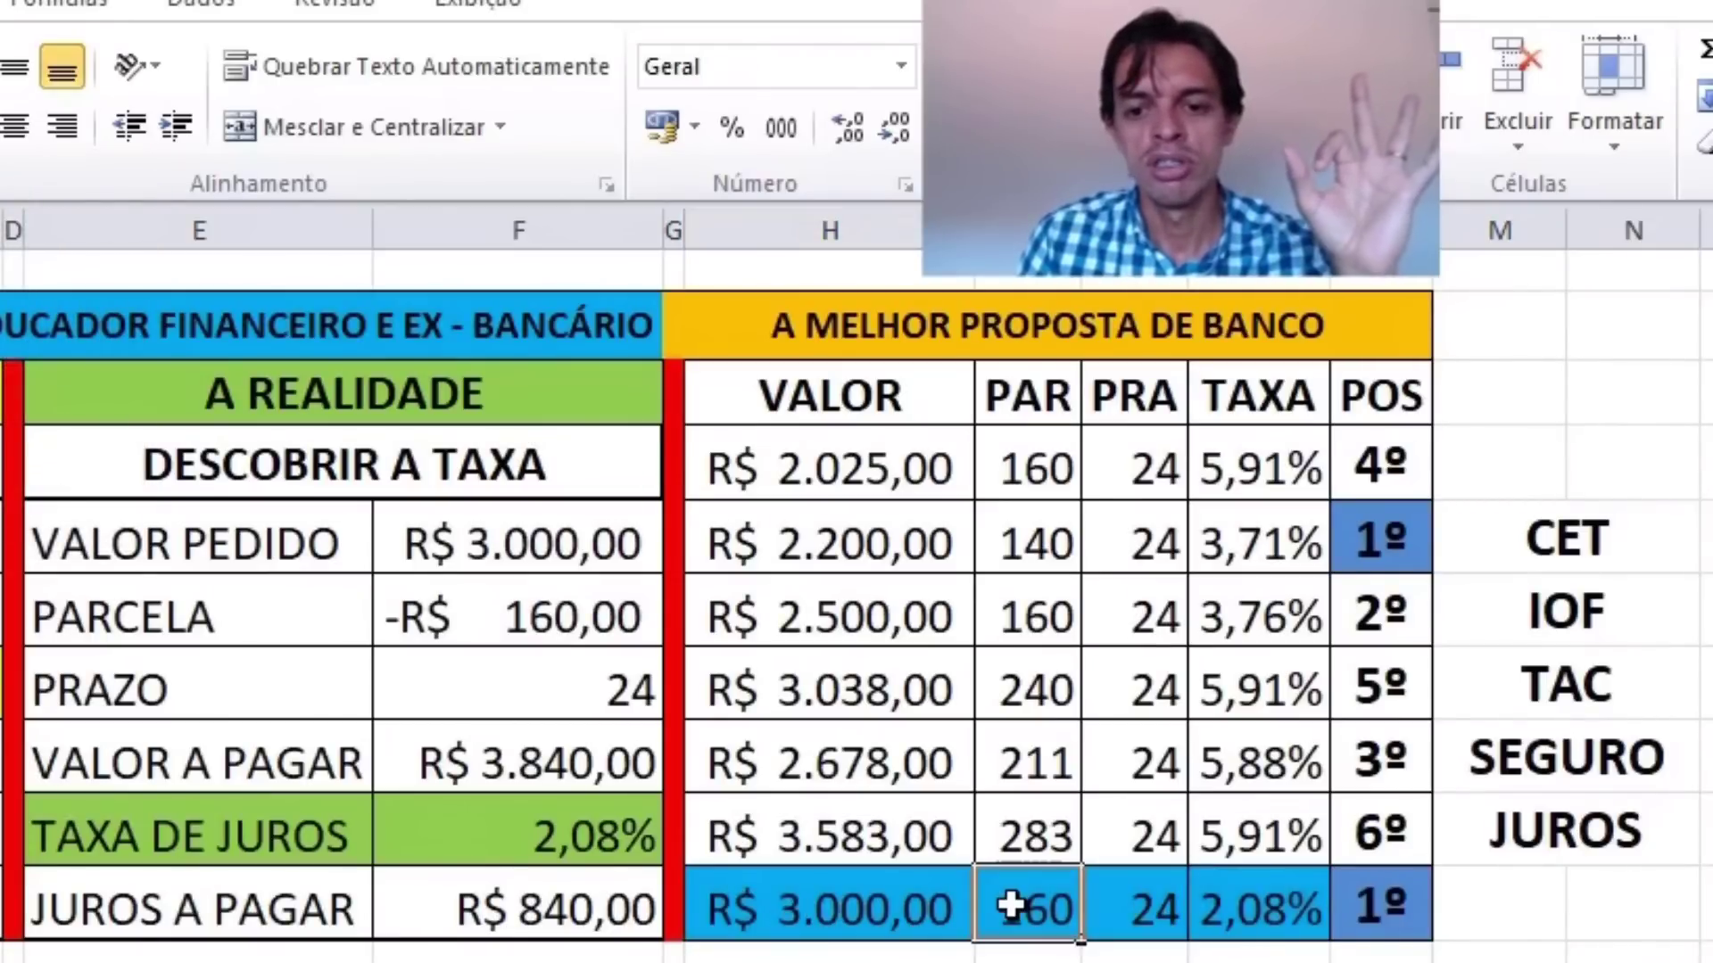
- Copy the third proposal's 2º ranking into the second proposal's POS cell and fill the second proposal's whole row with yellow
left_click(1378, 614)
key("ctrl+c")
key("Up")
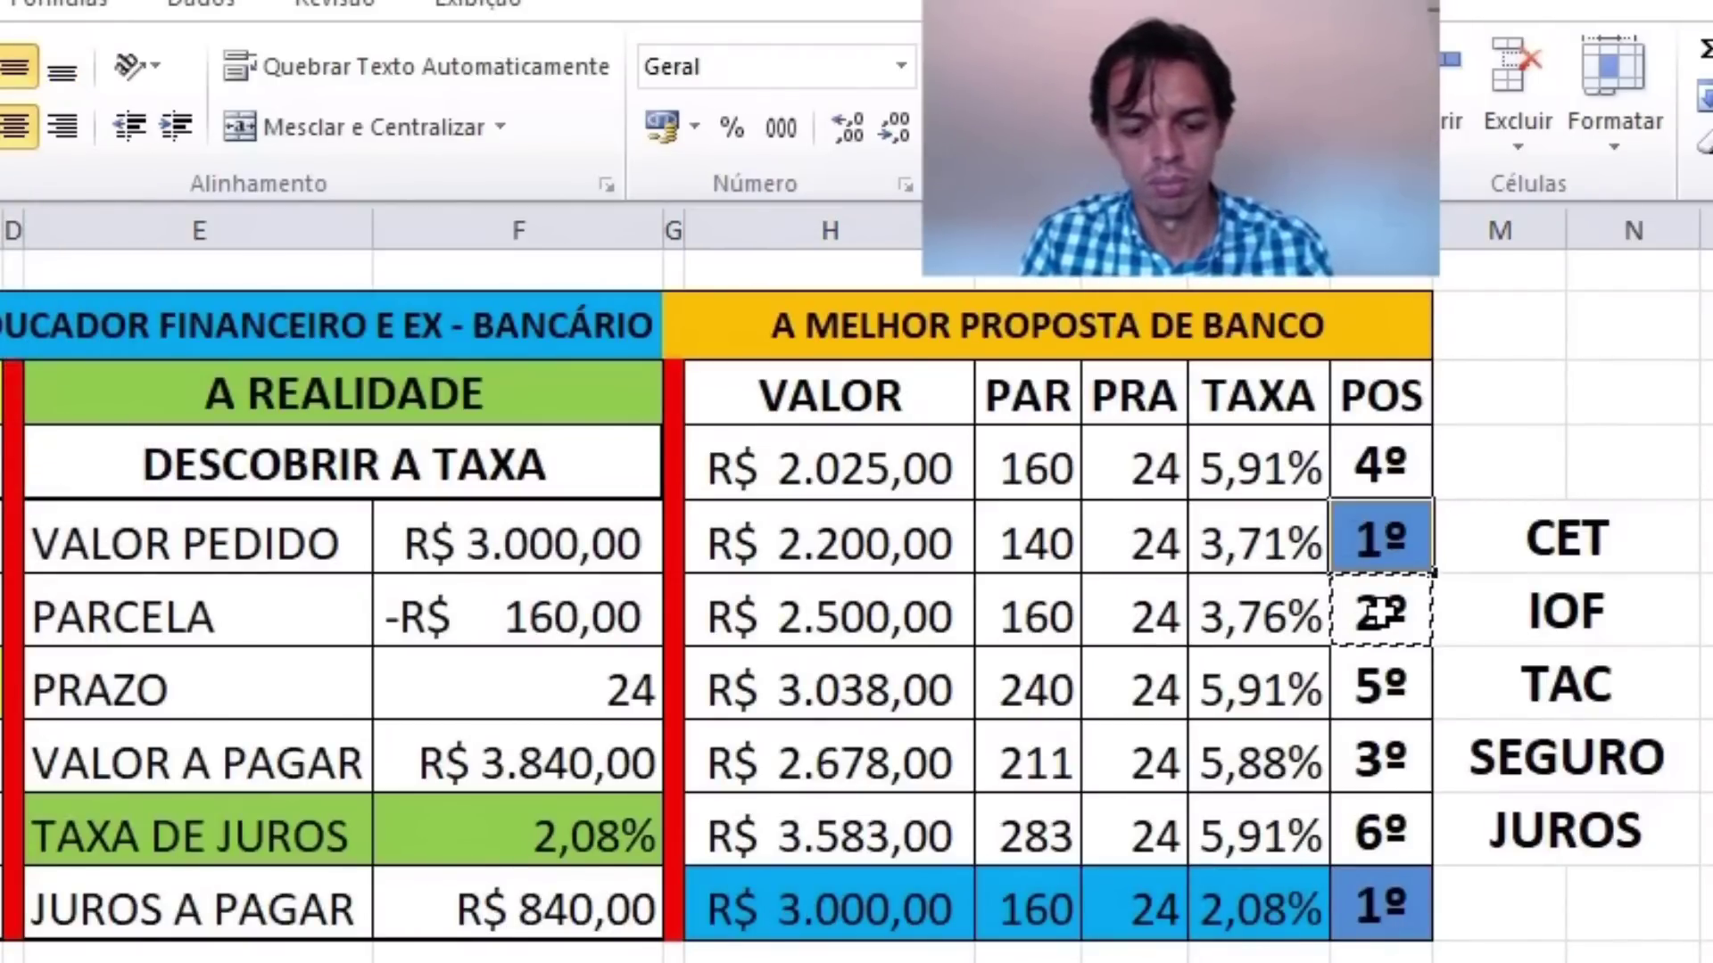
key("ctrl+v")
key("ctrl")
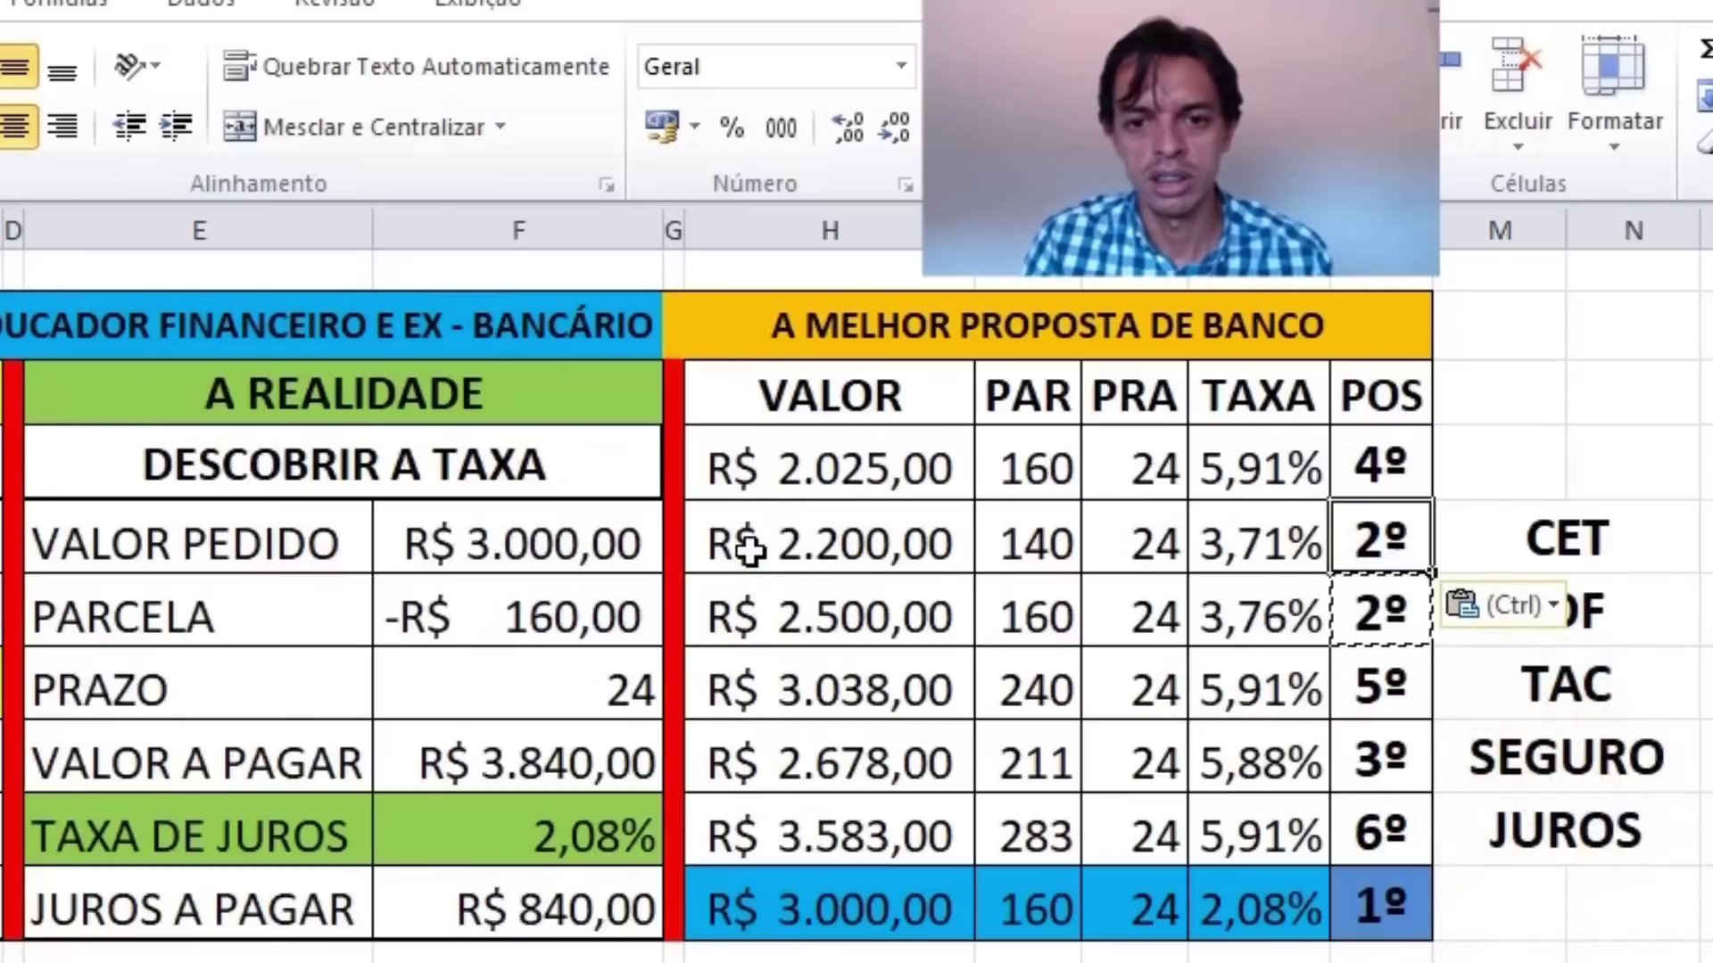
left_click_drag(749, 544, 1383, 544)
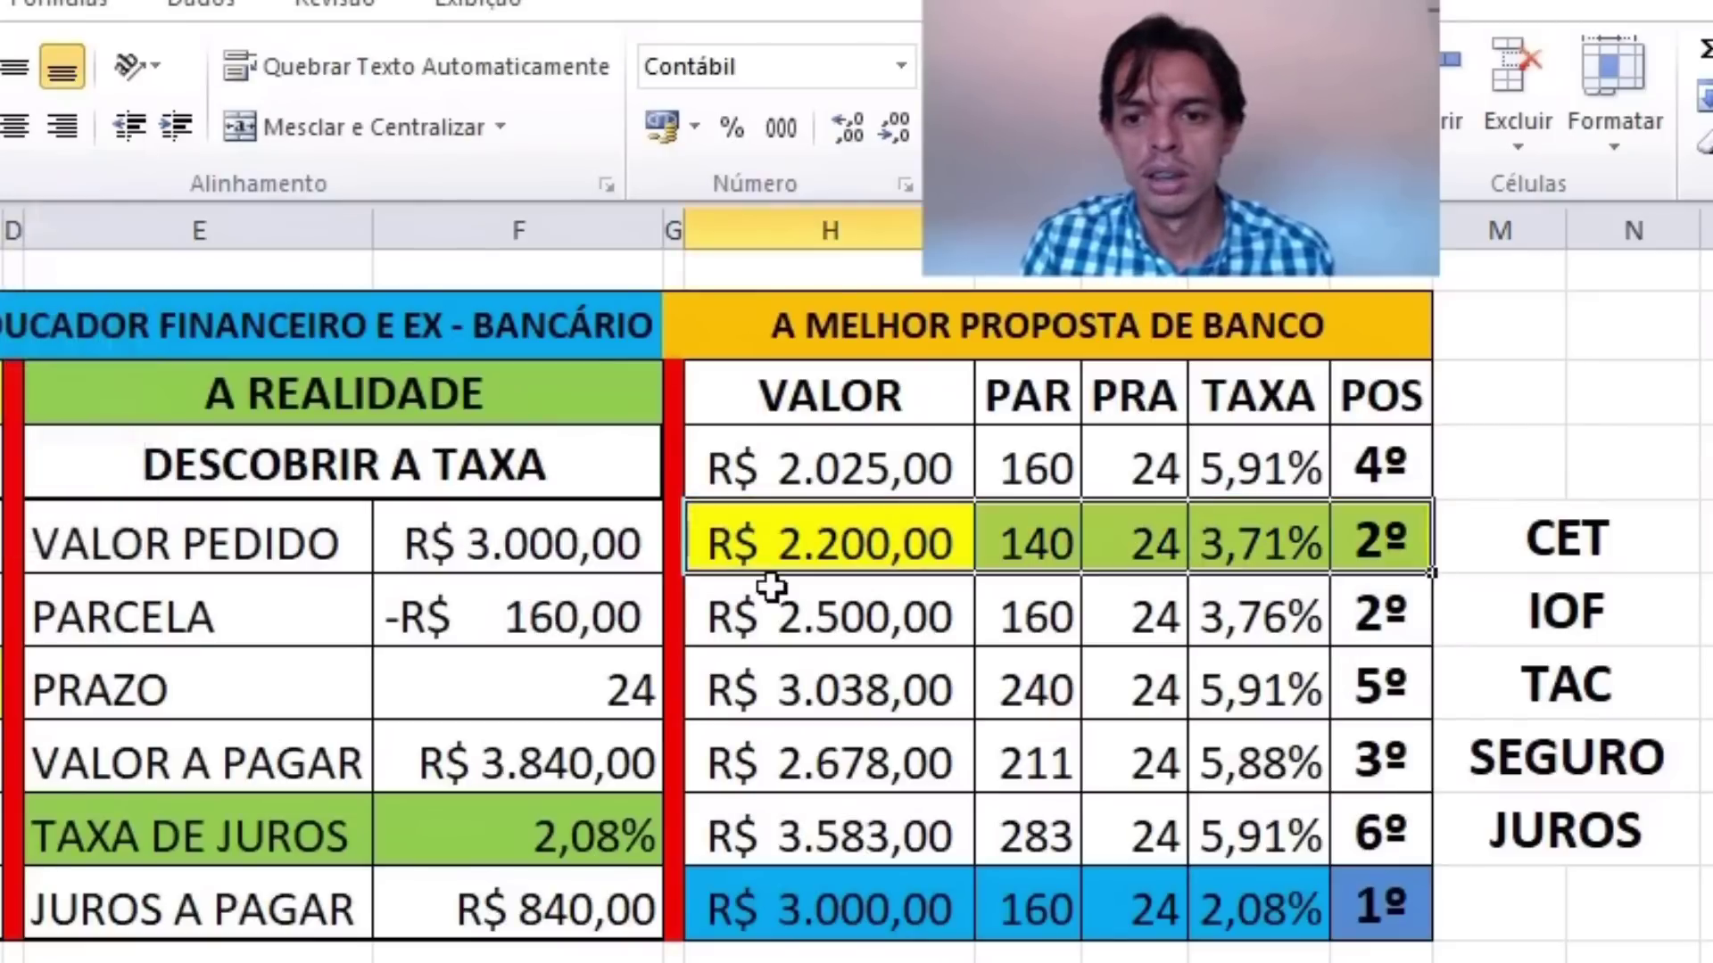
- Change the third proposal's ranking to 3º and the fifth proposal's ranking to 4º
double_click(1392, 615)
key("BackSpace")
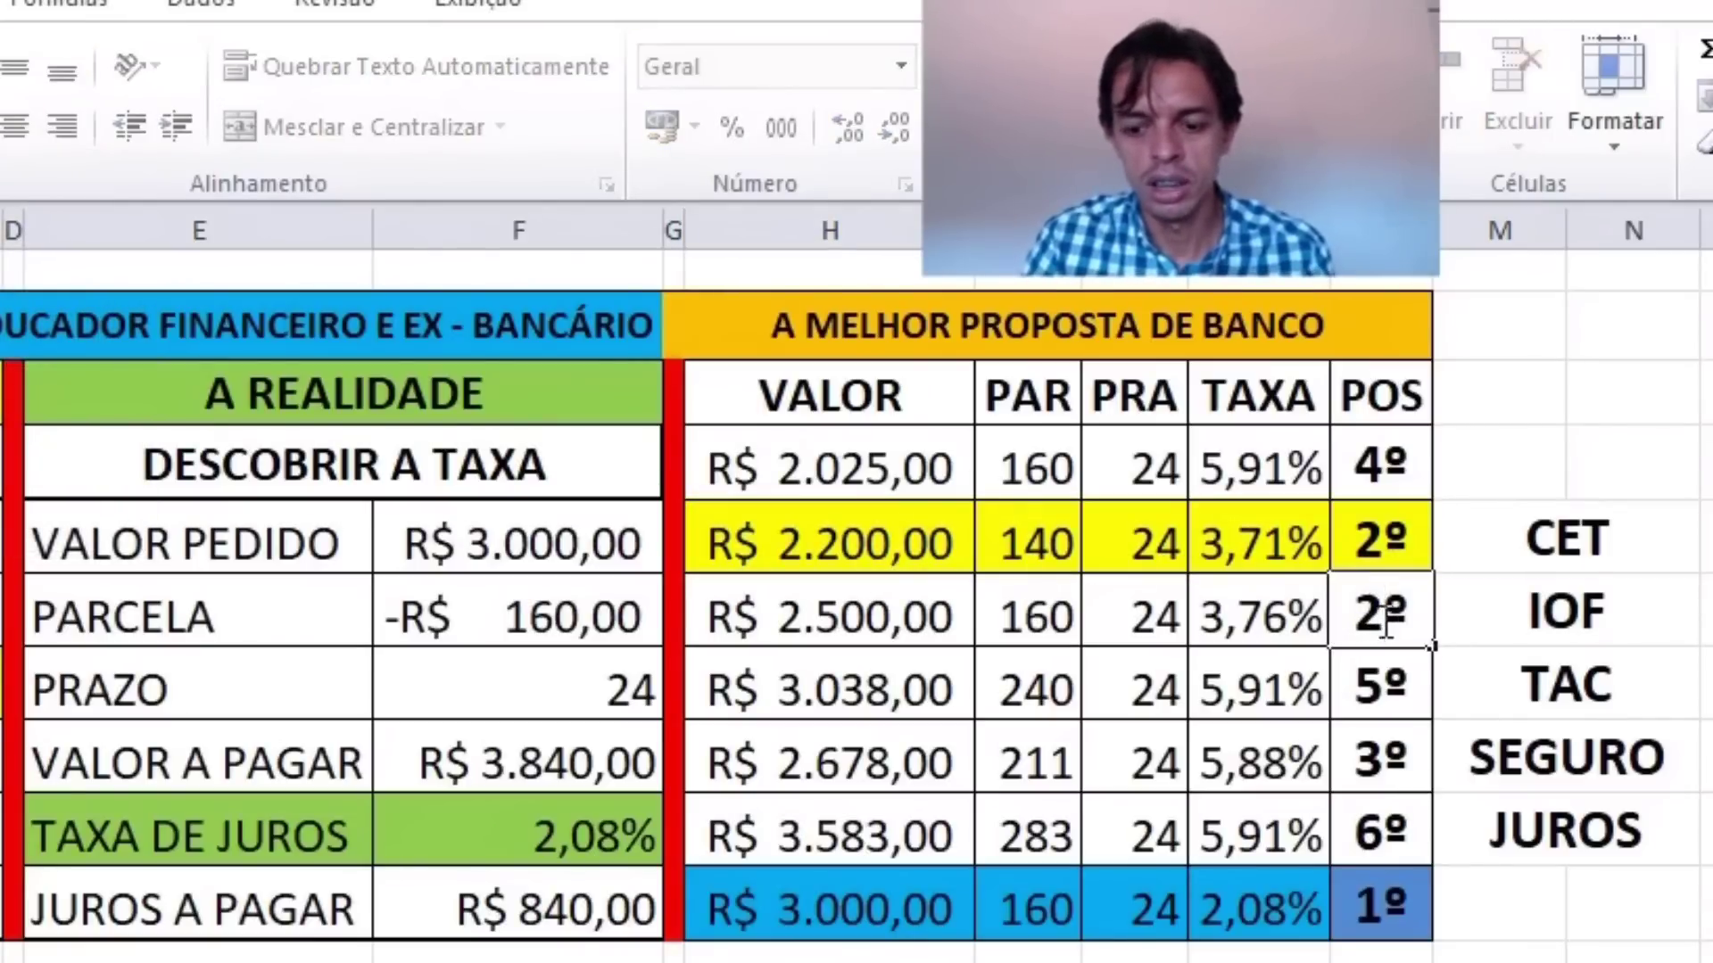
type("3")
key("Return")
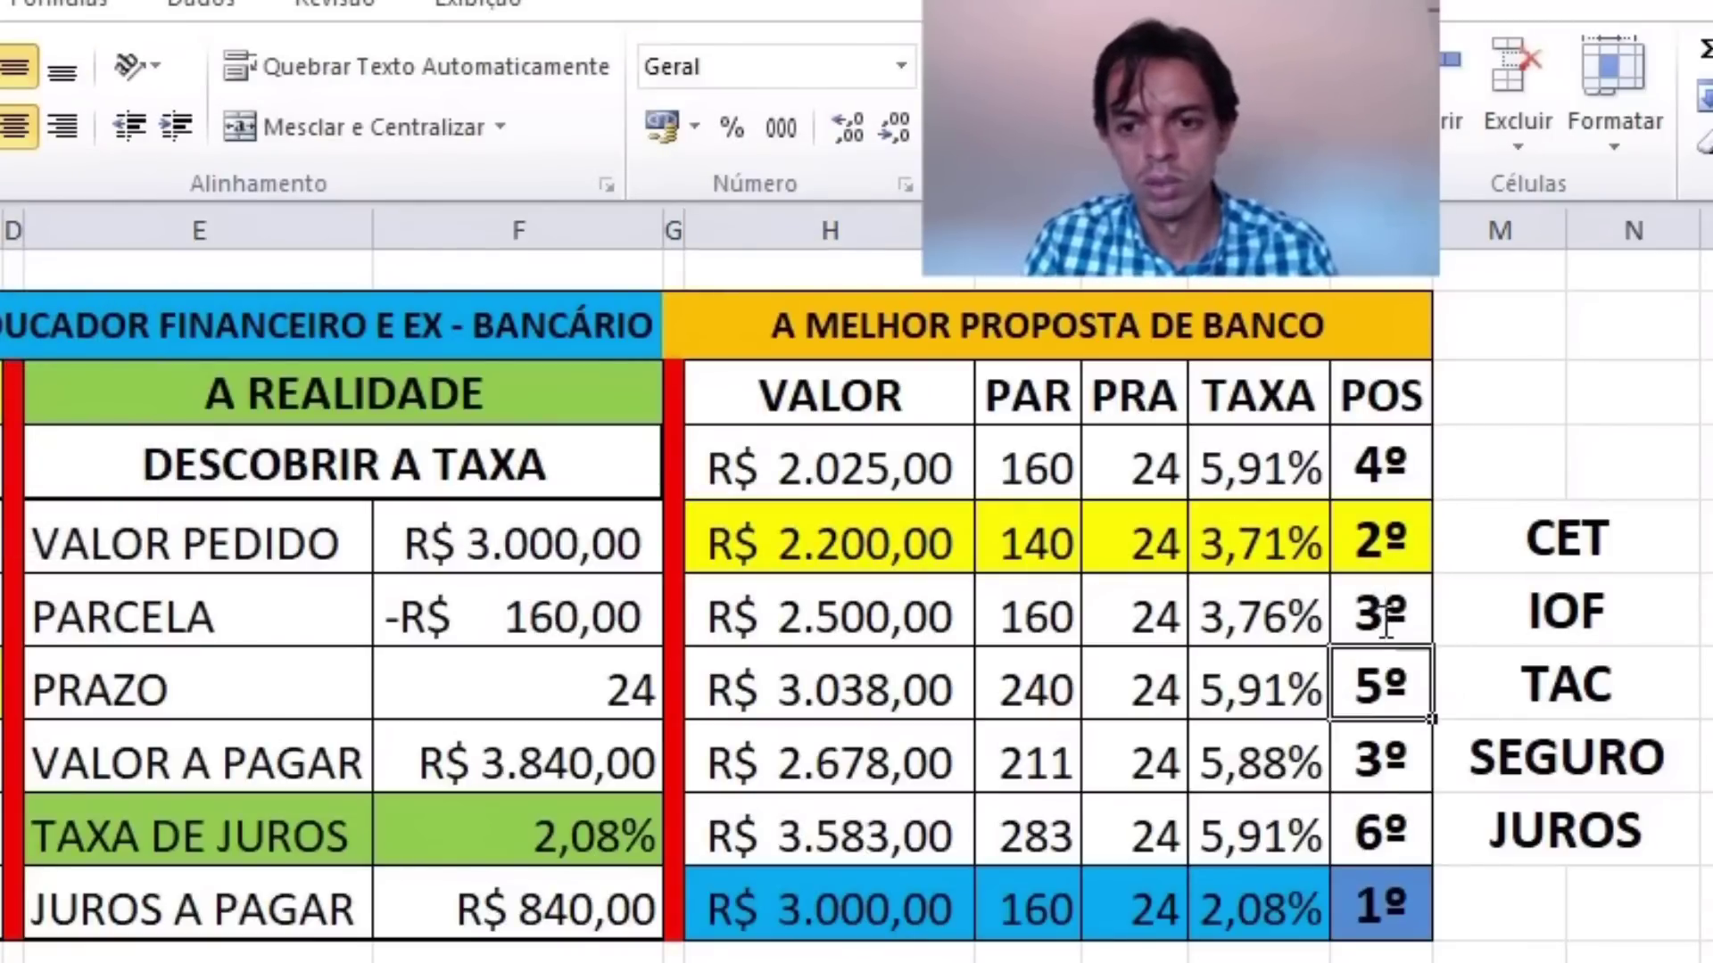
double_click(1378, 767)
key("BackSpace")
type("4")
key("Return")
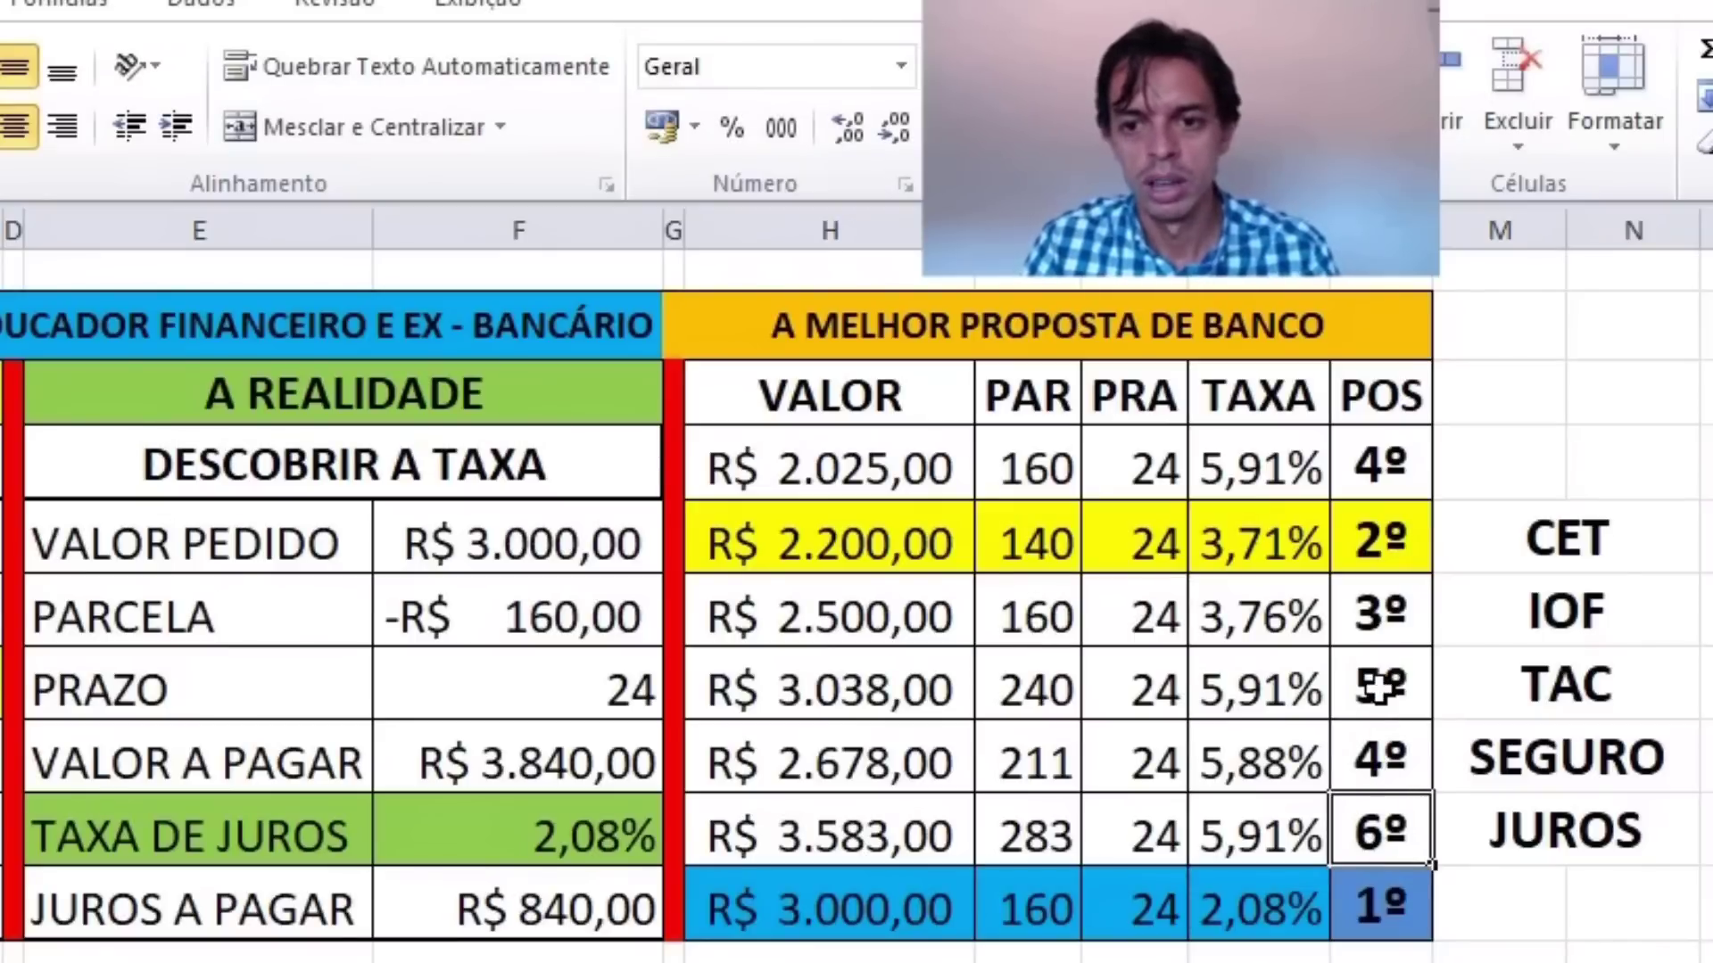
- Change the first proposal's ranking to 5º and the fourth proposal's ranking to 6º
double_click(1384, 469)
key("BackSpace")
type("5")
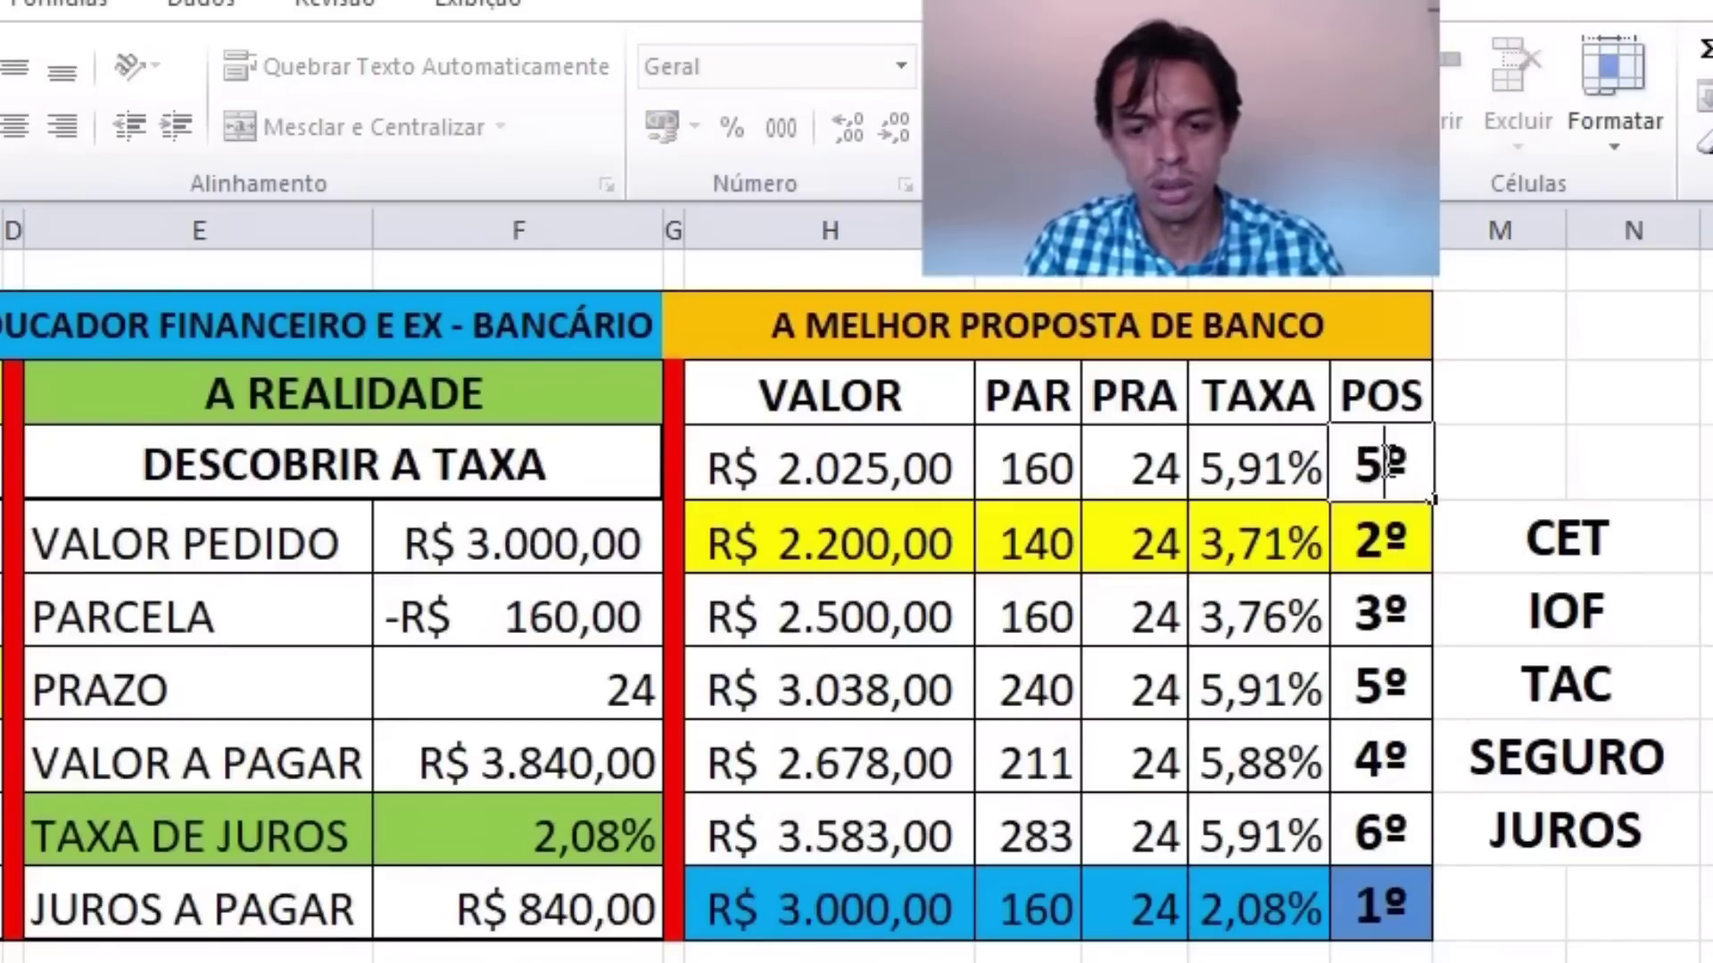
key("Return")
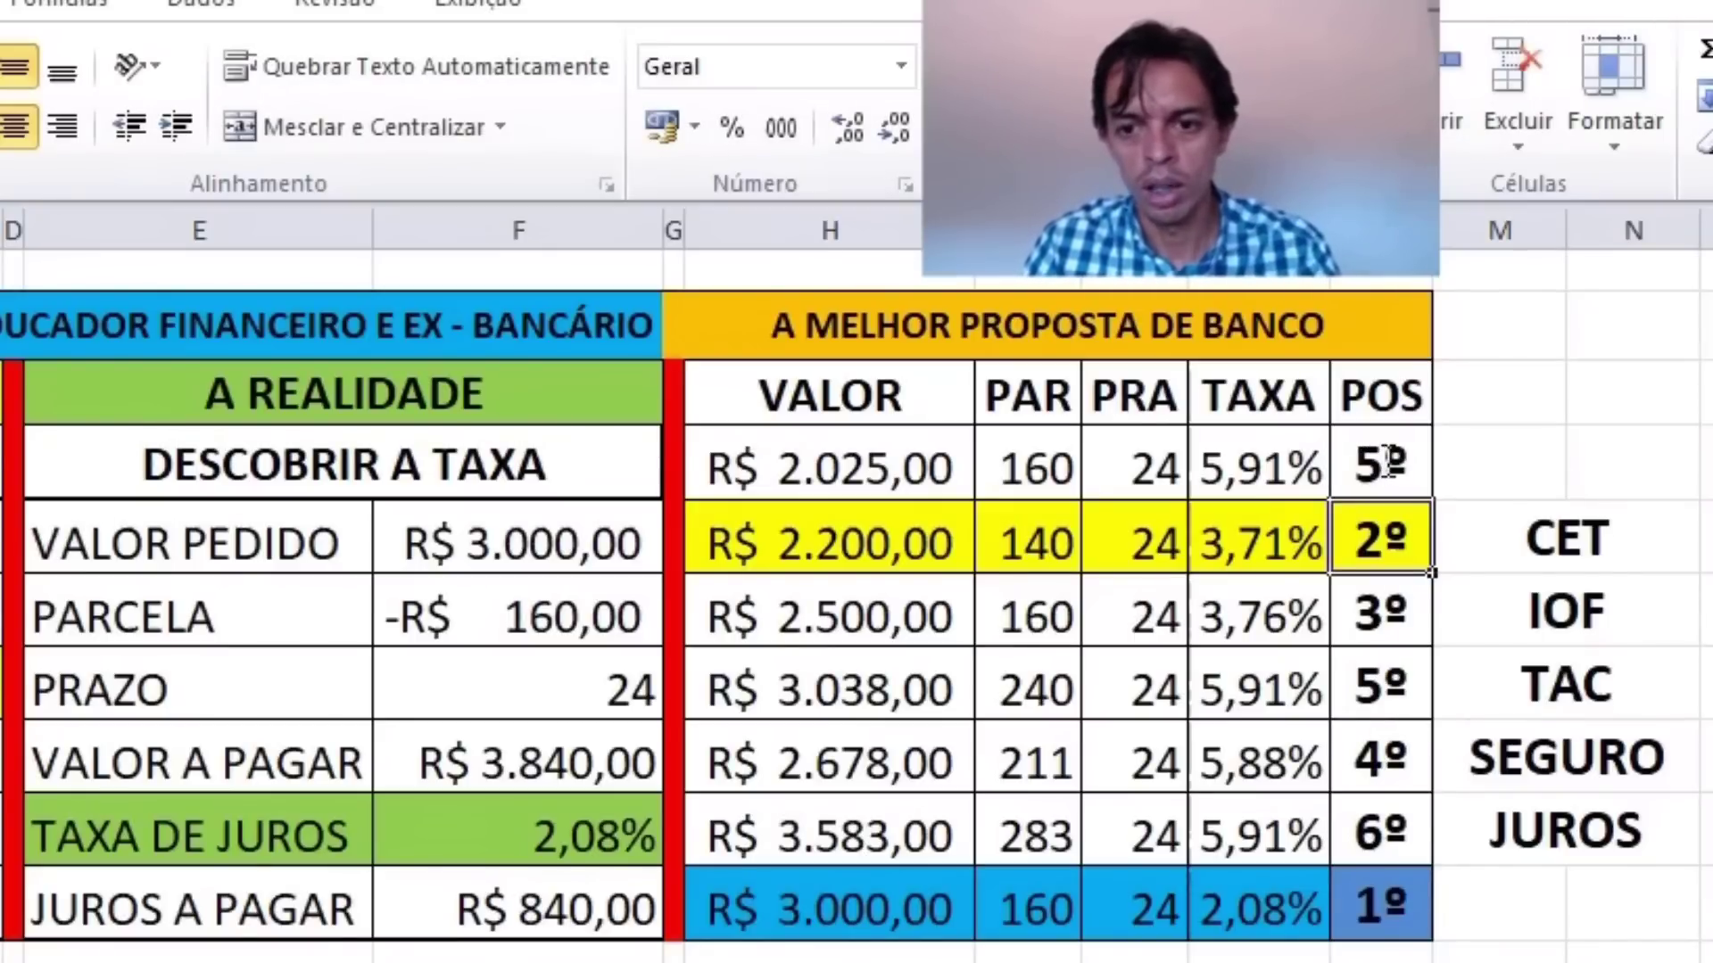
double_click(1381, 758)
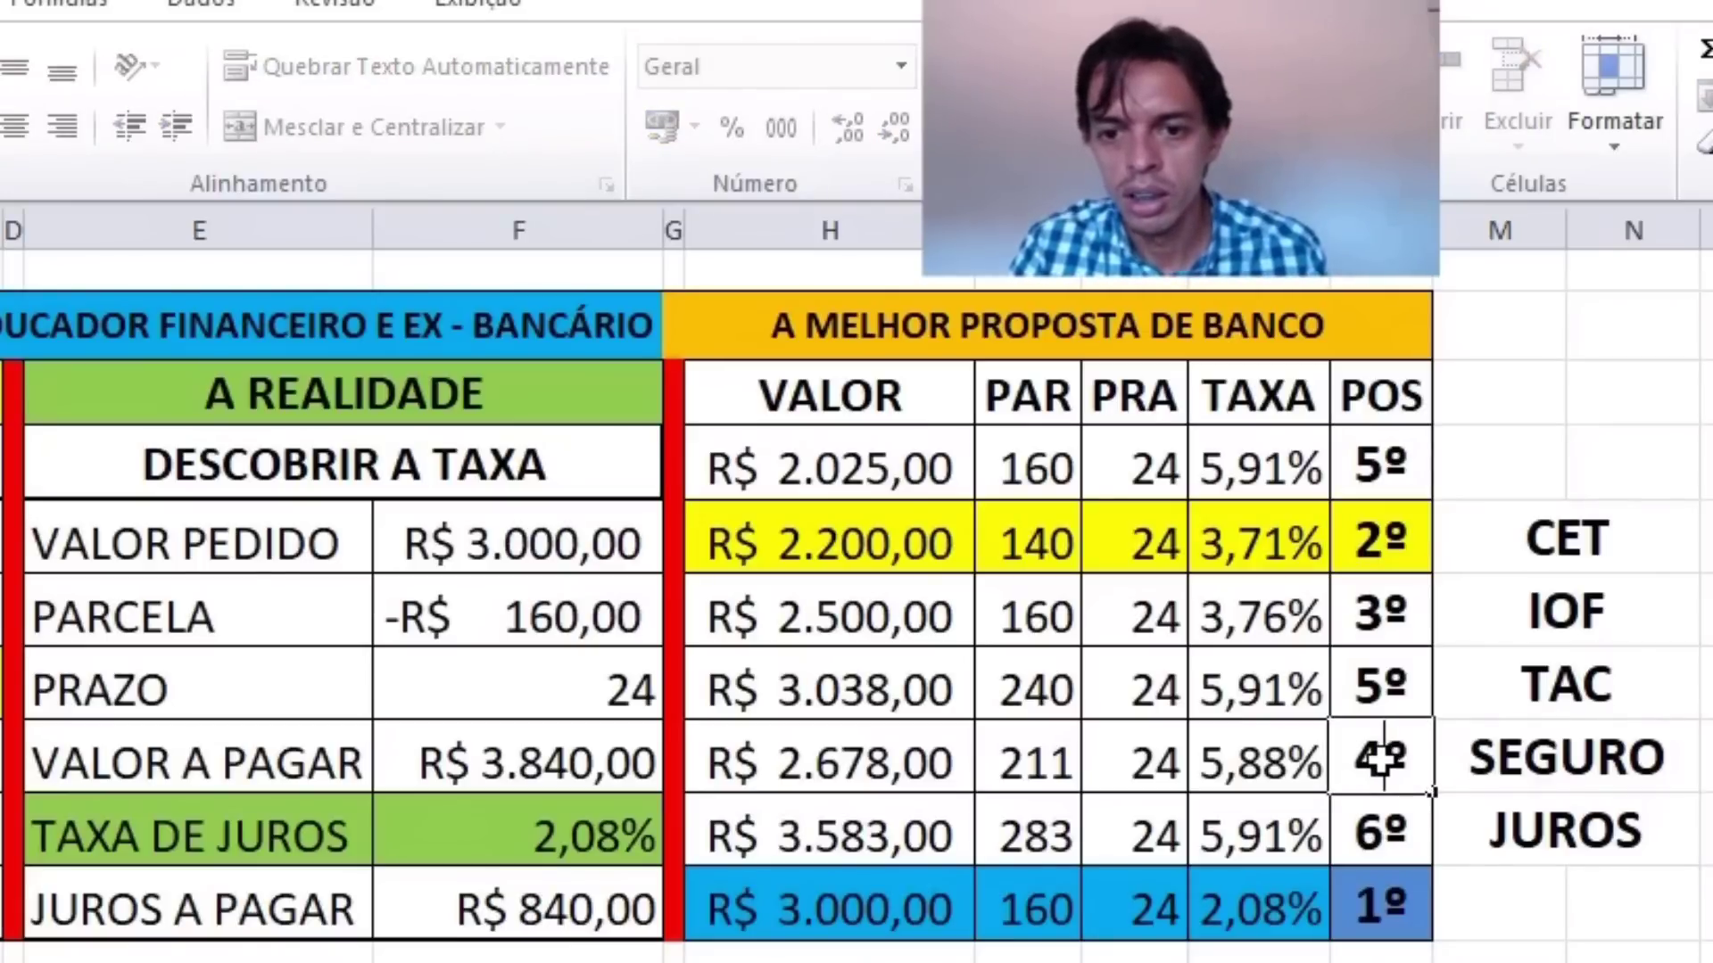
double_click(1383, 683)
key("BackSpace")
type("6")
key("Return")
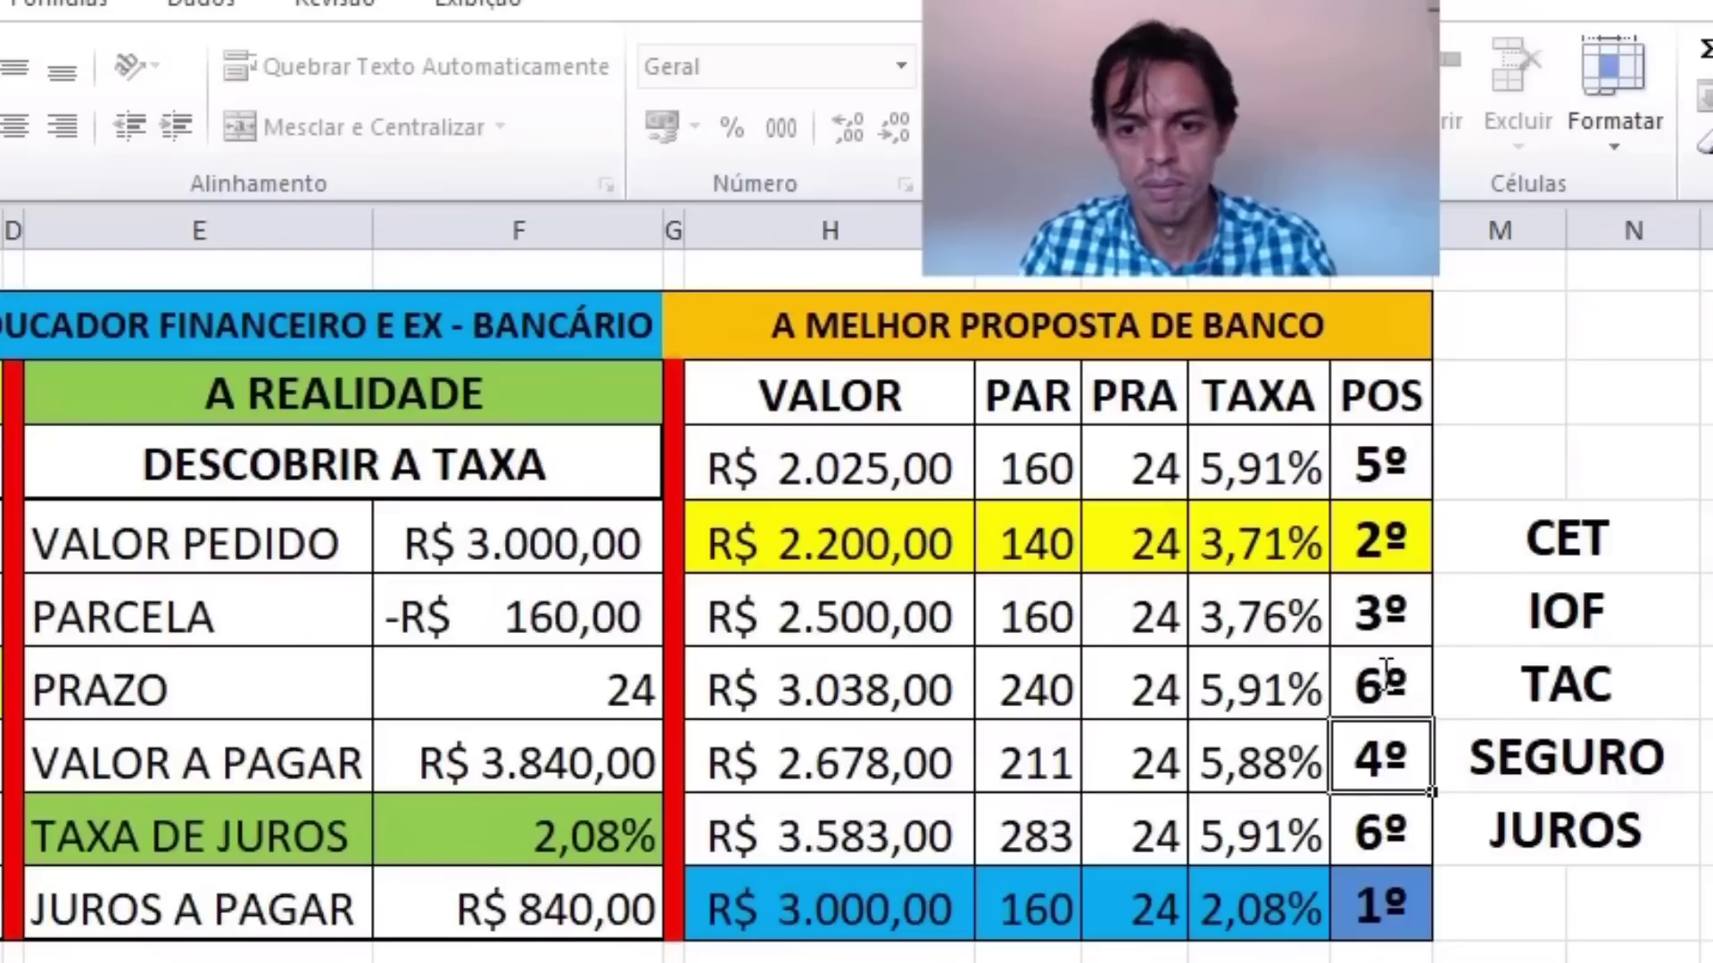
- Fill the third proposal's row from VALOR to POS with green
left_click_drag(1385, 623, 727, 616)
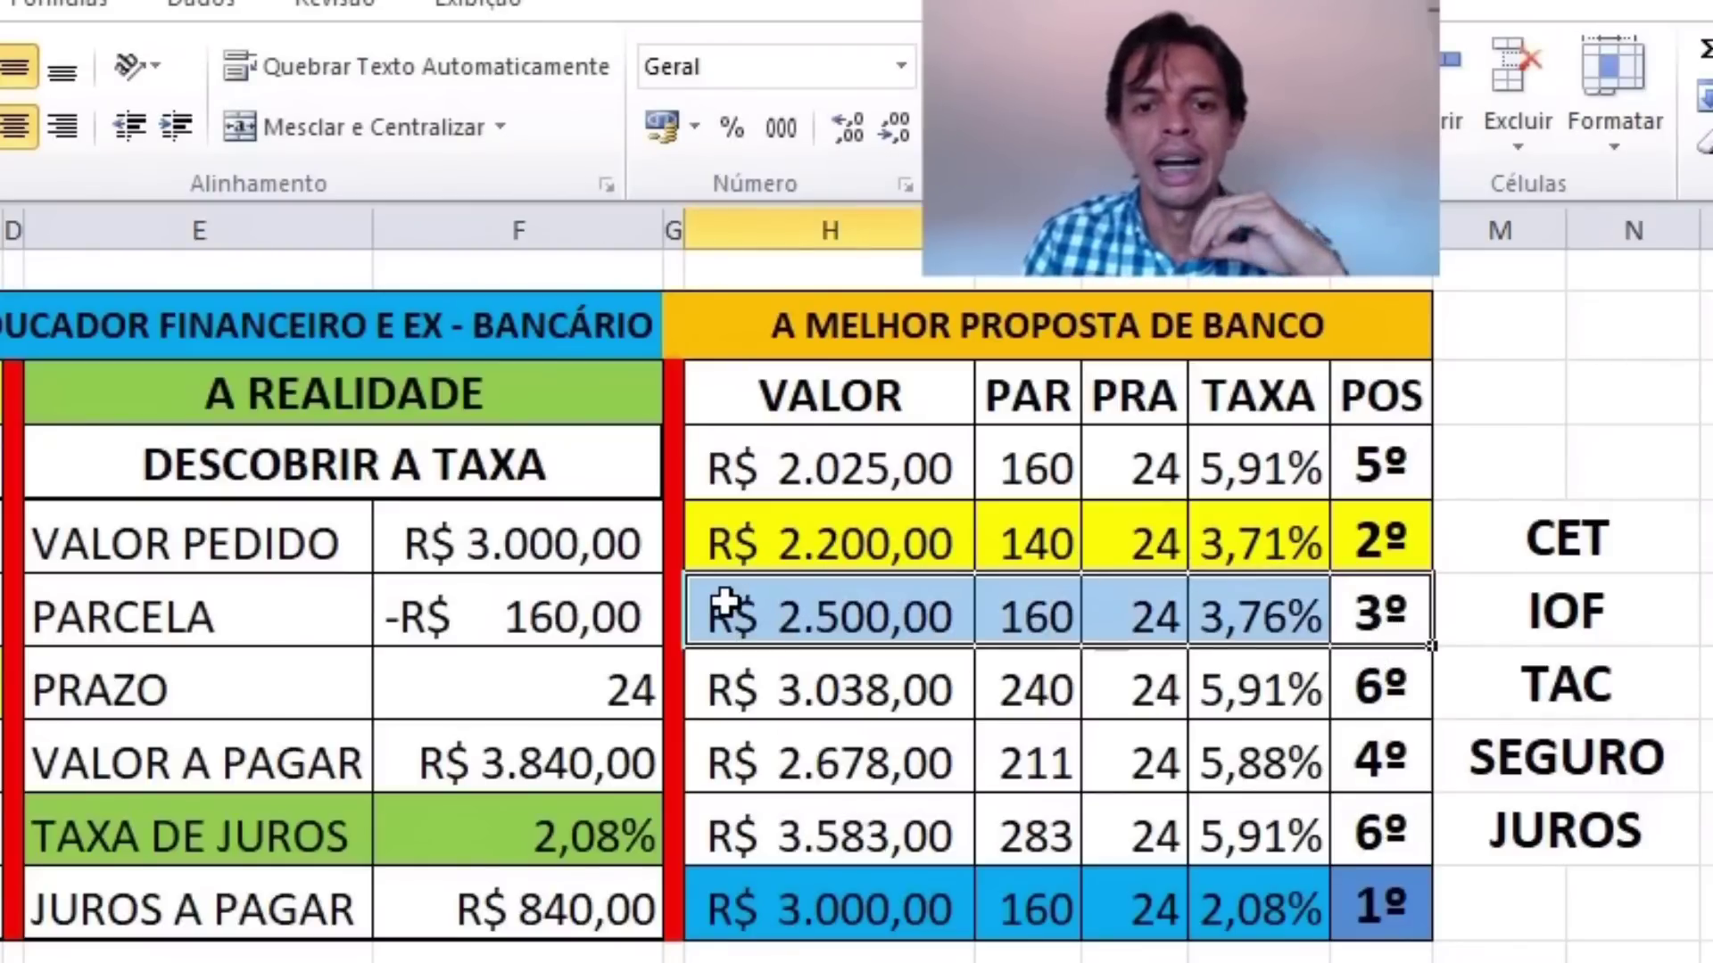
left_click(3, 127)
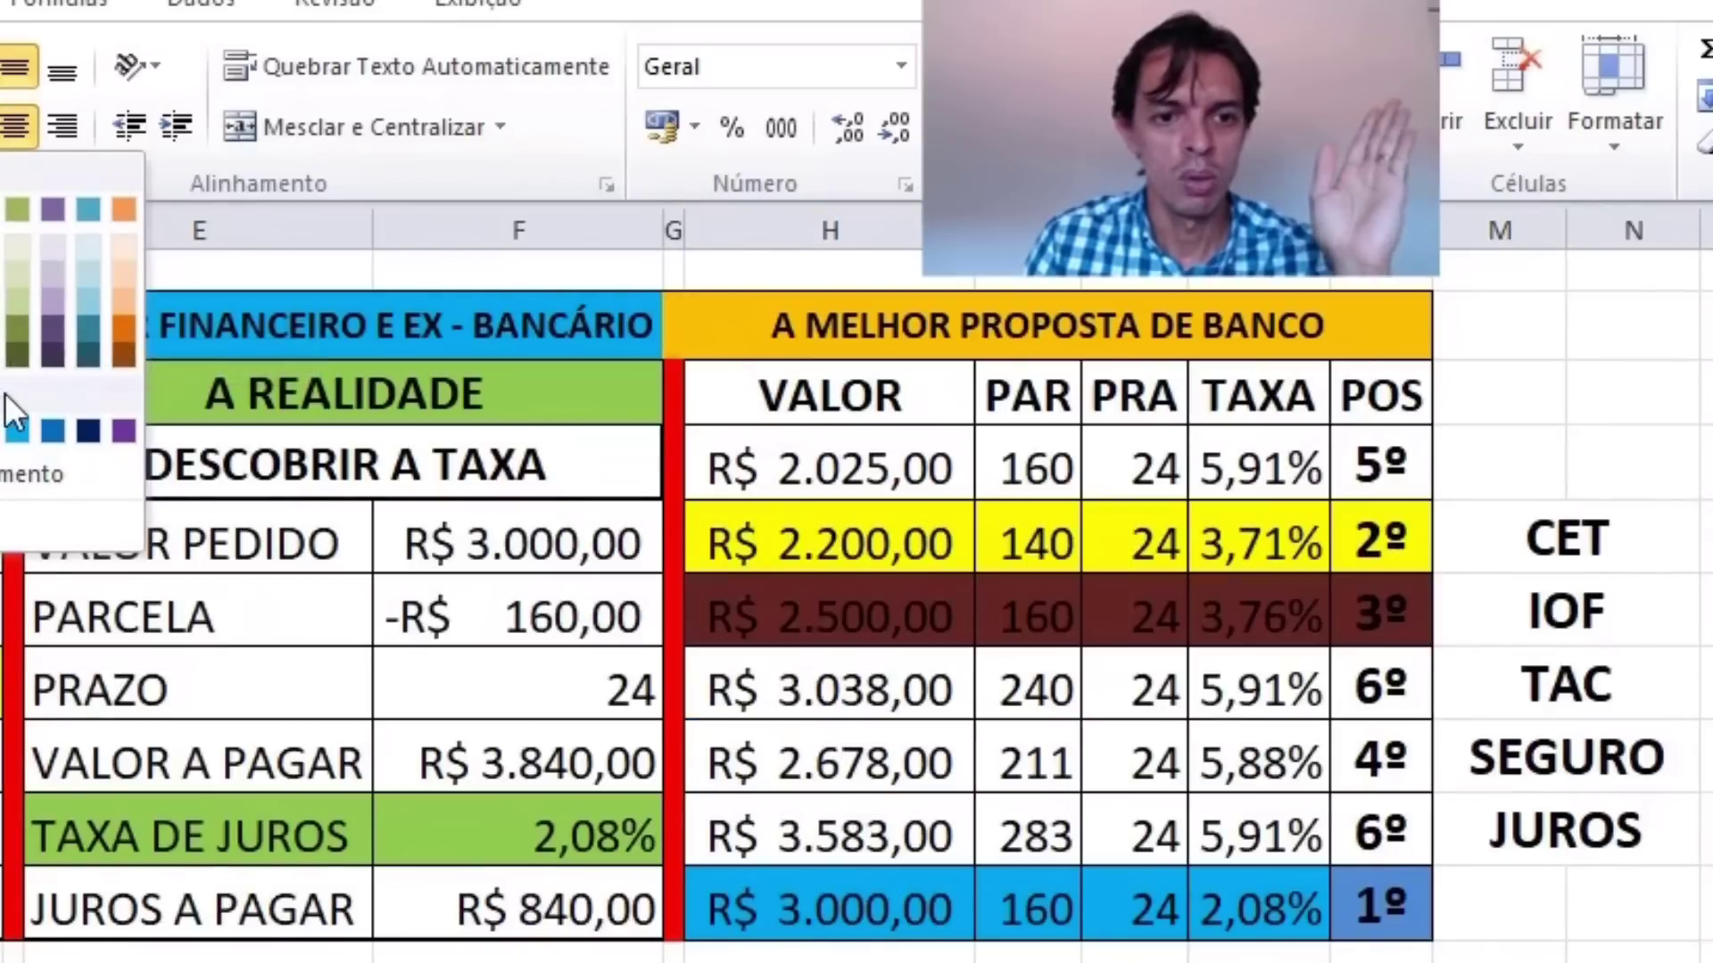
left_click(1, 431)
left_click(909, 769)
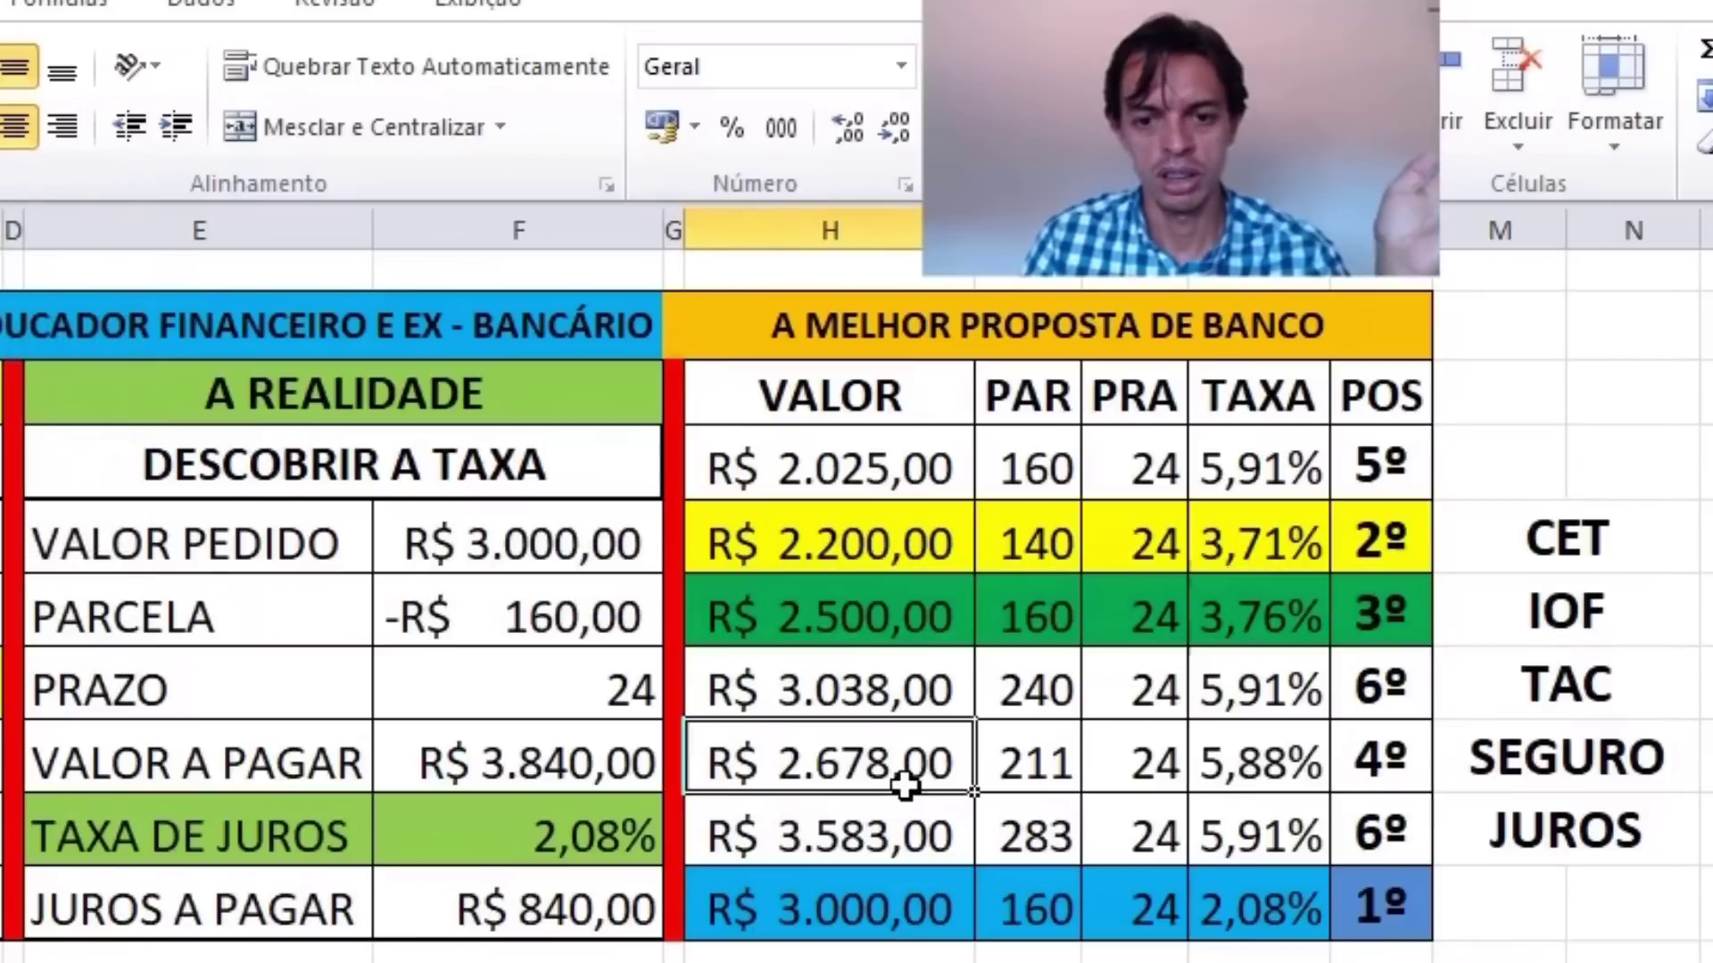
- Compare the terms, instalments and amounts of the three highlighted proposals and go over the IOF, TAC and SEGURO charges beside the table
left_click(1071, 910)
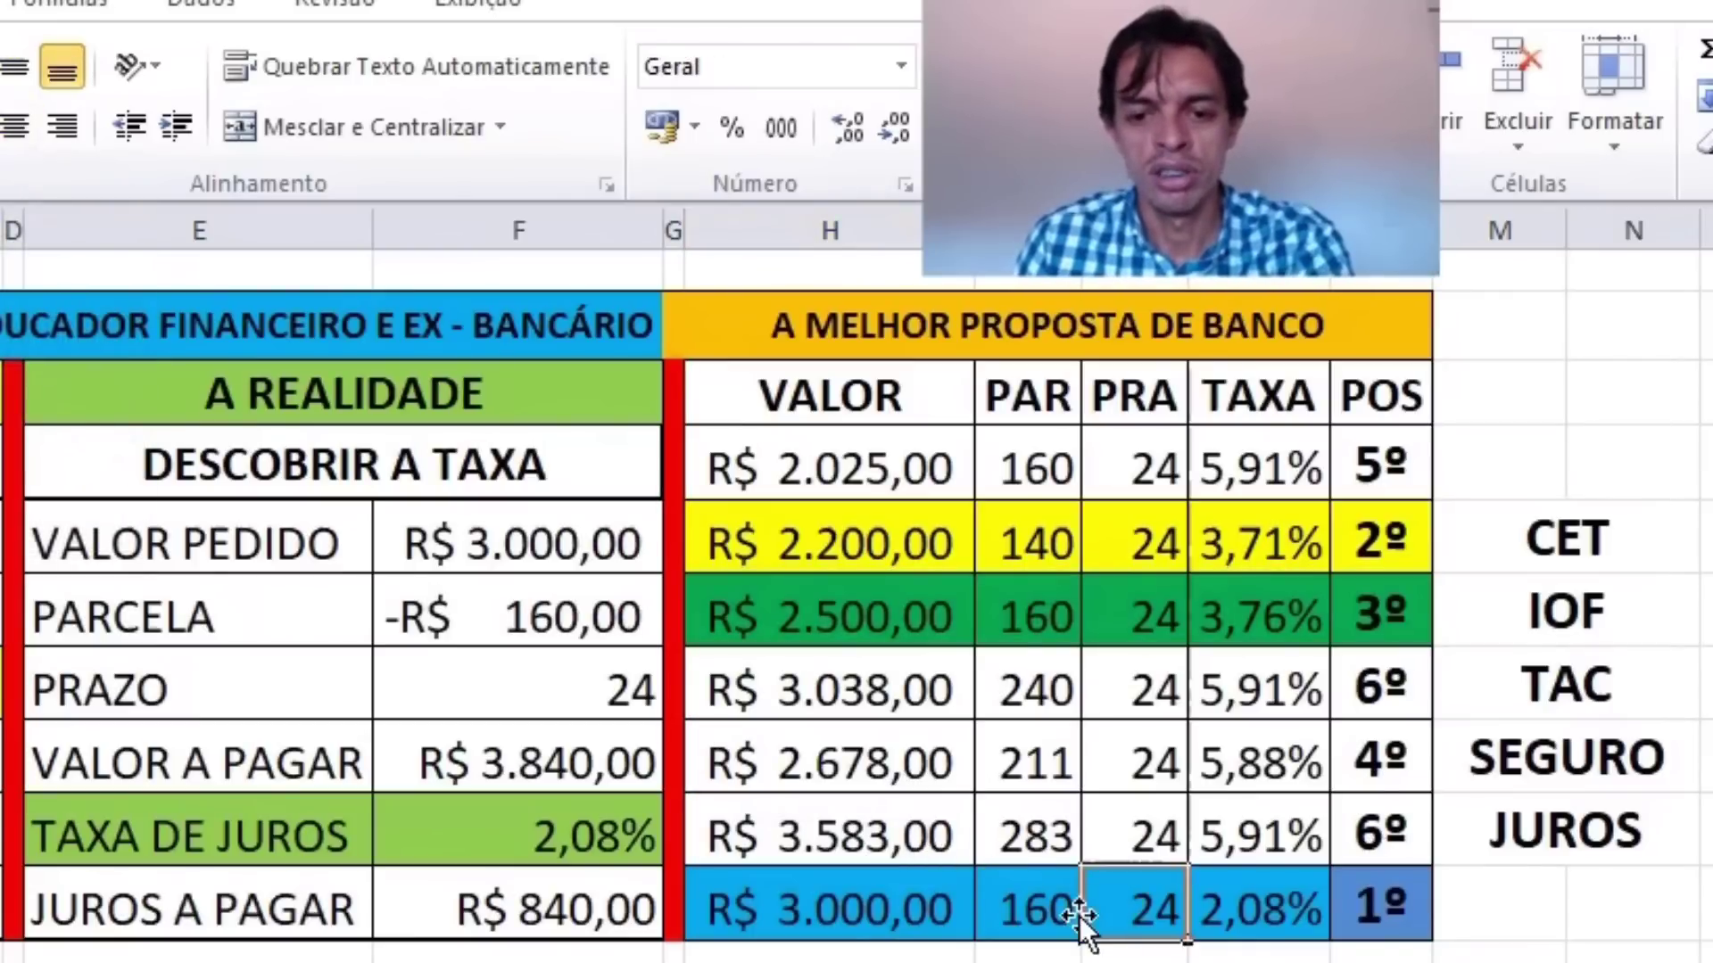
left_click(1236, 919)
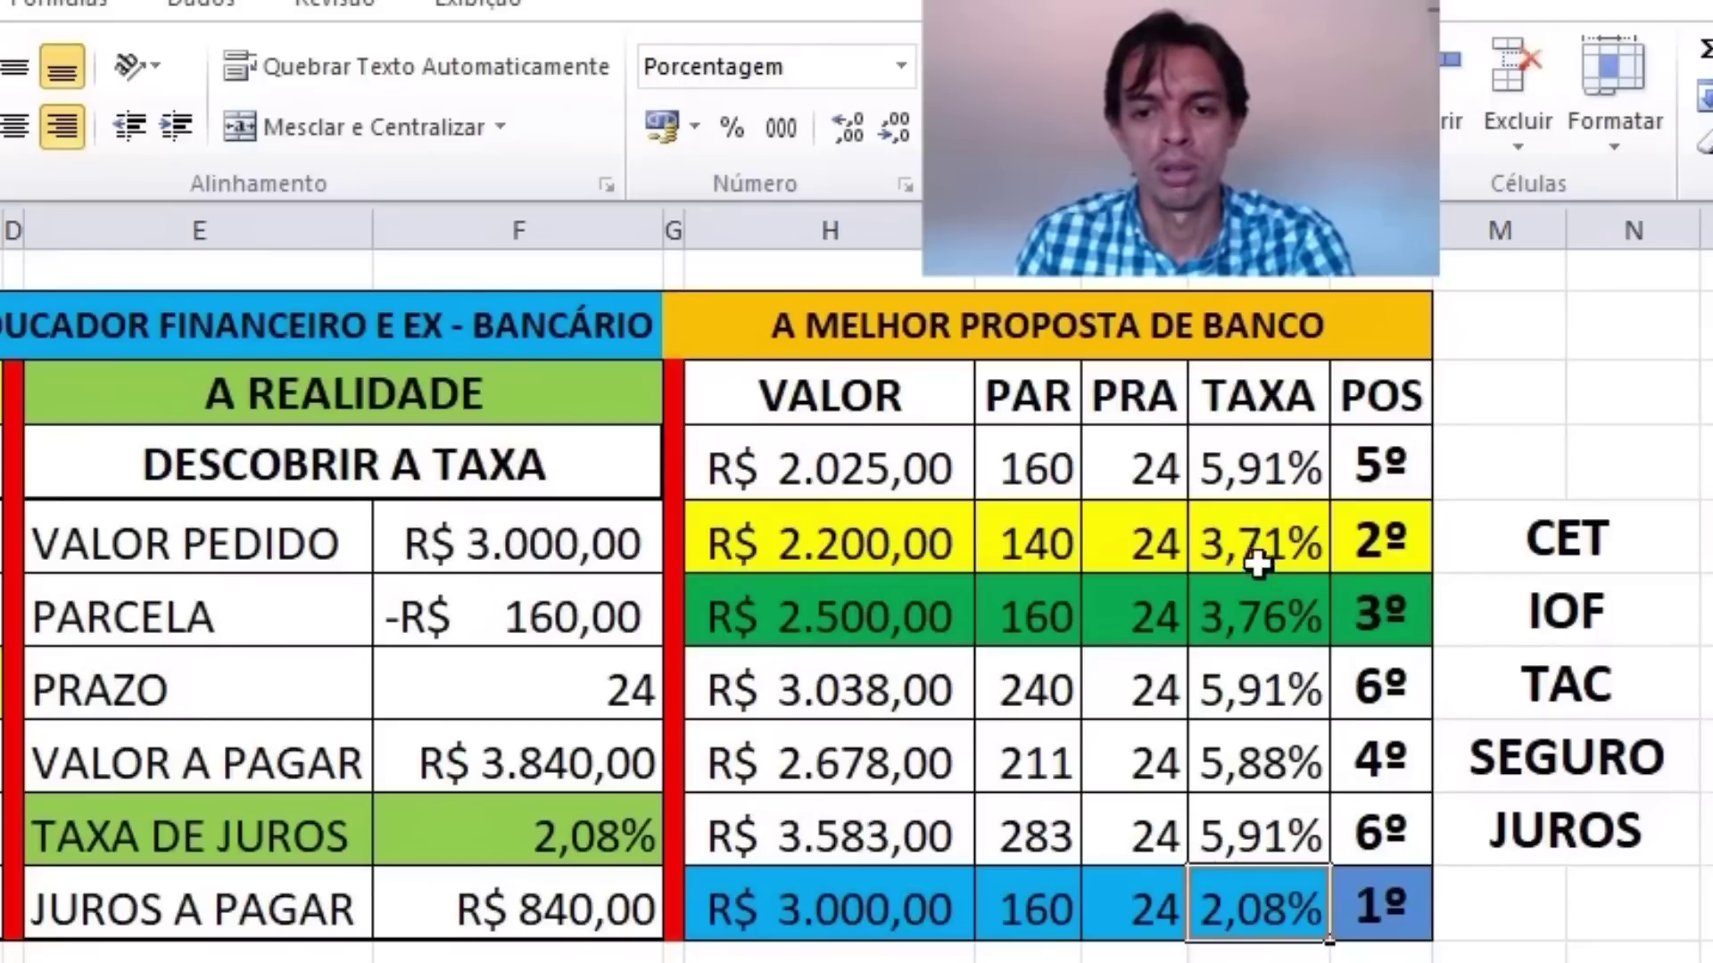
left_click(1135, 551)
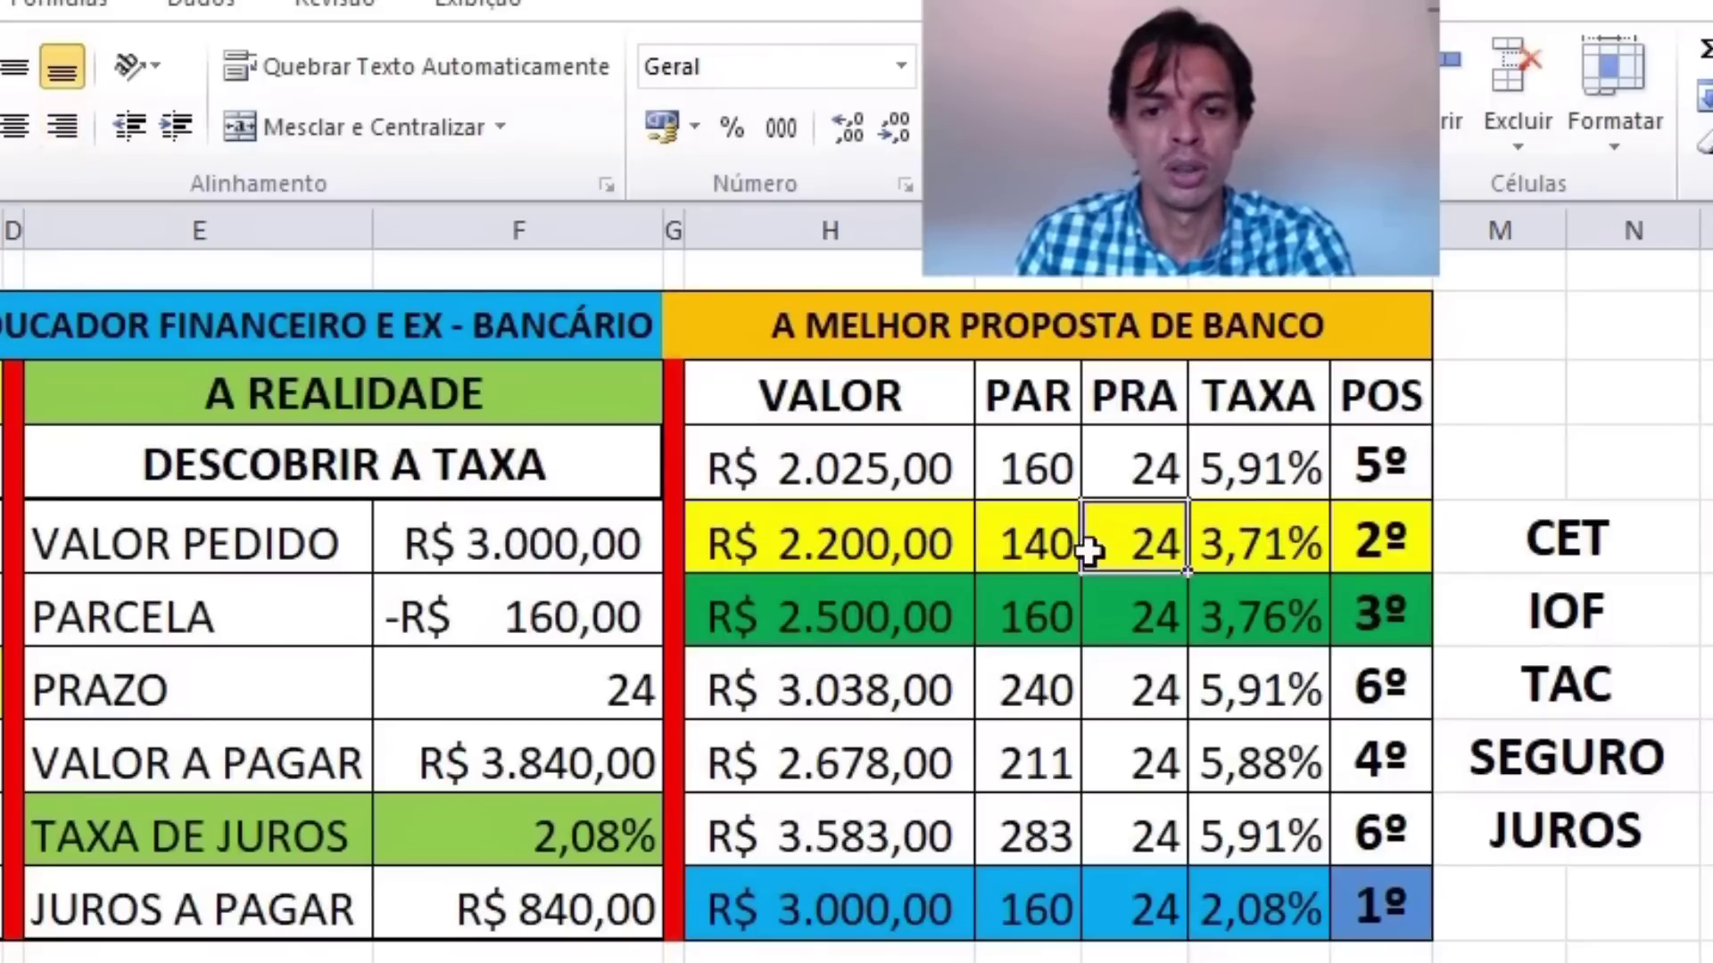
left_click(1011, 546)
left_click(879, 545)
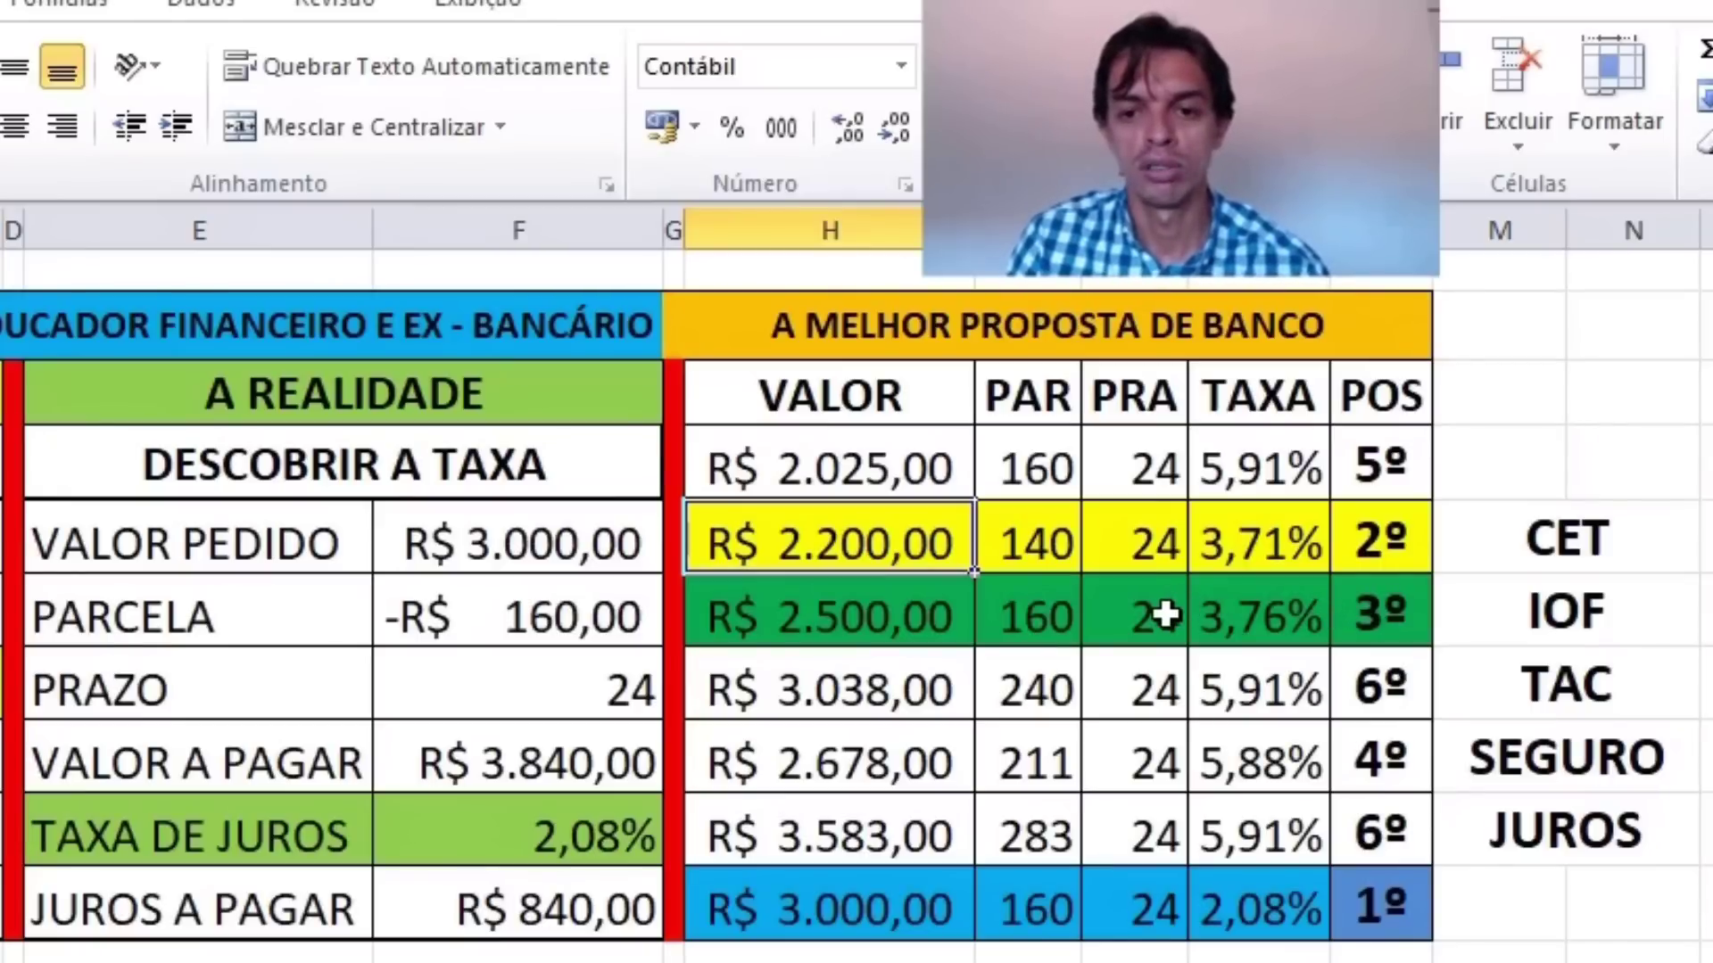
left_click(1037, 613)
left_click(875, 613)
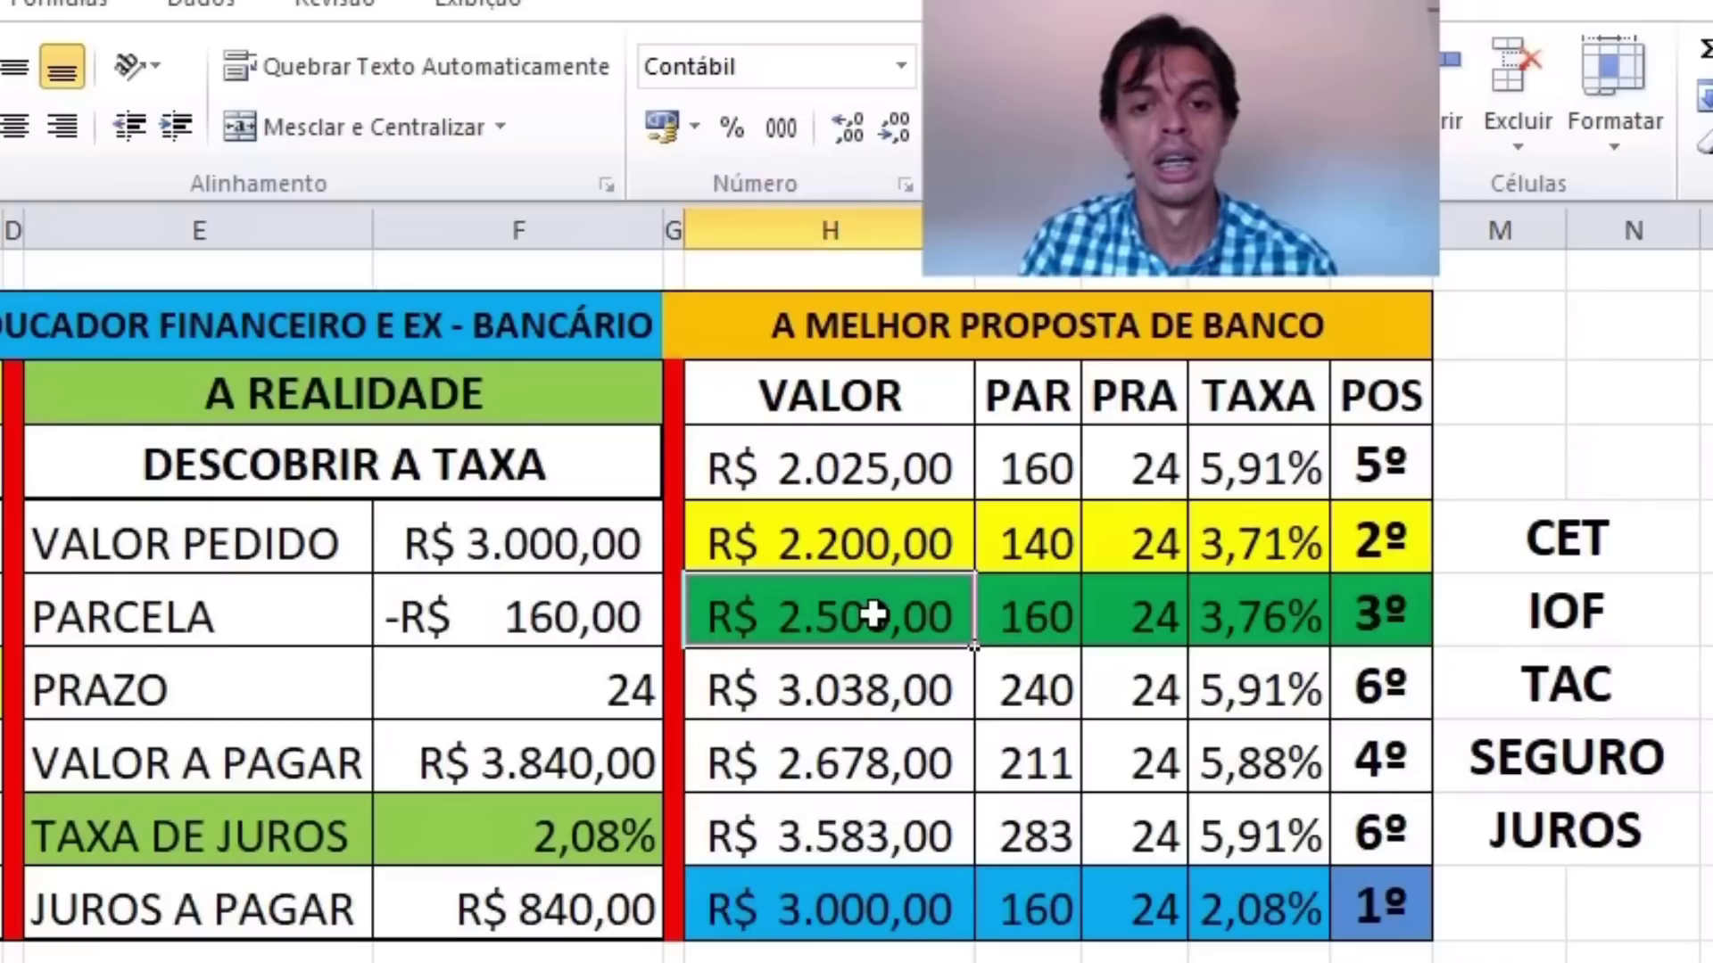
left_click(910, 543)
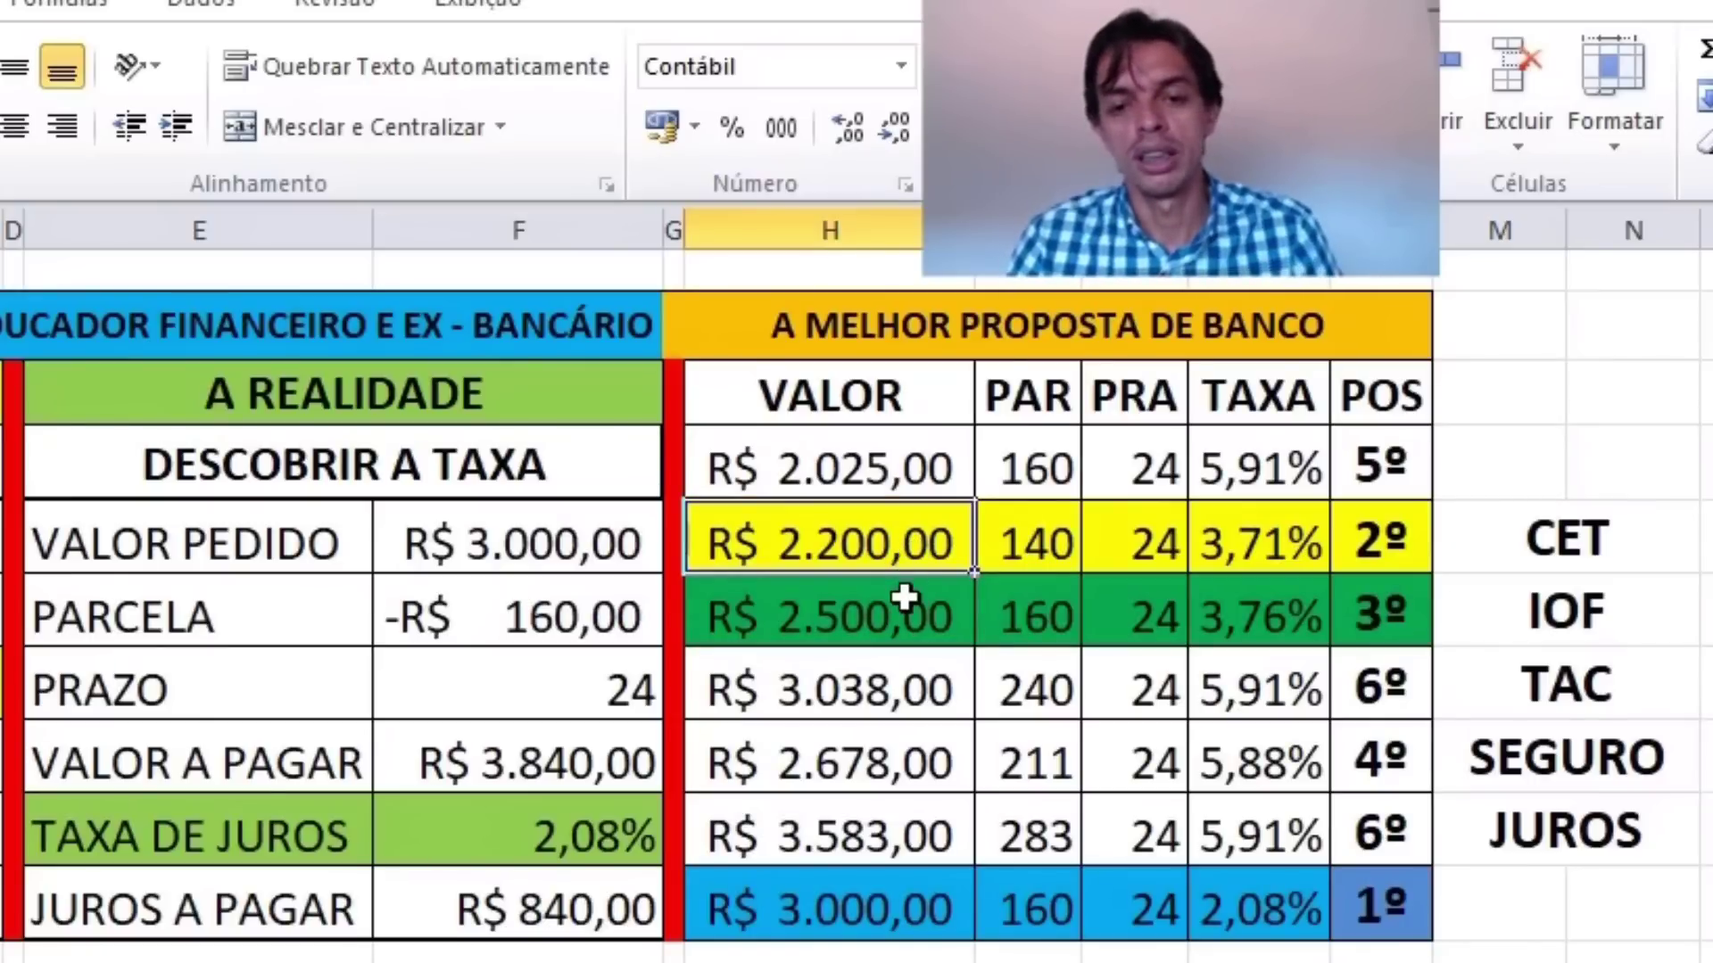
left_click(905, 599)
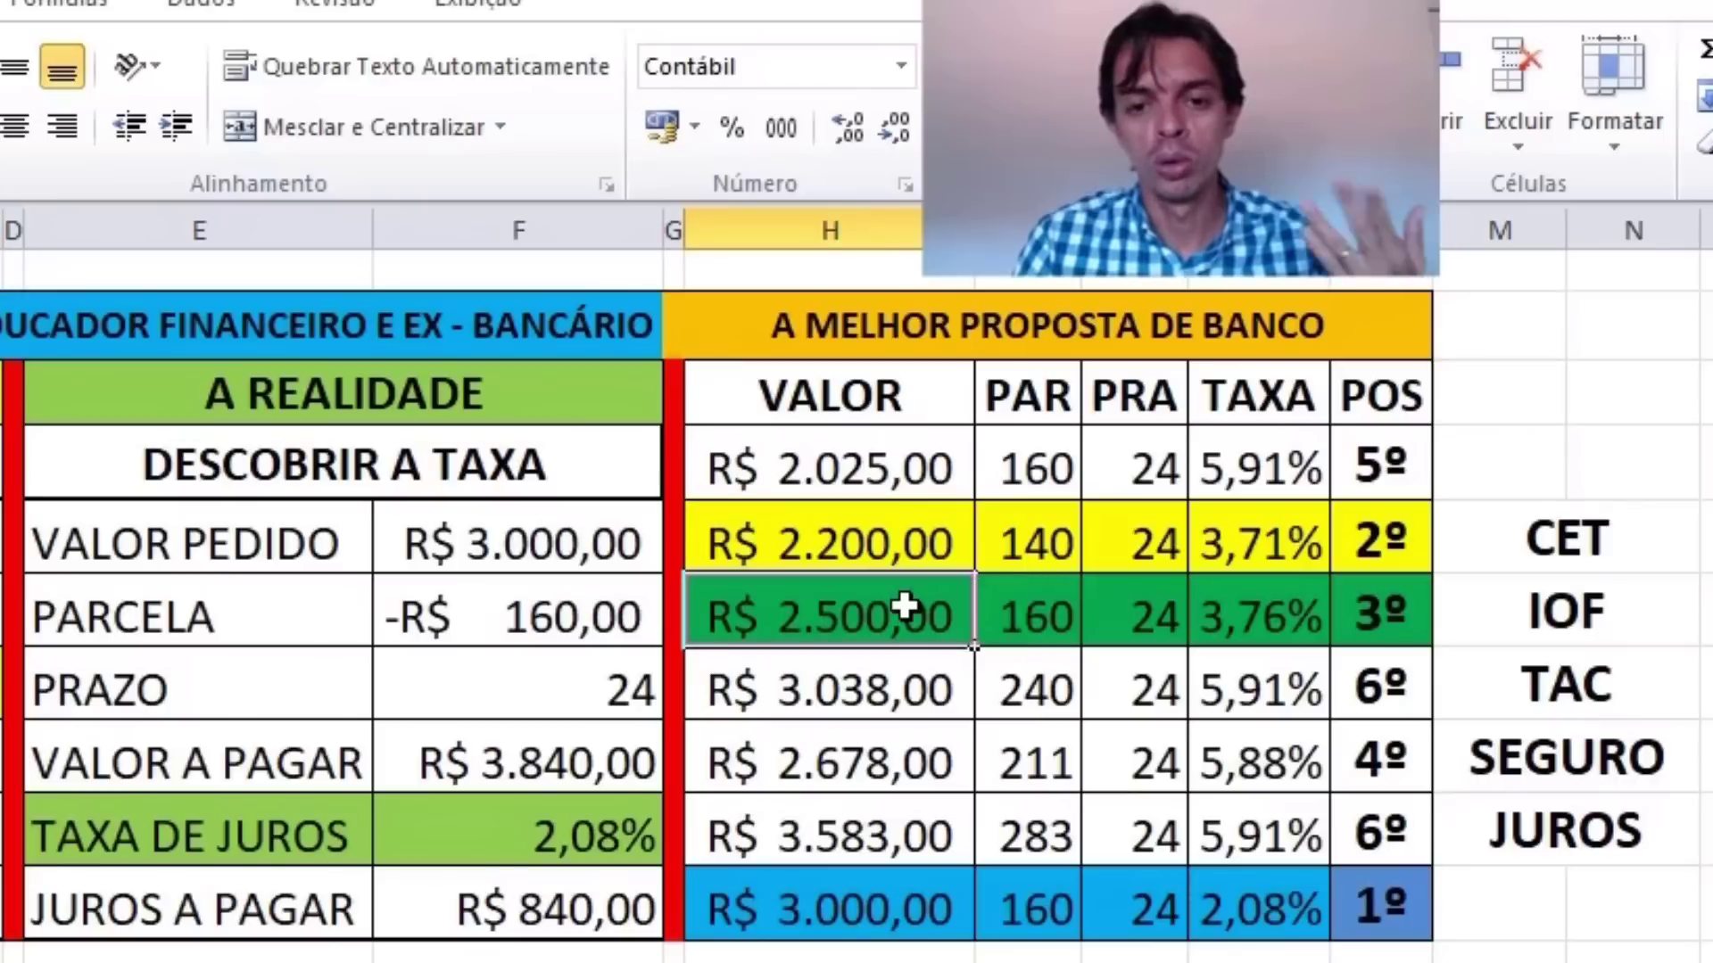
left_click(1622, 641)
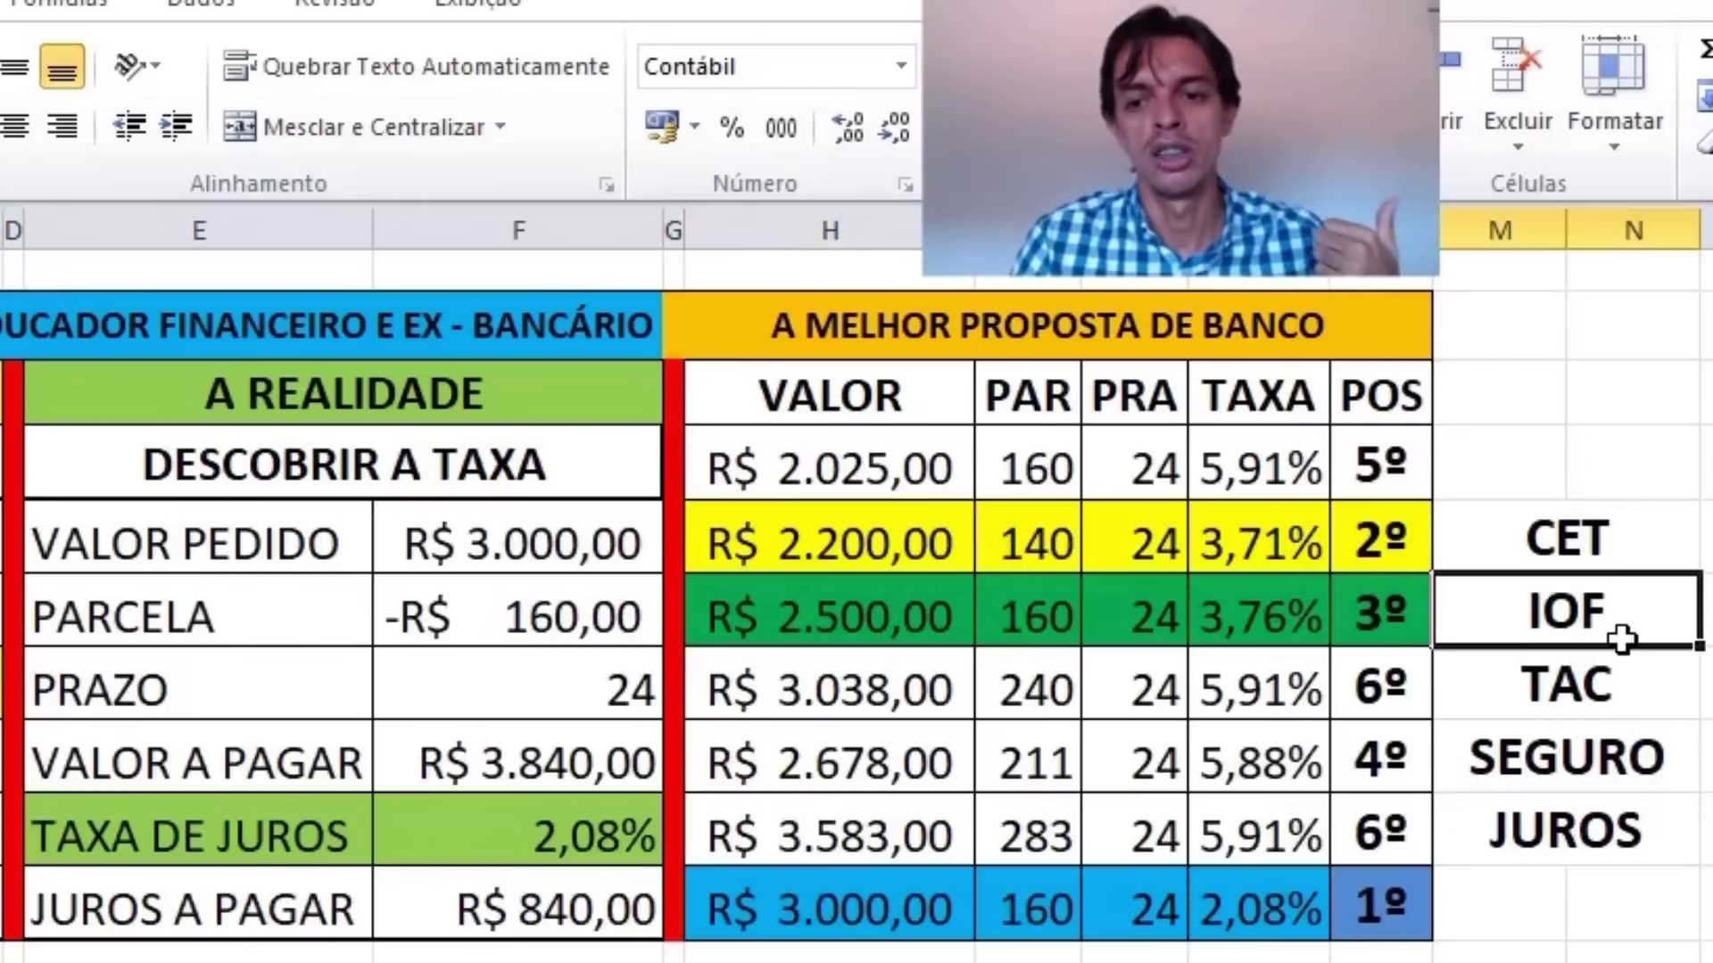
left_click(1621, 680)
left_click(1622, 748)
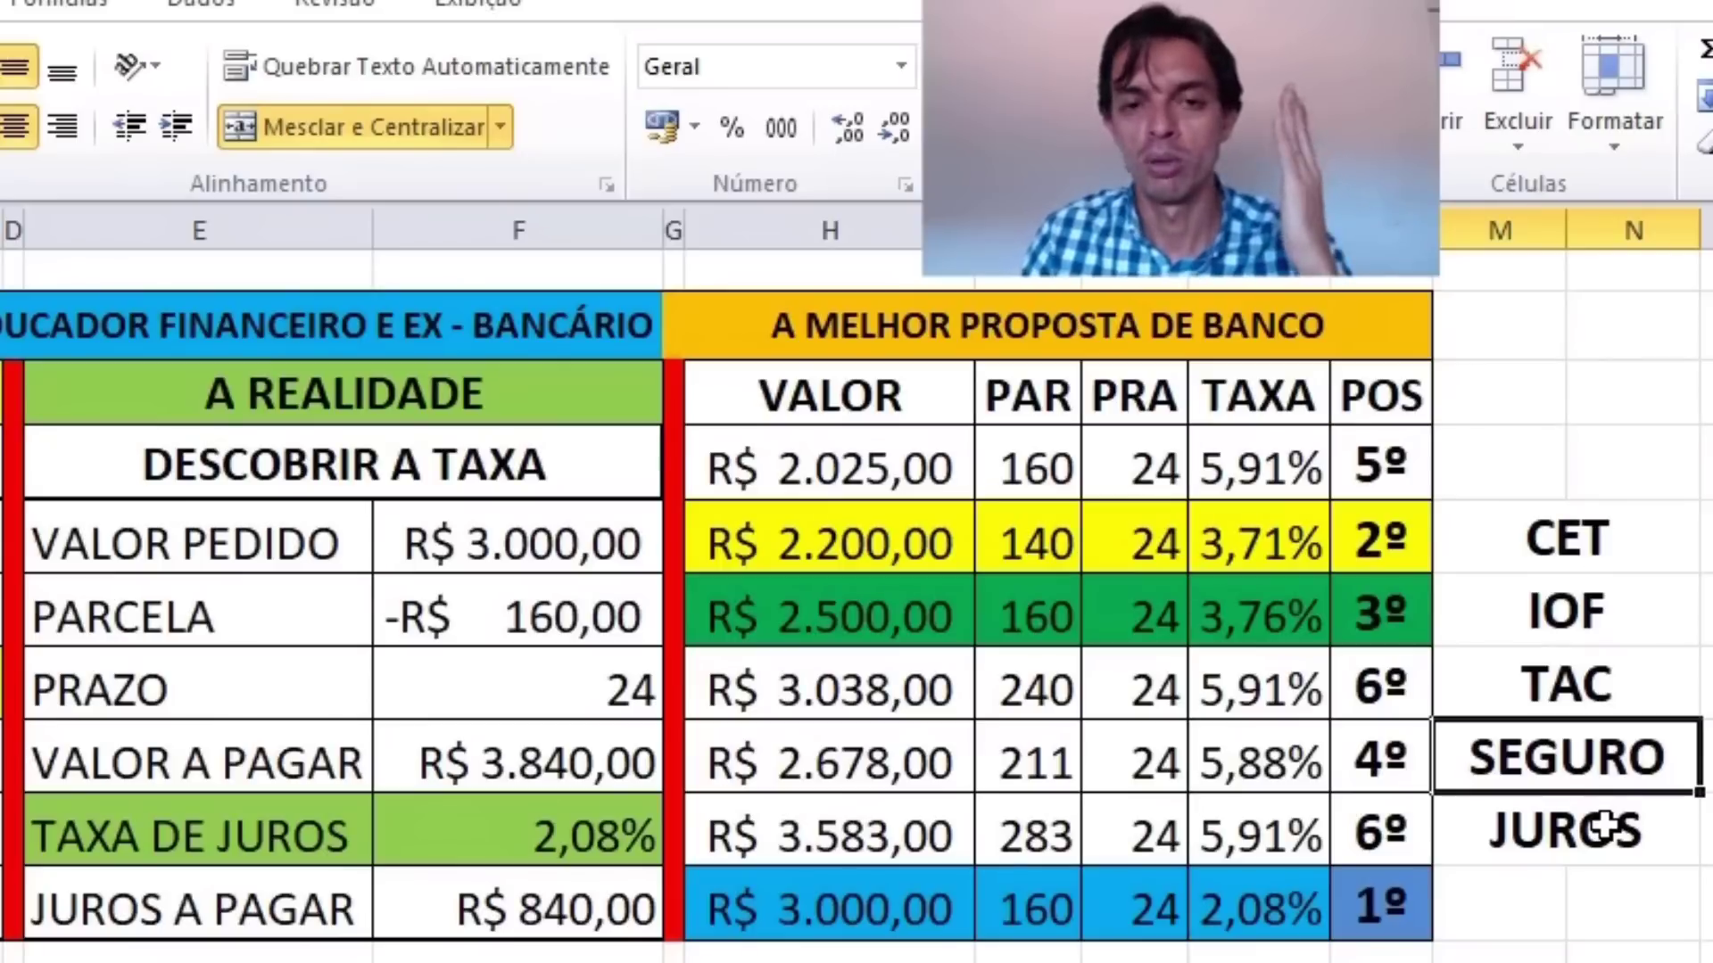
- Examine the CET item beside the table and the amount, term and instalment of the proposal ranked 1º
left_click(1608, 548)
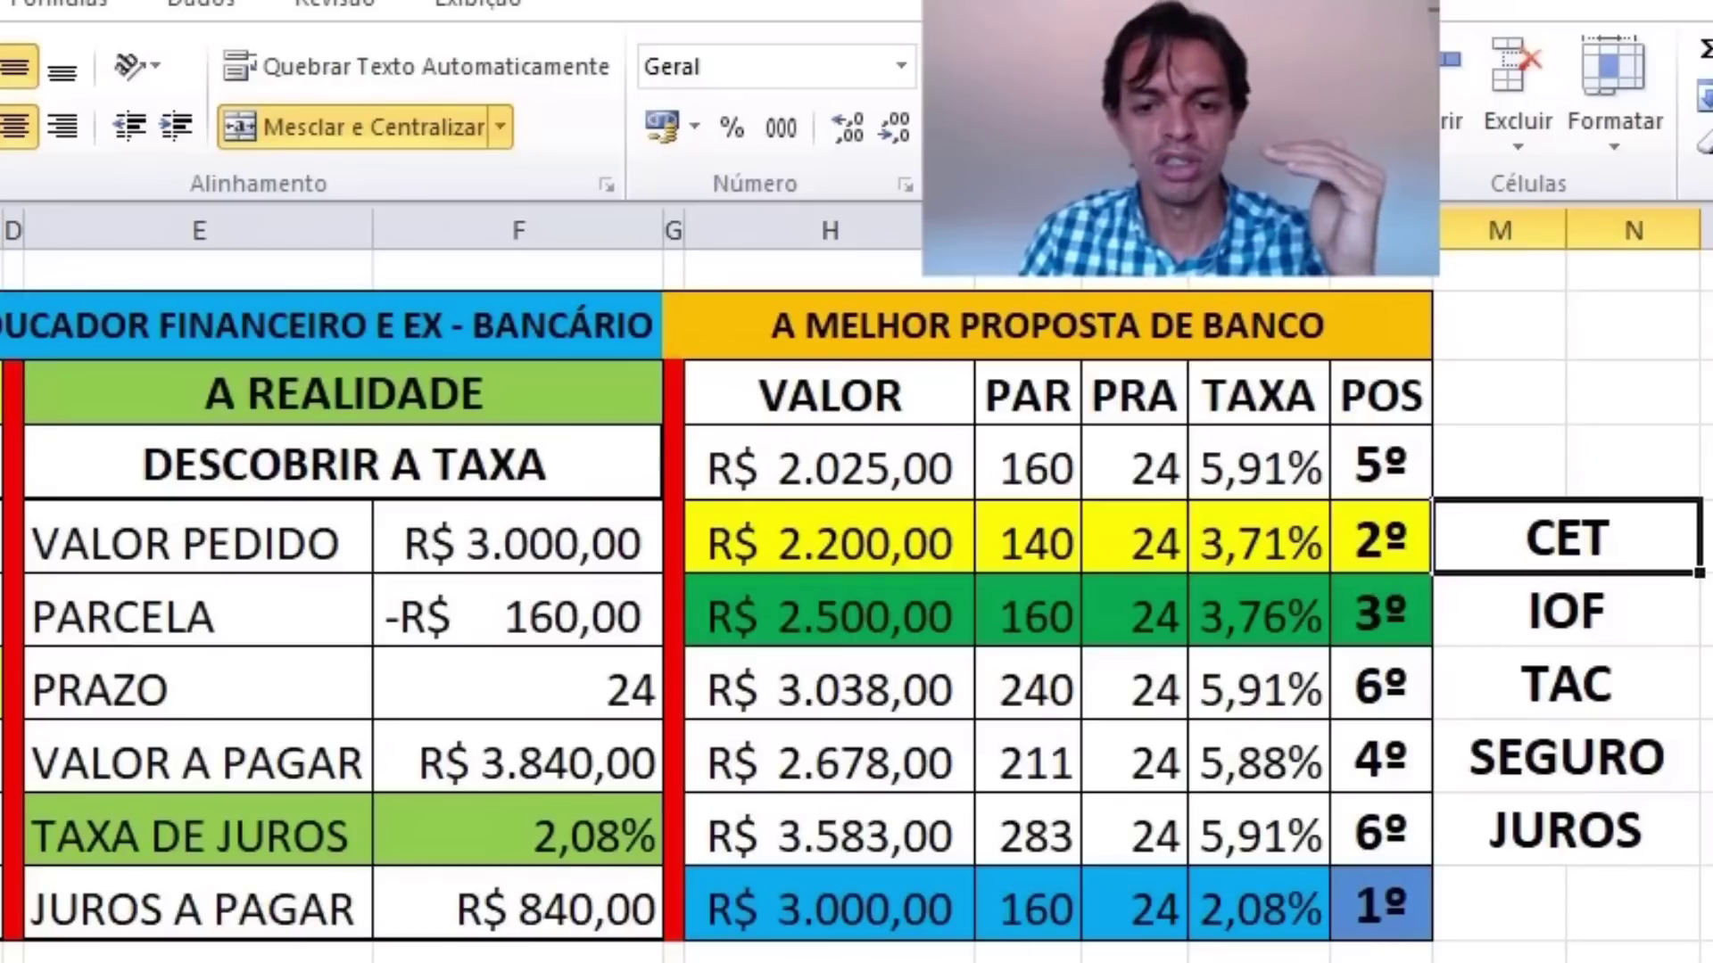
left_click(892, 933)
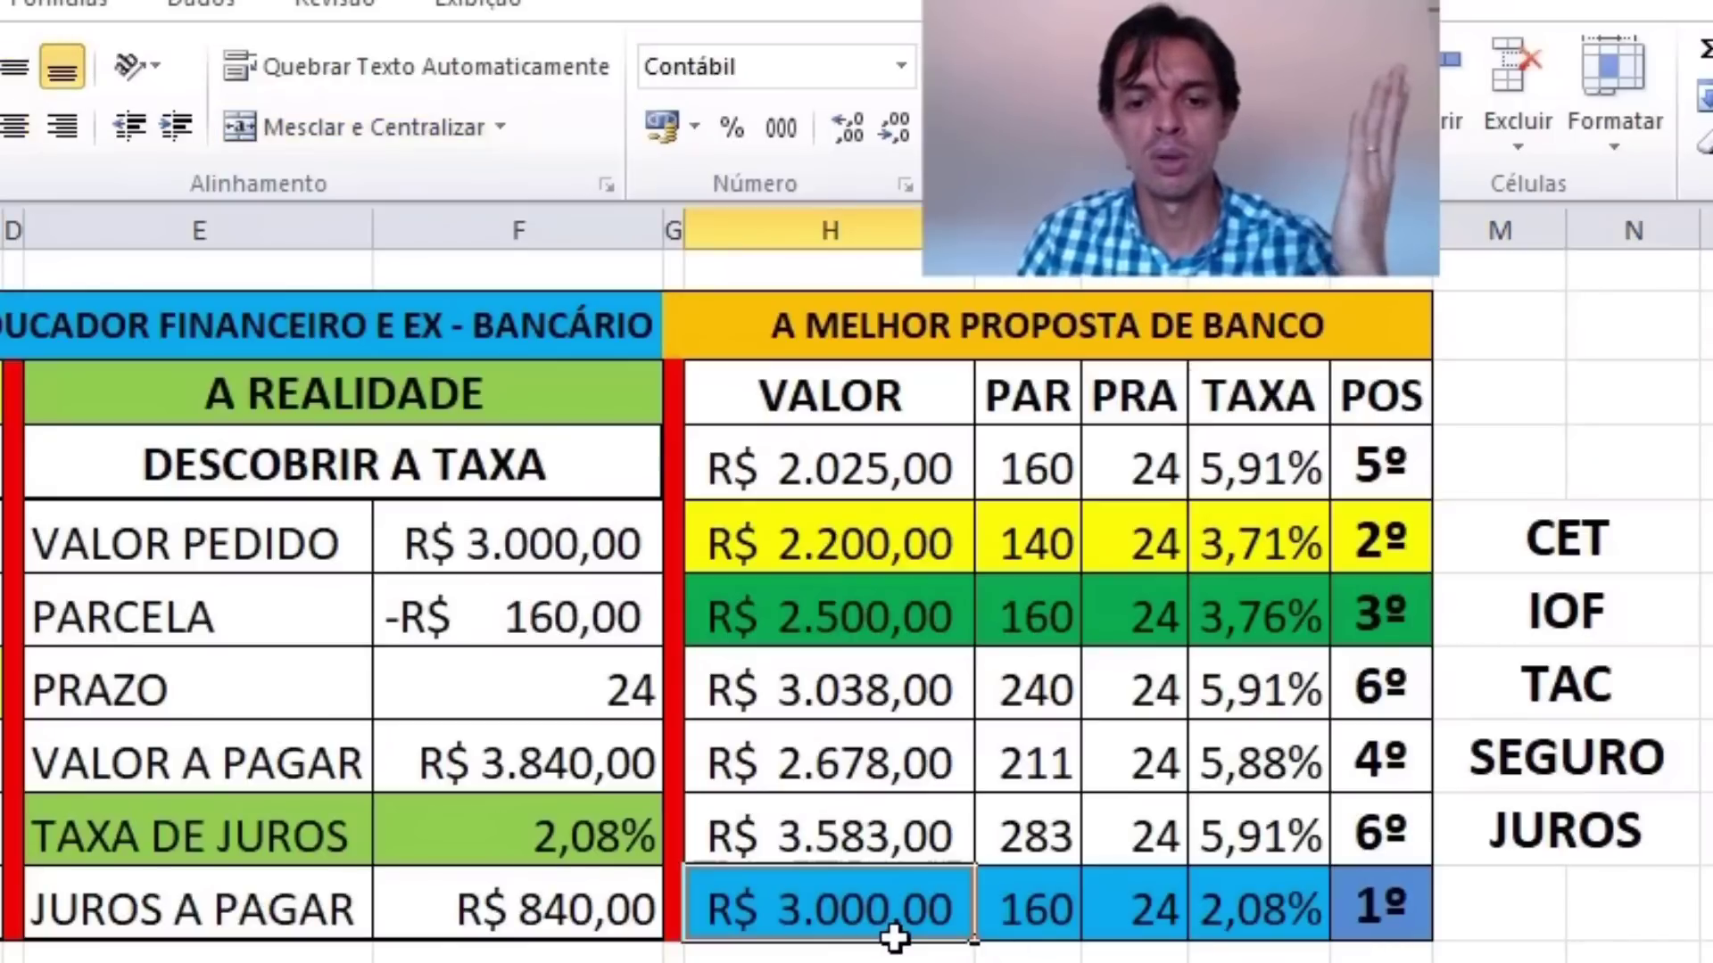
left_click(1121, 912)
left_click(1055, 922)
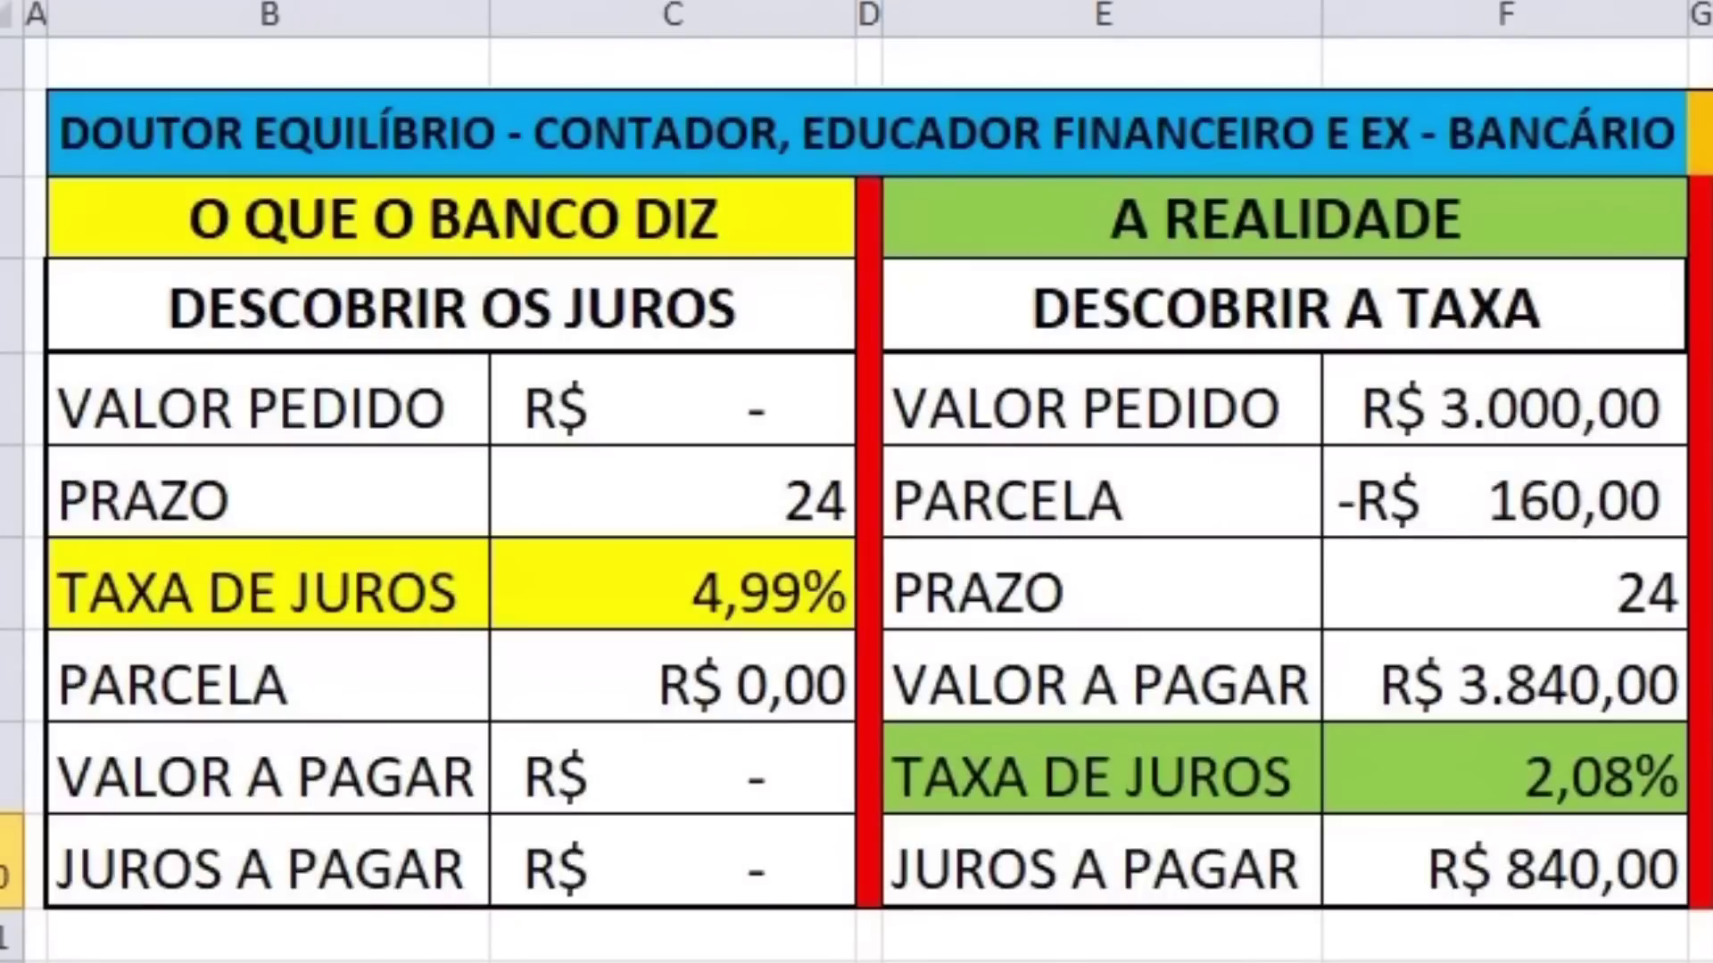
- Set VALOR PEDIDO under A REALIDADE to 2020 and check the term, instalment and real interest rate there
left_click(1591, 409)
type("2020")
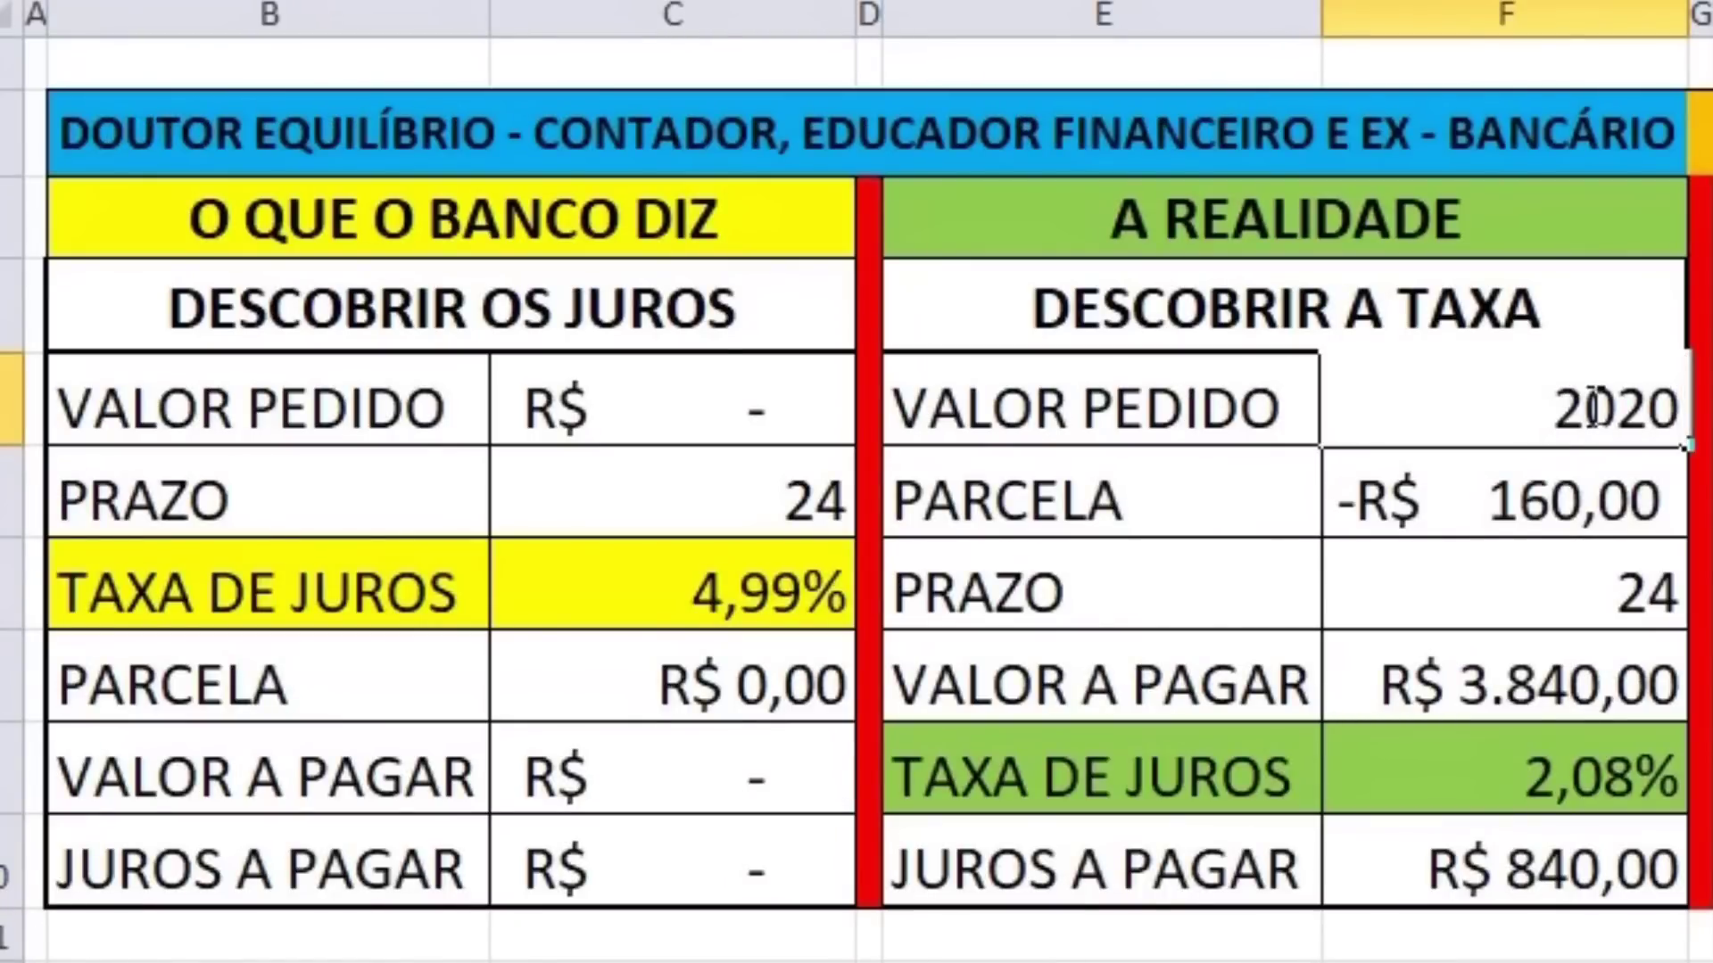
key("Return")
left_click(1558, 586)
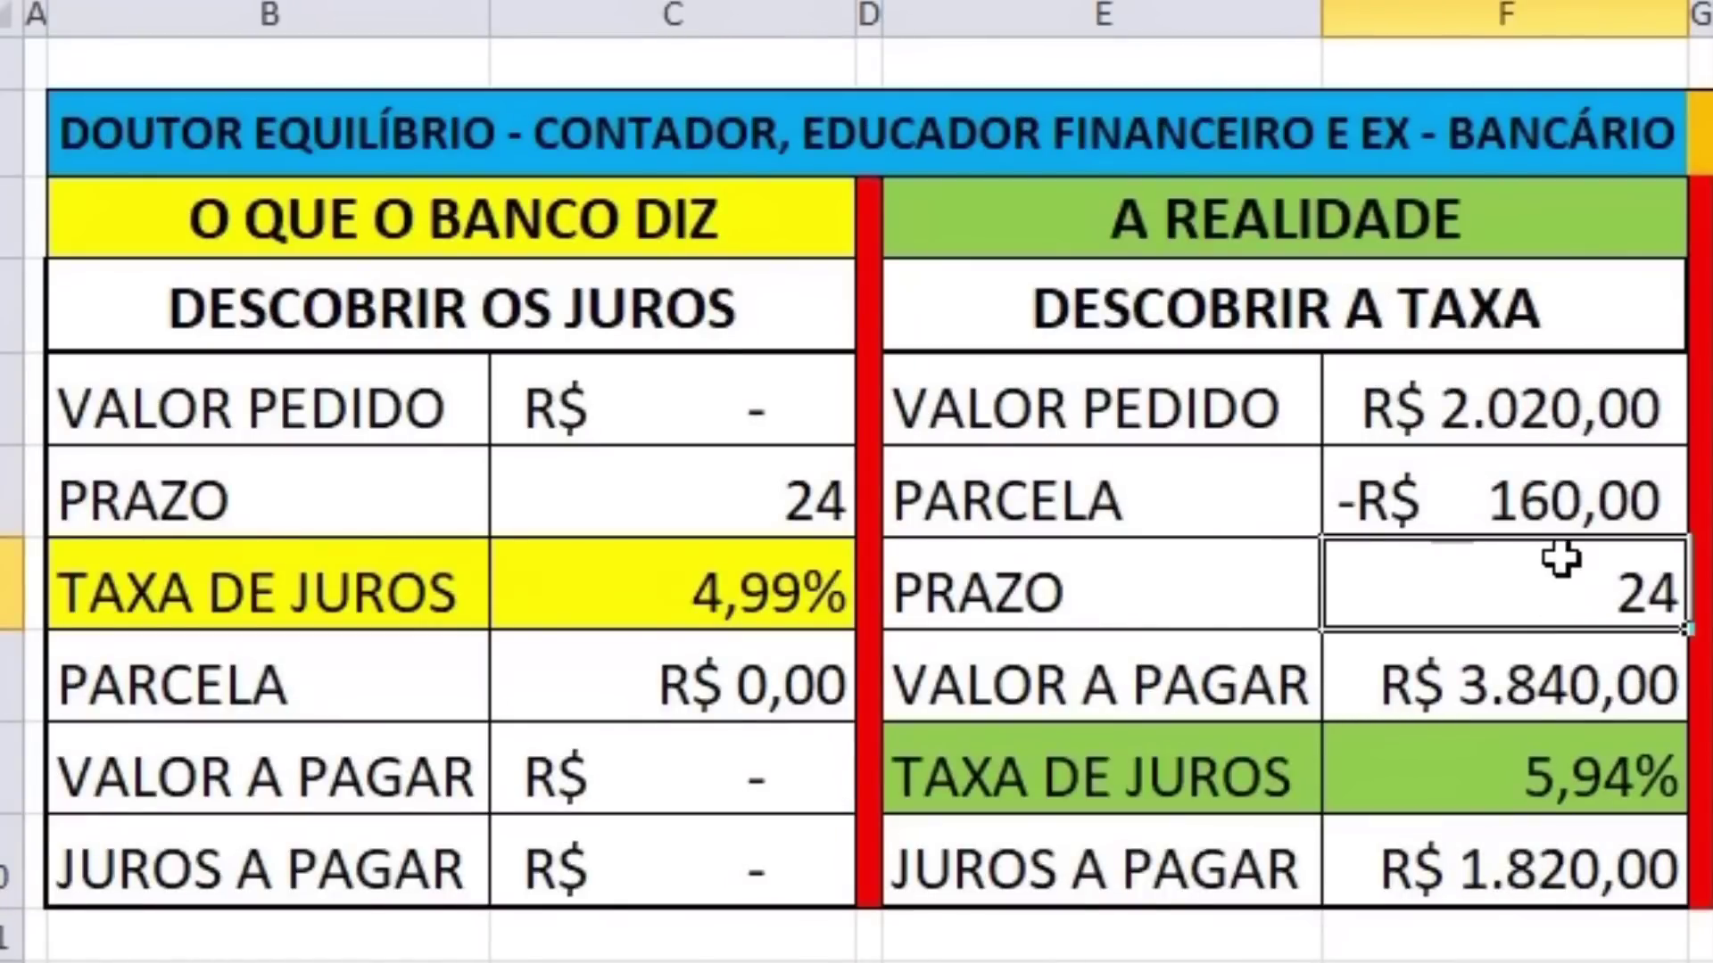
left_click(1572, 502)
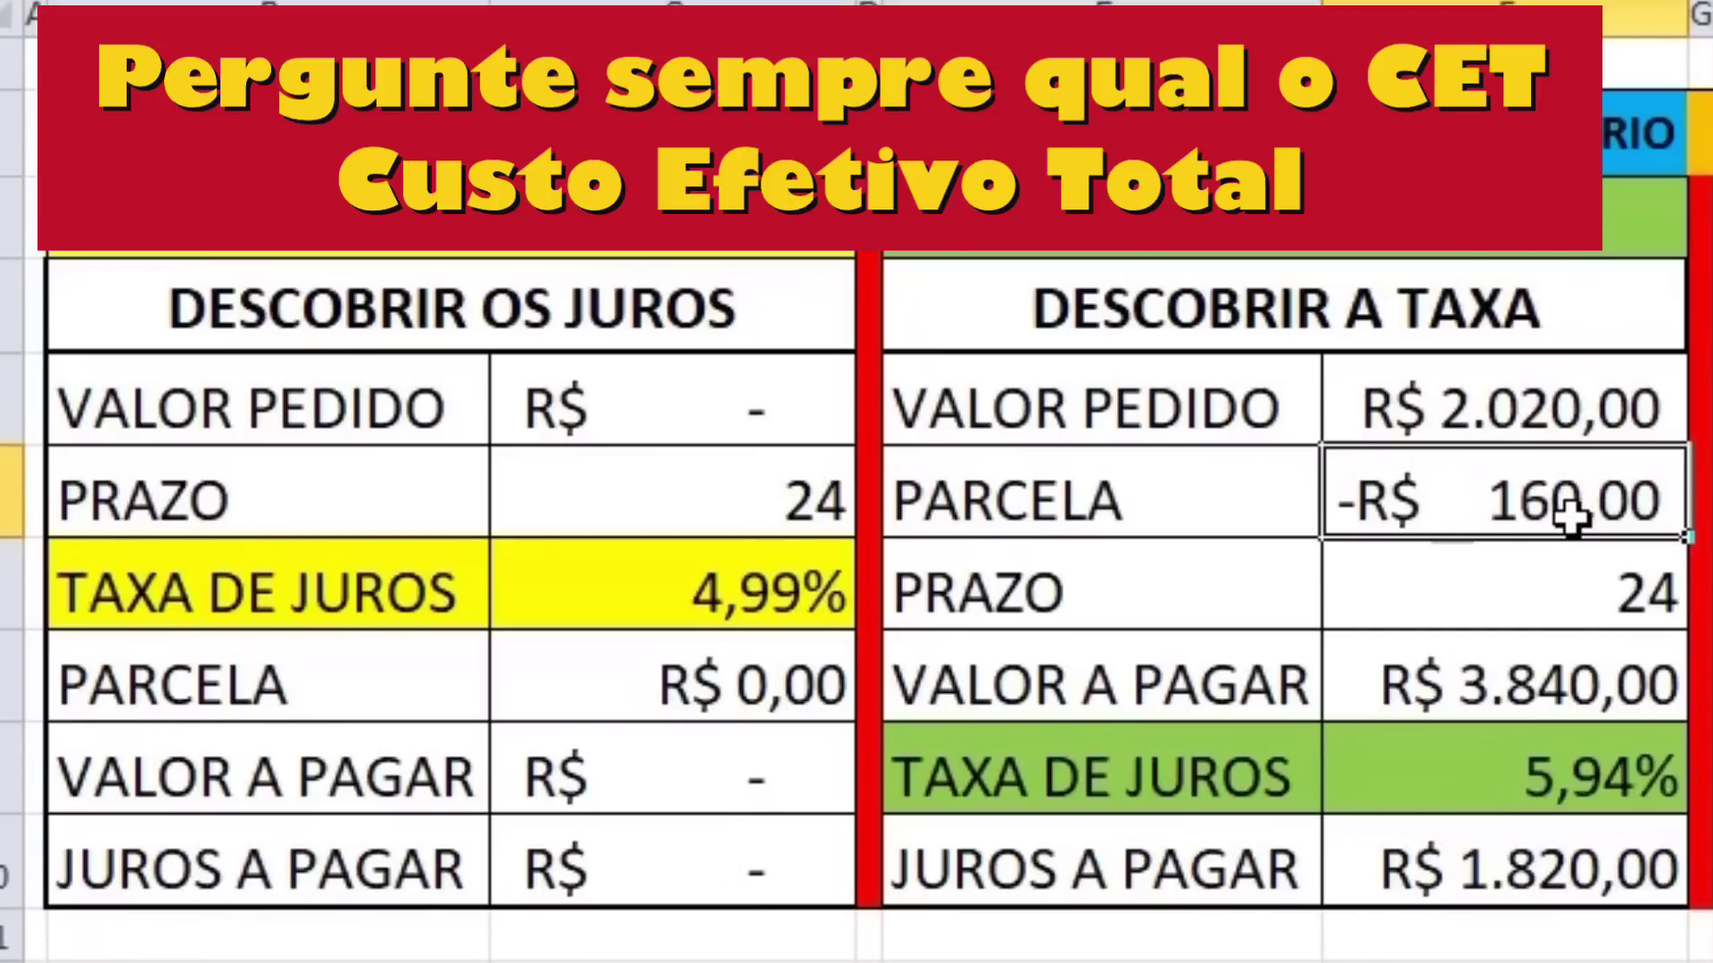
left_click(1567, 765)
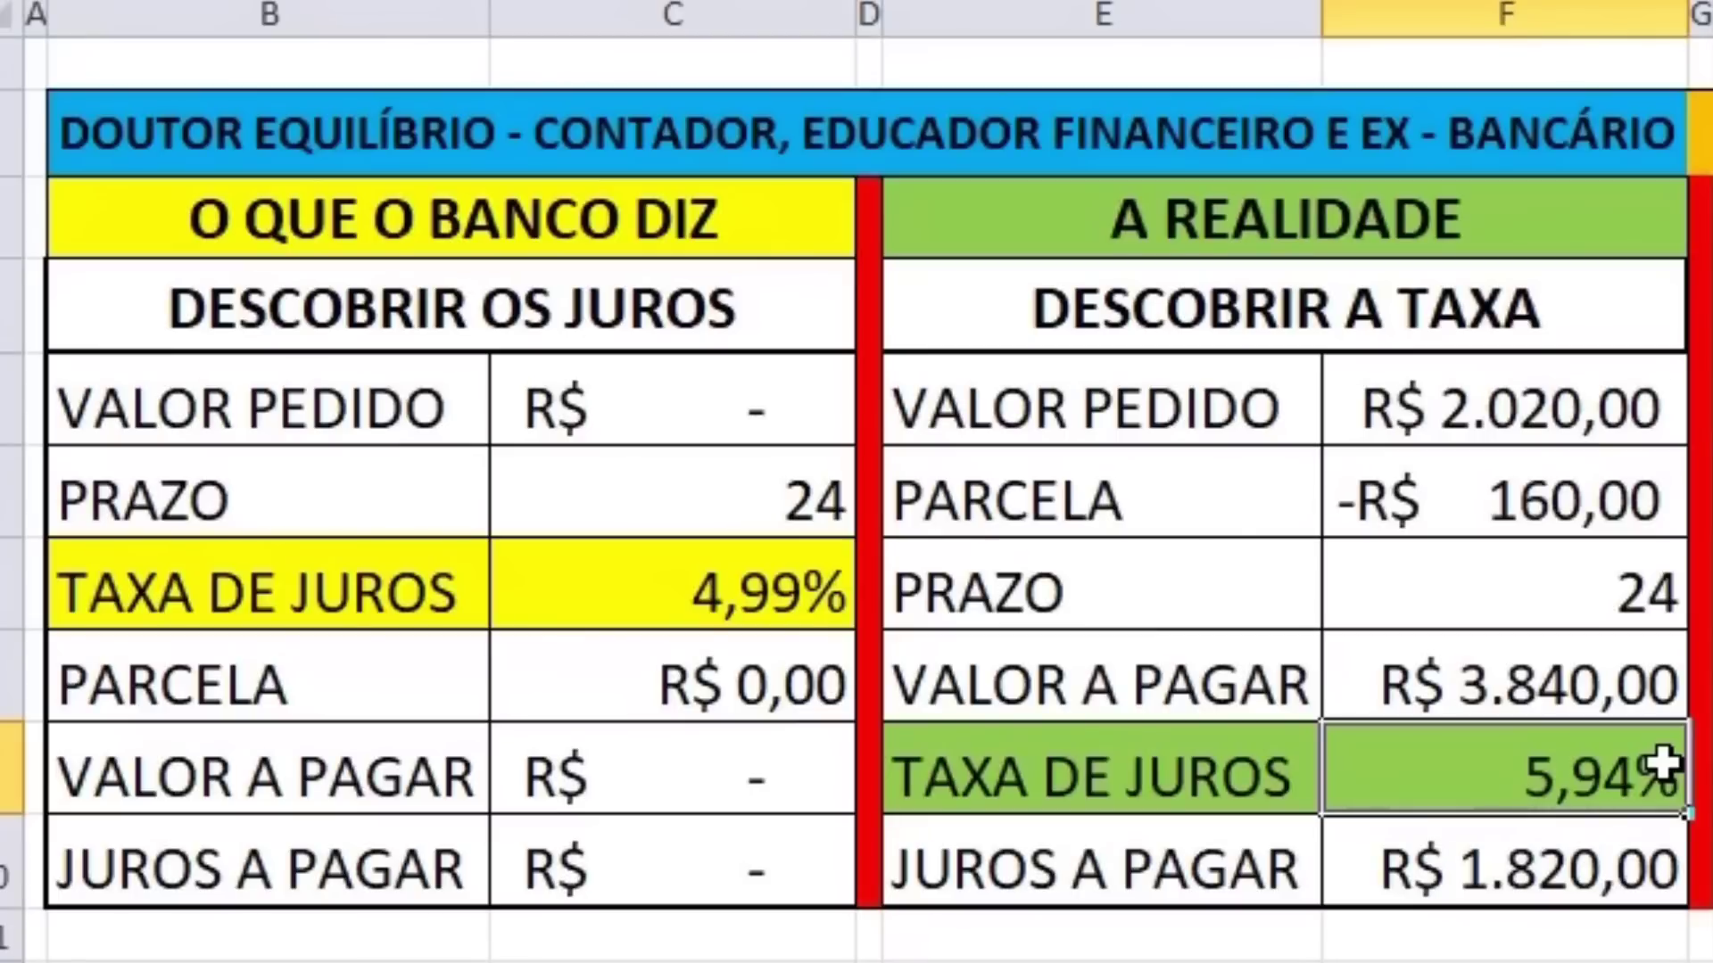
- Under O QUE O BANCO DIZ, set VALOR PEDIDO to 2020 and TAXA DE JUROS to 2,14%
left_click(808, 390)
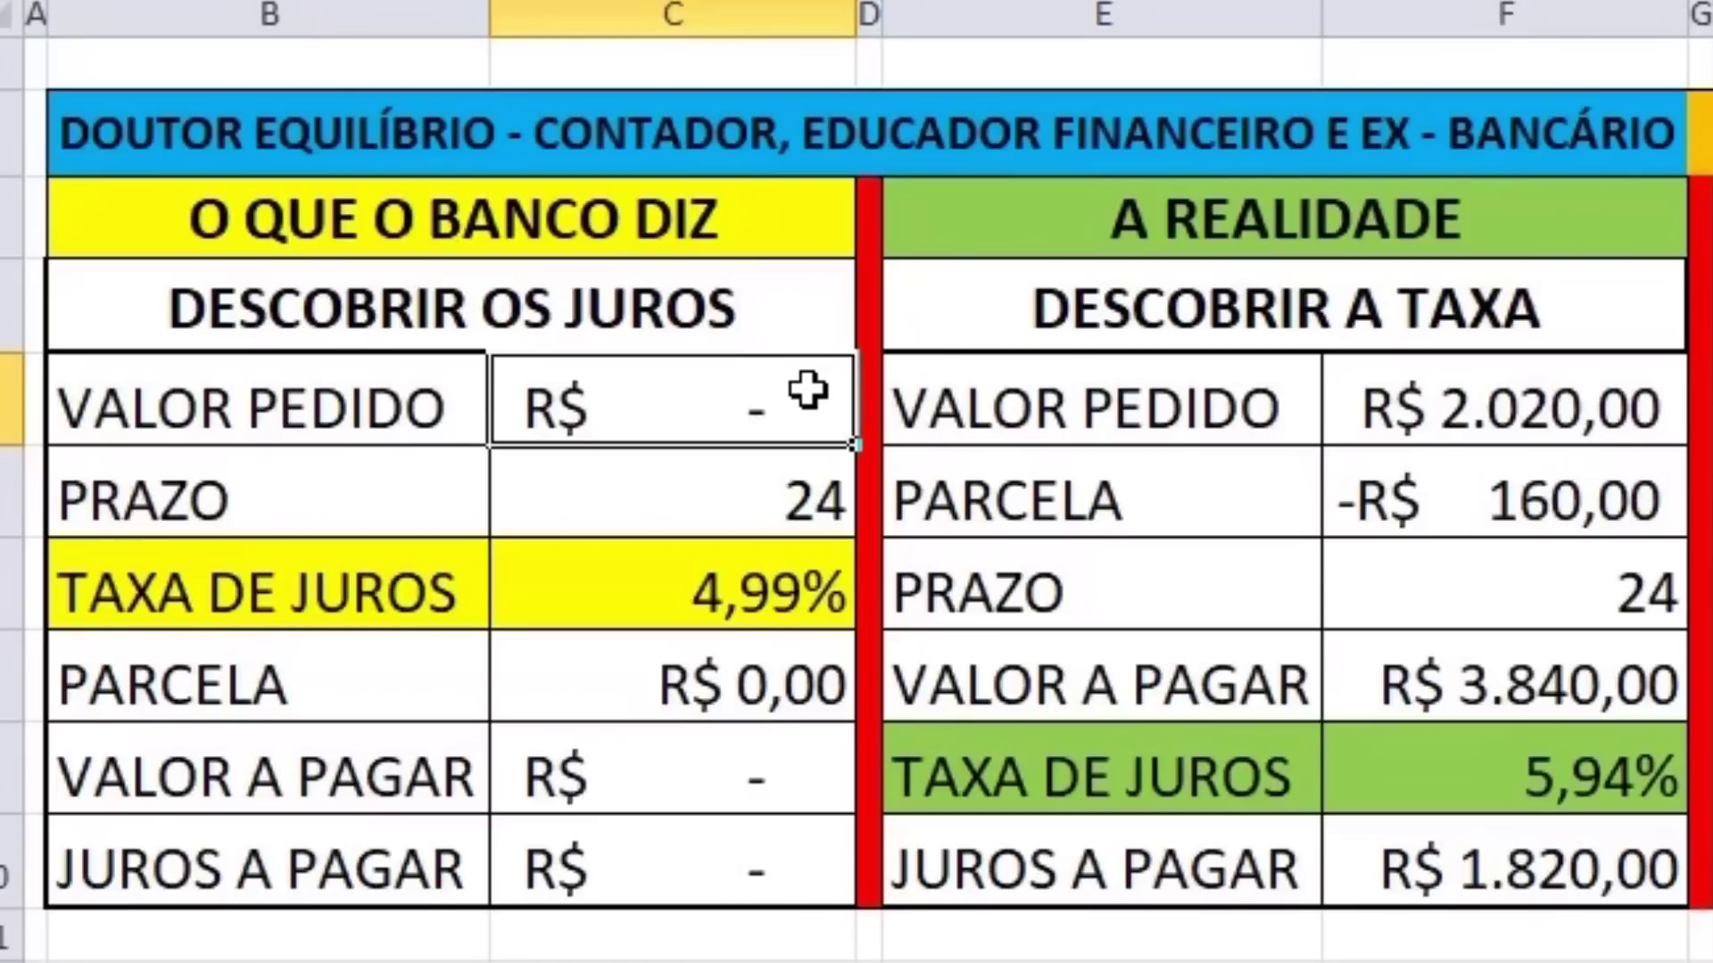
type("2020")
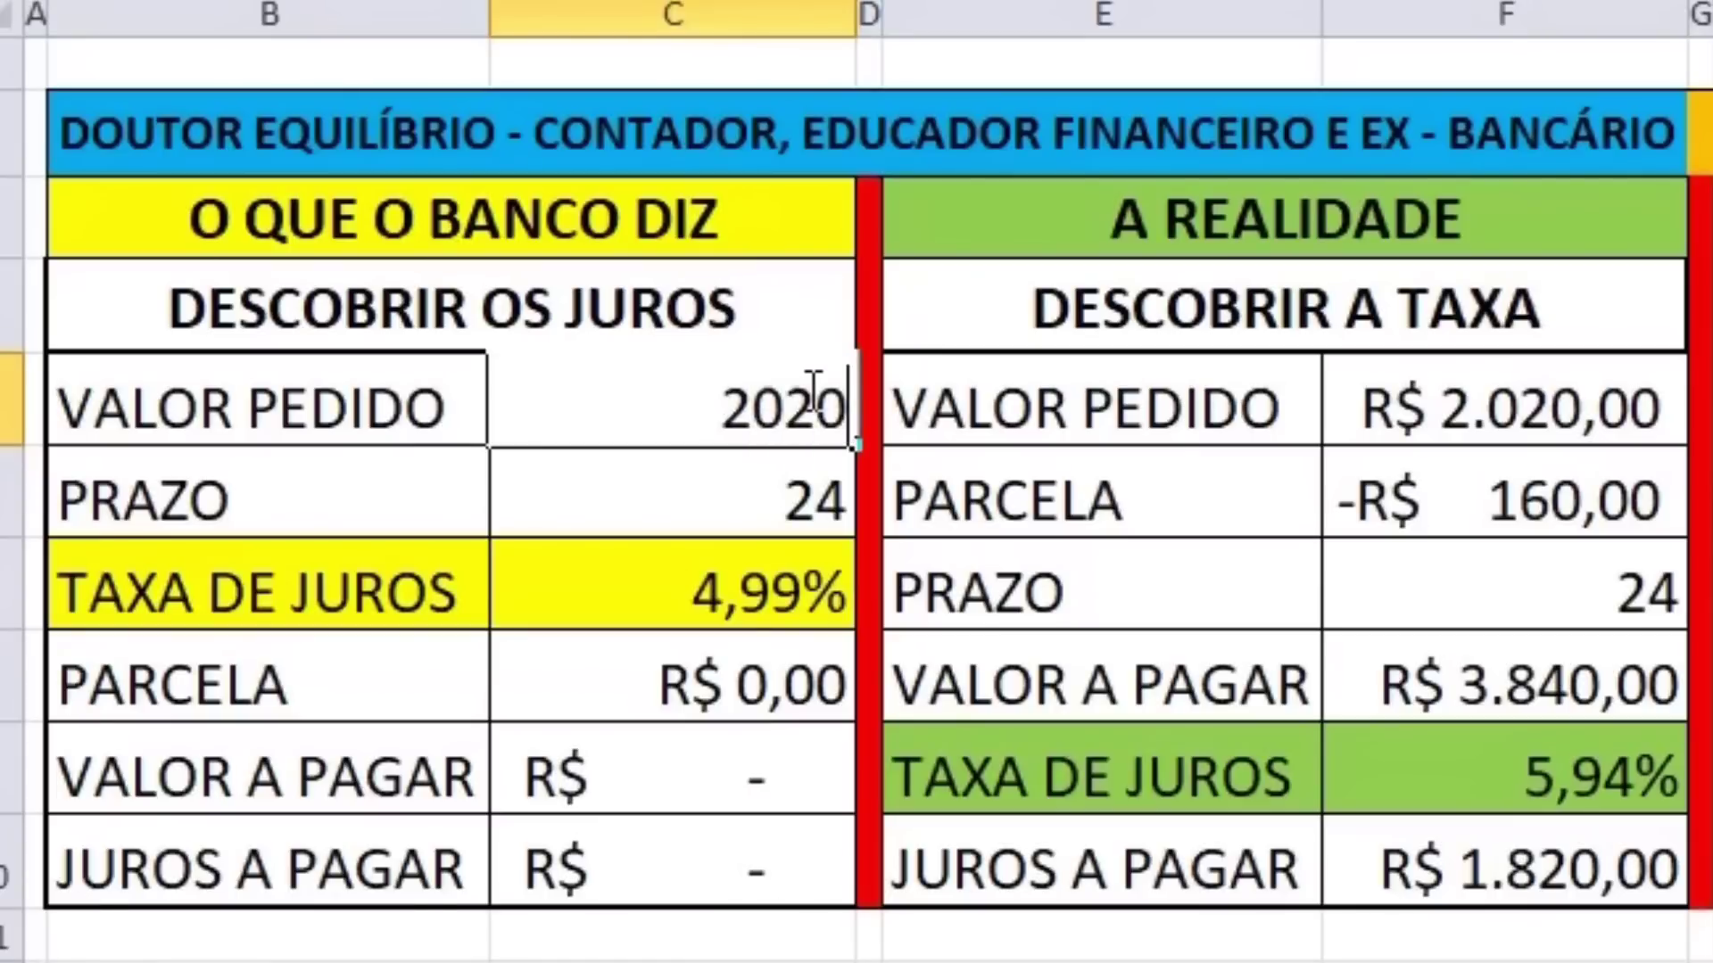
key("Return")
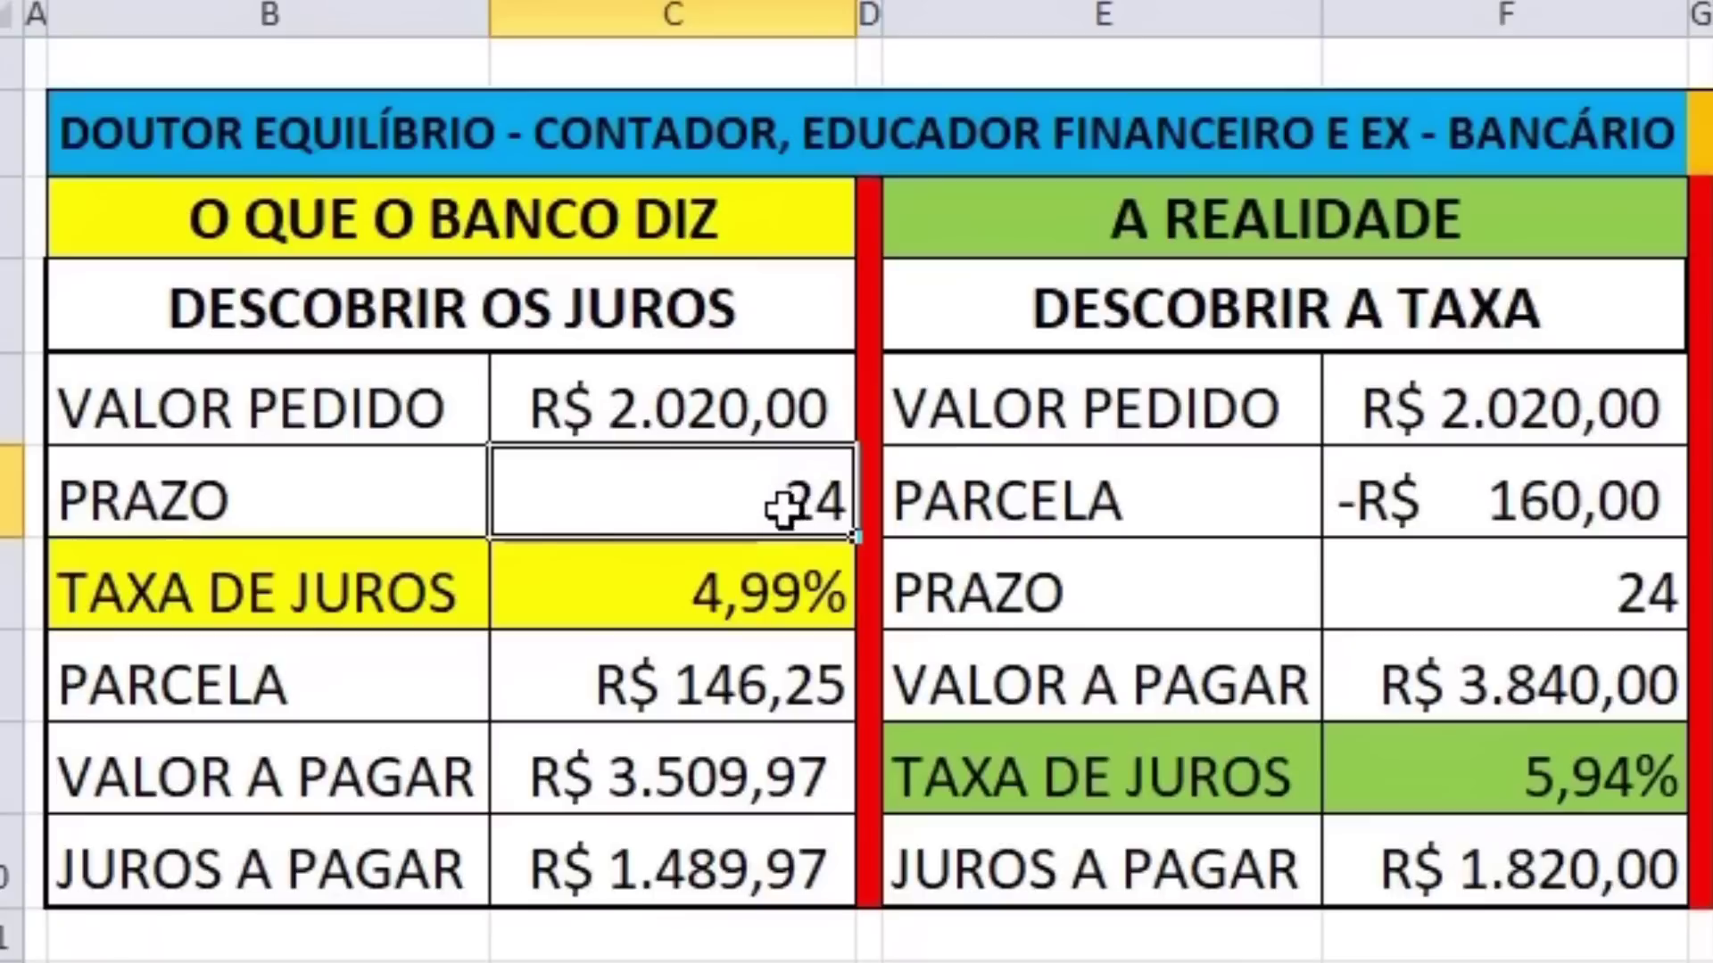
left_click(719, 593)
left_click_drag(697, 593, 805, 593)
type("2,14")
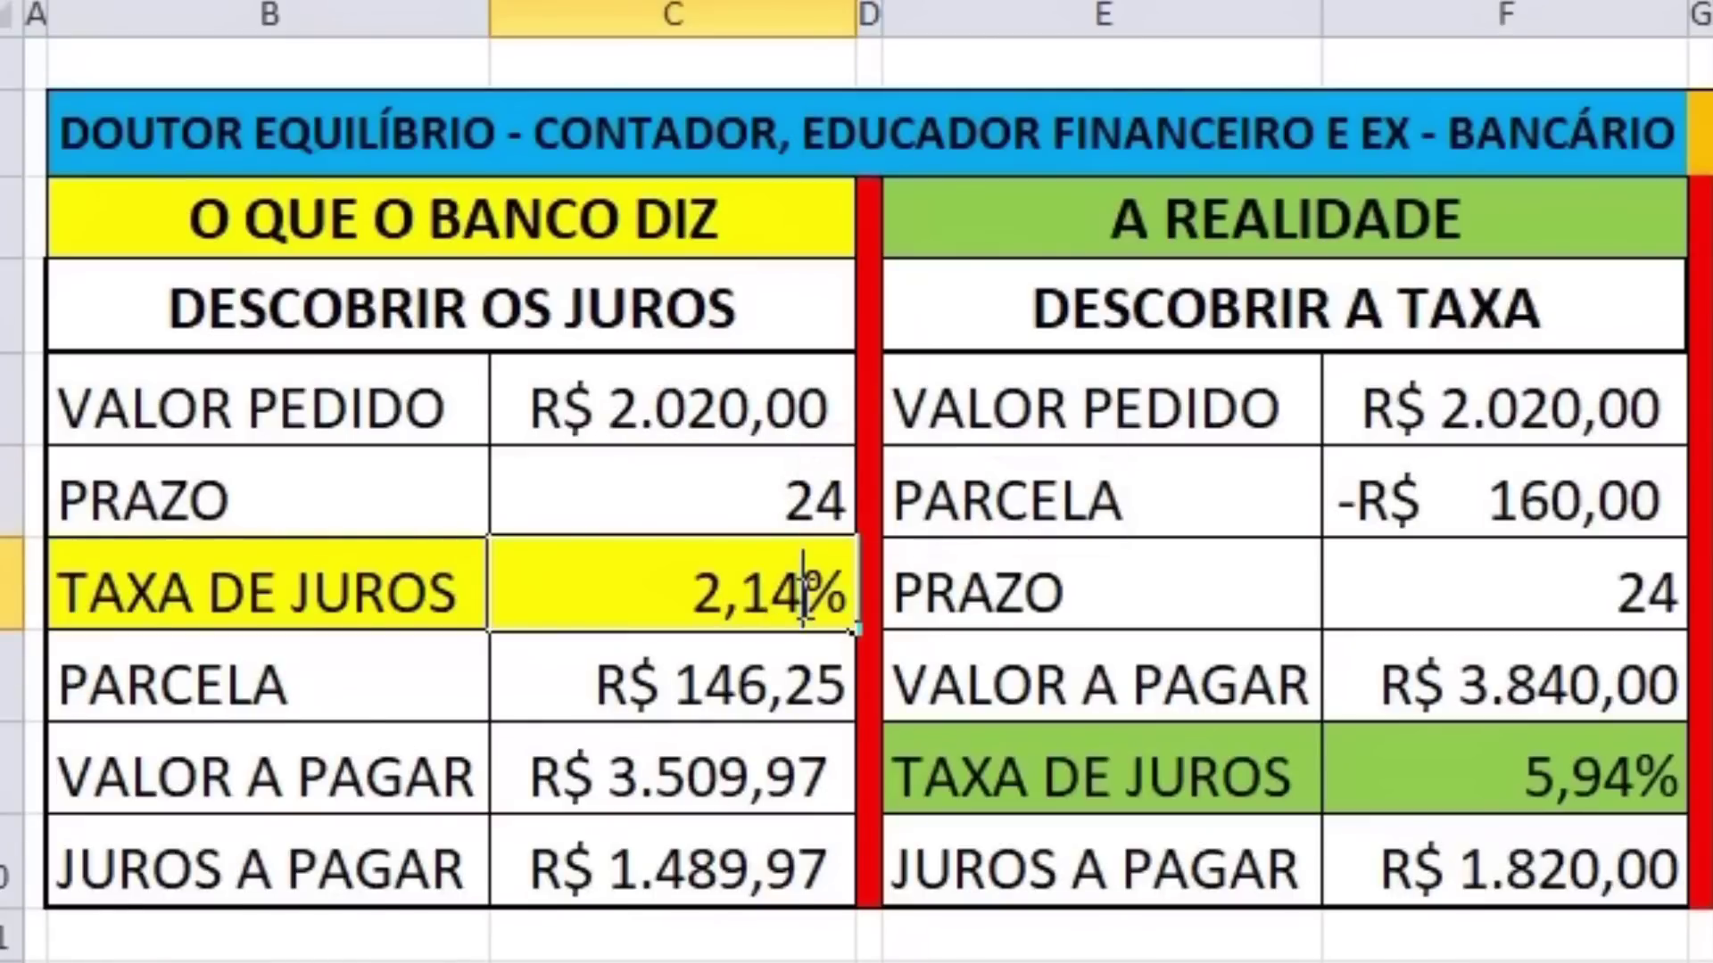
key("Return")
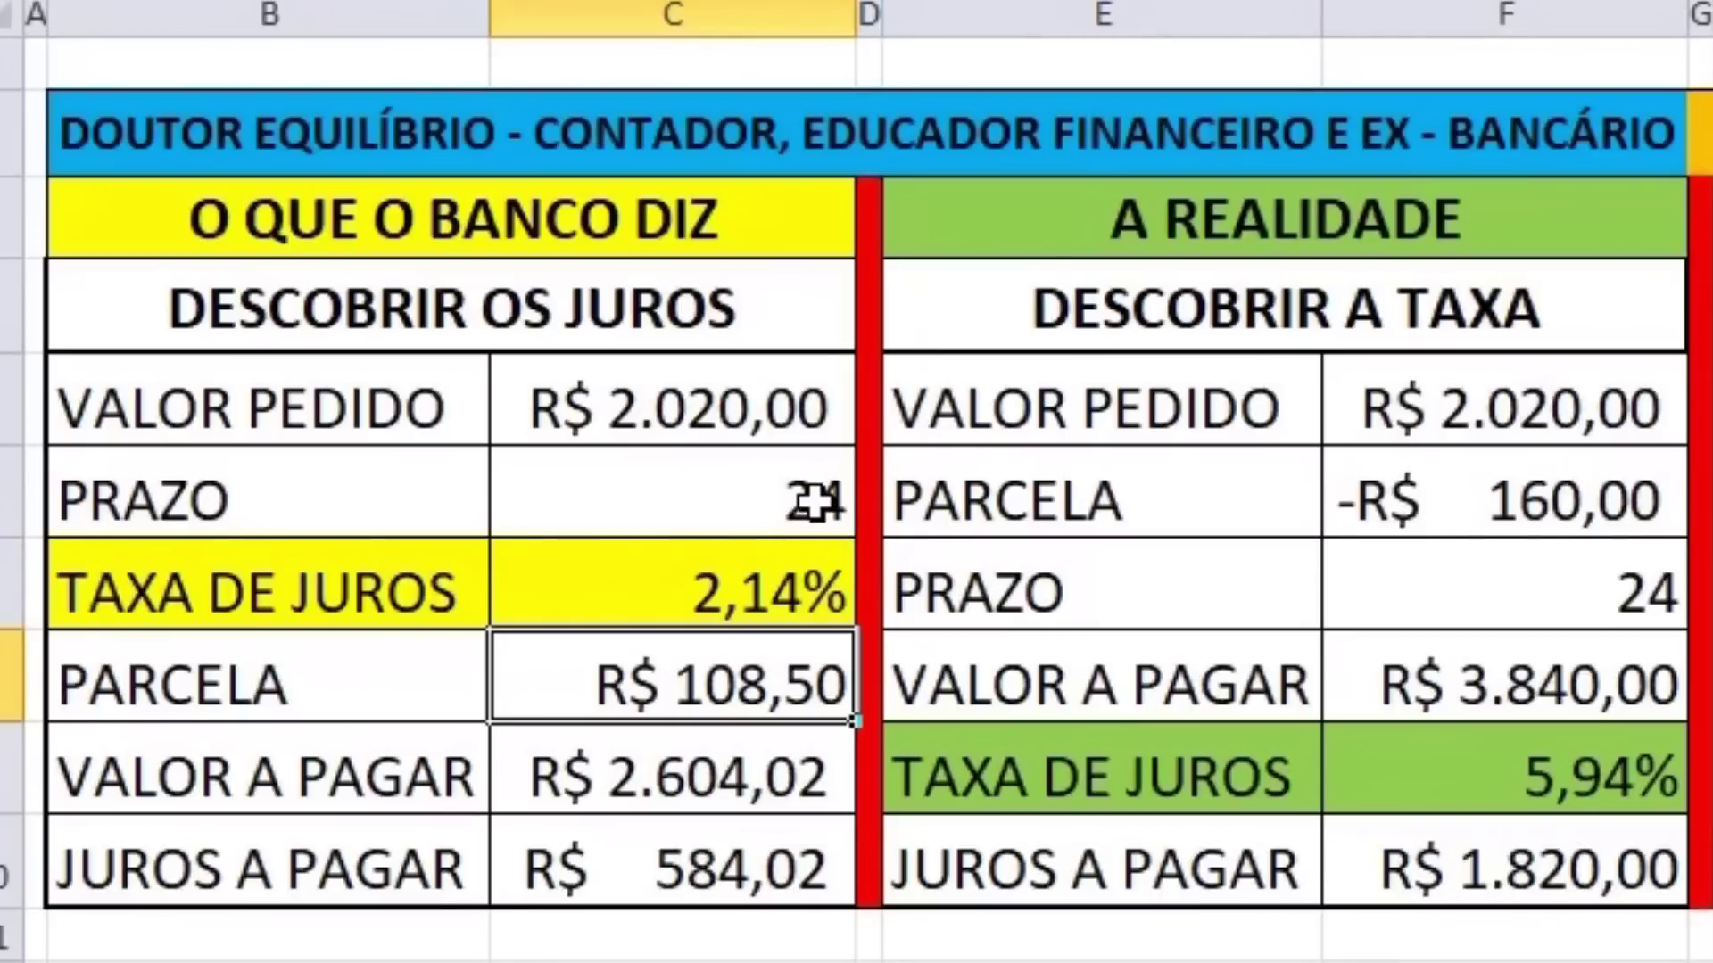
- Review the requested amount, term, interest rate and resulting instalment under O QUE O BANCO DIZ
left_click(739, 421)
left_click(757, 499)
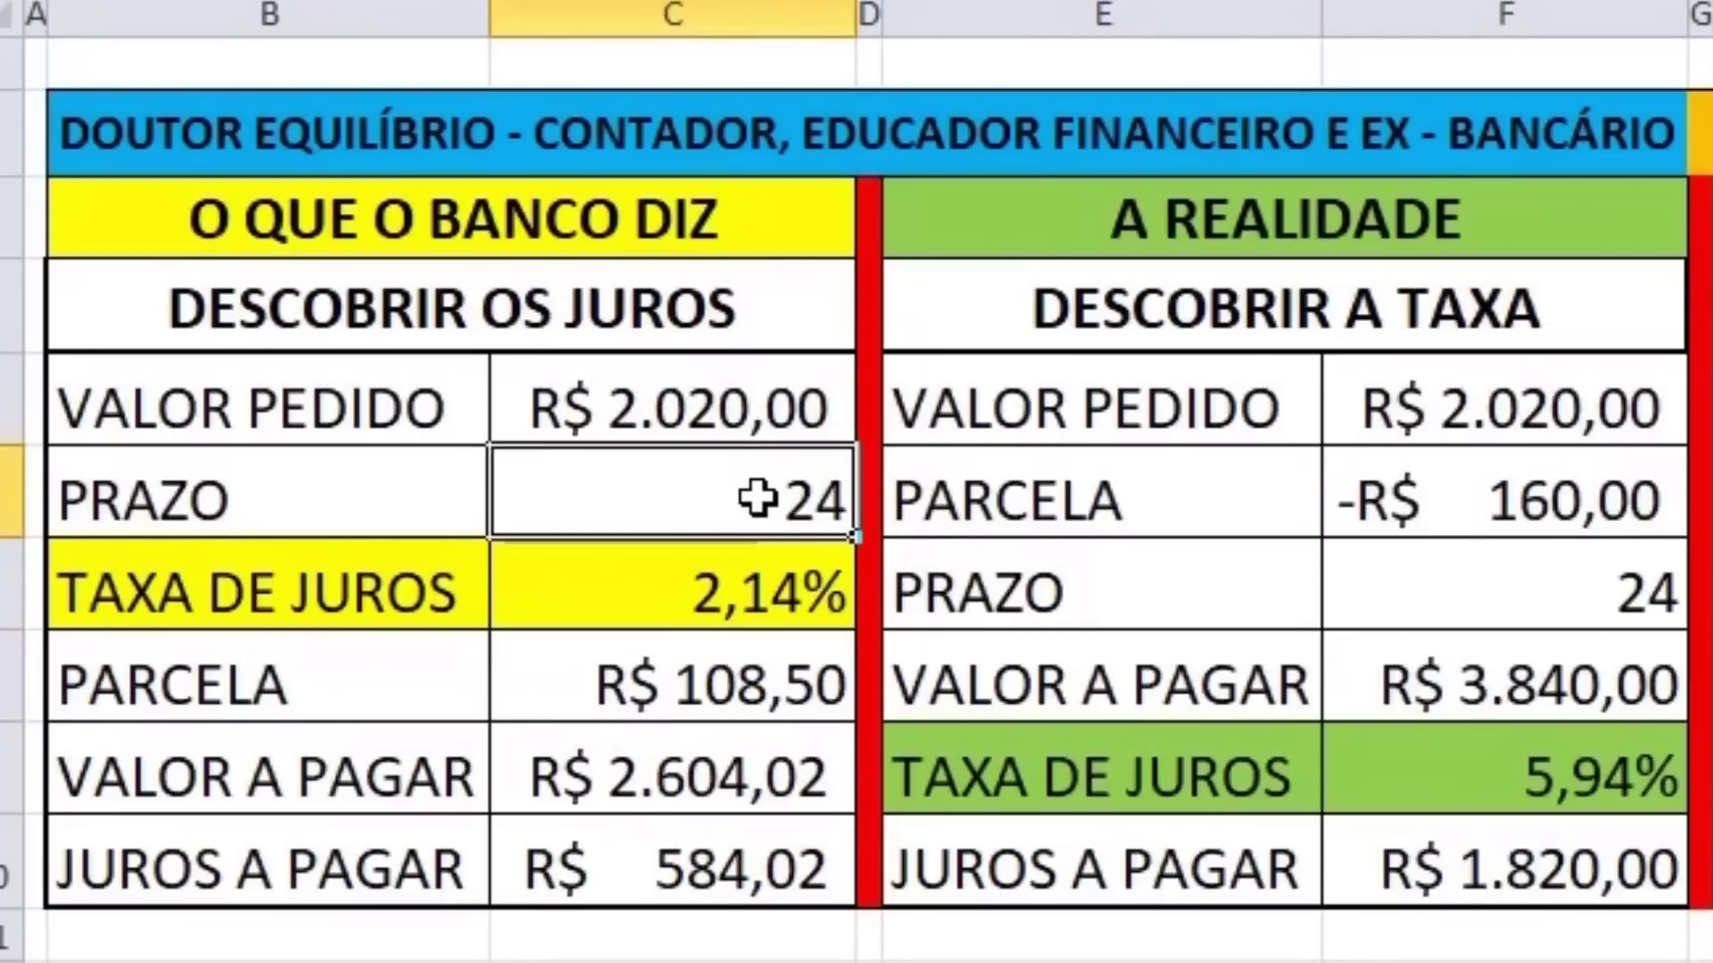
left_click(749, 608)
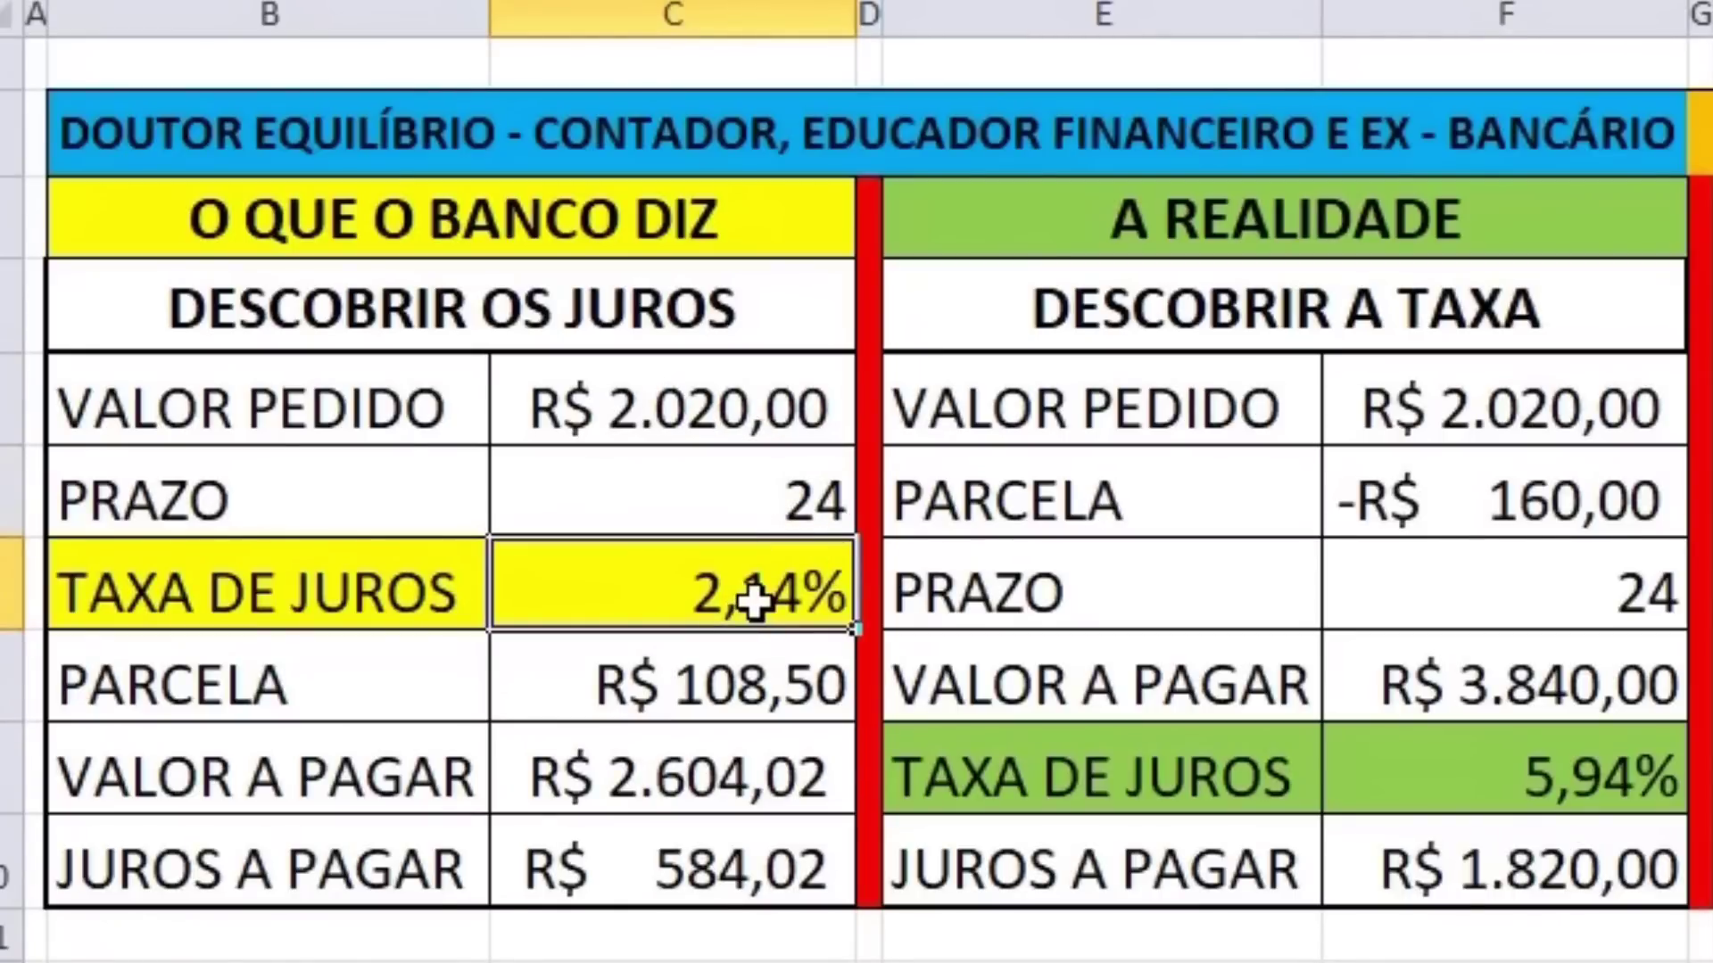
left_click(623, 692)
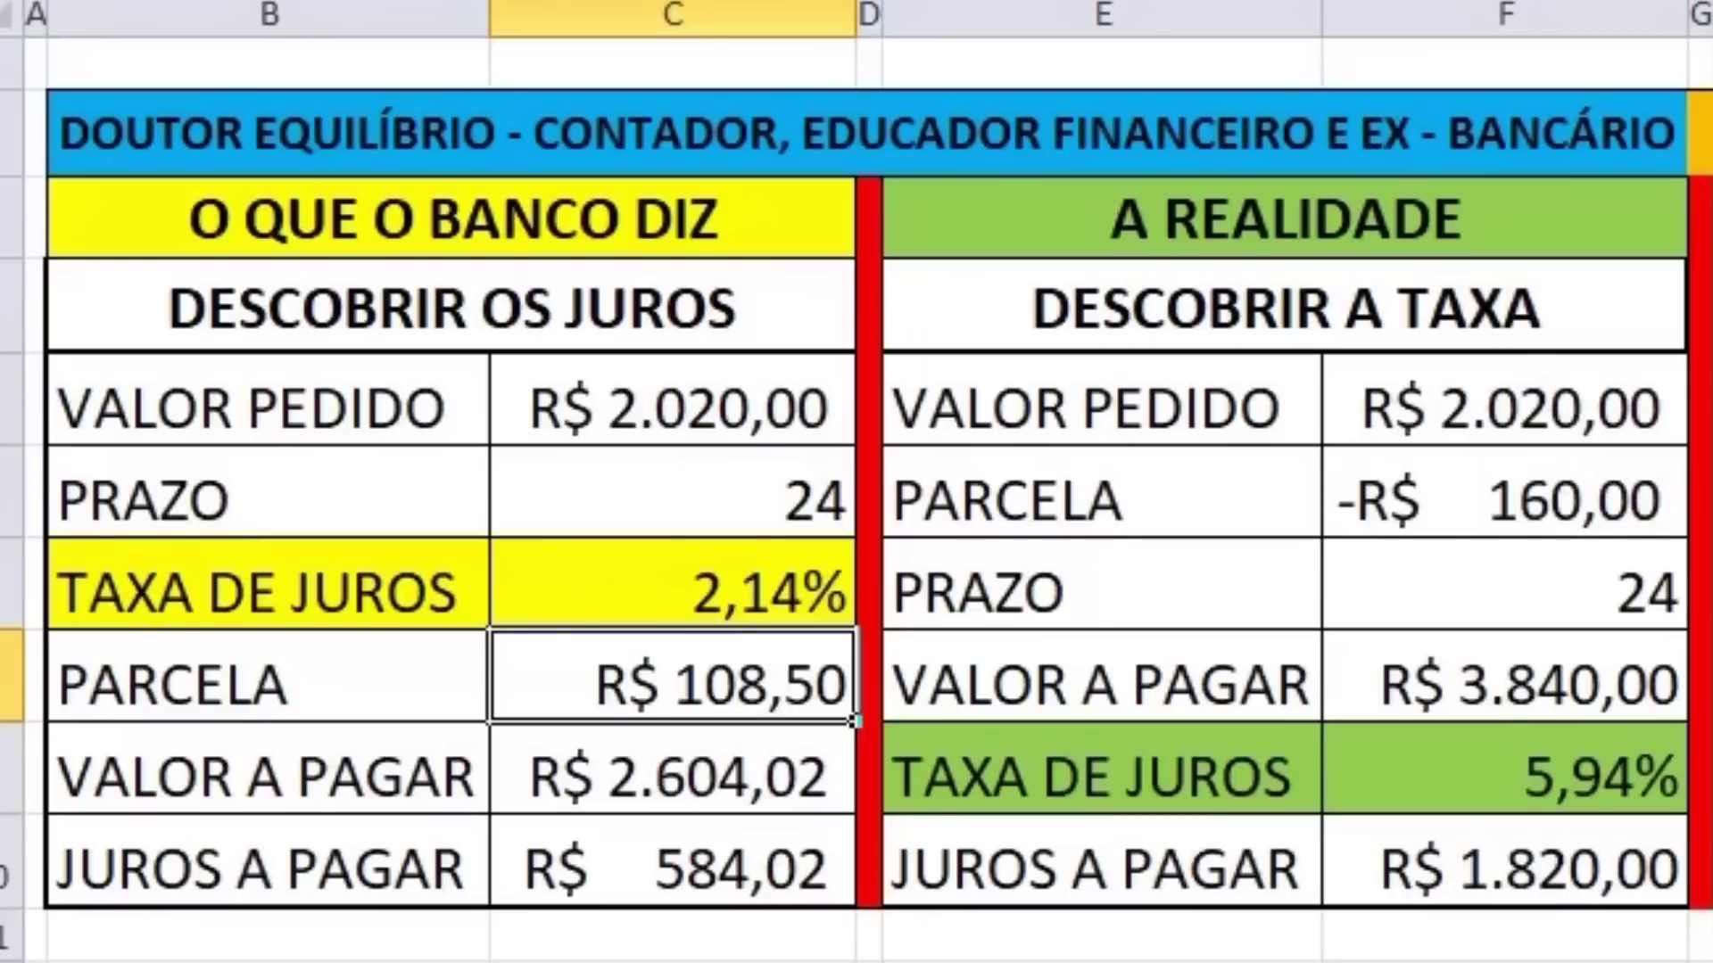
- Go back over the 1º, 3º and 2º ranked proposals in the comparison table, examining their terms, instalments, amounts and the top one's rate
left_click(36, 398)
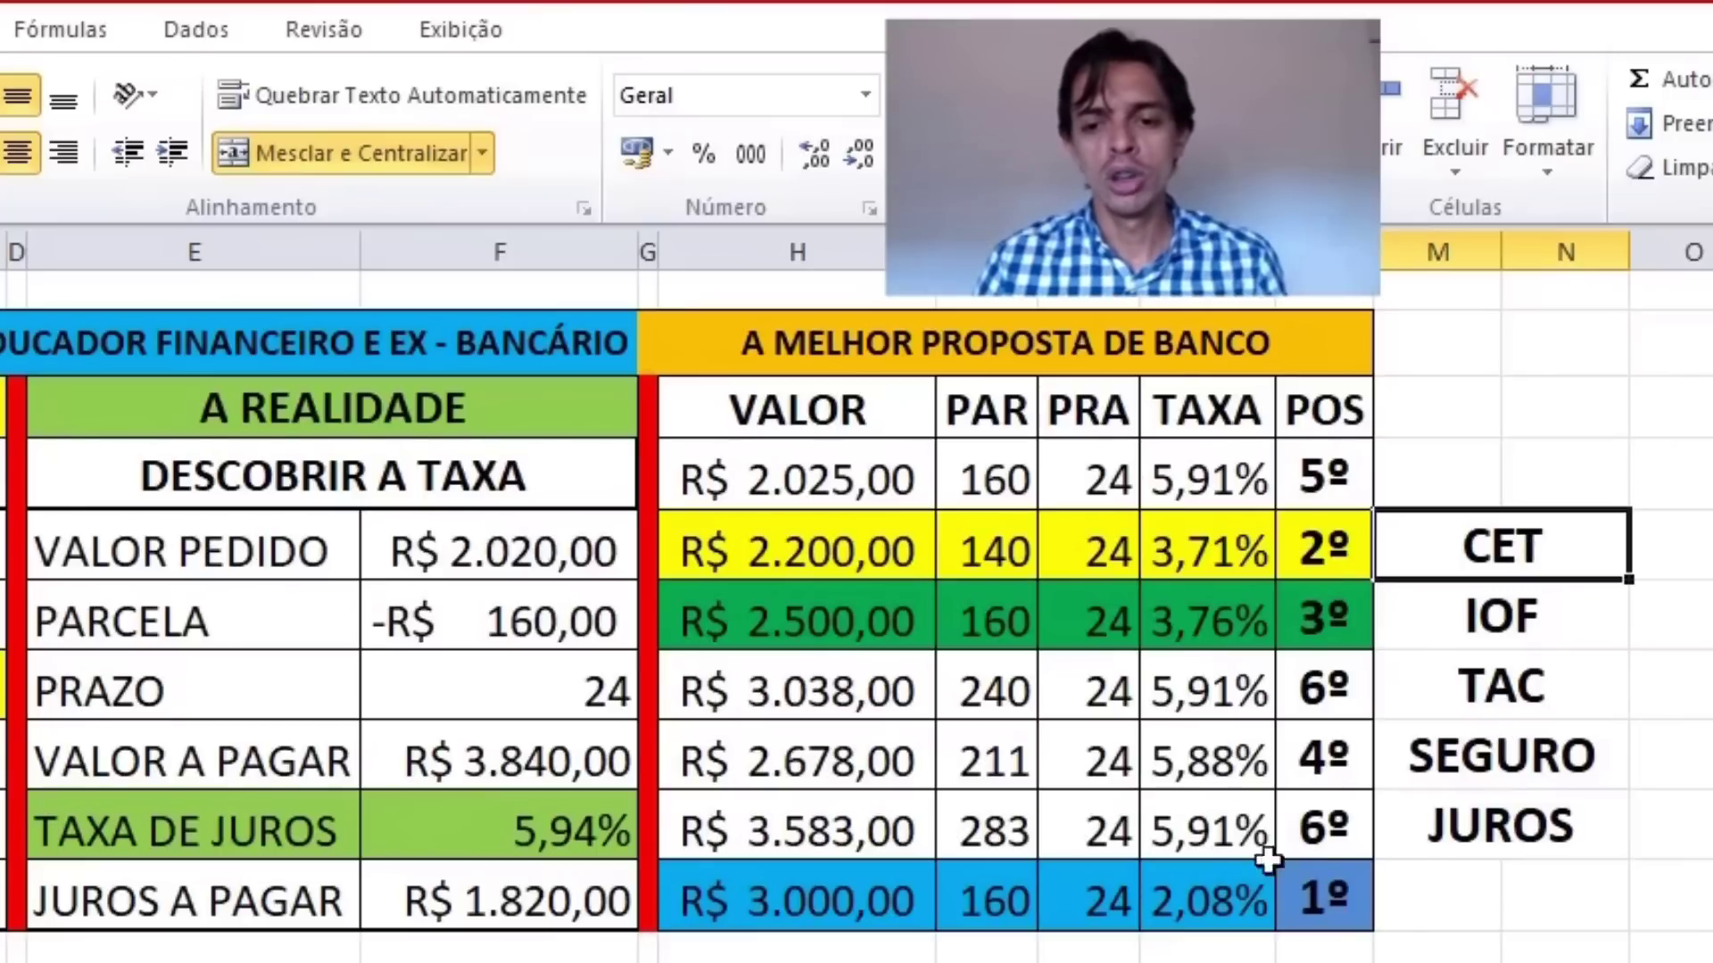
left_click(1235, 878)
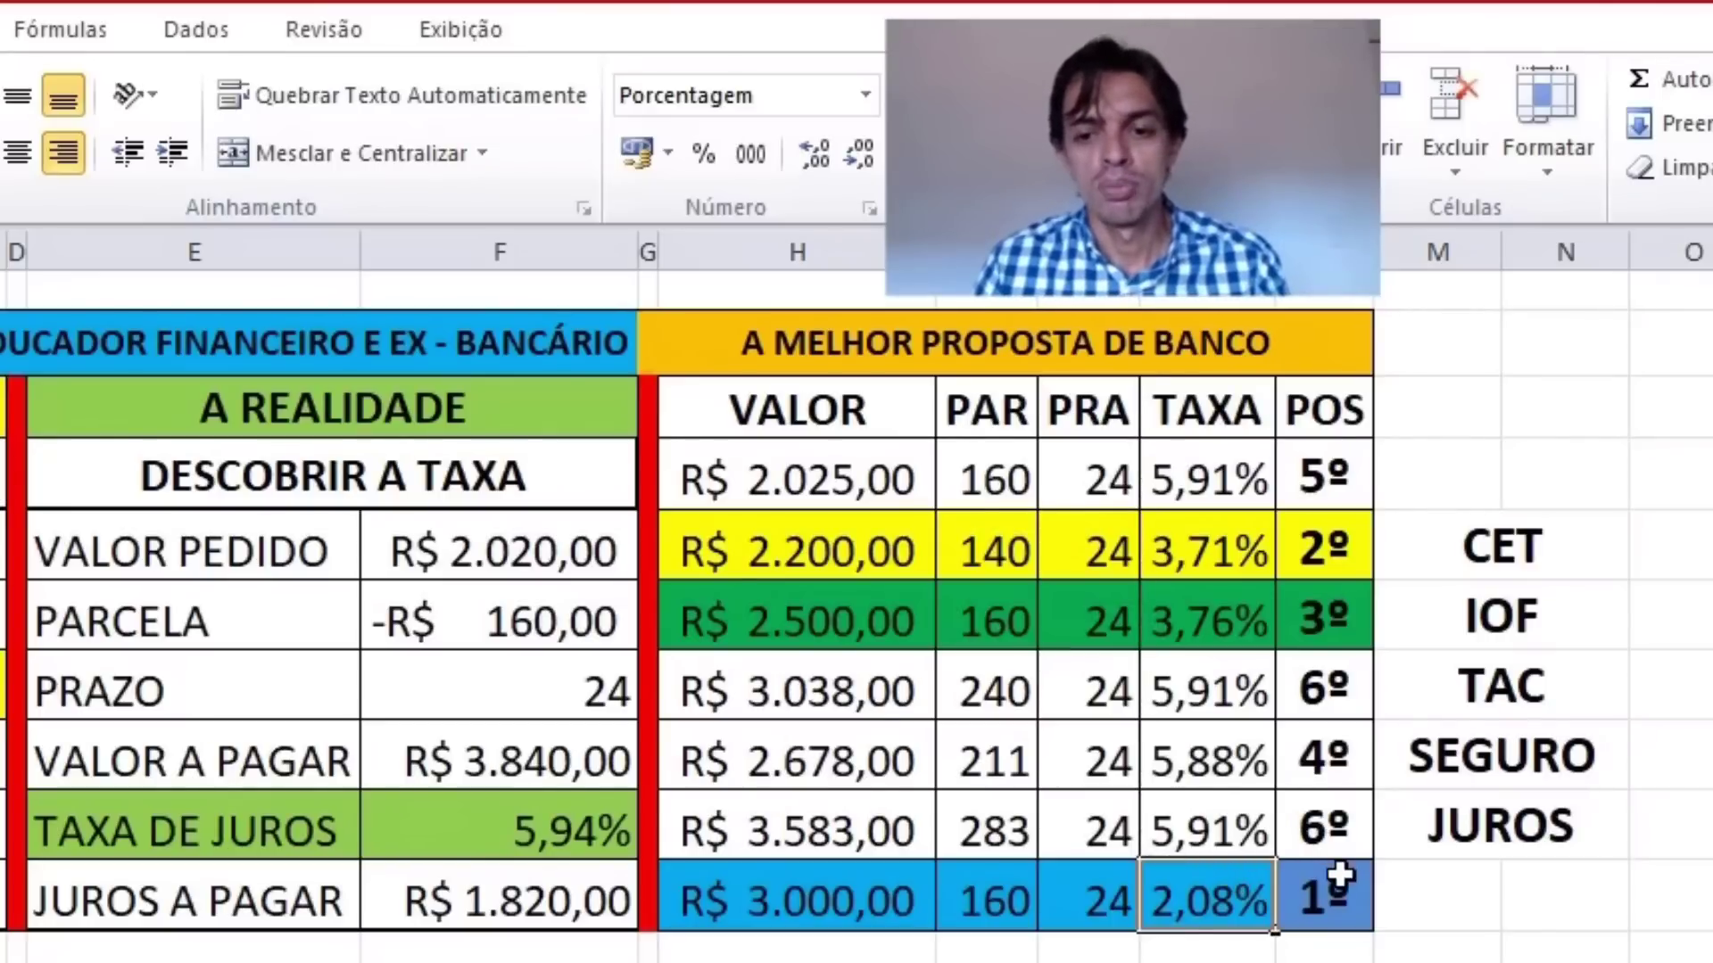
left_click(1061, 901)
left_click(992, 903)
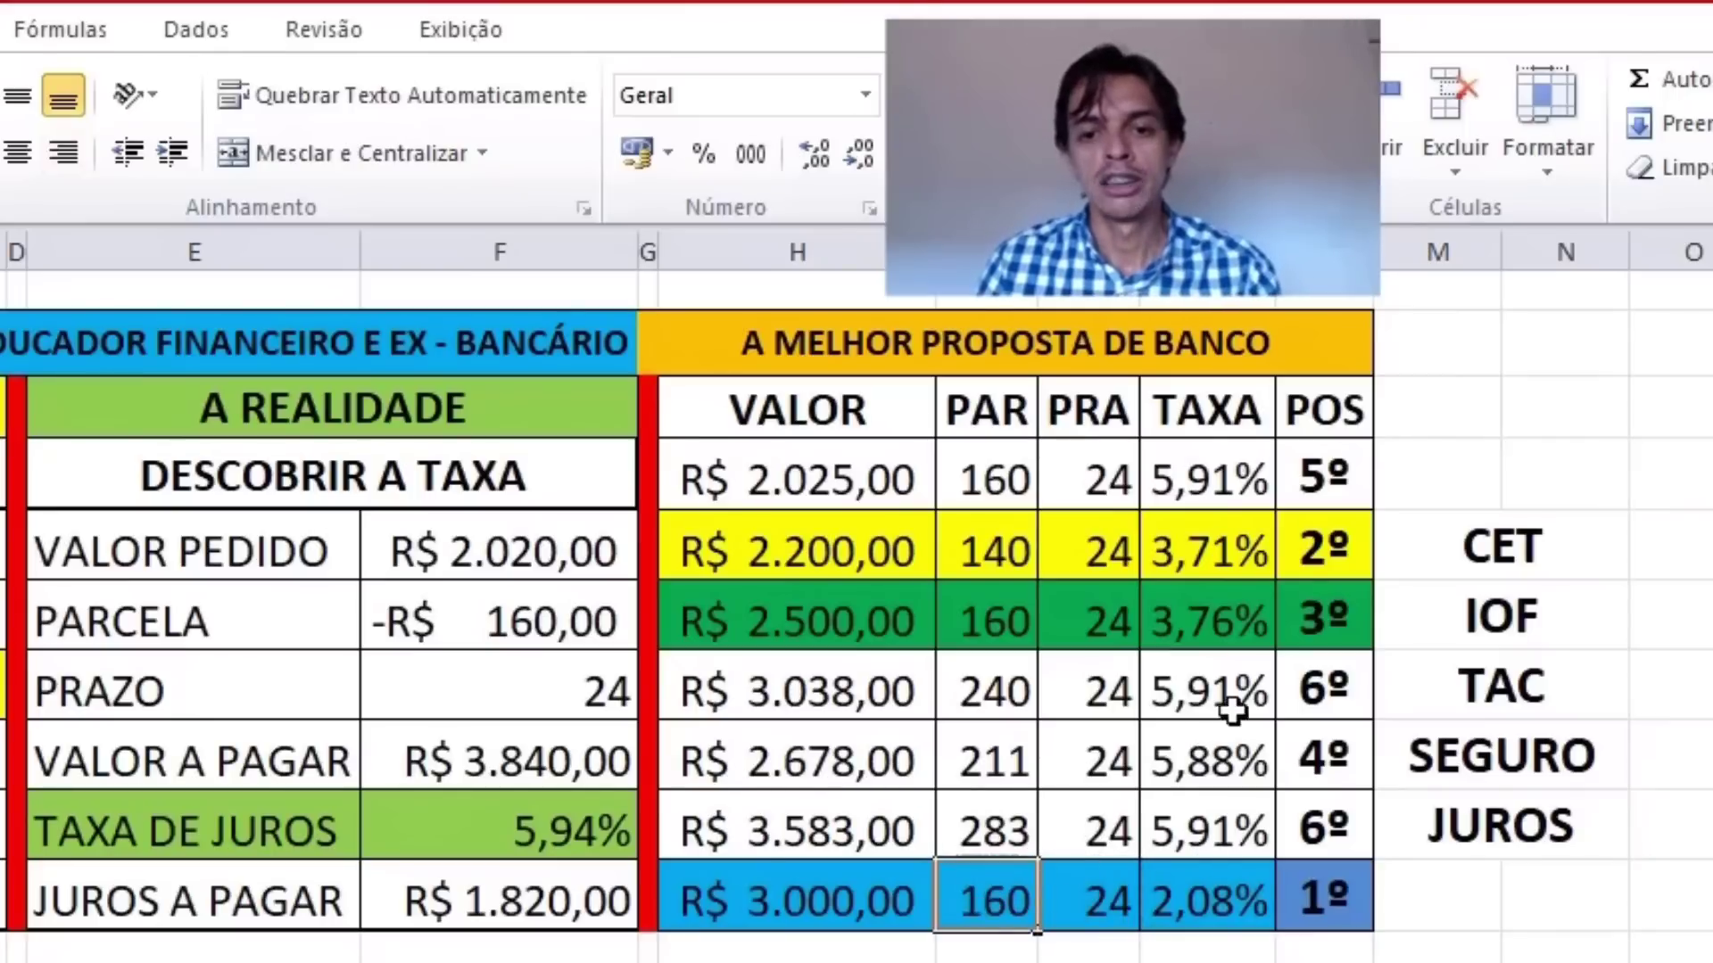
left_click(1098, 619)
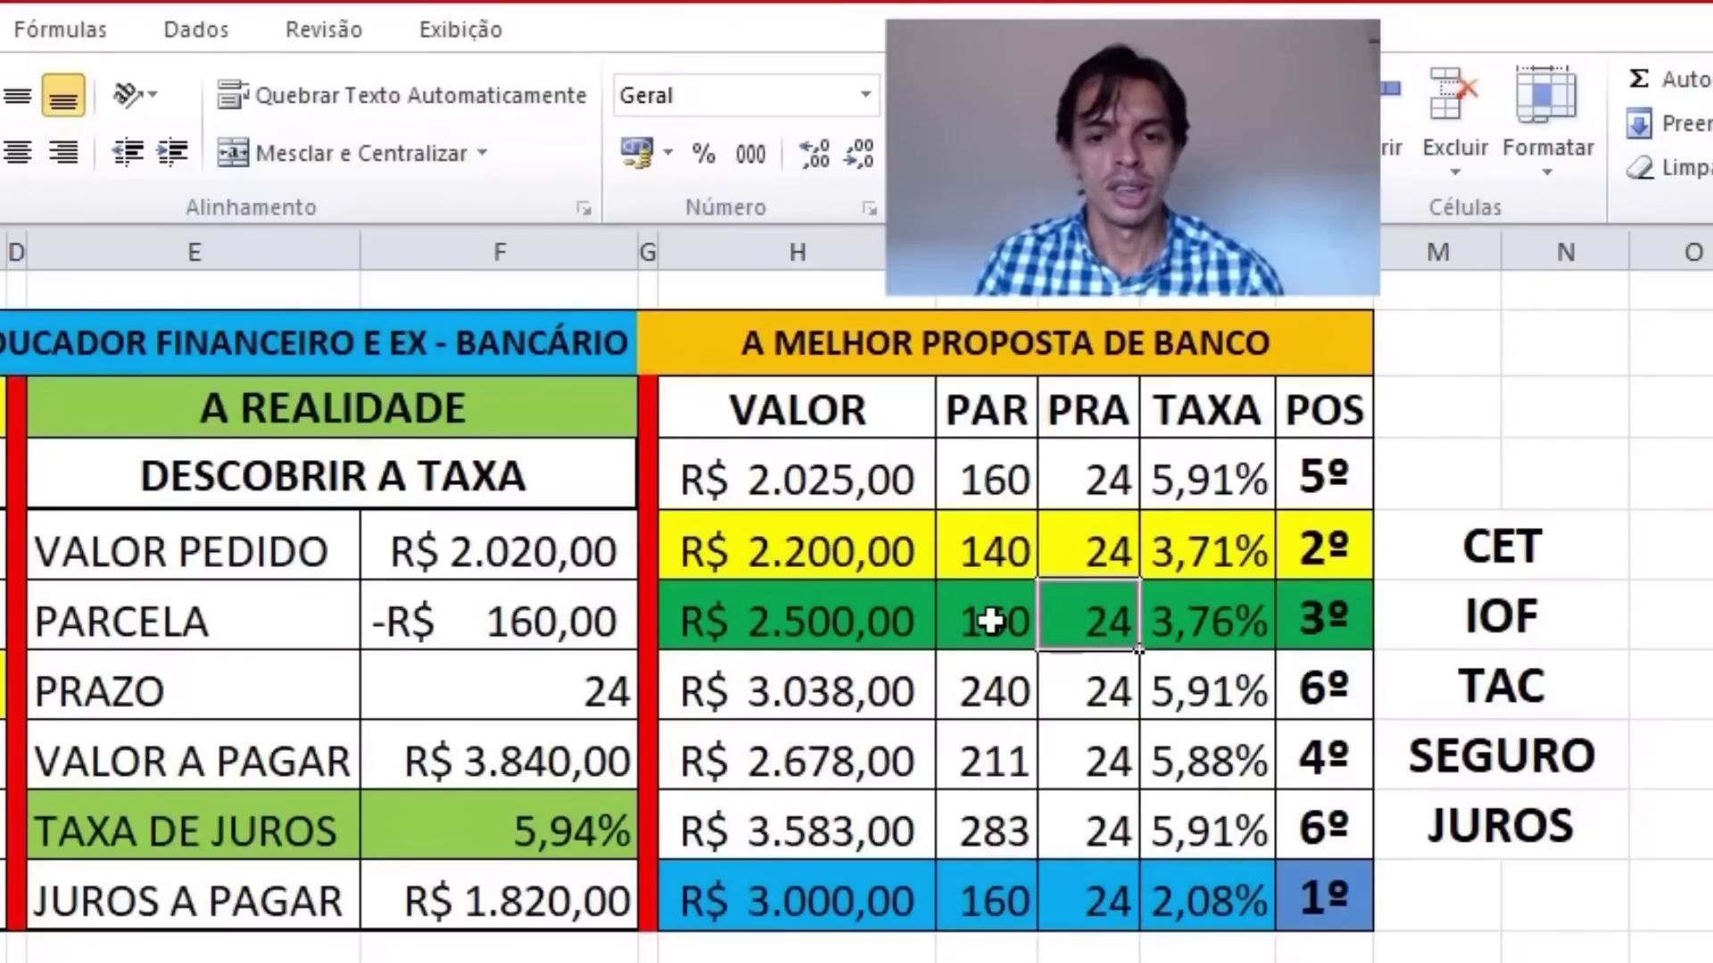
left_click_drag(1002, 615, 781, 630)
left_click(782, 630)
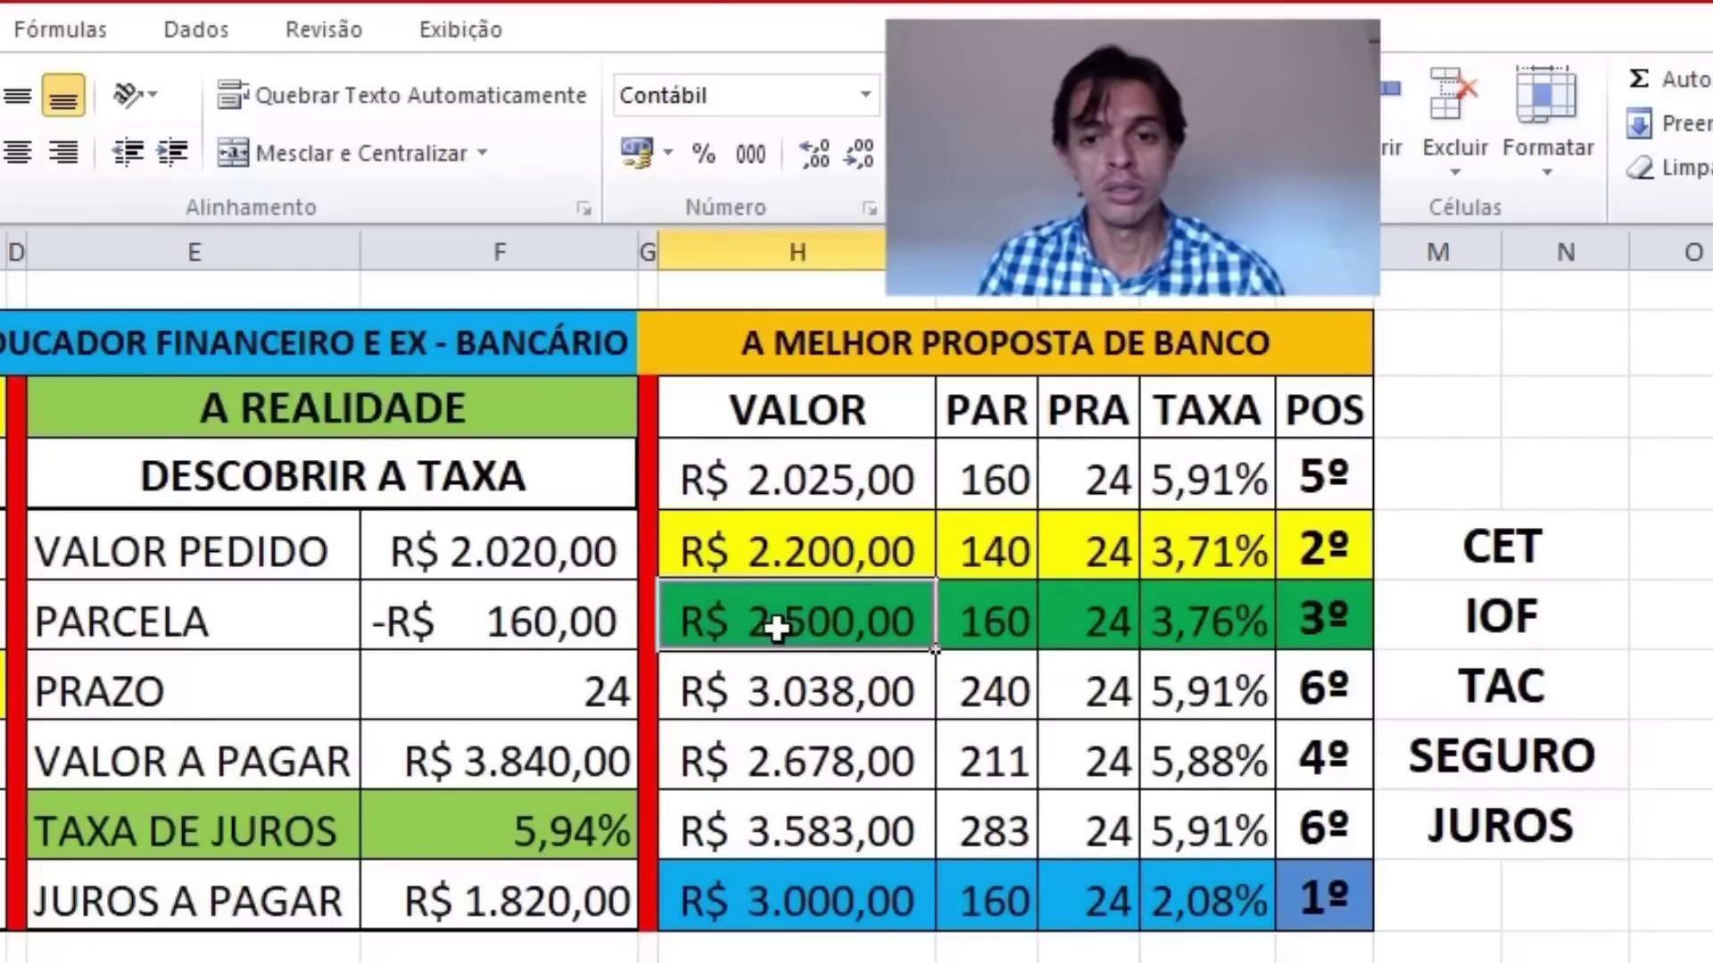
left_click(1082, 560)
left_click(1000, 553)
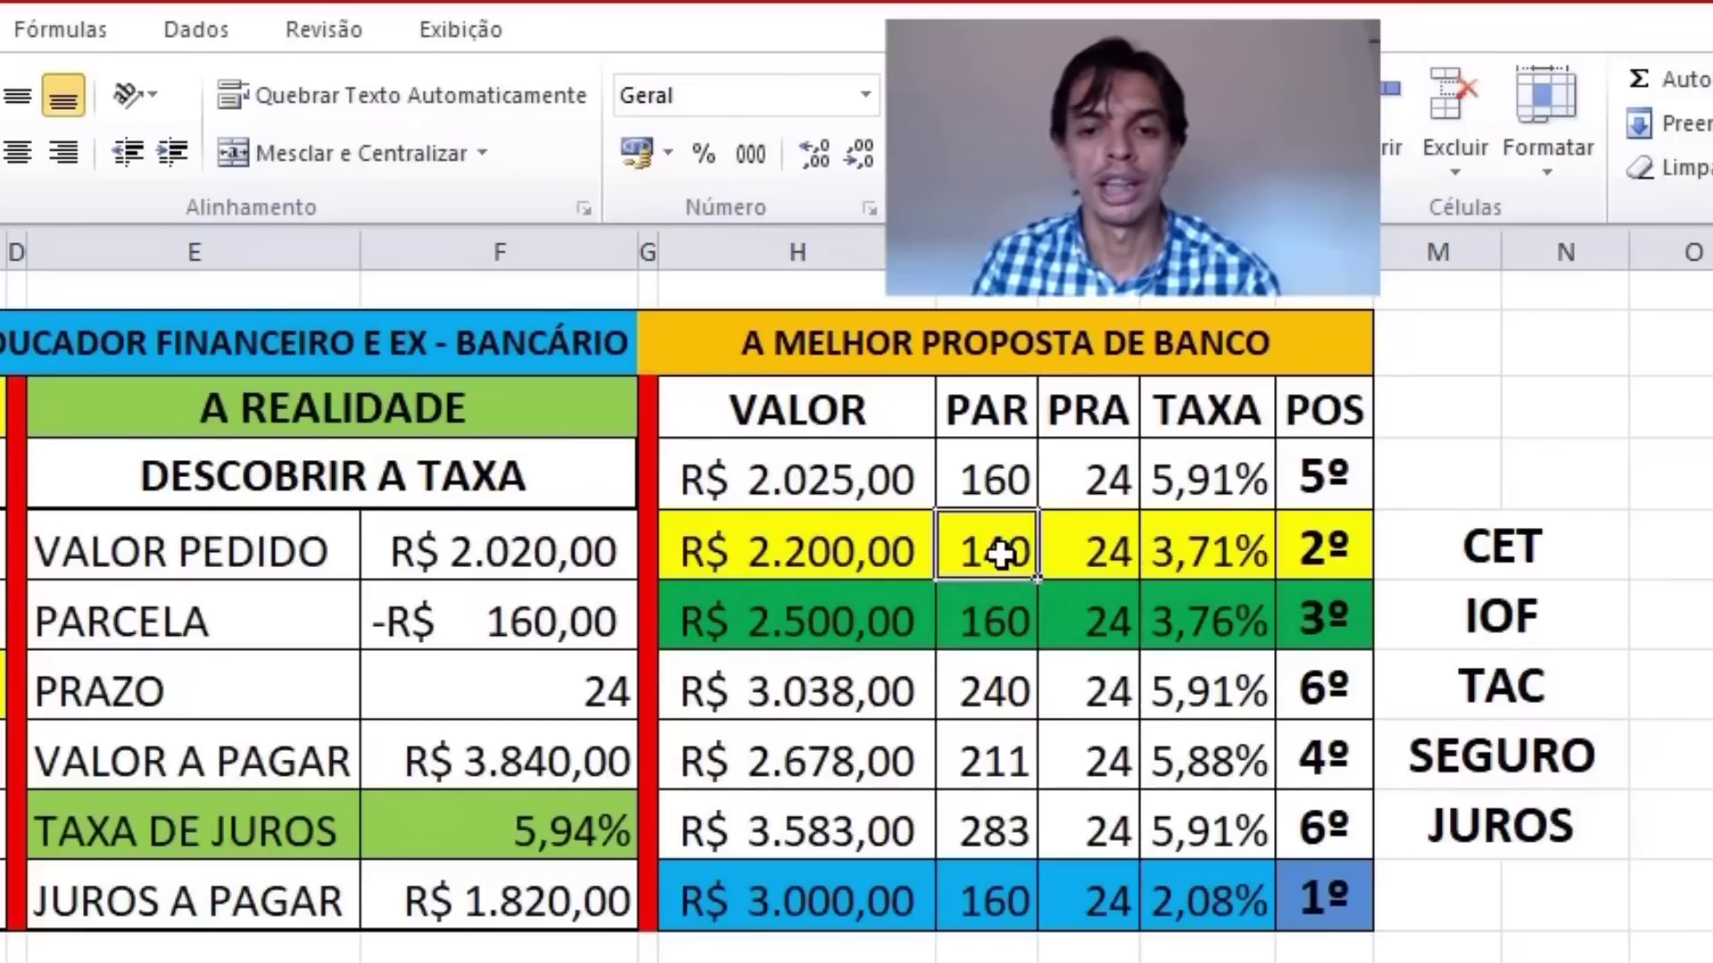
left_click(854, 551)
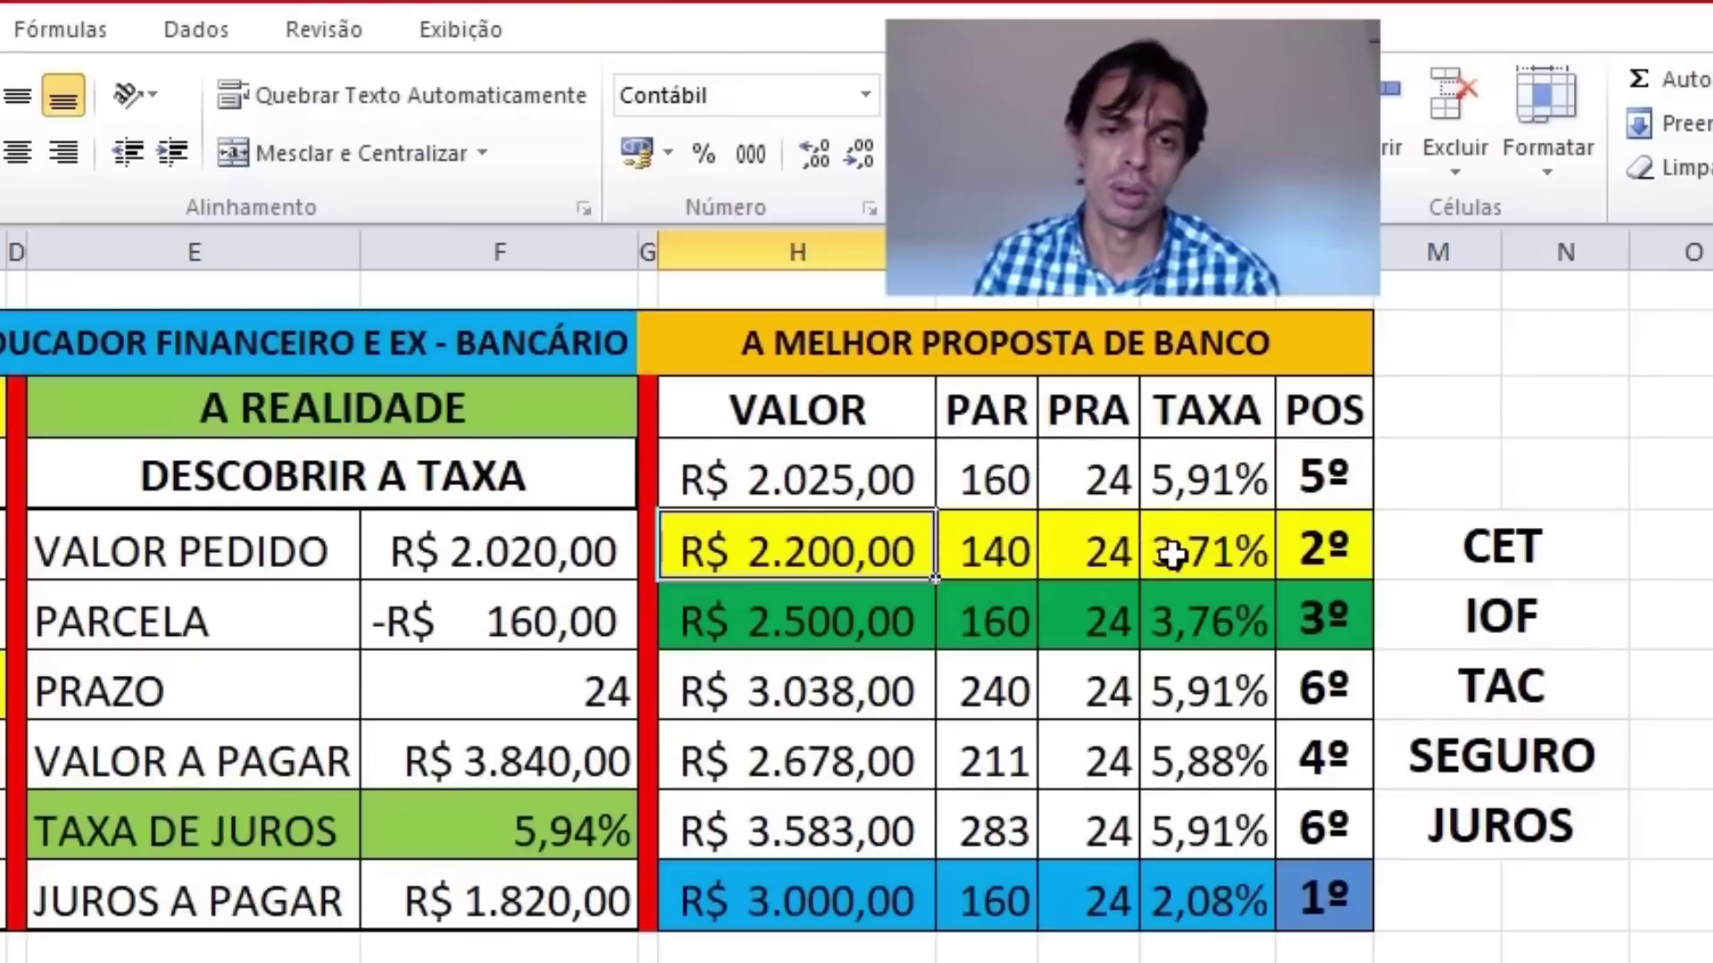